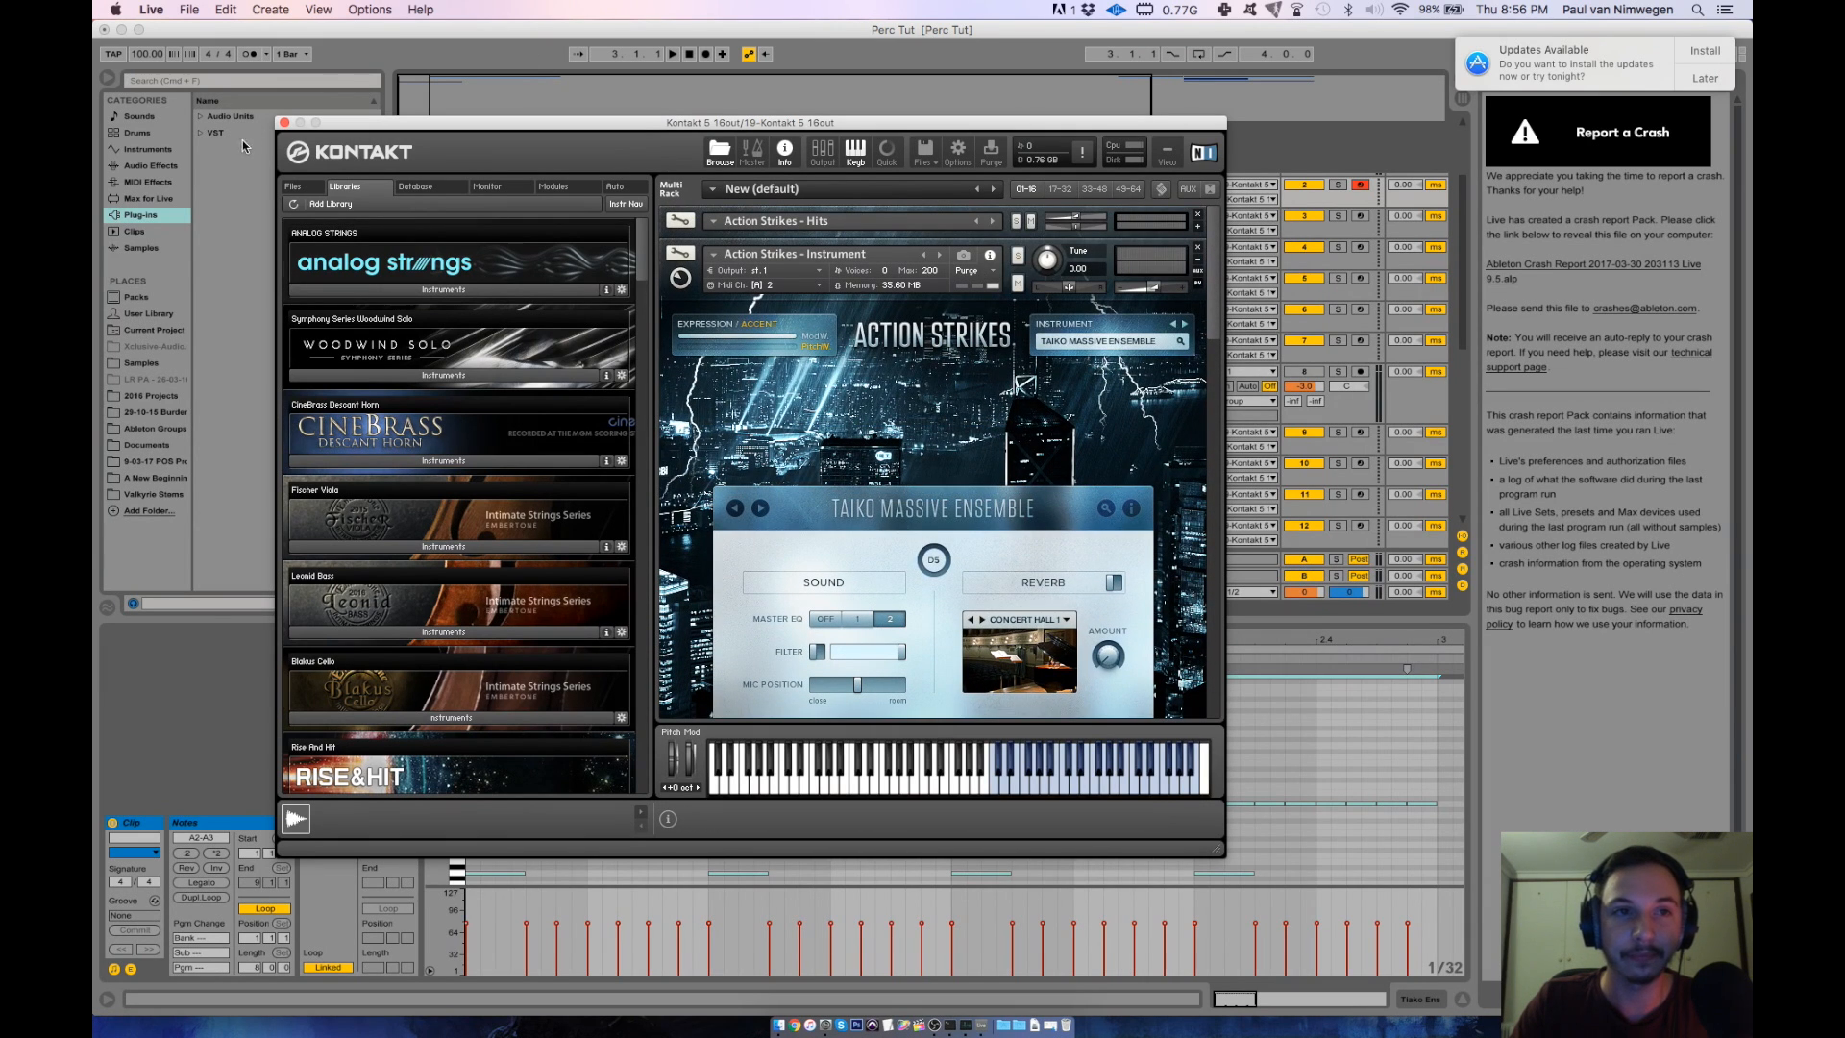
Close the Kontakt instrument window and play back the open taiko clip.
left_click(283, 123)
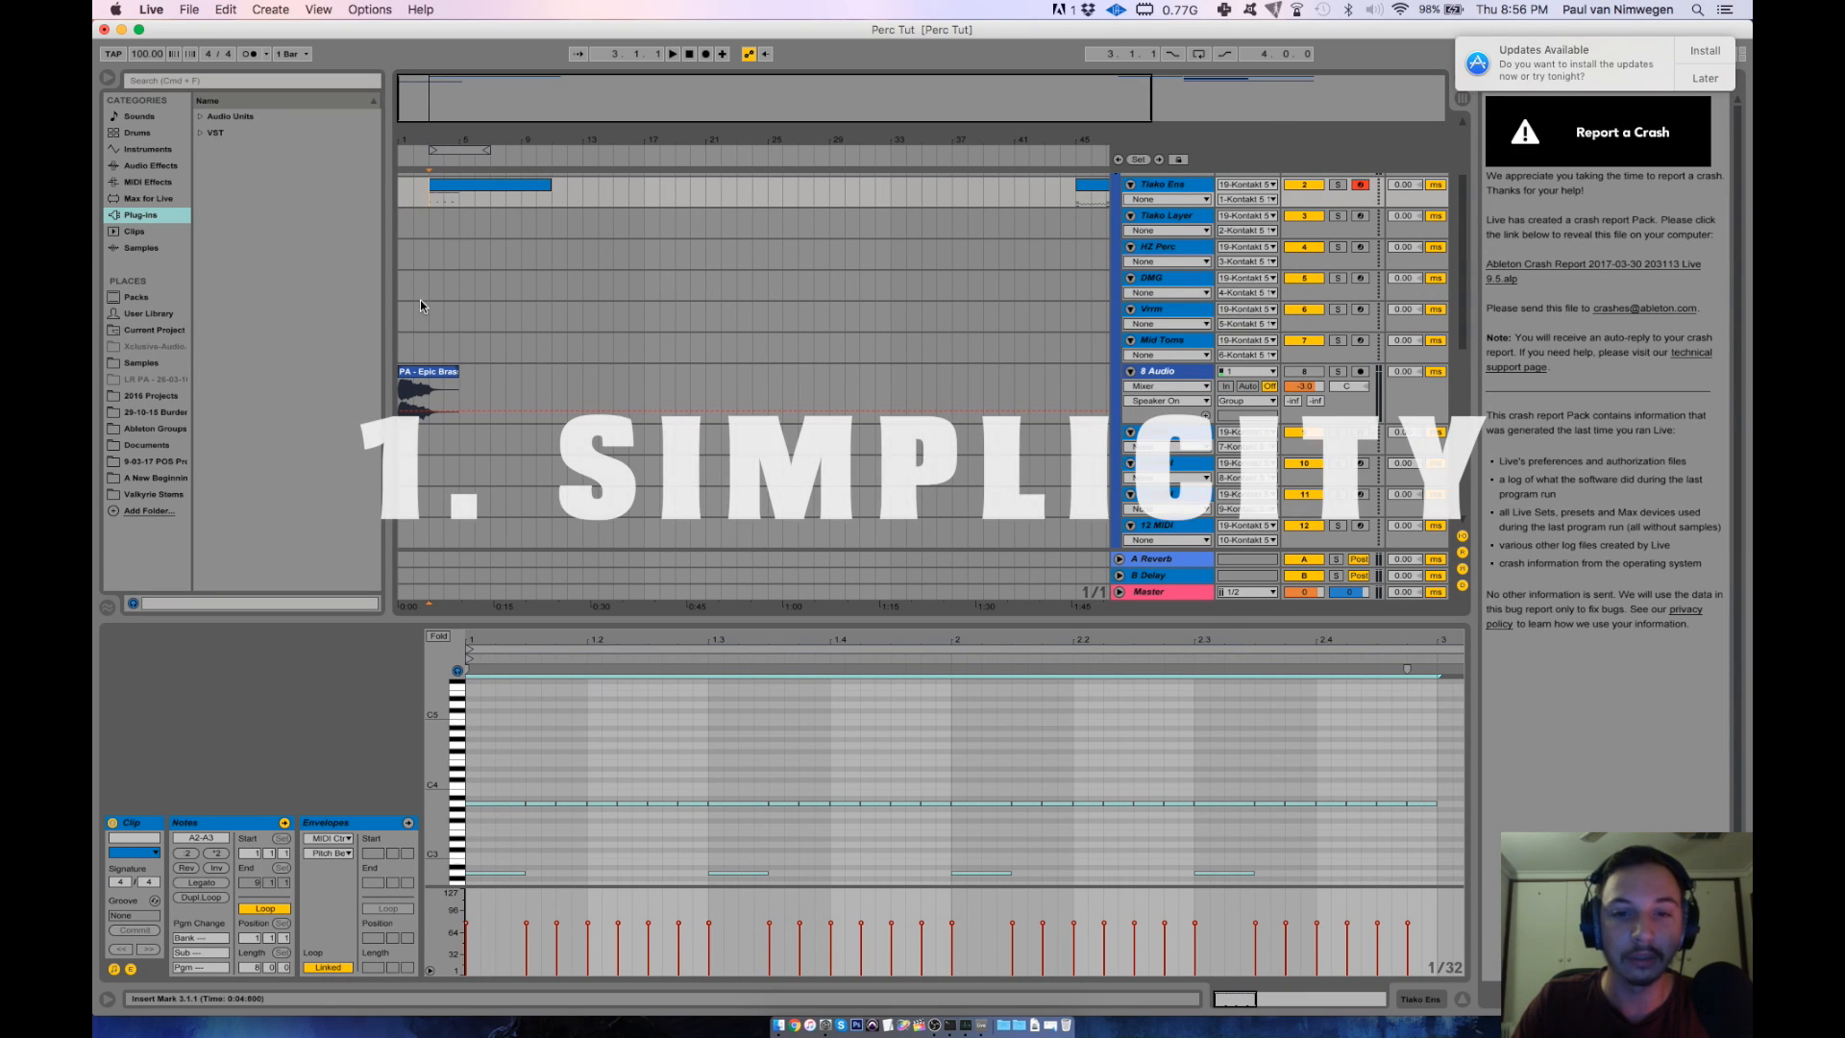
scroll(729, 700, "down", 1)
scroll(728, 700, "down", 3)
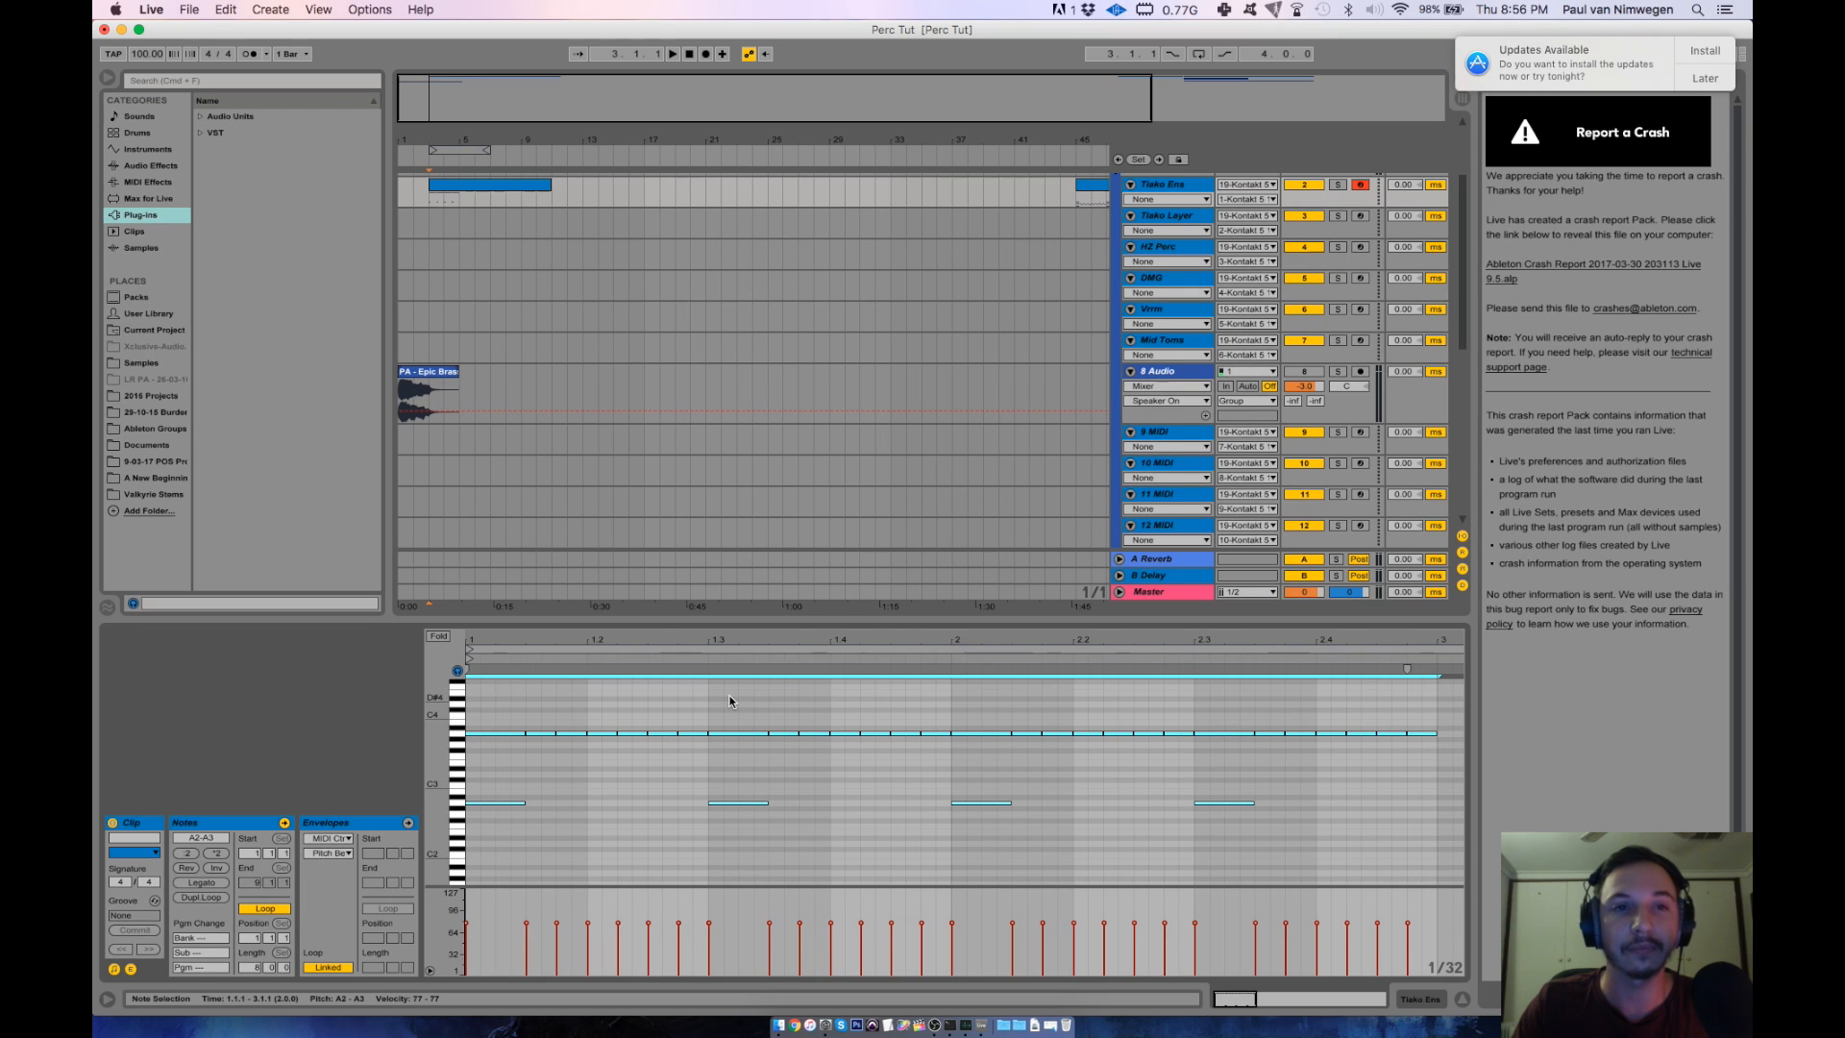
key("space")
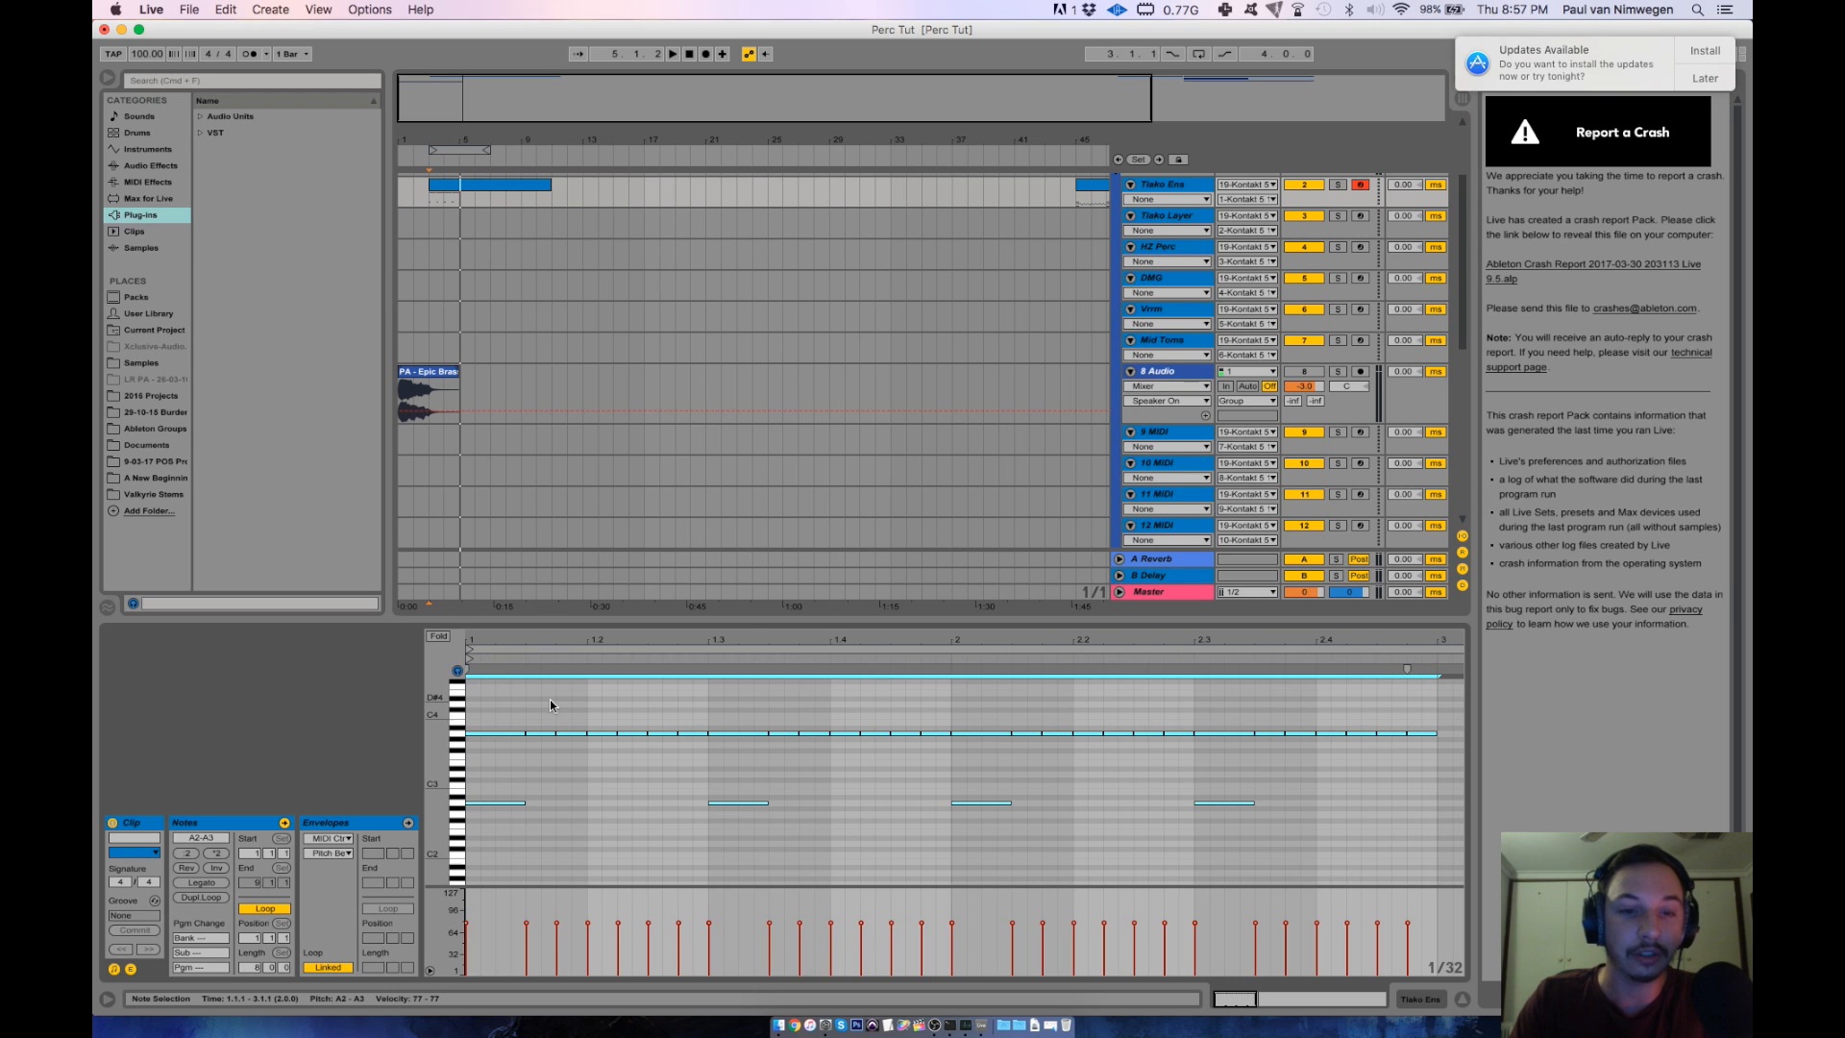
Move the repeated A3 notes from 1.1.3 down into a six-note pattern alternating between D3 and C3.
left_click(538, 722)
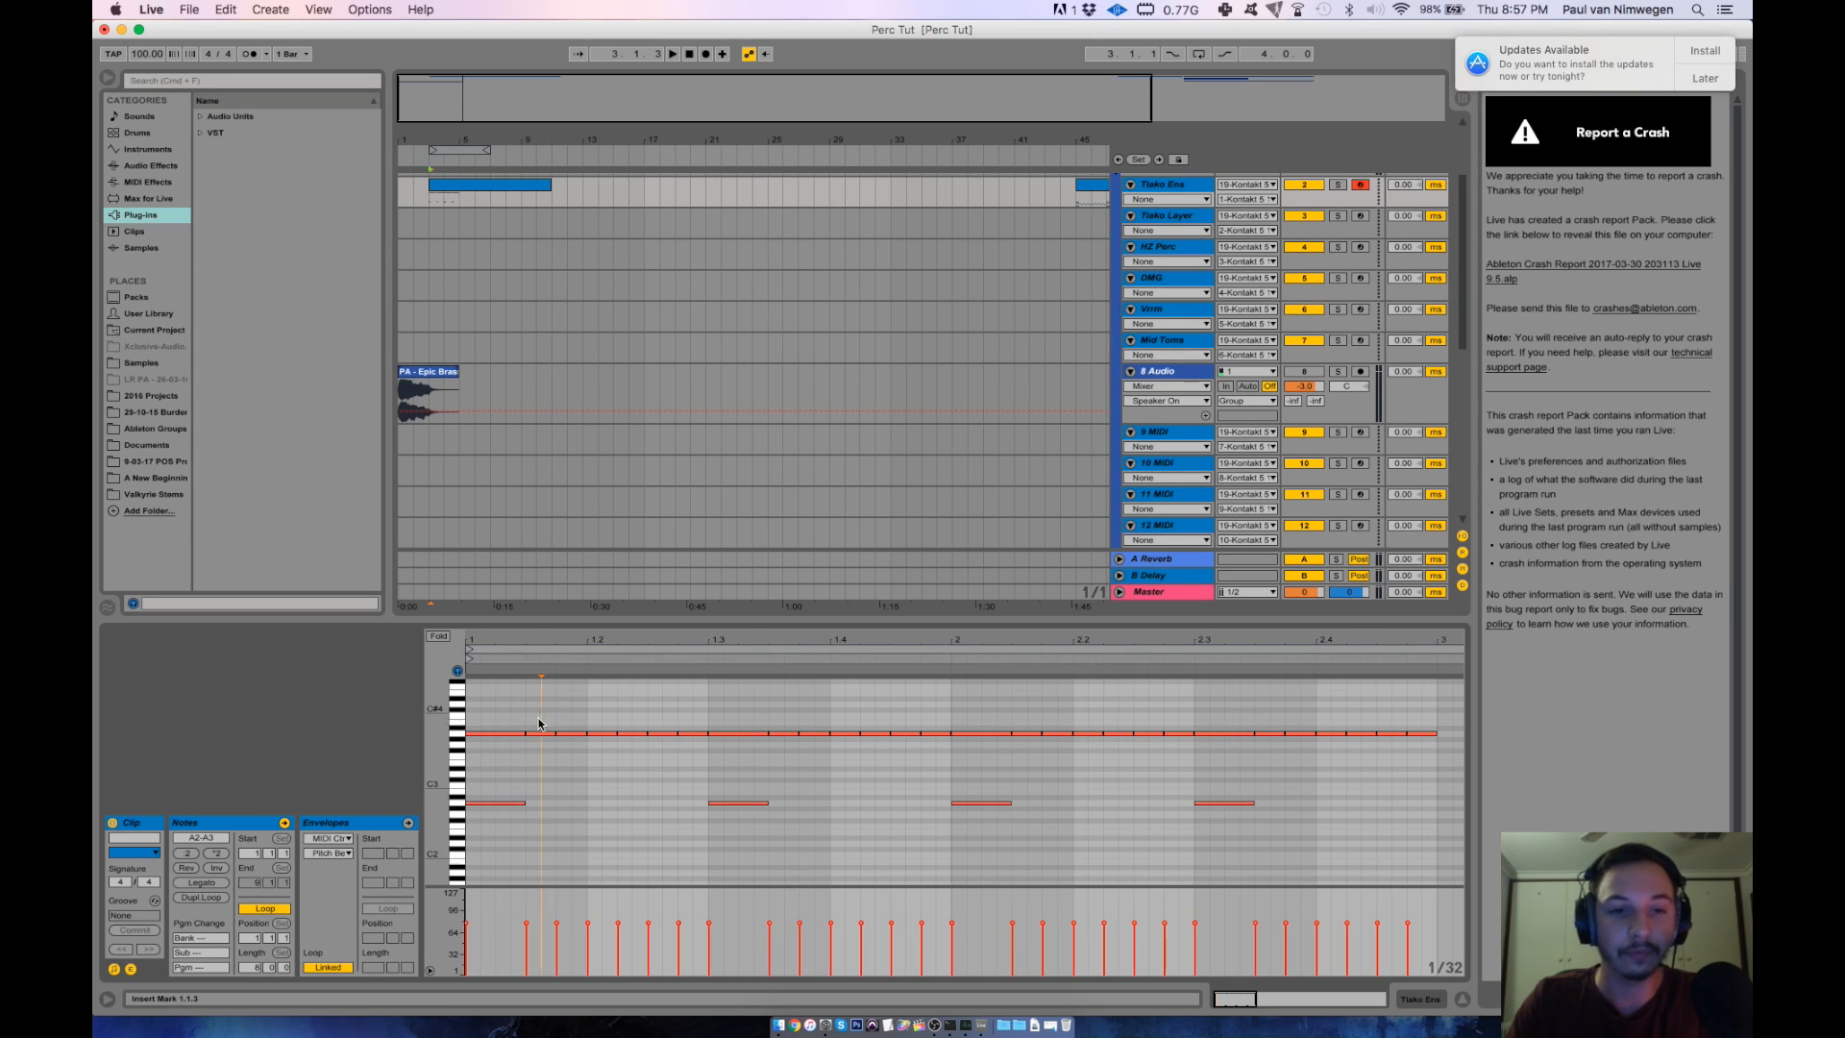
key("Up")
key("Up")
key("Up")
key("Up")
key("Up")
left_click_drag(538, 723, 576, 792)
key("Down")
key("Down")
key("Down")
key("Down")
key("Down")
key("Down")
key("Down")
key("Down")
key("Down")
key("Down")
key("Down")
key("Down")
key("Down")
key("Up")
key("Down")
key("Down")
key("Down")
key("Down")
key("Down")
key("Down")
key("Down")
key("Down")
key("Down")
key("super+d")
key("super+d")
Clear the leftover A3 notes above the pattern and repeat the six-note C3–D3 pattern in every half bar of both bars.
left_click_drag(599, 722, 484, 799)
key("Delete")
key("super+d")
key("super+d")
key("super+d")
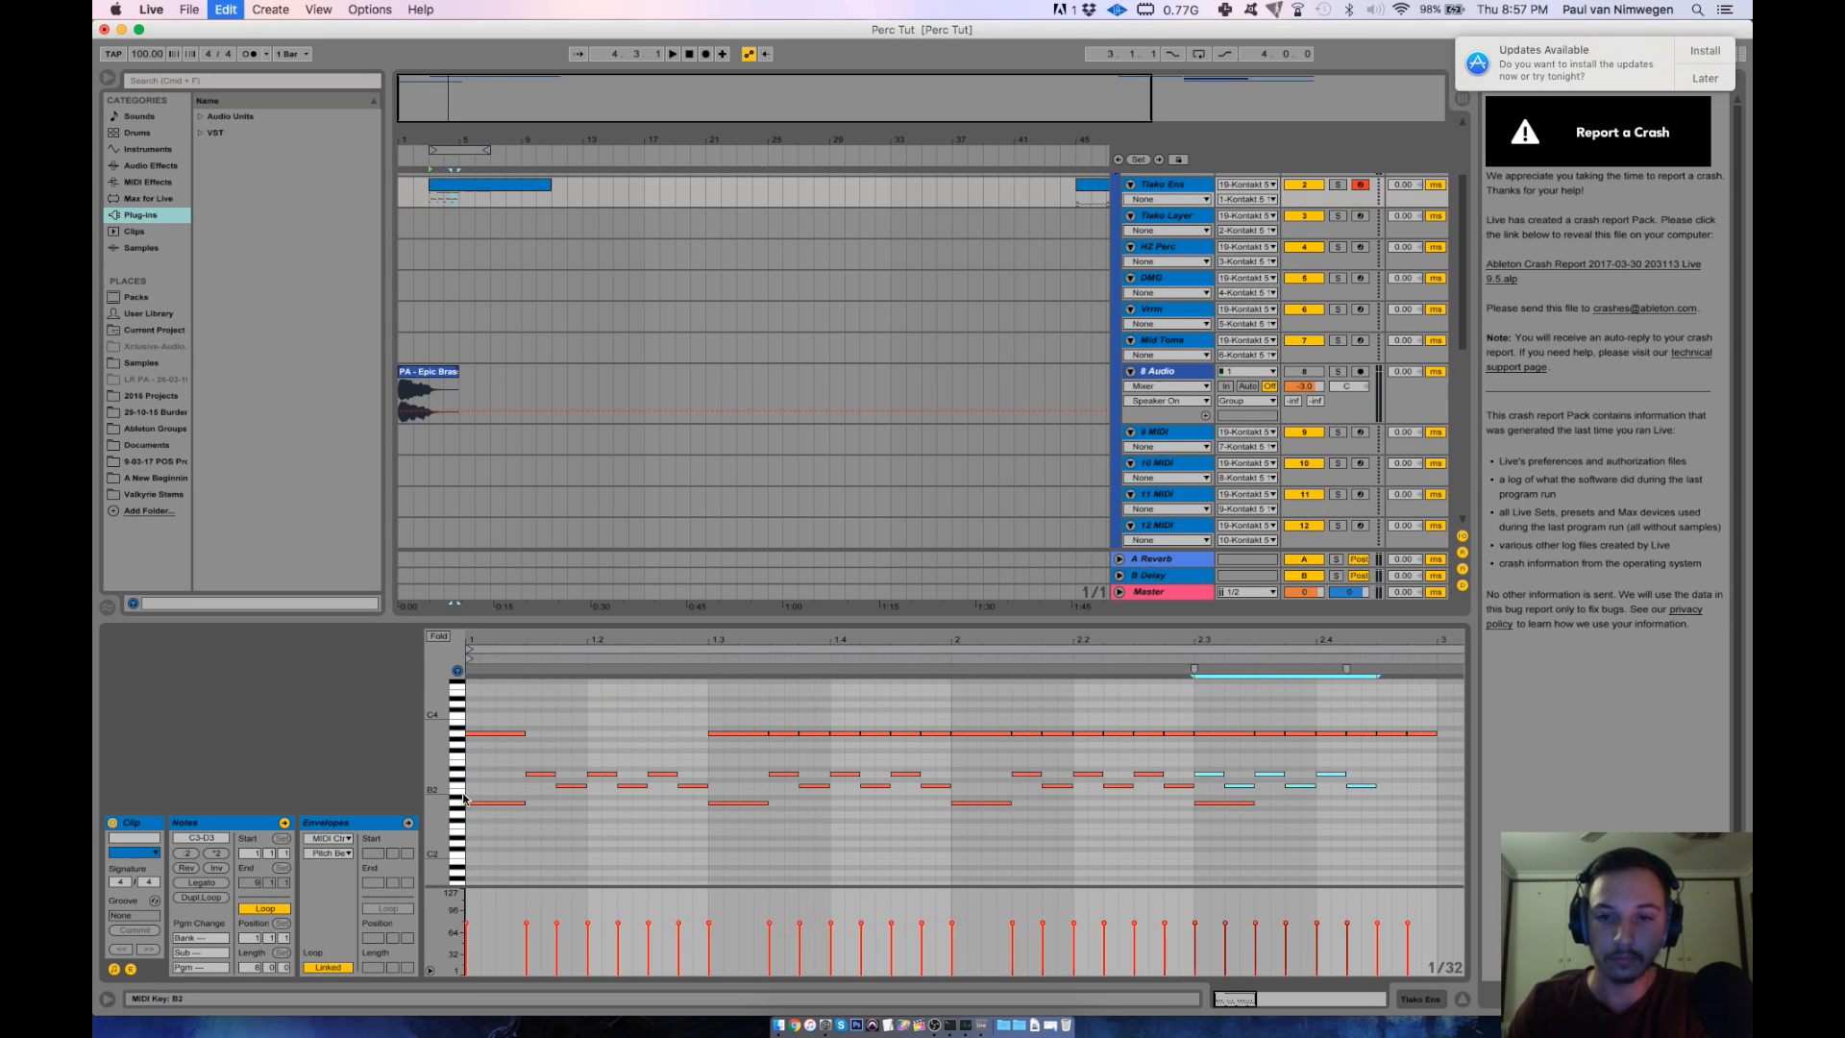
key("Right")
key("Right")
key("Right")
key("Right")
Reduce the A3 row to one accent at the start of each half bar across both bars, and play the clip.
left_click_drag(1439, 710, 787, 745)
key("Delete")
left_click_drag(952, 718, 455, 742)
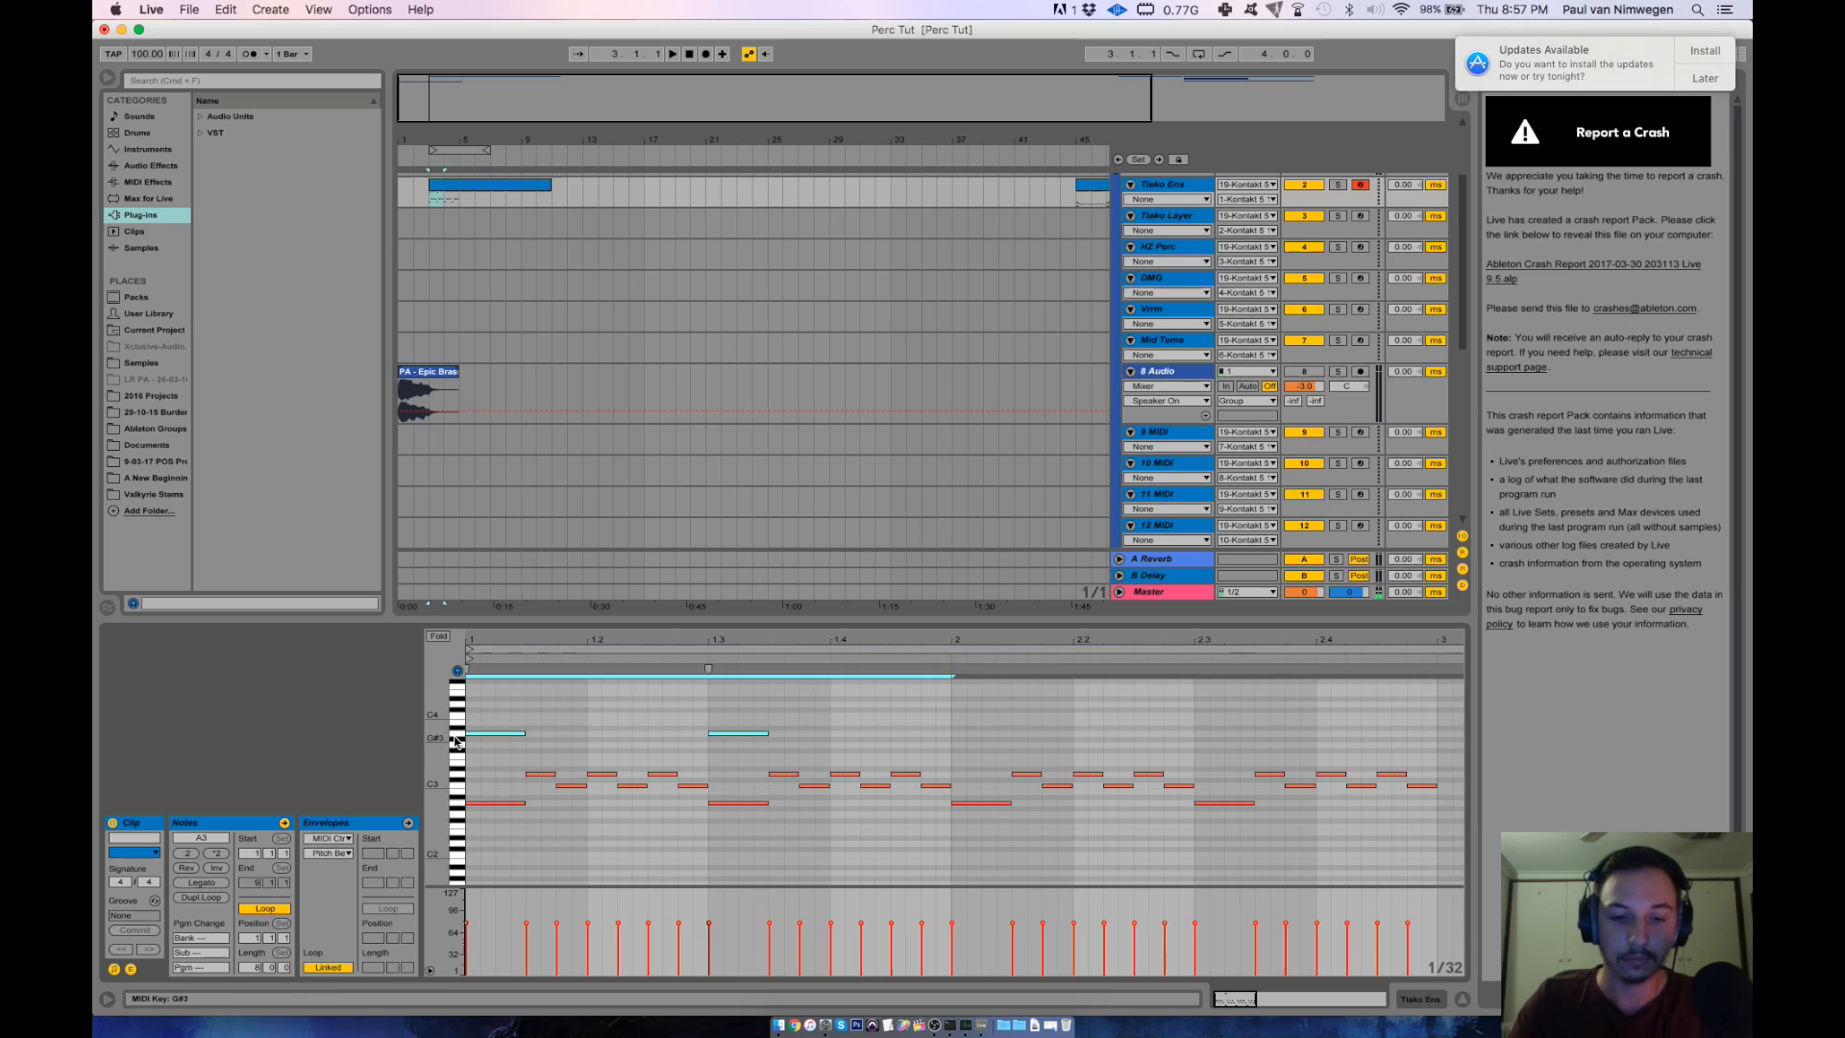
key("super+d")
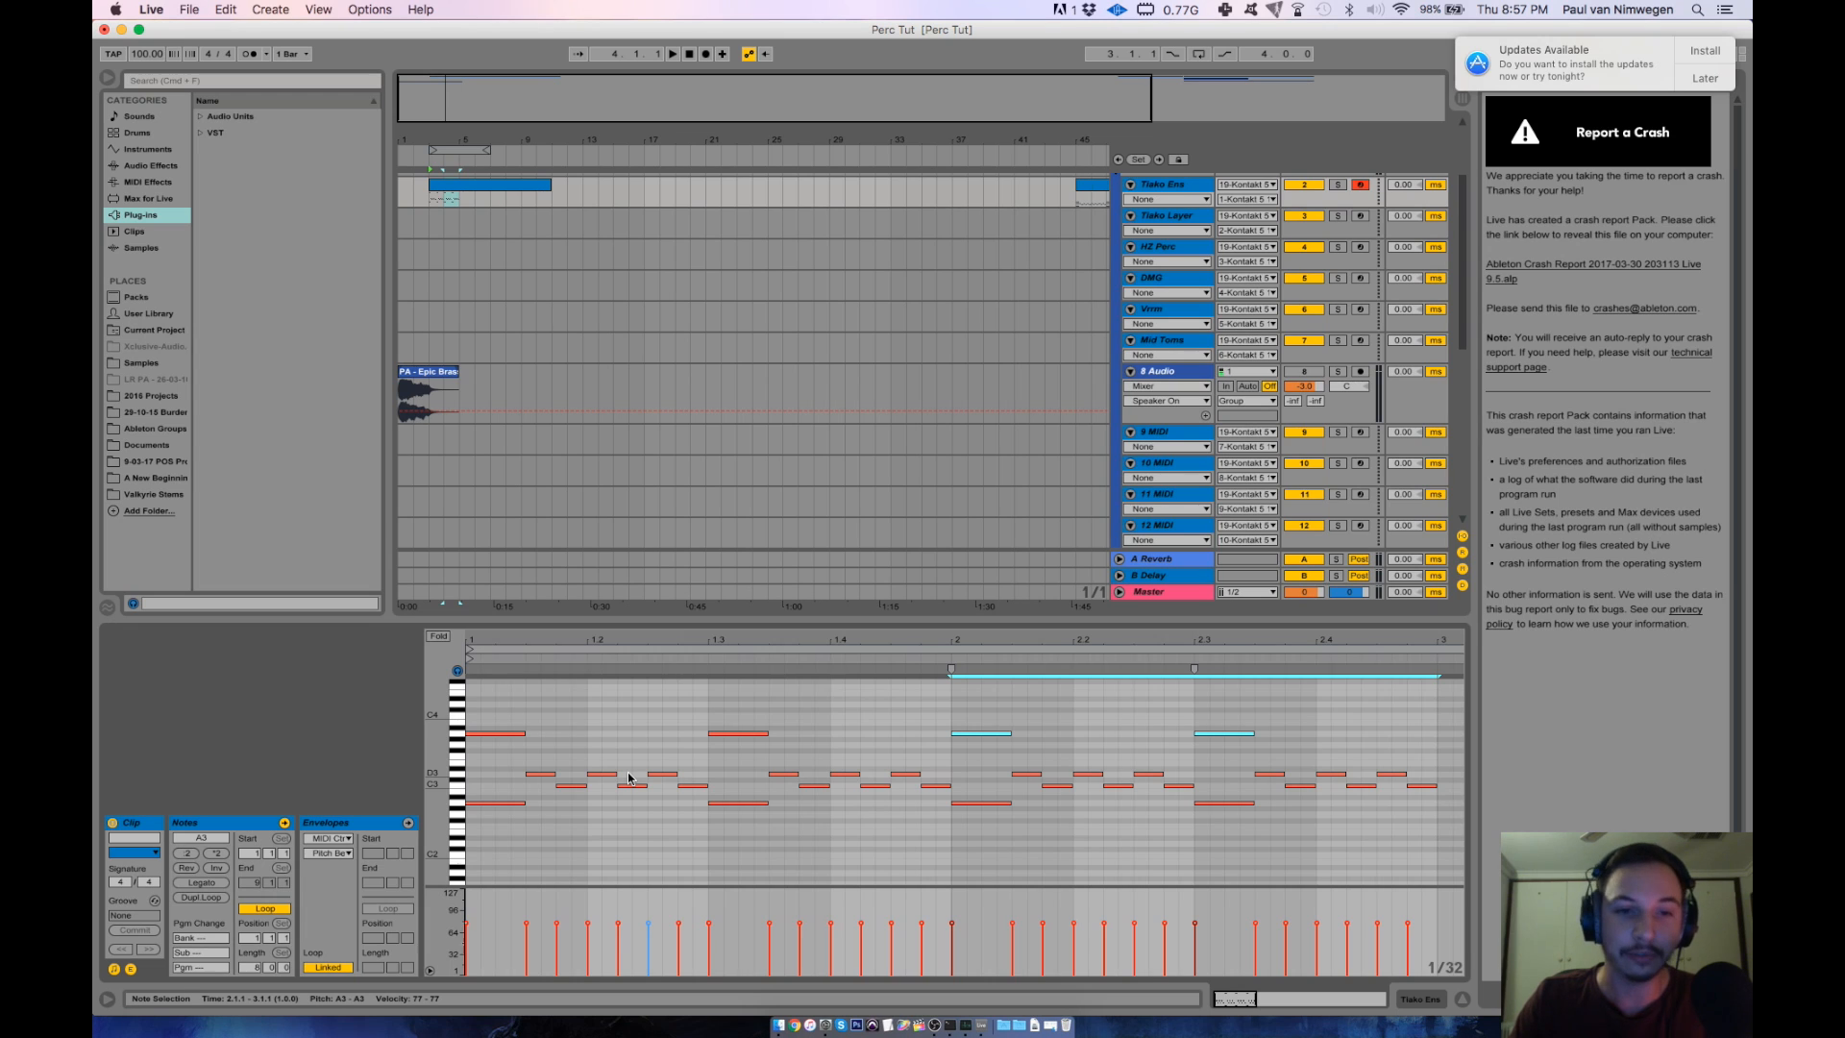
key("space")
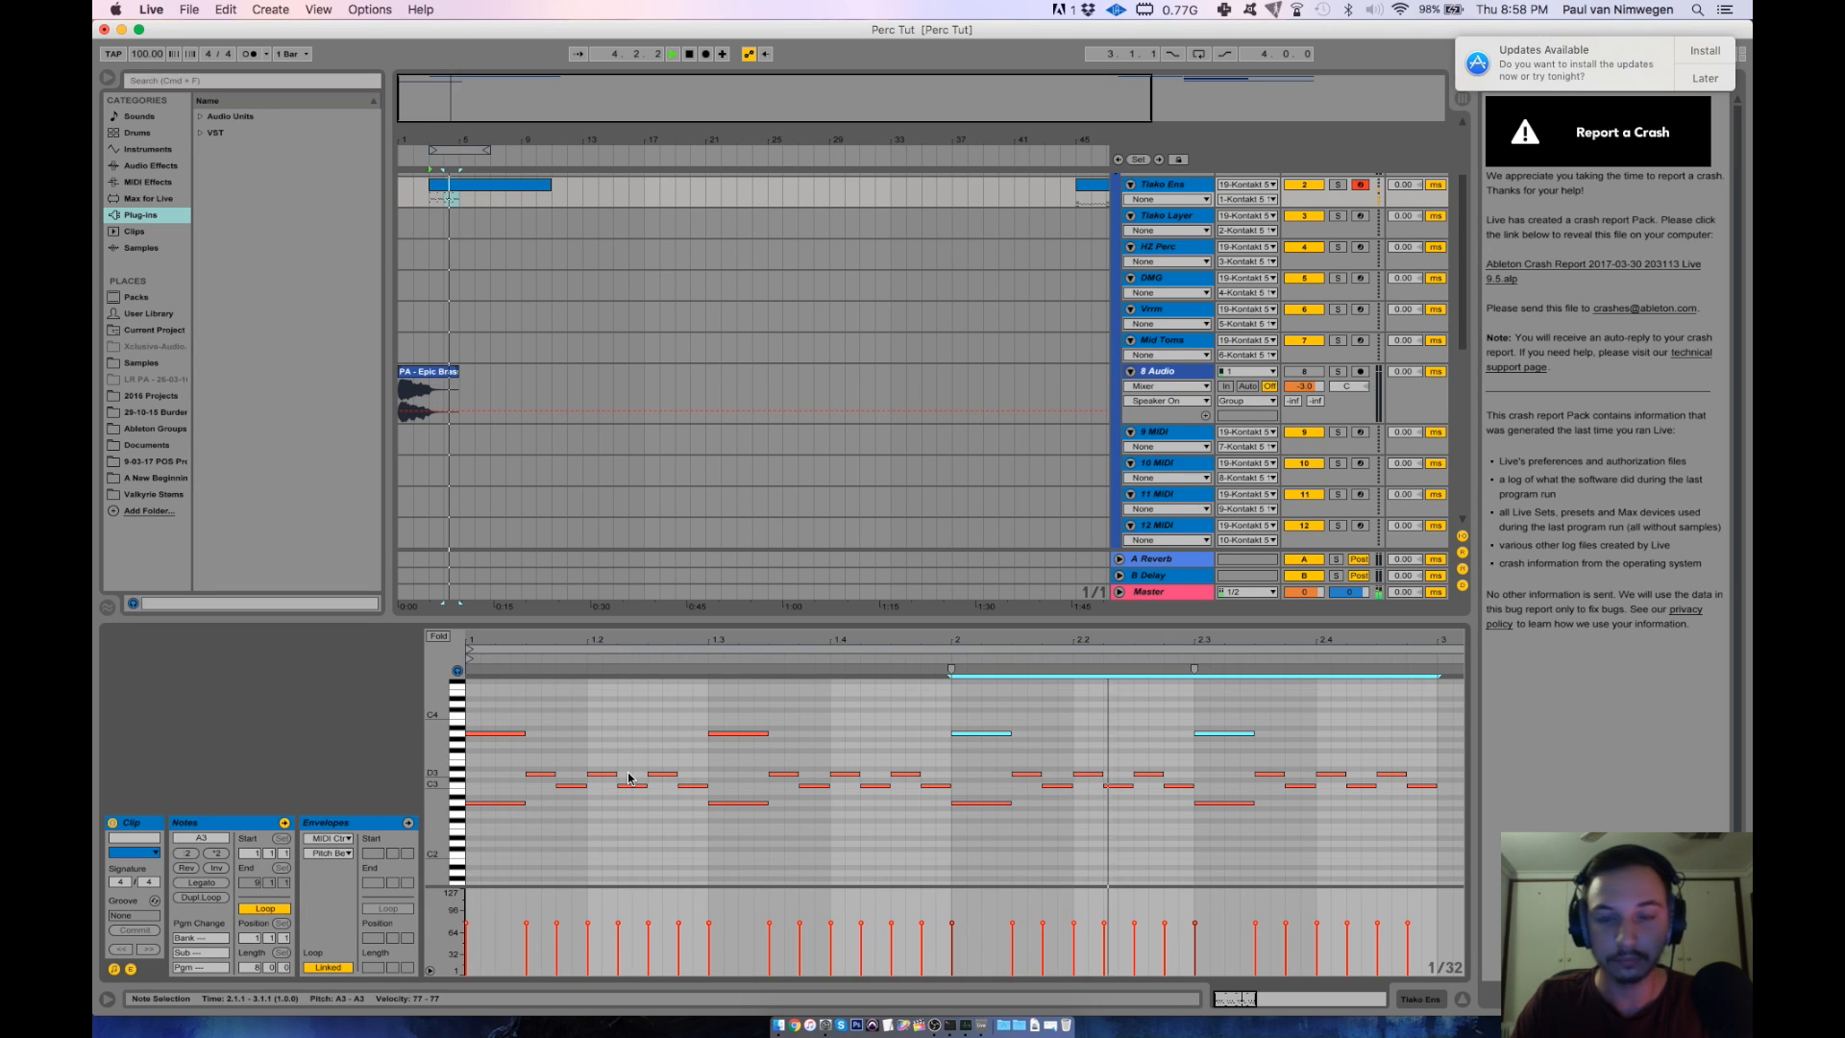
key("space")
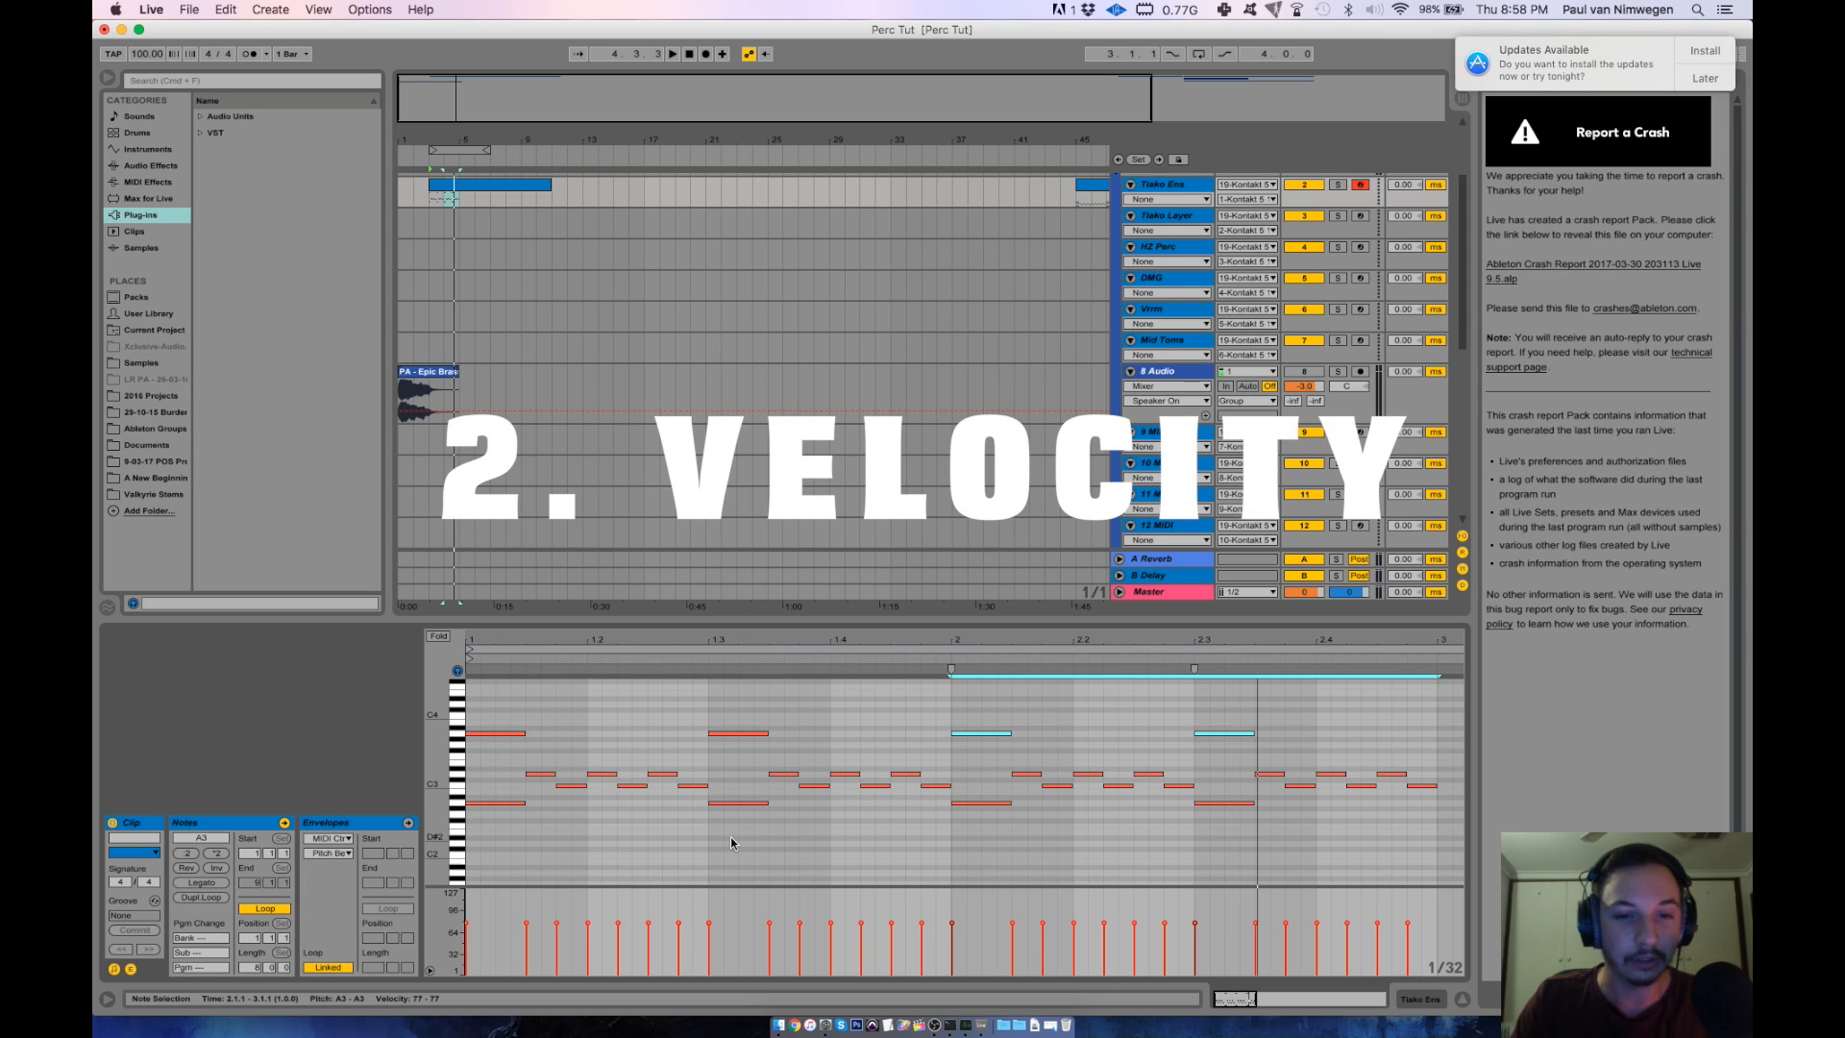
Draw a rising velocity ramp across the six C3–D3 notes between 1.1.3 and 1.3.1, ending at about 98.
left_click(536, 762)
left_click_drag(536, 762, 711, 796)
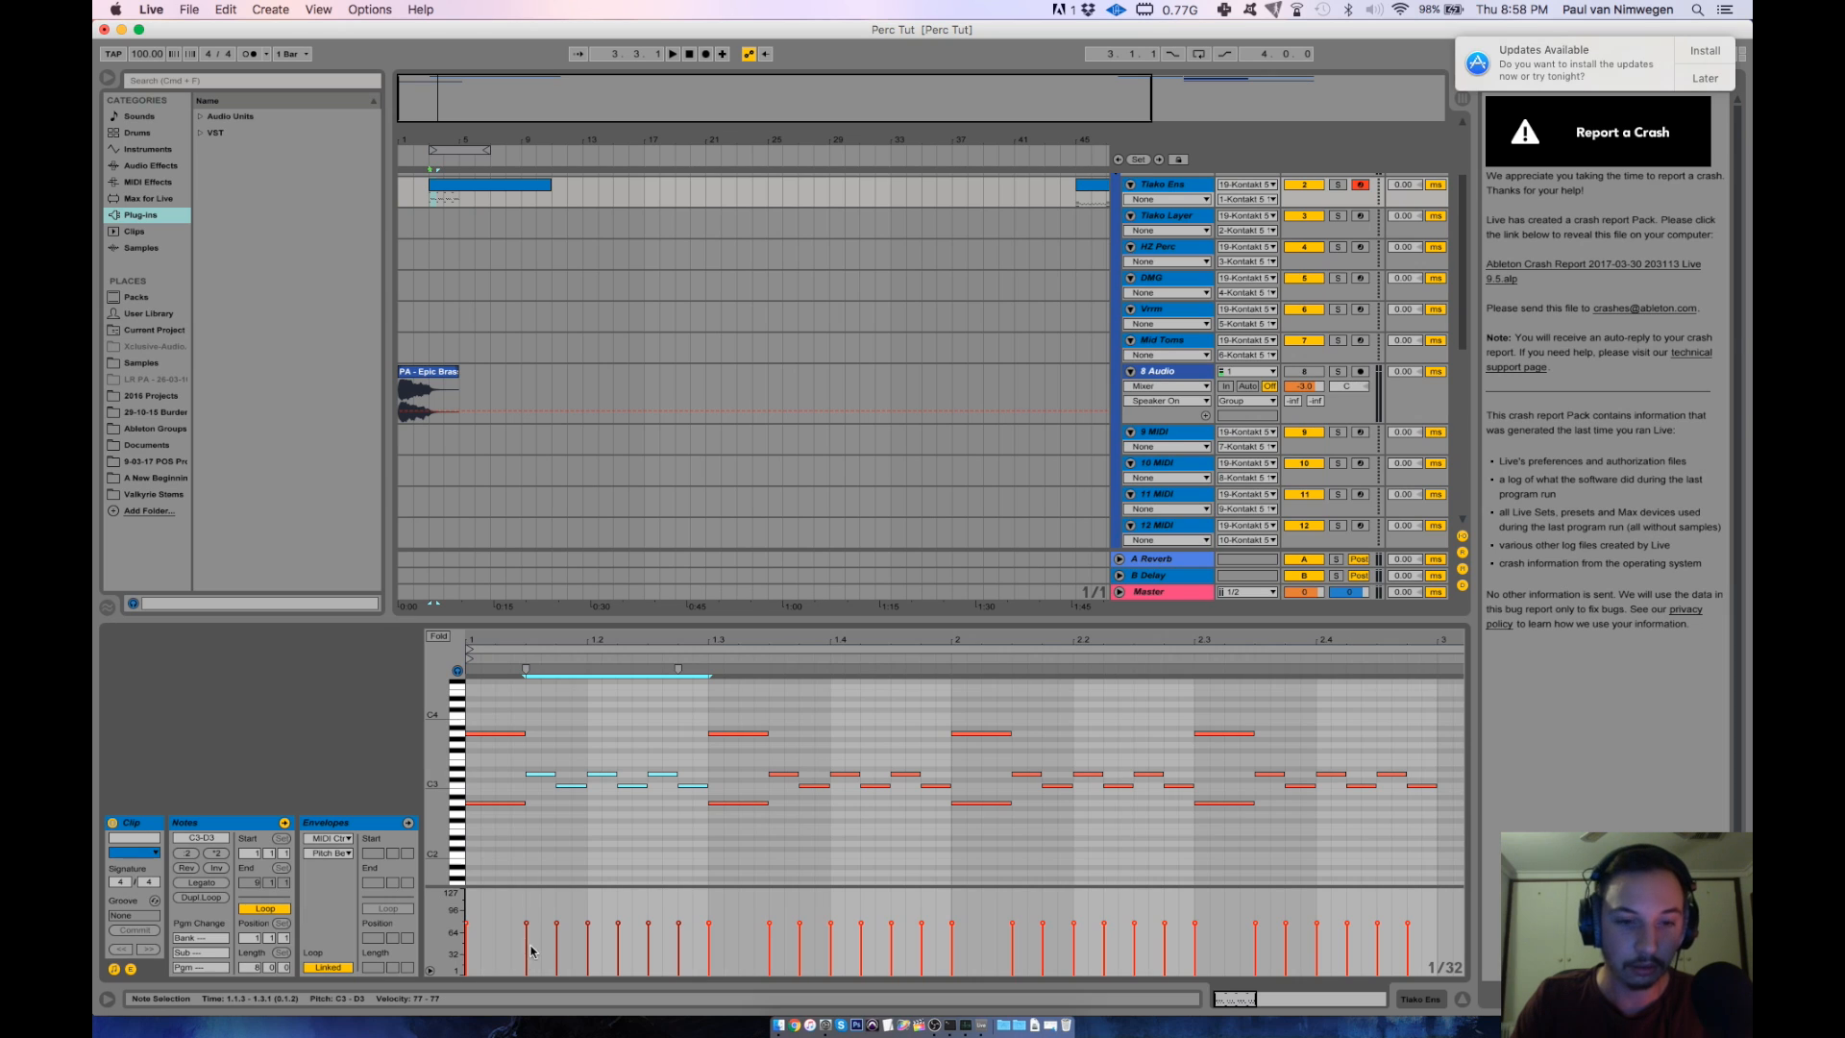
left_click_drag(527, 963, 688, 927)
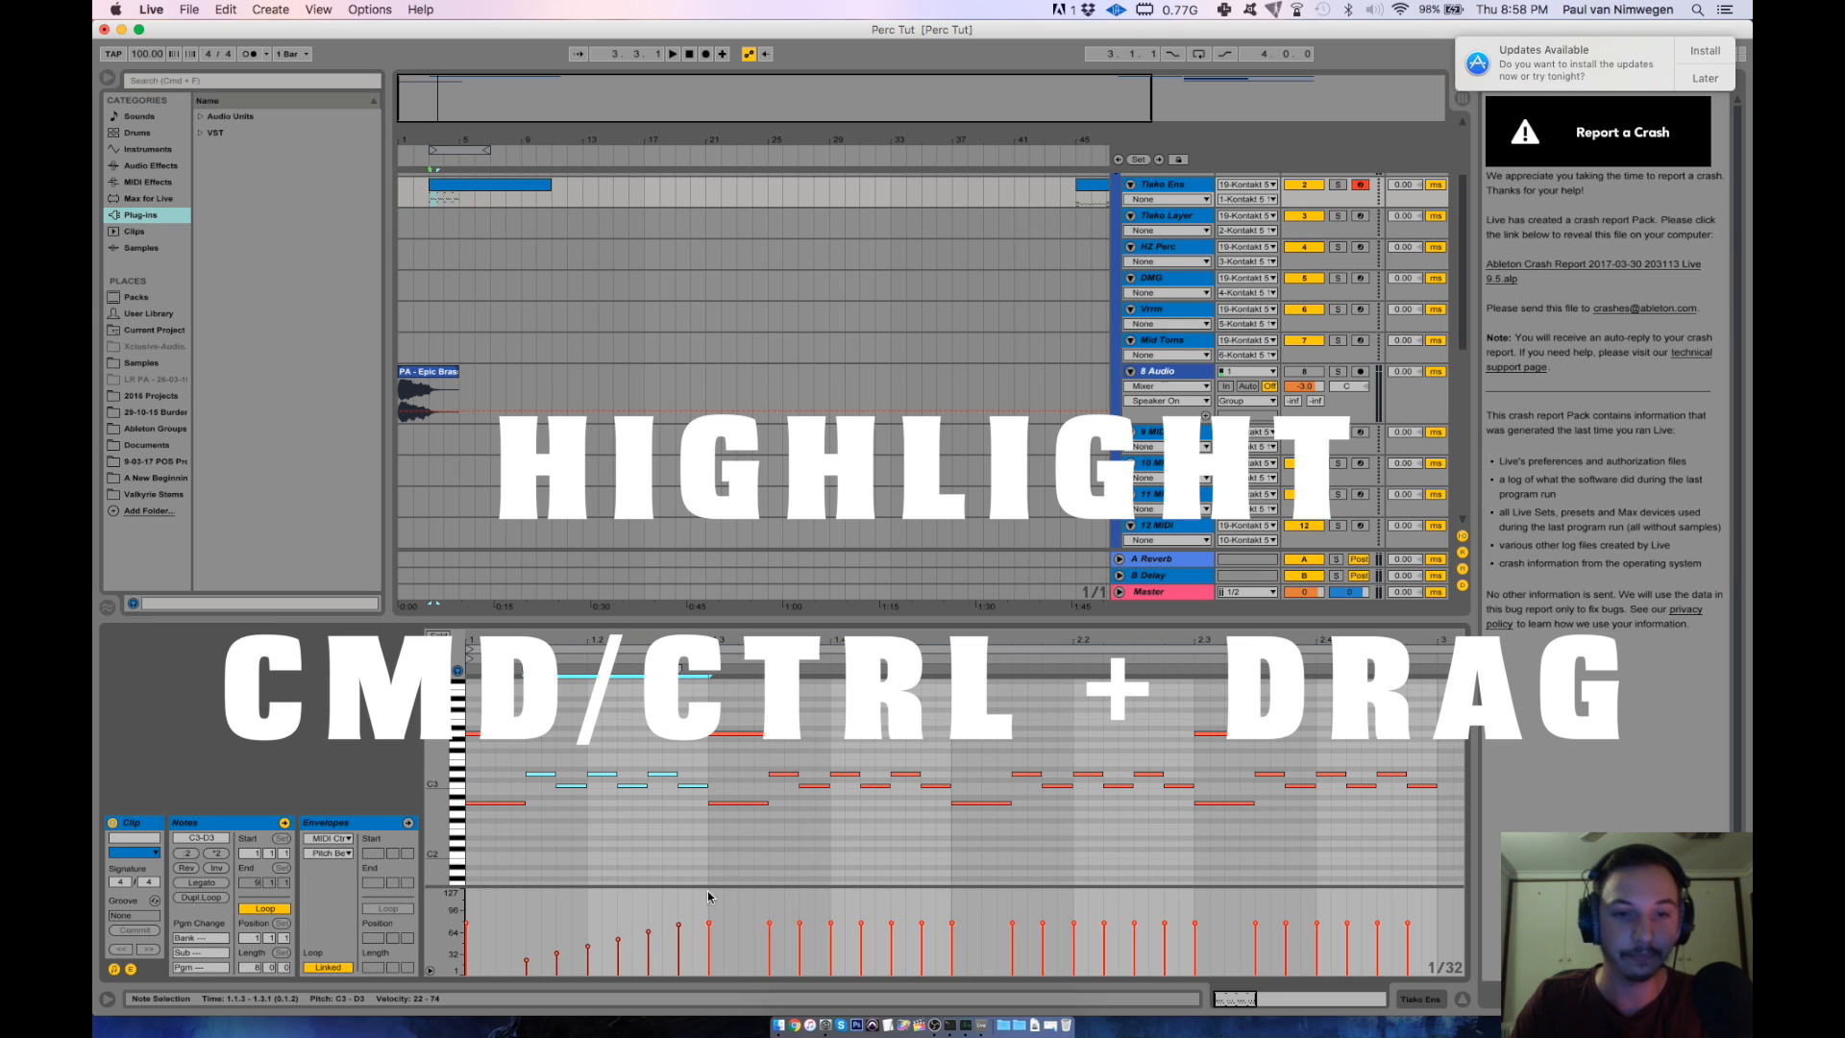
key("space")
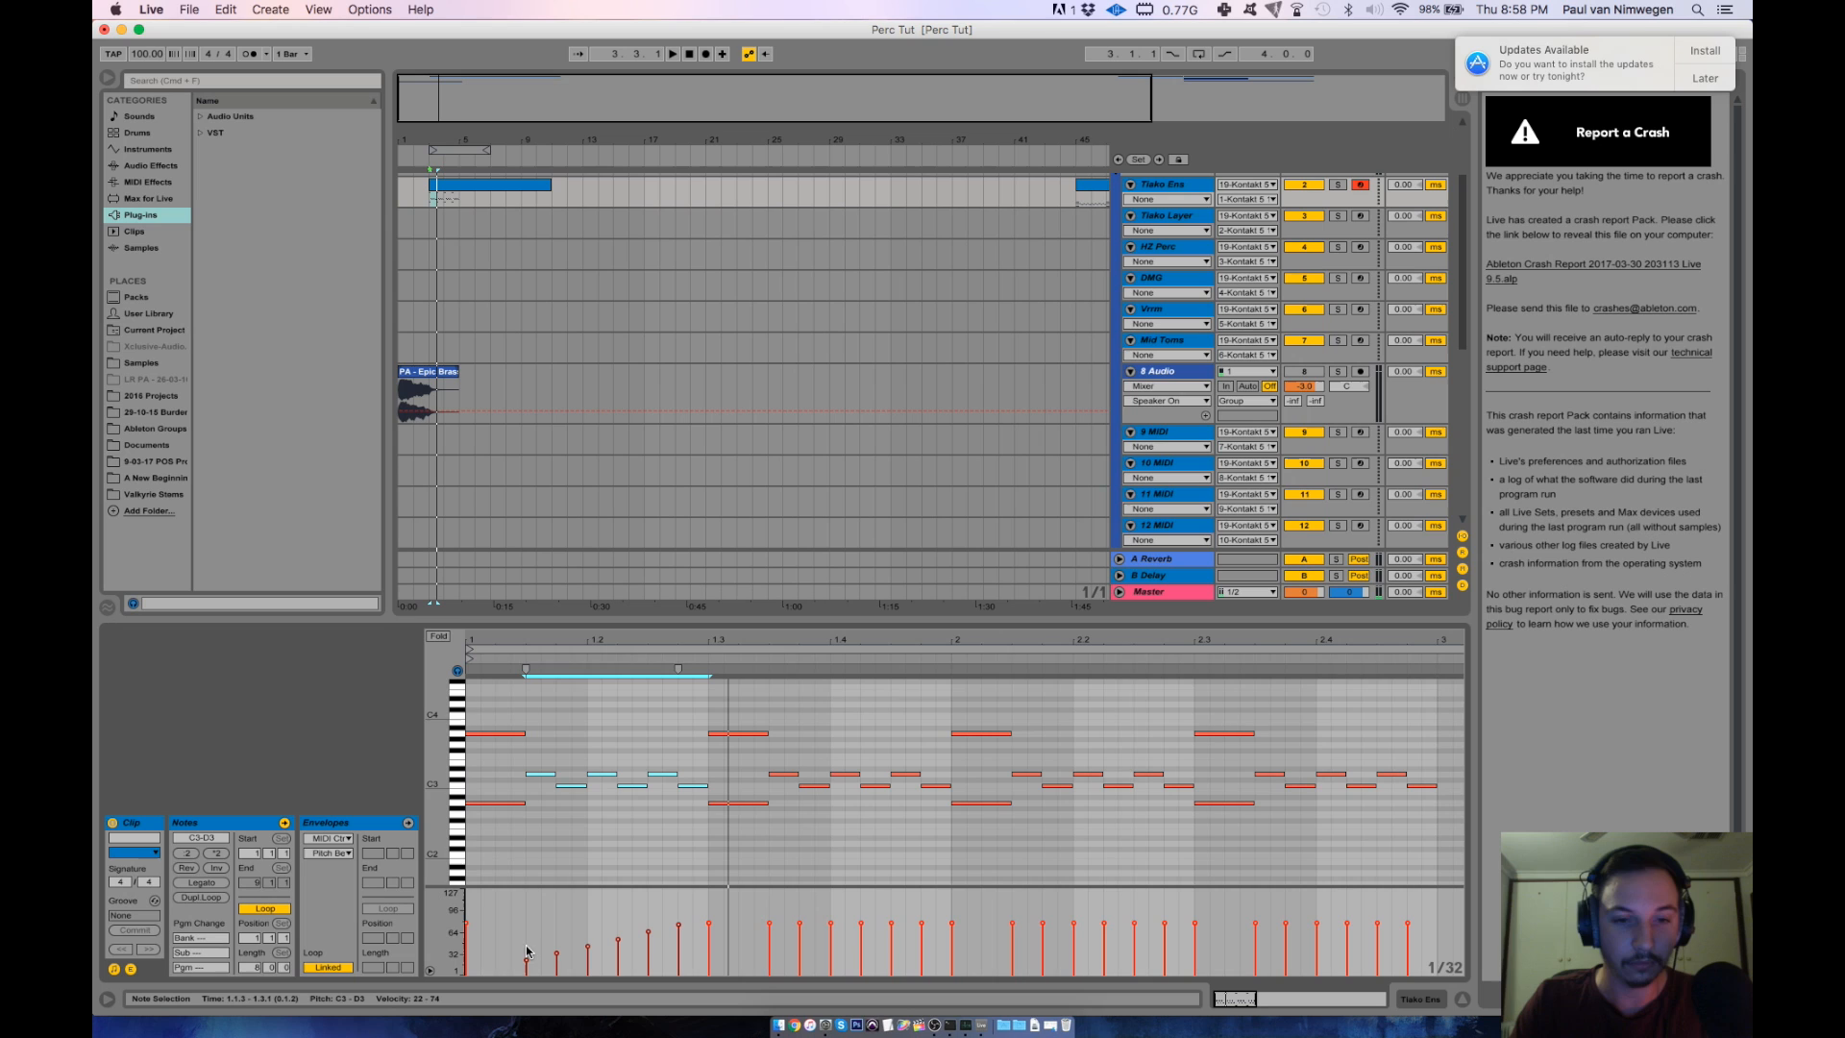
left_click_drag(525, 946, 680, 907)
Raise the velocity of the A3 and A2 accent notes to 101 and set the first D3 note's velocity to 63.
left_click_drag(471, 721, 1247, 742)
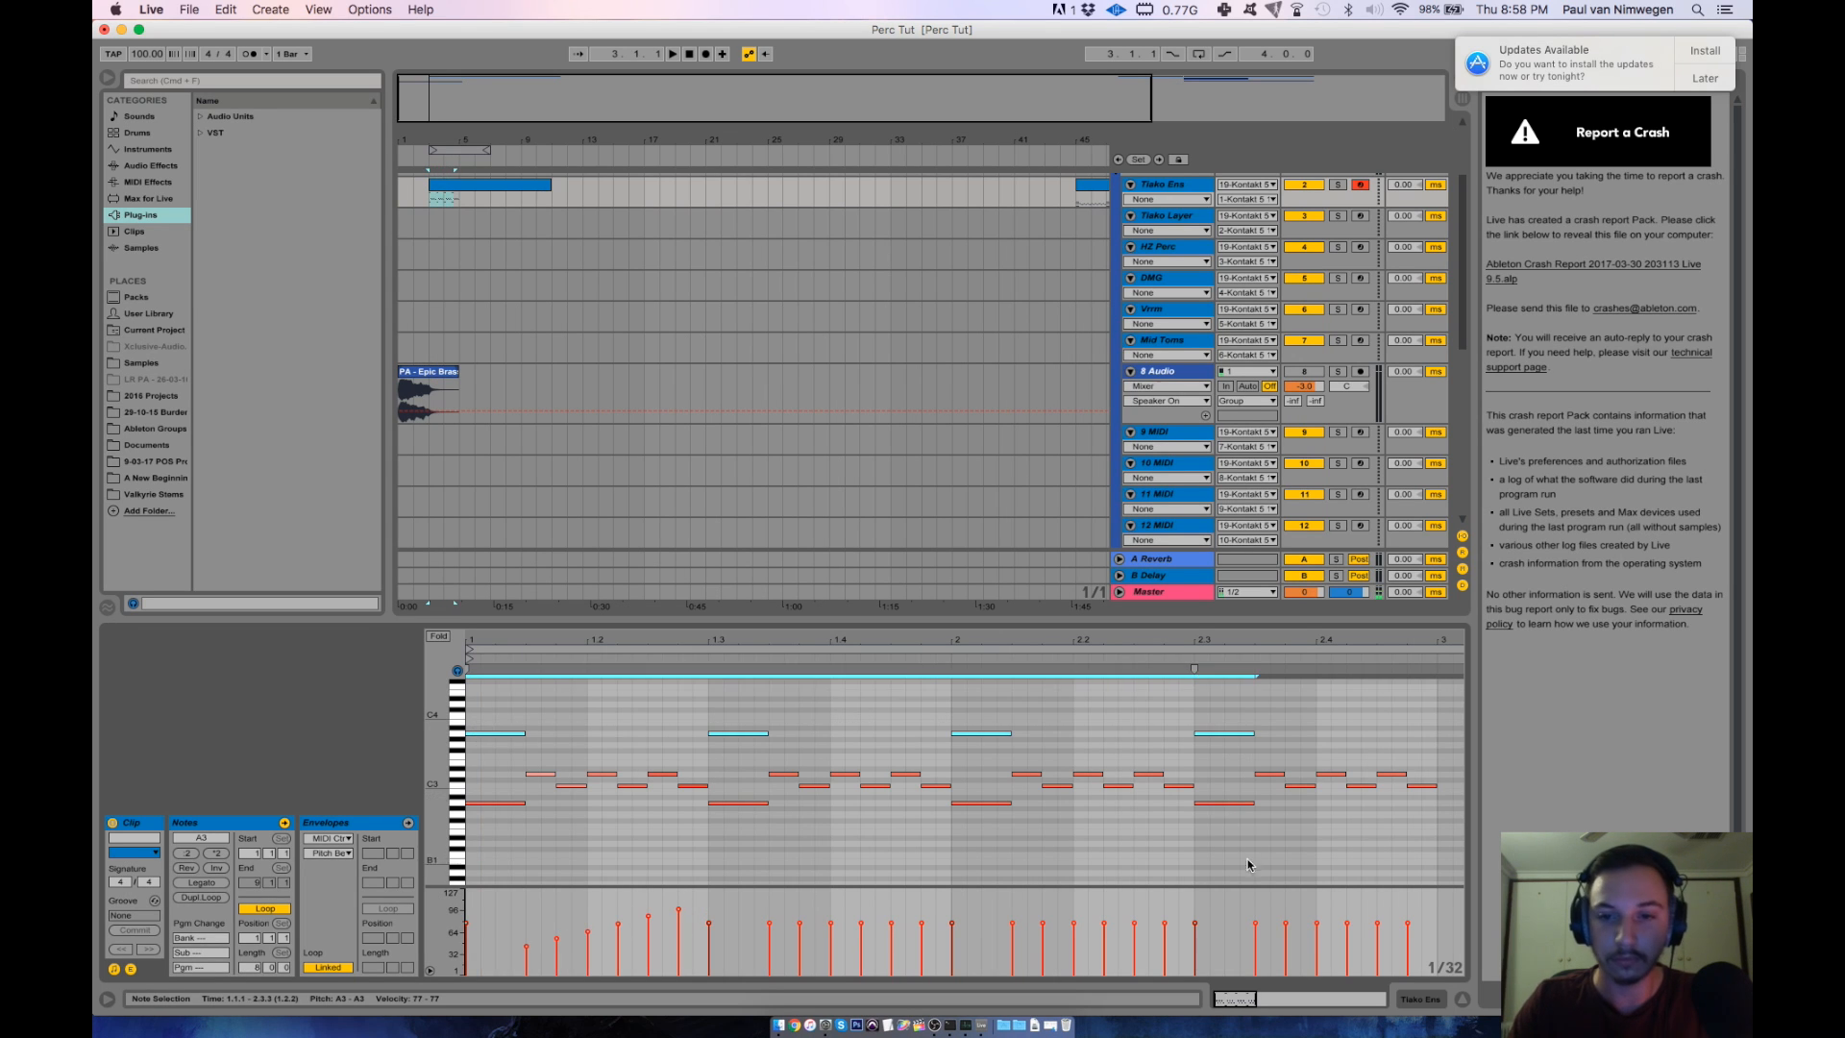
left_click_drag(1248, 842, 481, 796)
left_click_drag(467, 923, 526, 932)
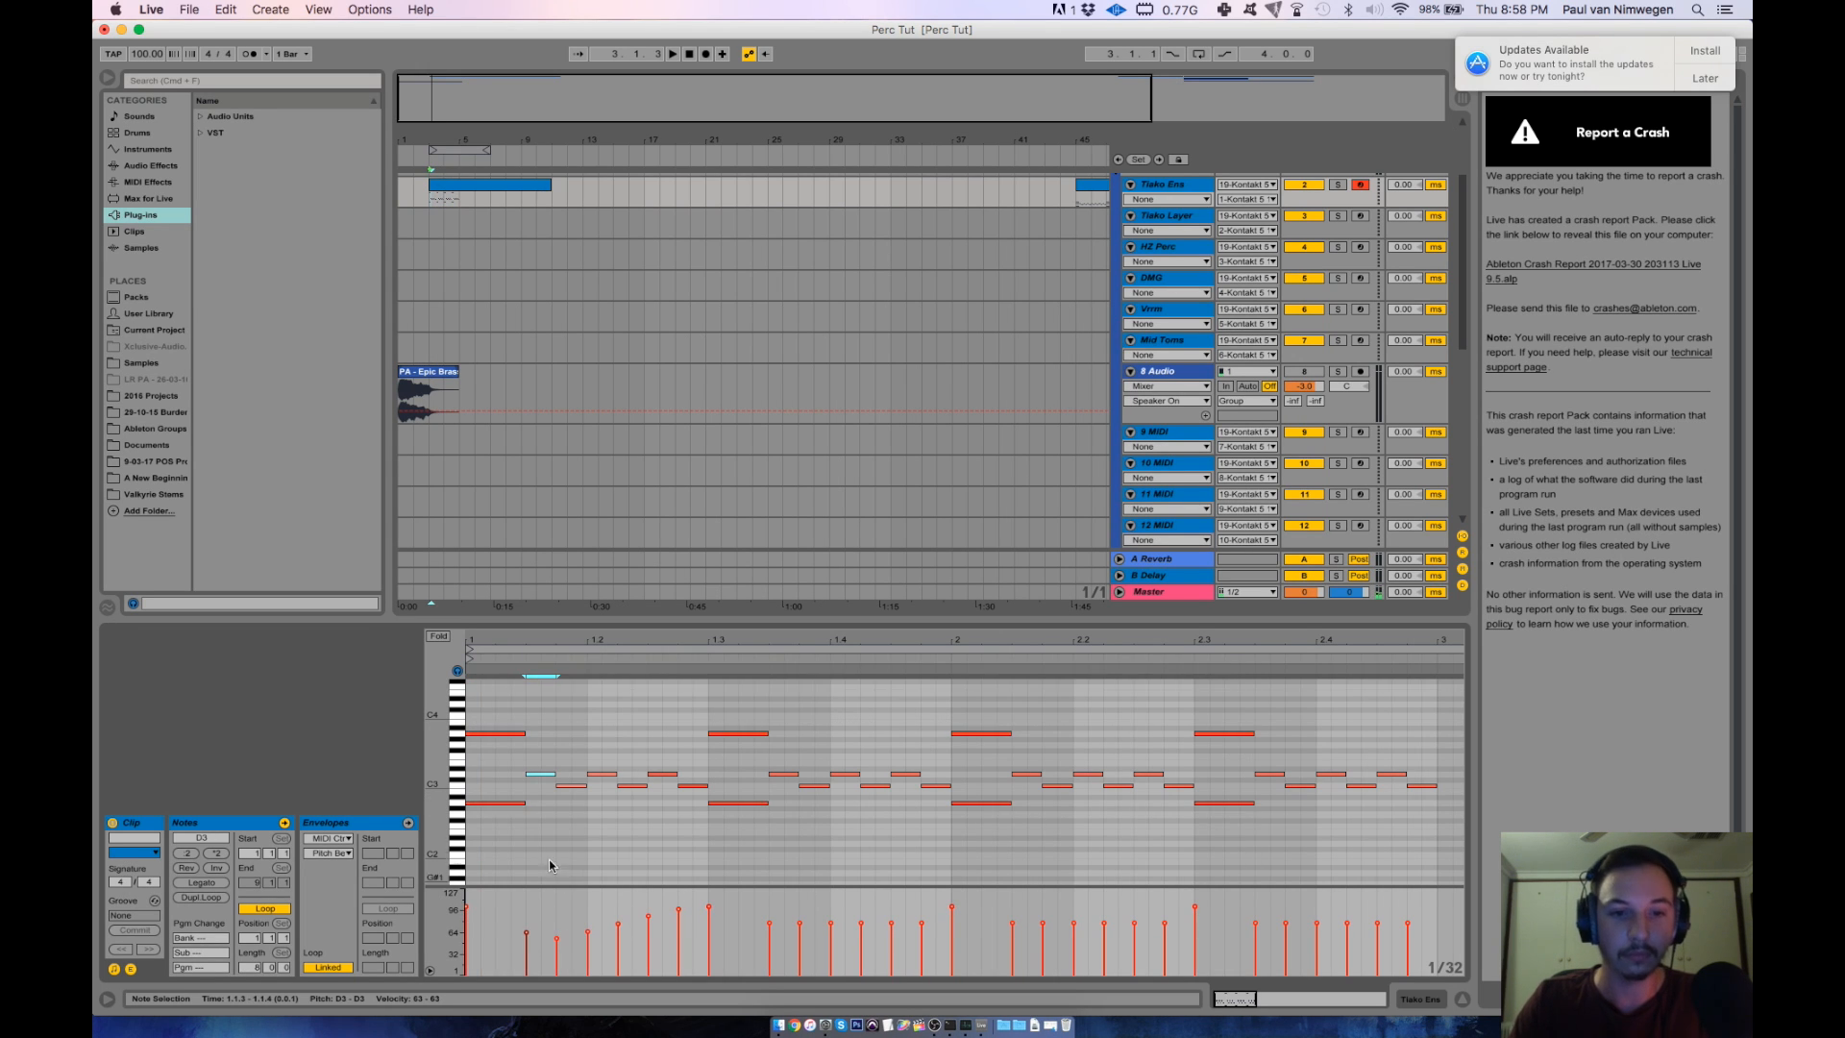
Duplicate all notes of the first half bar three times to fill both bars with the same velocities.
left_click_drag(498, 714, 695, 834)
key("super+d")
key("super+d")
key("super+d")
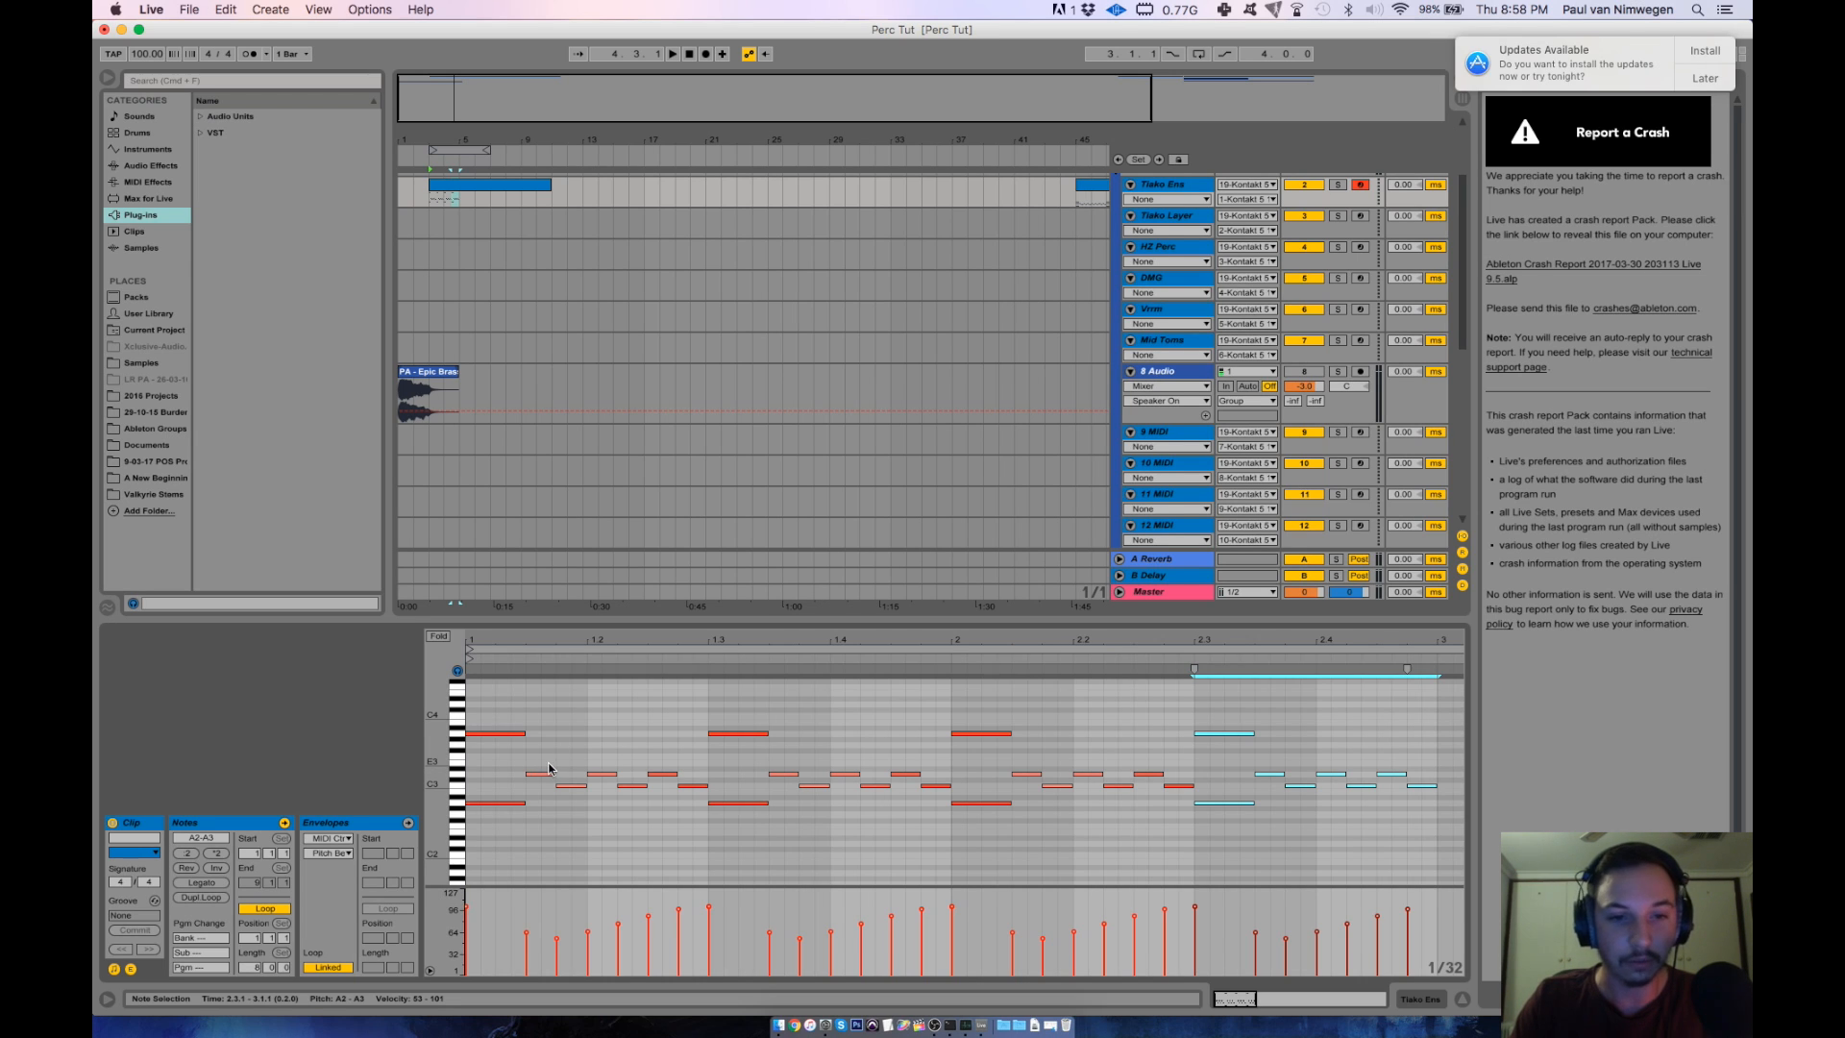
Copy all C3–D3 pattern notes across both bars and transpose the copies up three semitones to D#3–F3.
left_click_drag(547, 764, 1444, 794)
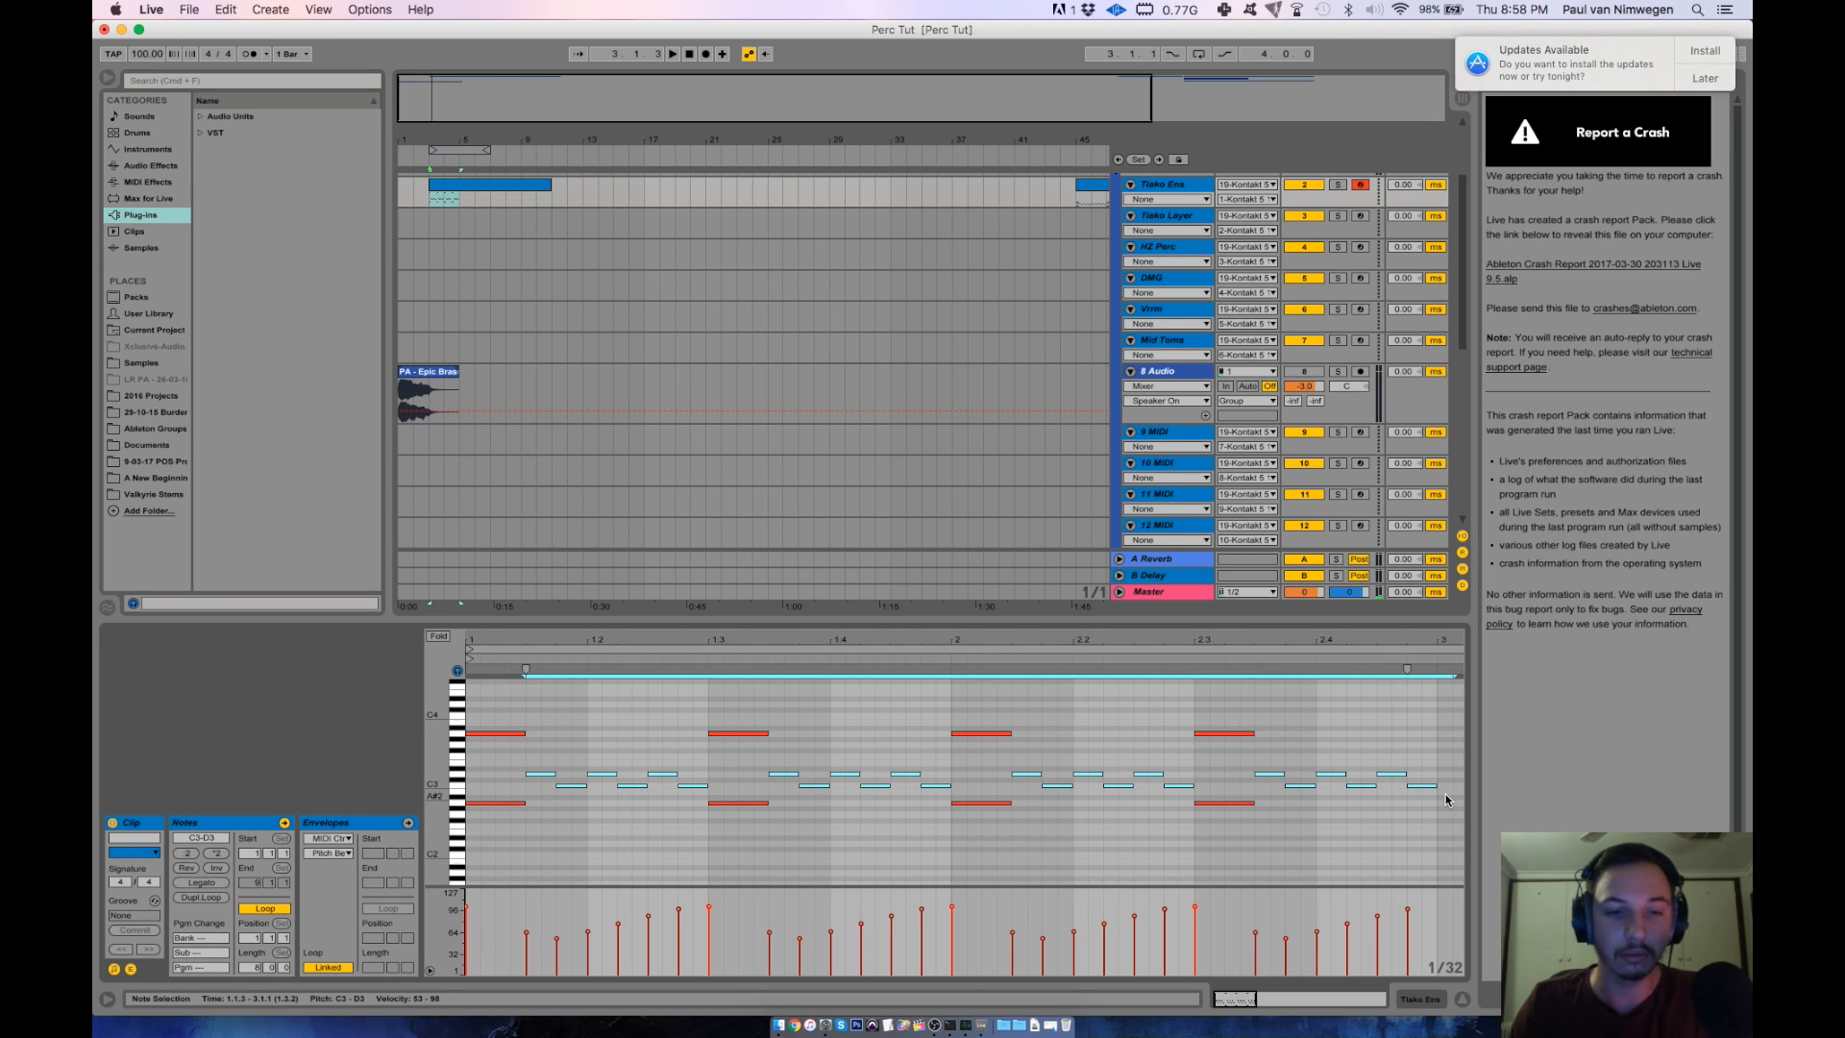
key("super+v")
key("Up")
key("Up")
key("Up")
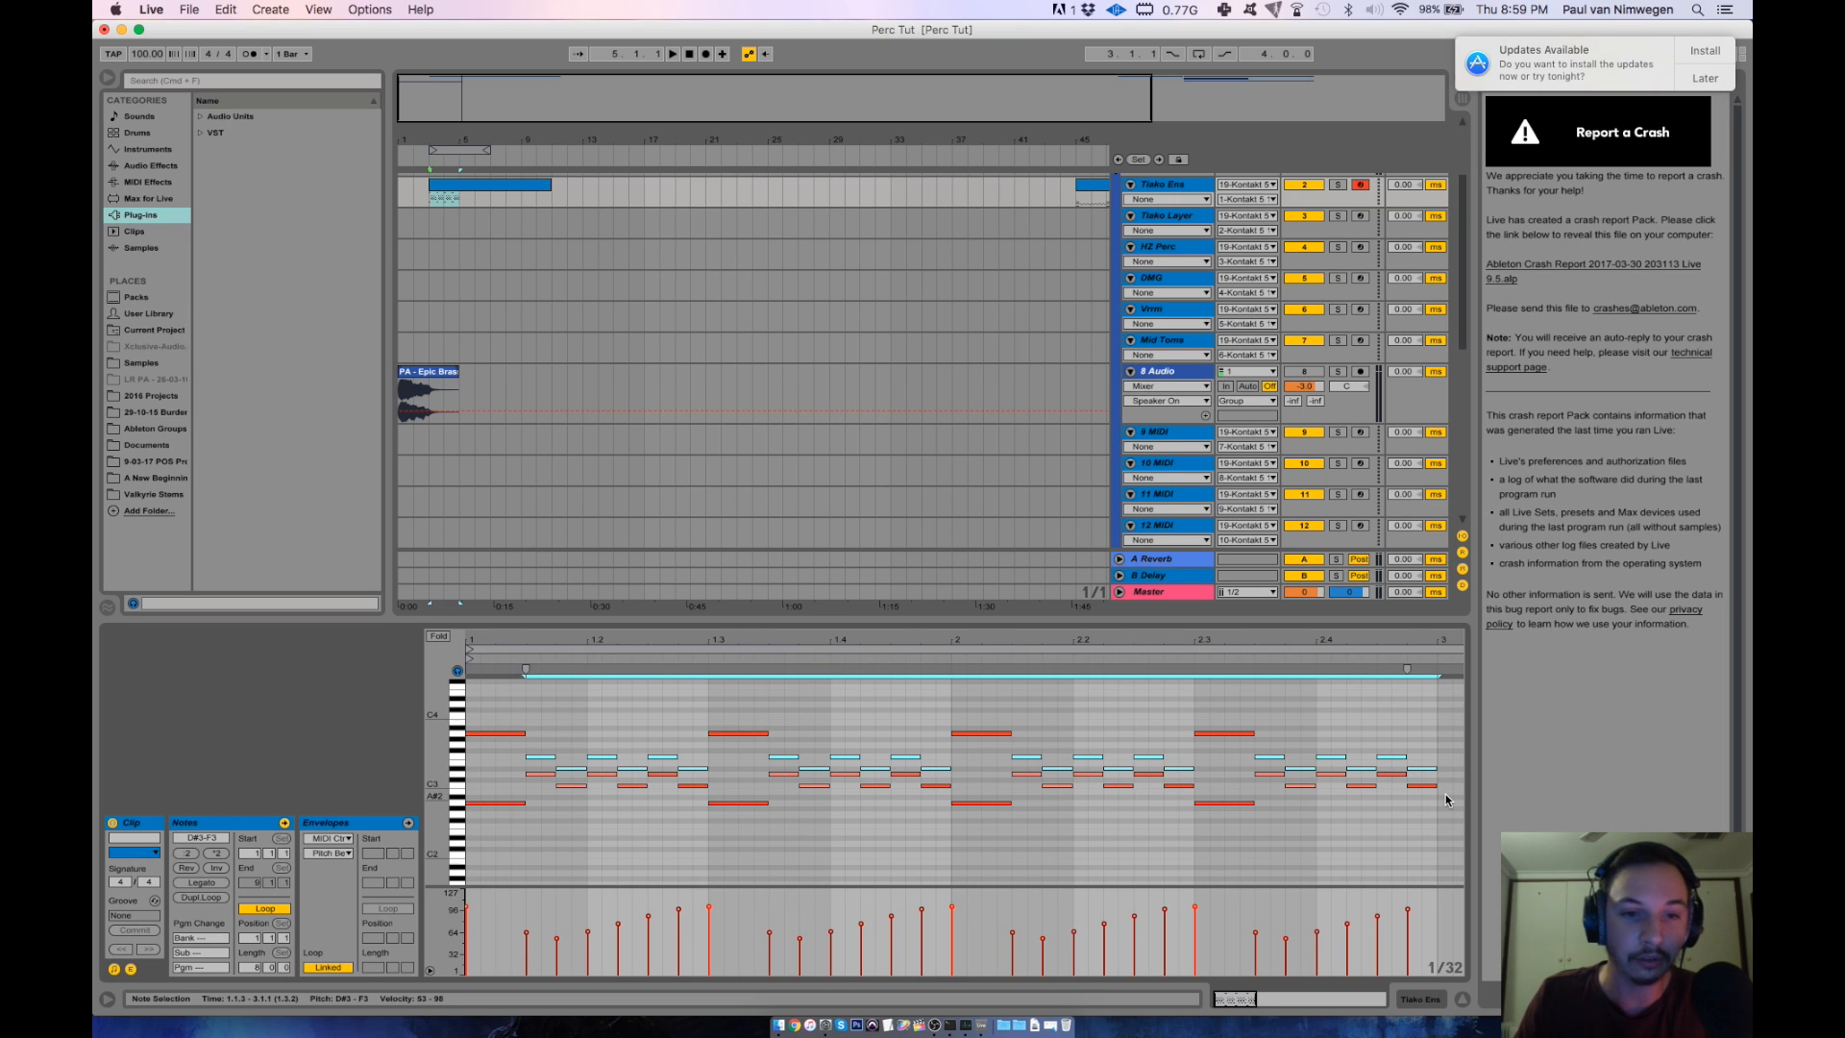
Nudge the copied D#3–F3 notes slightly later, off the grid.
key("super+Right")
key("super+Right")
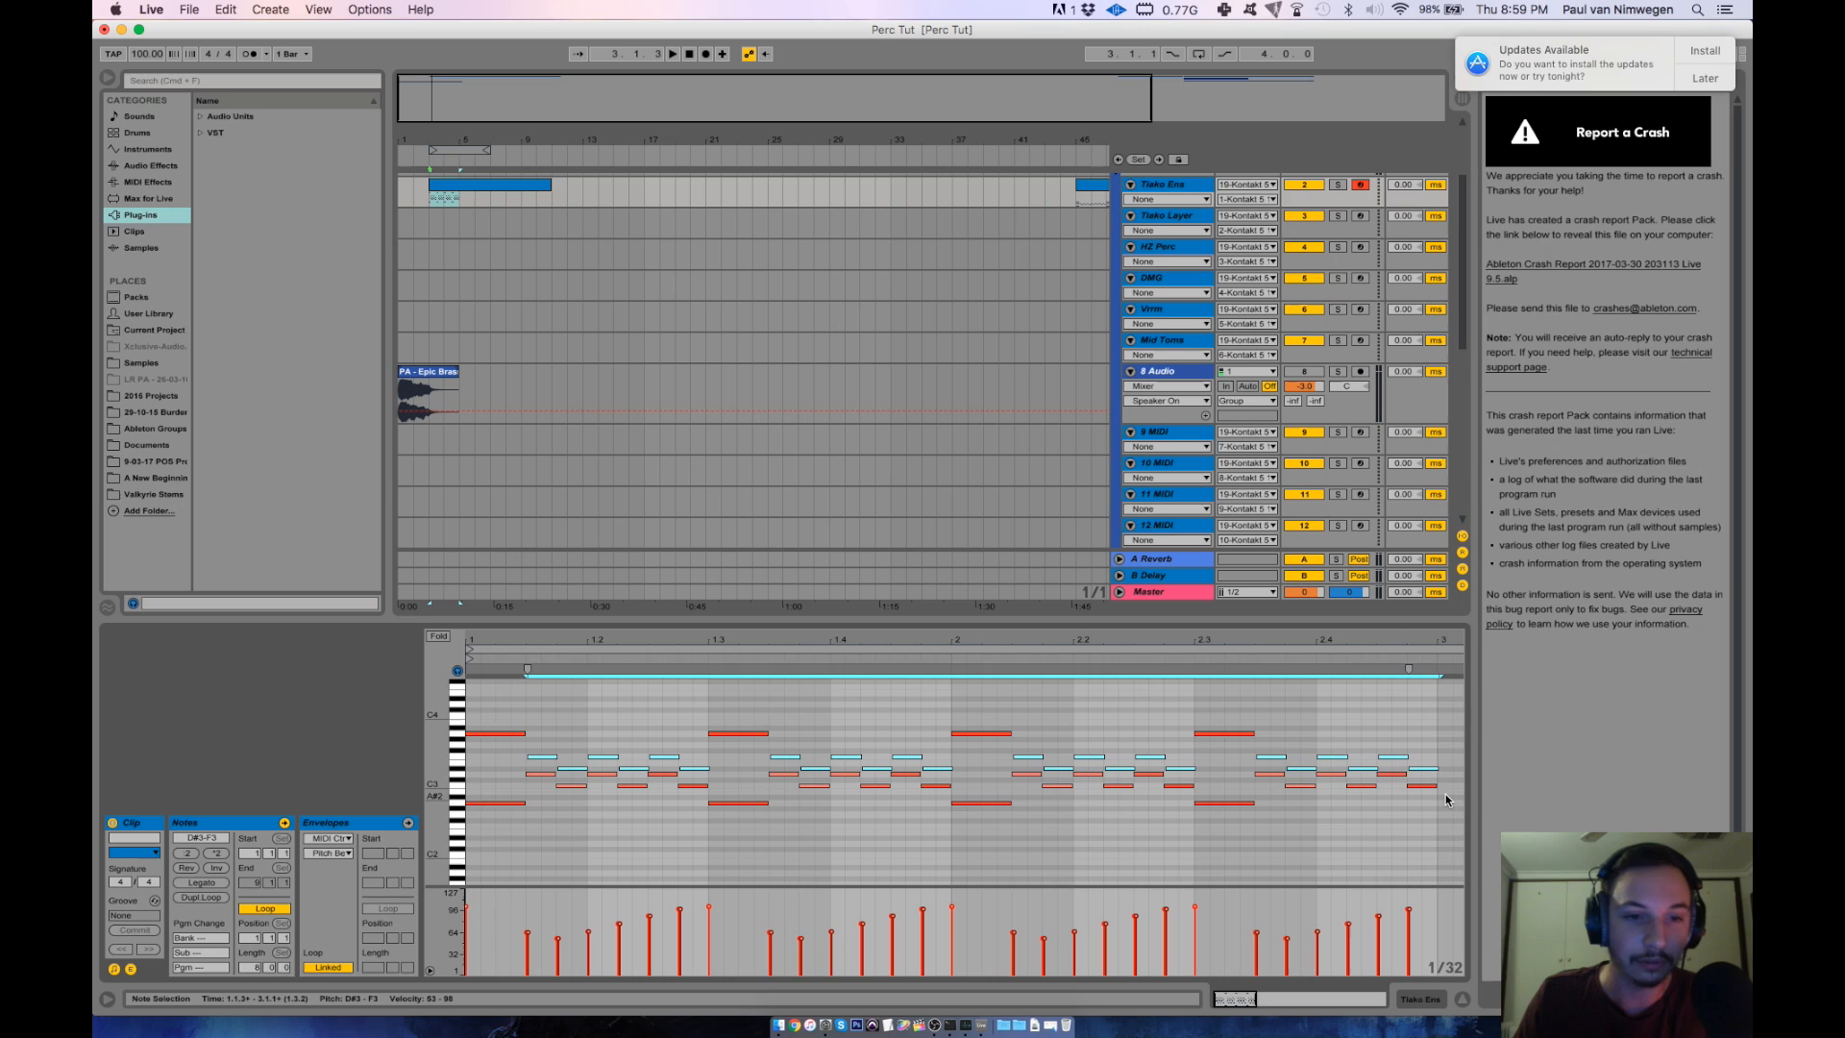
key("super+Right")
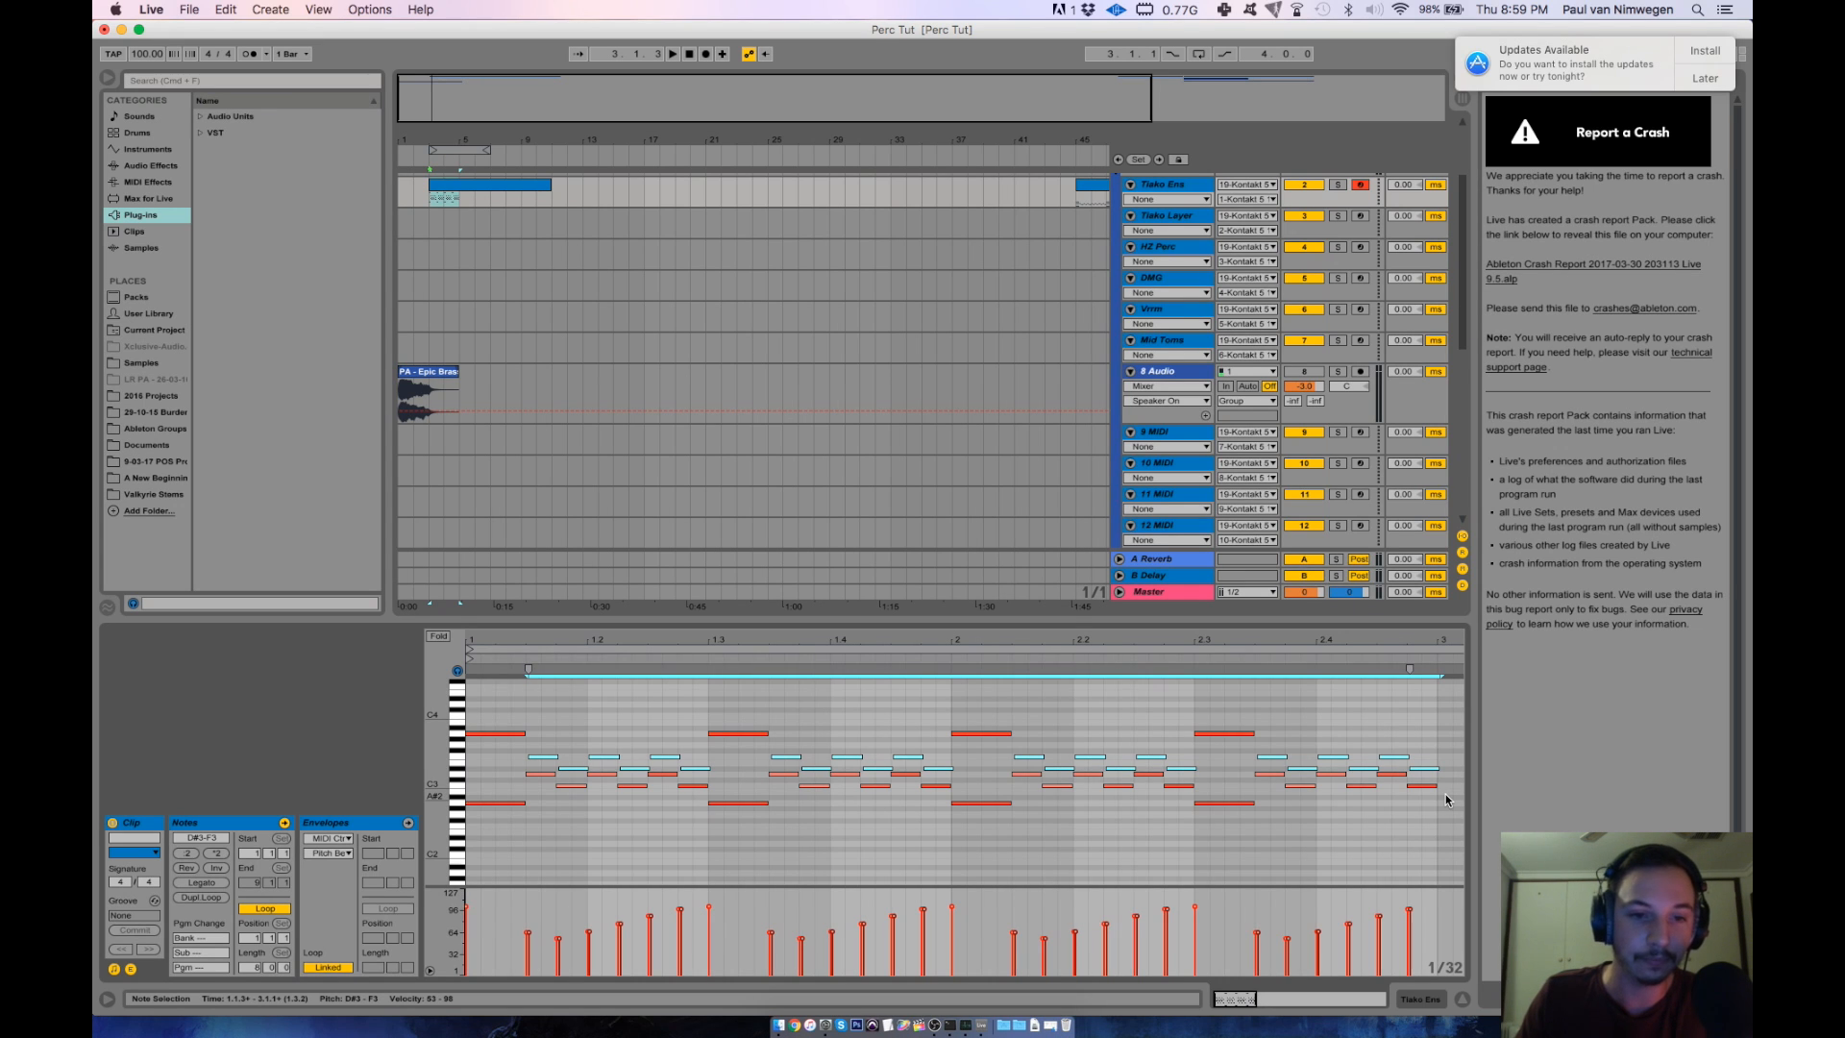
Nudge the four A3 accent notes slightly later off the grid and play back the clip.
left_click_drag(510, 700, 1324, 749)
key("super+Right")
key("super+Right")
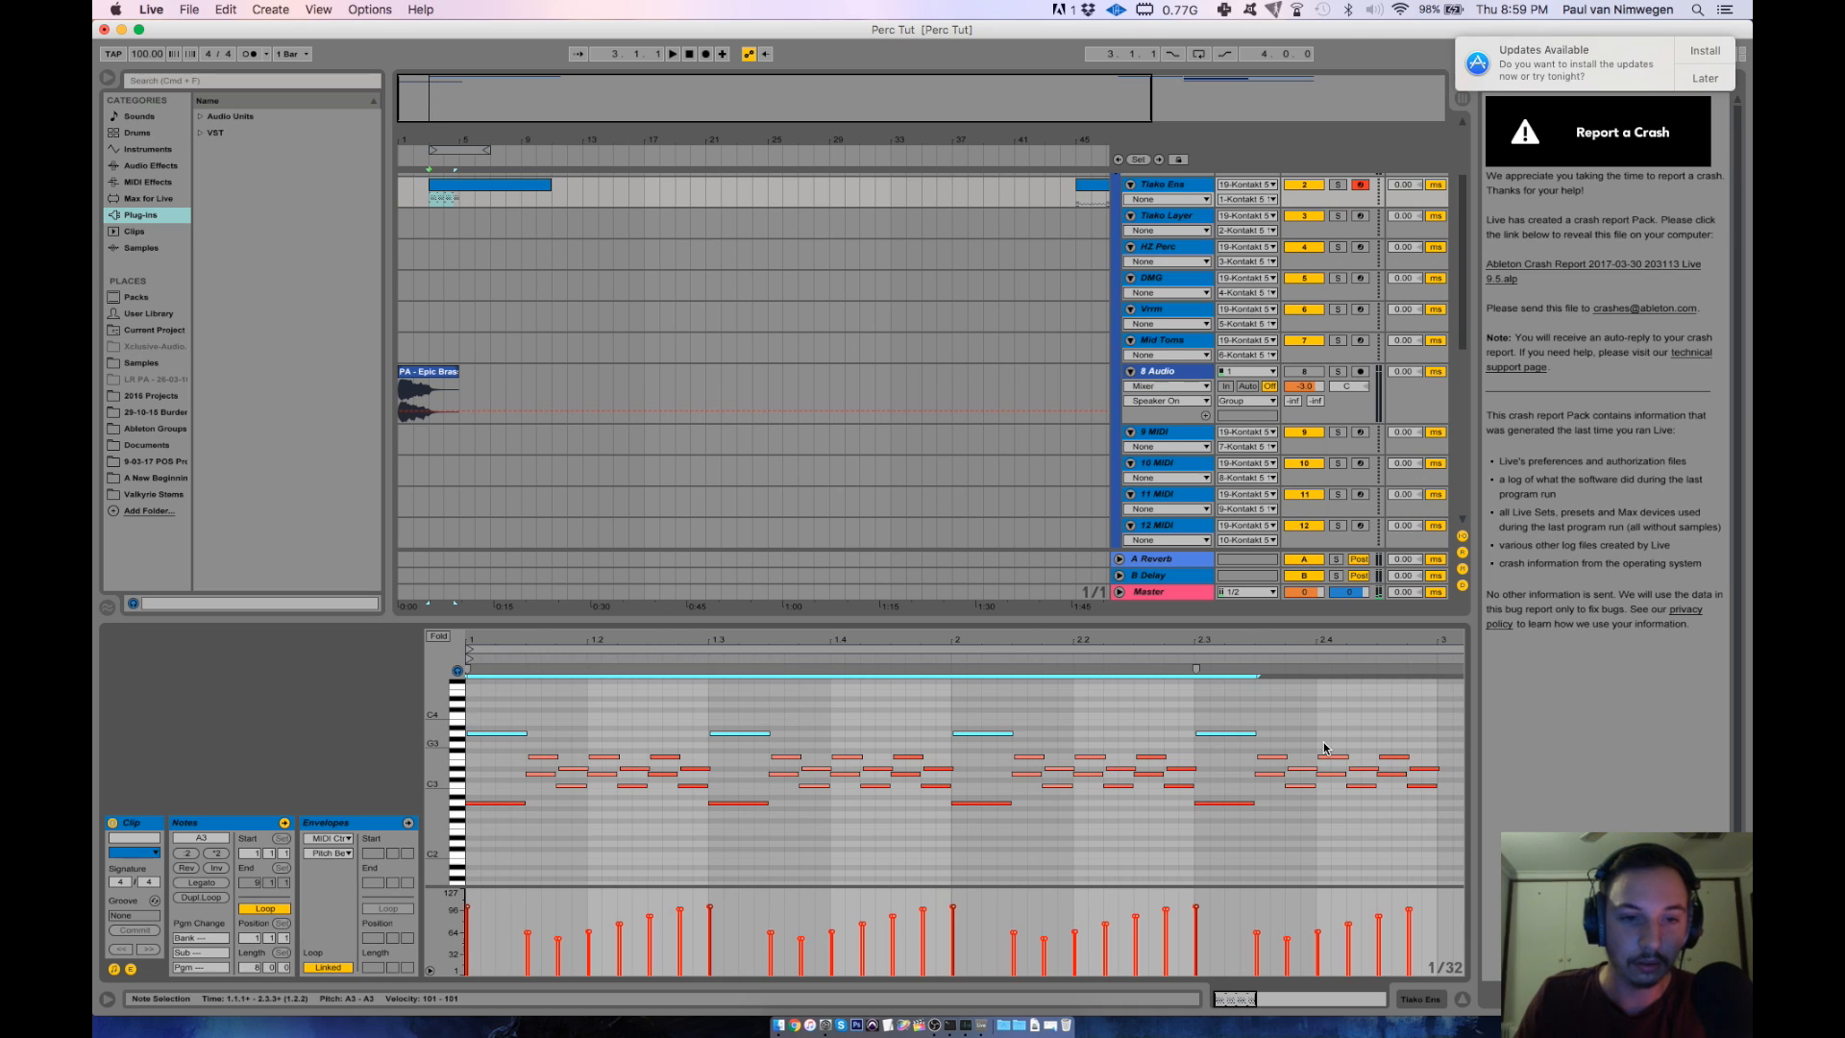
key("super+Right")
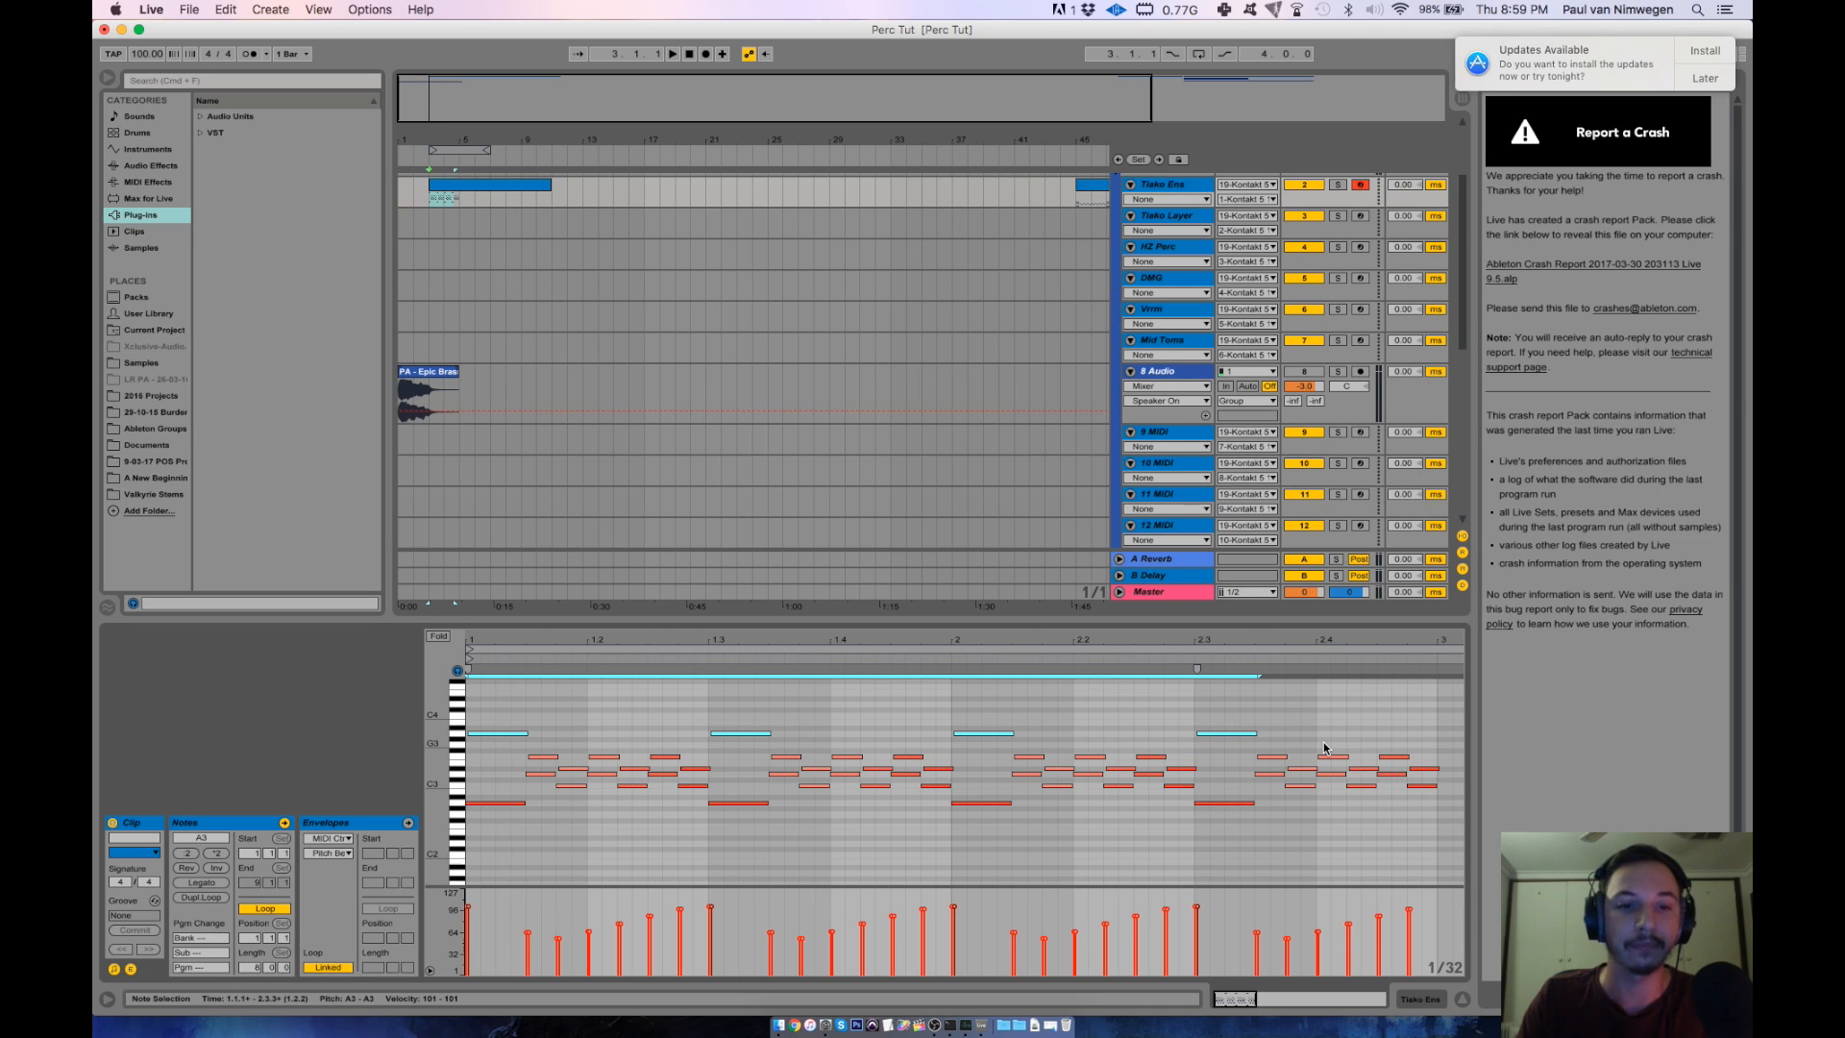
key("space")
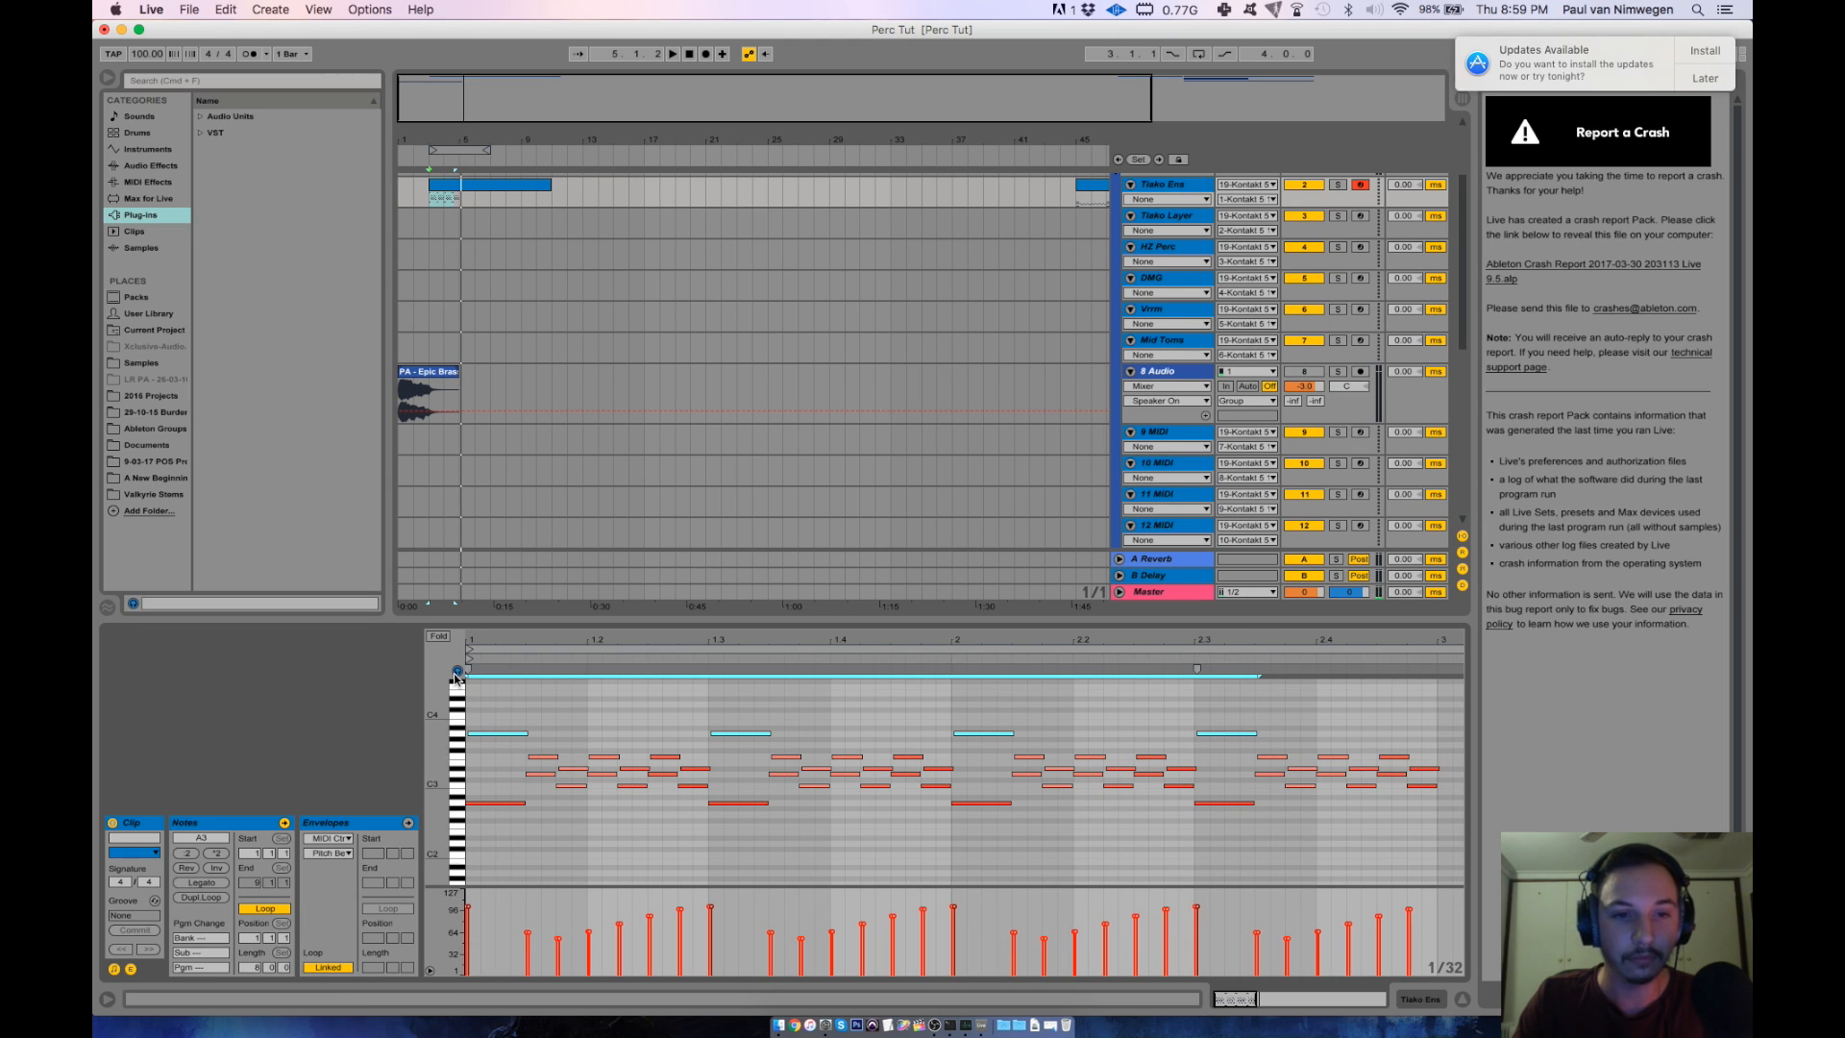
Transpose the copied upper pattern notes down one semitone to D3–E3 and play back the result.
left_click_drag(544, 746, 1452, 775)
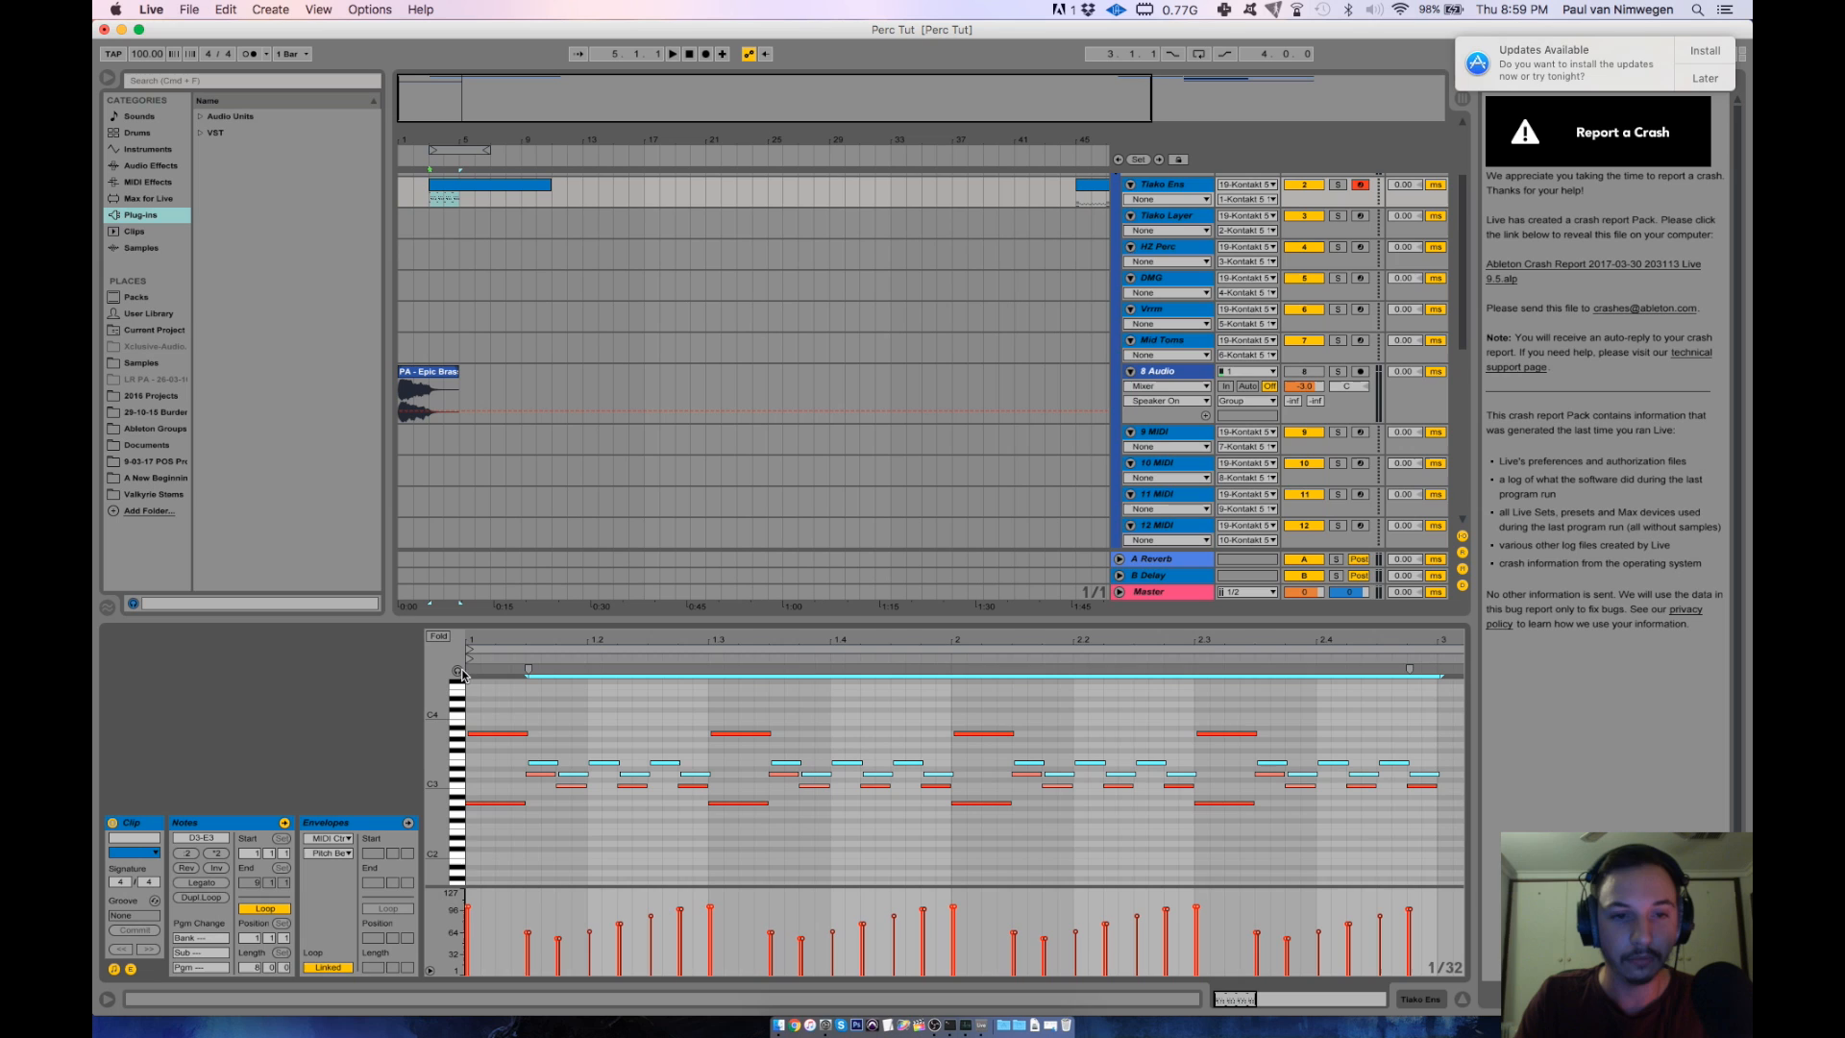
key("space")
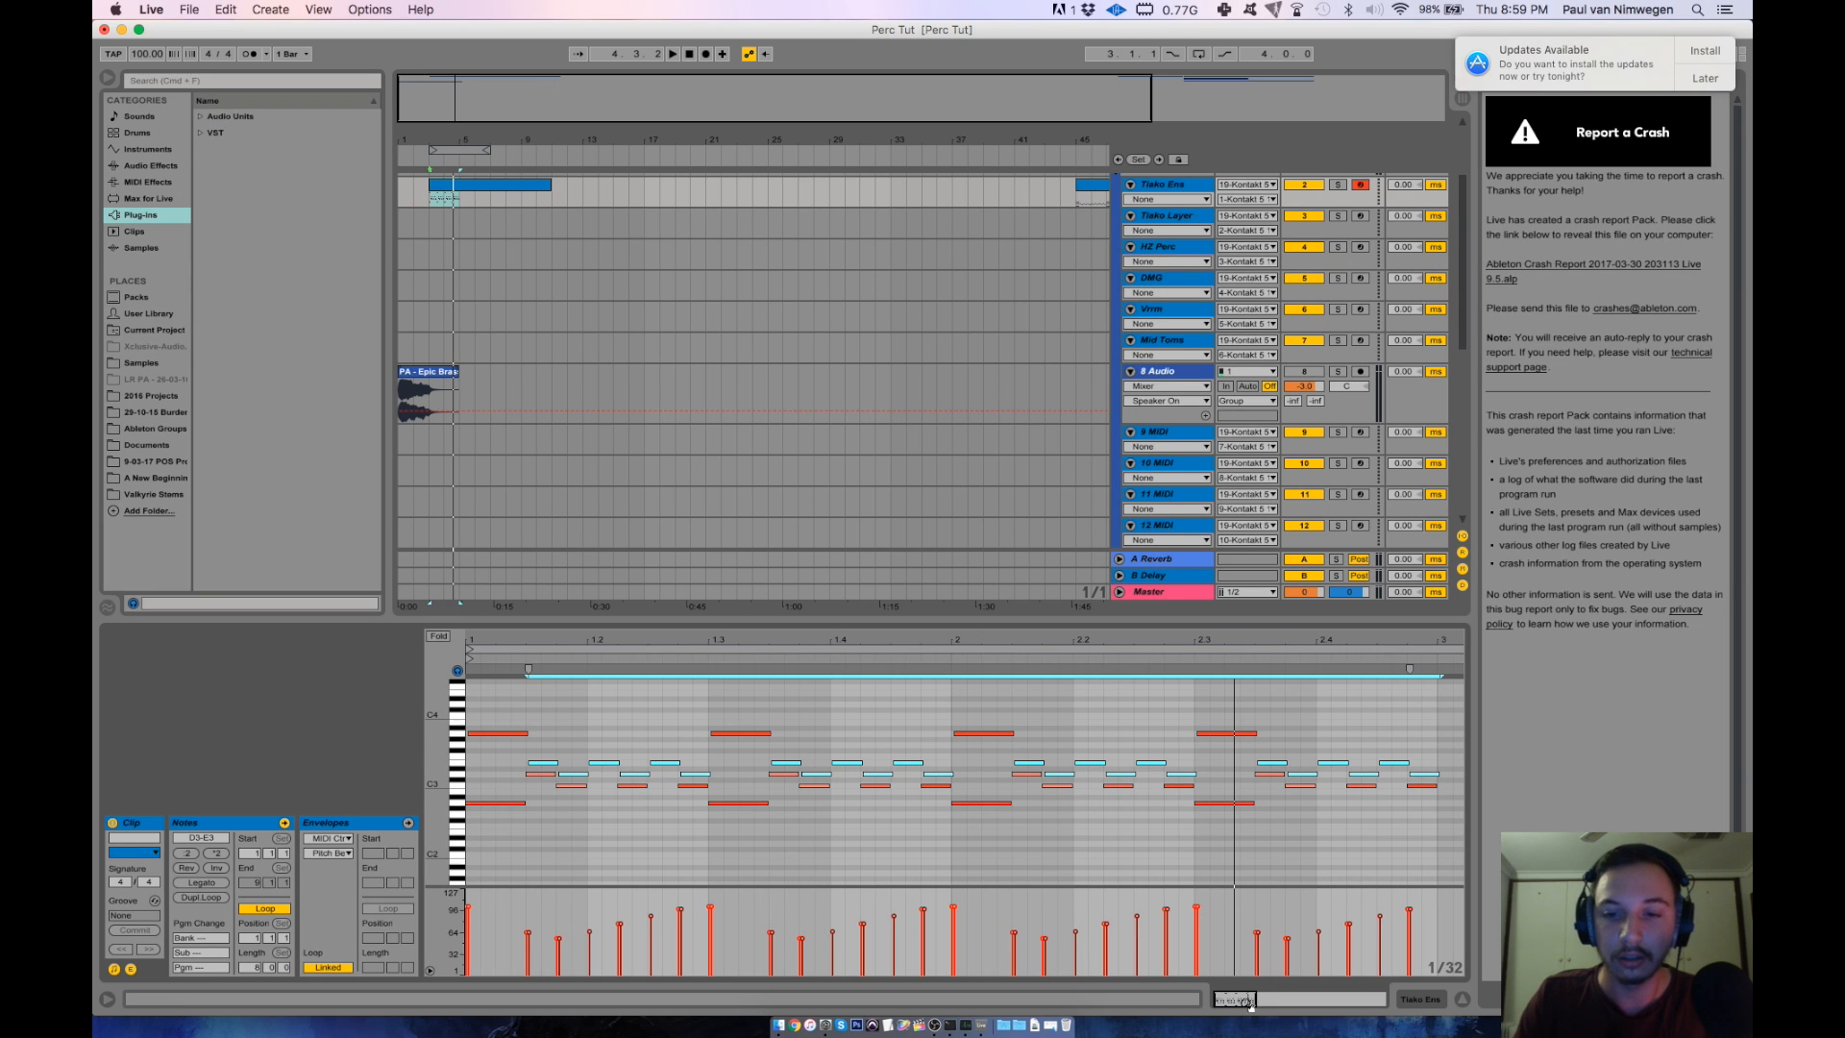
left_click_drag(1246, 1000, 1246, 976)
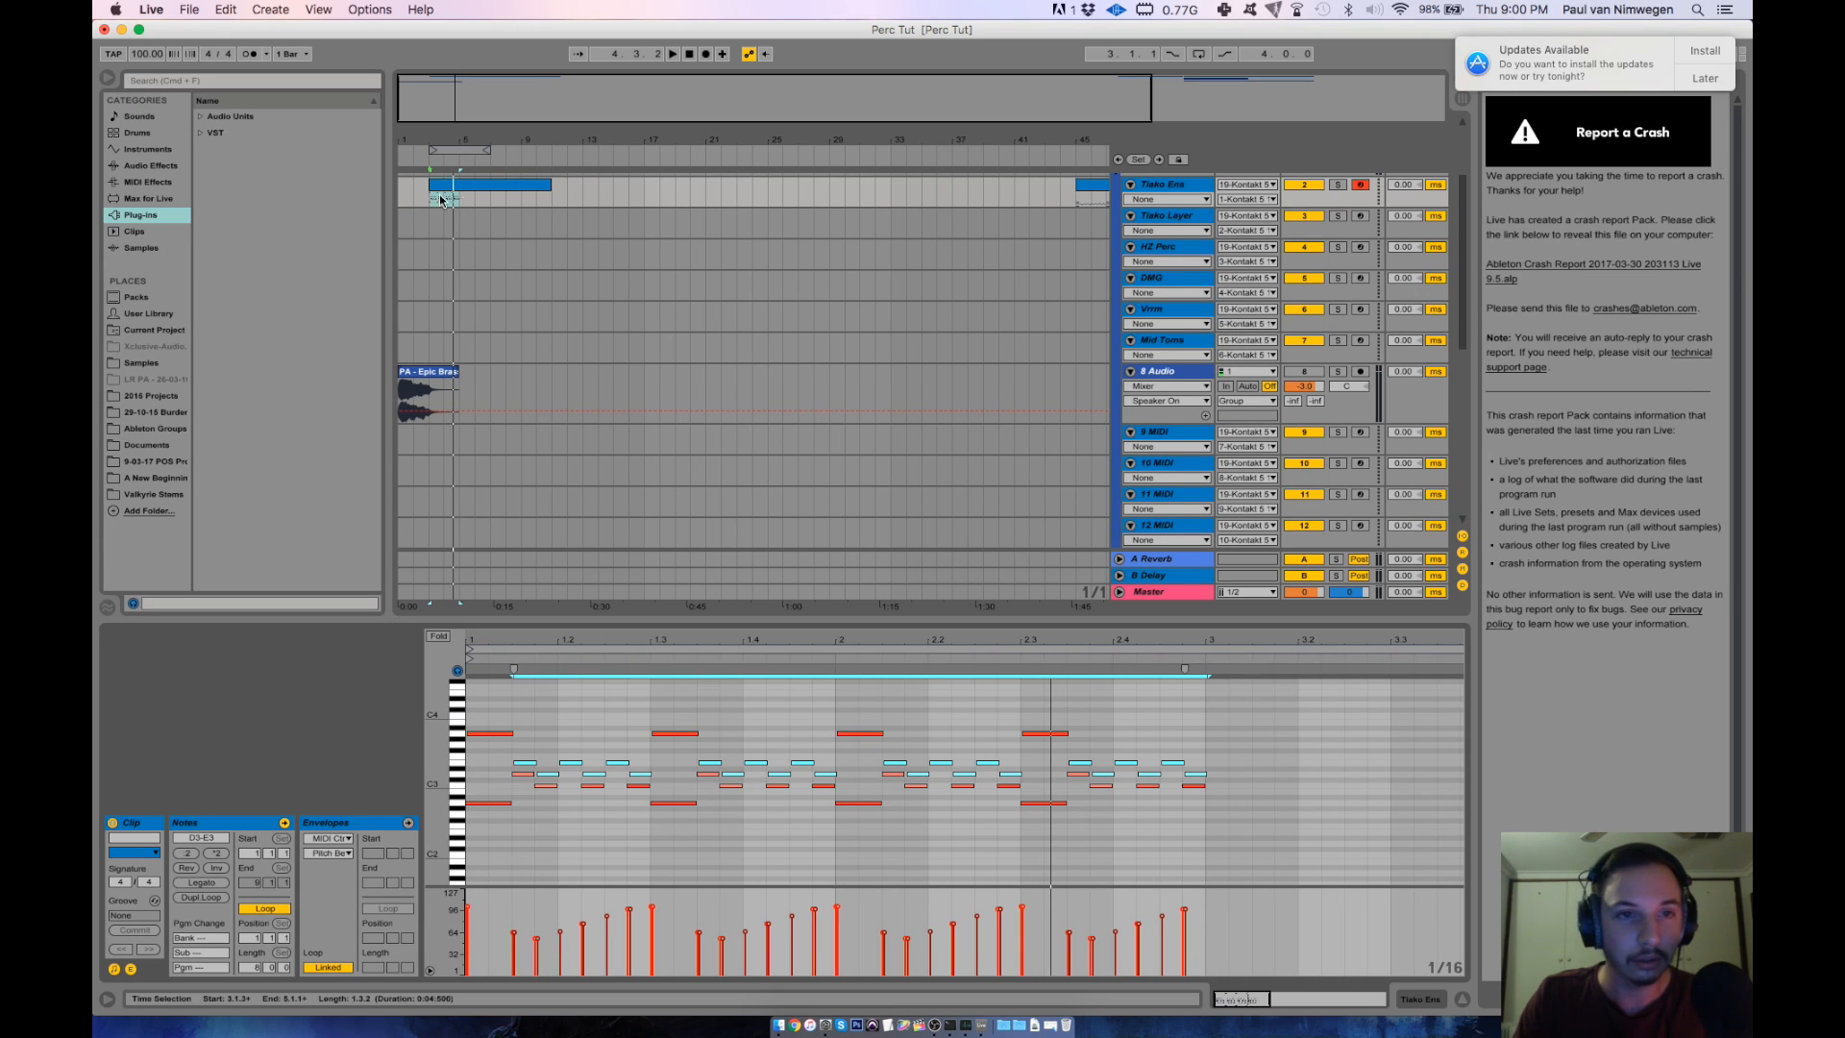
Shorten the first track's clip to two bars, 3.1.1 to 5.1.1, and paste a copy at bar 3 of the DMG track.
left_click_drag(546, 188, 447, 192)
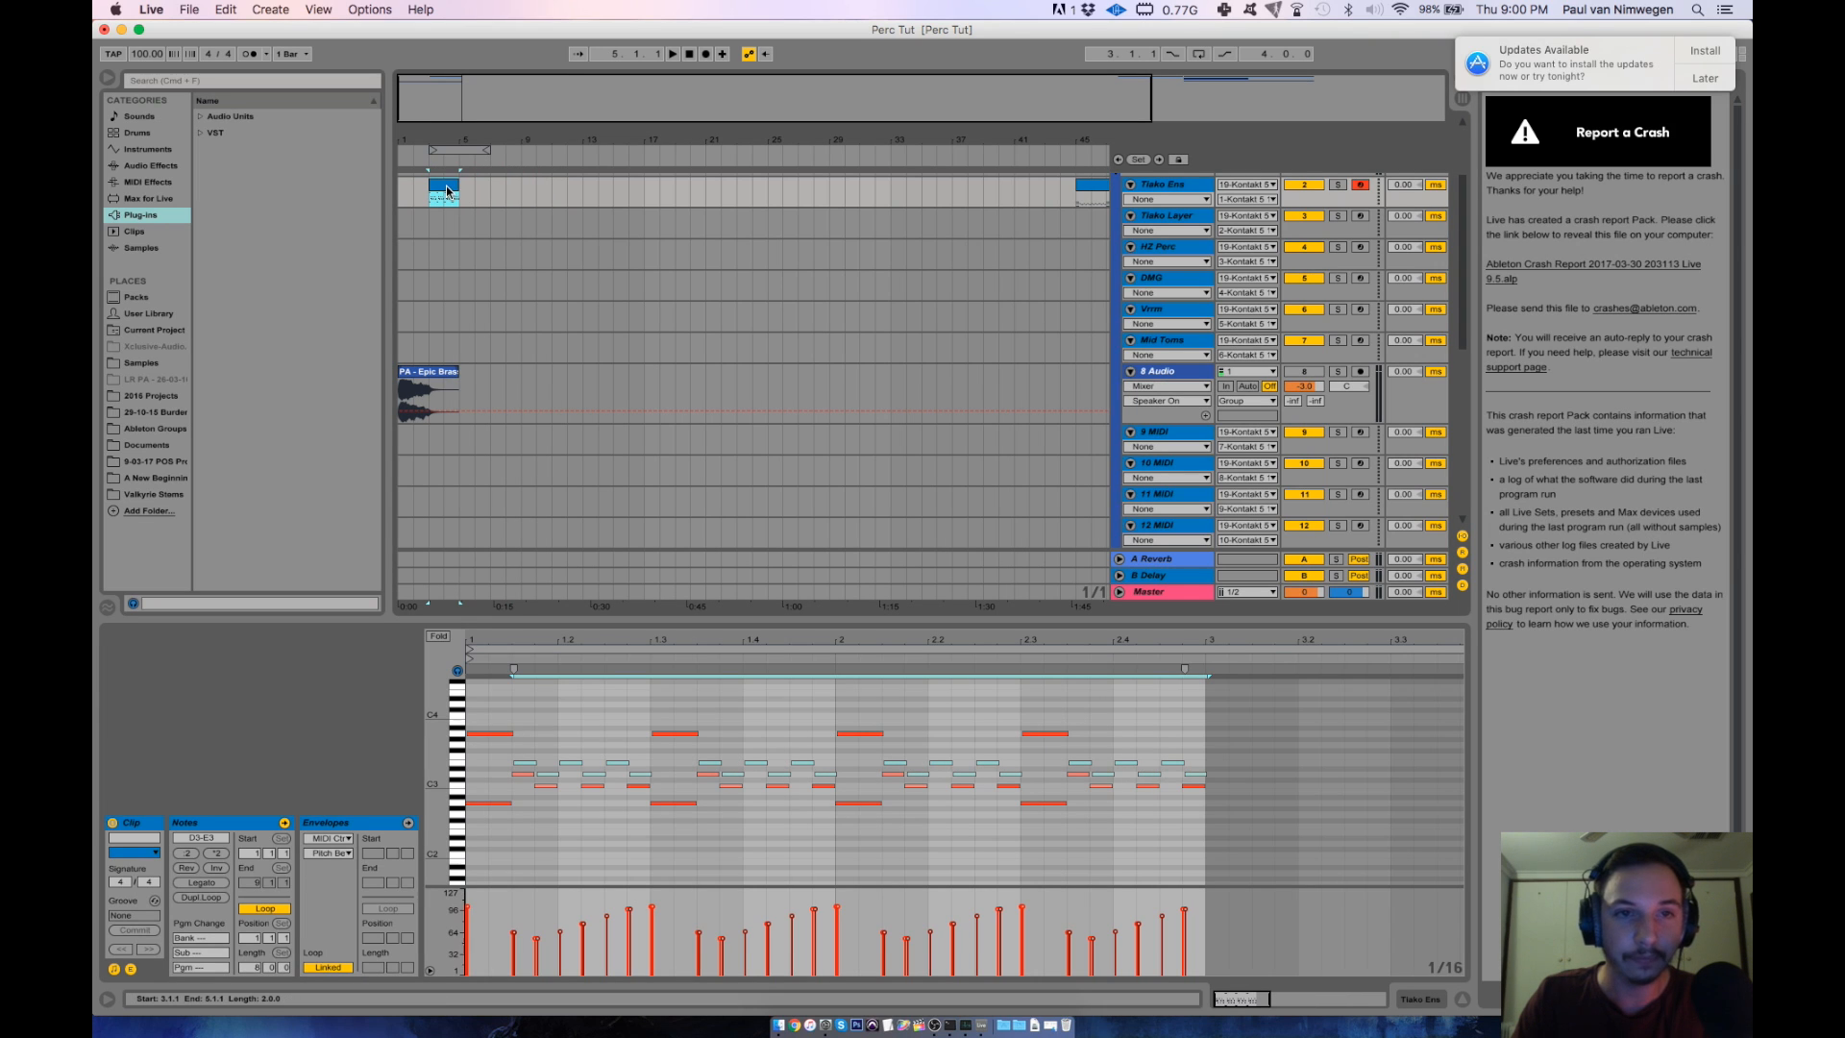
left_click(430, 285)
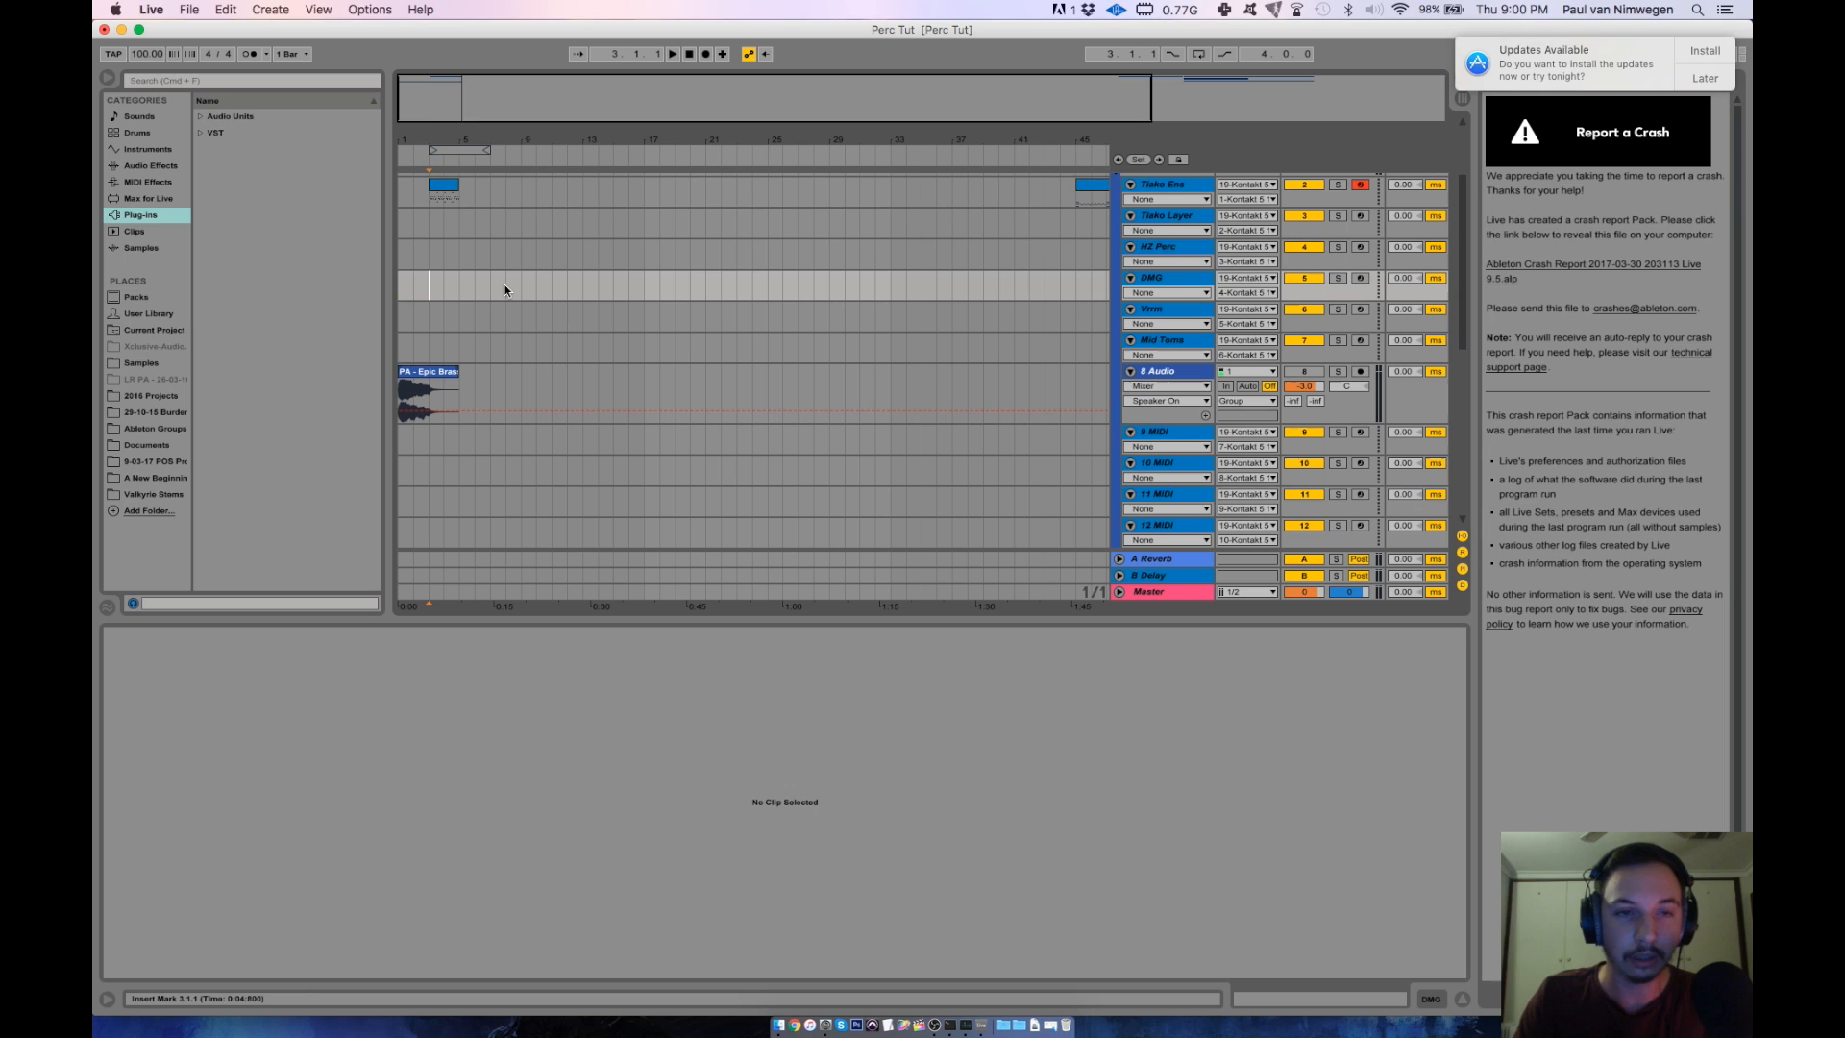
key("super+v")
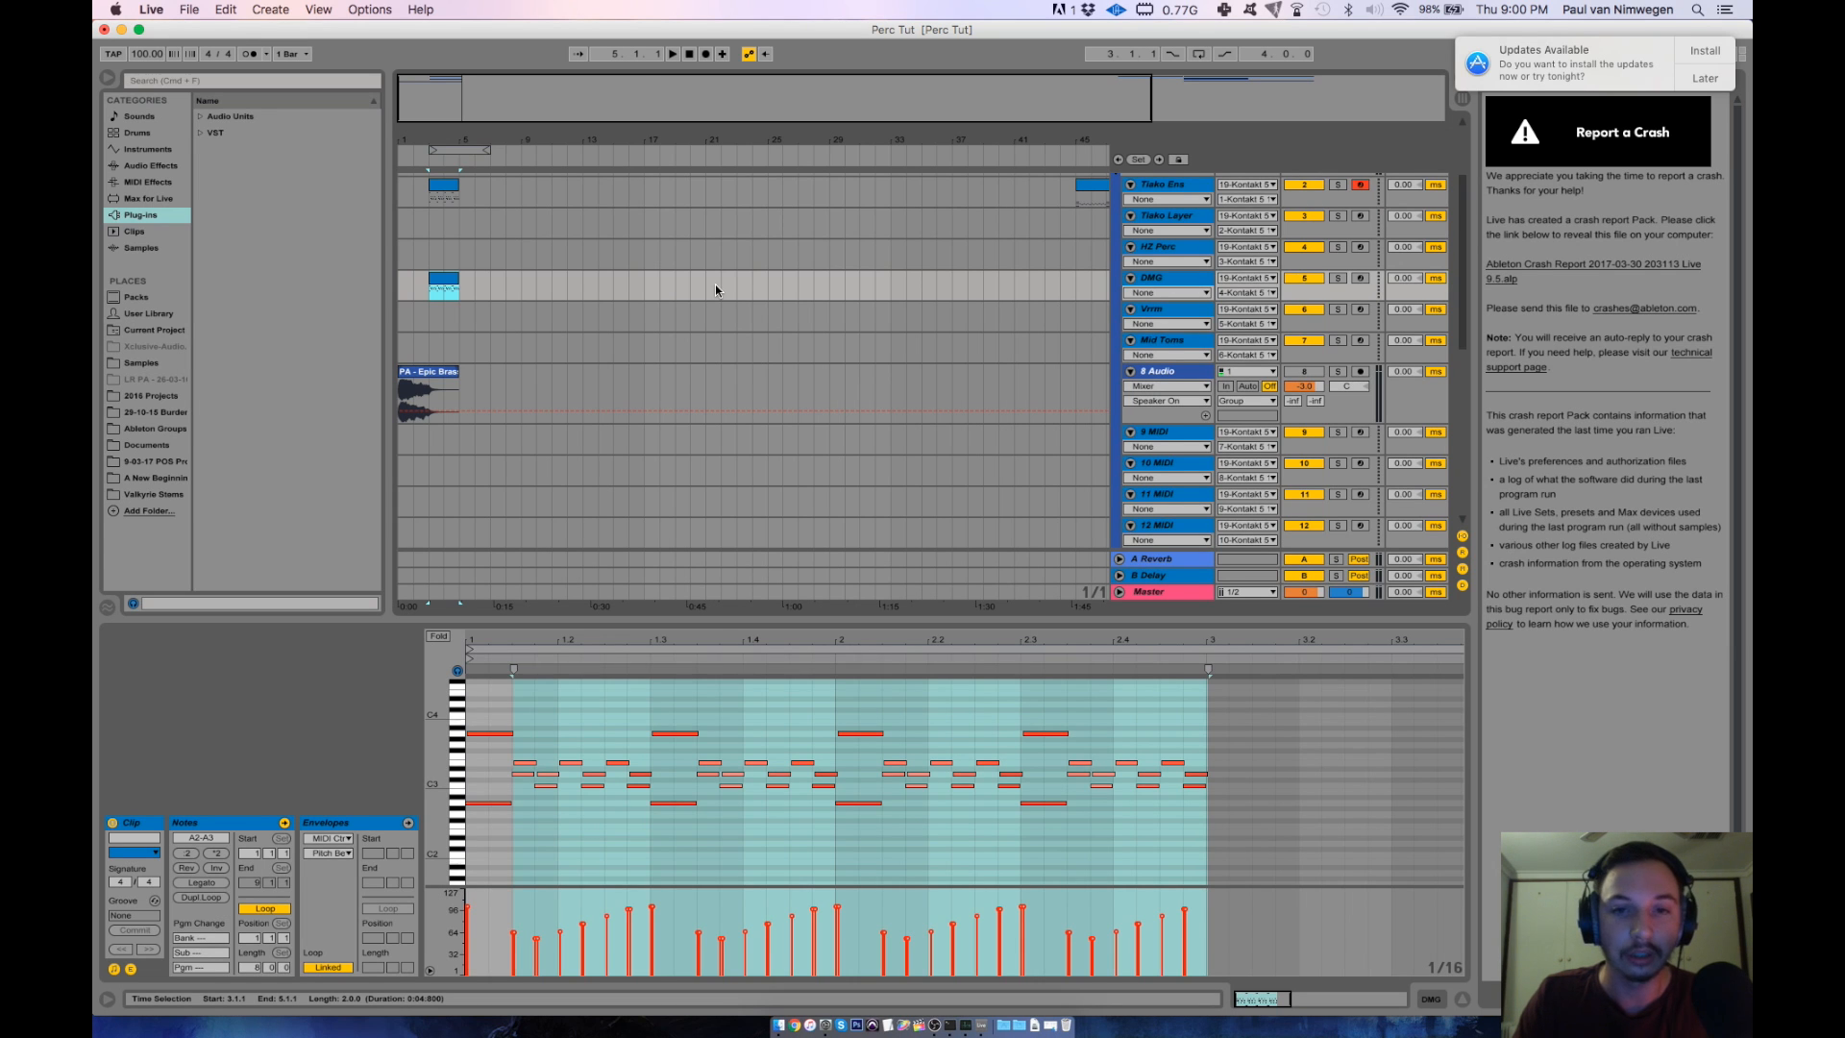
Solo the DMG track and play its pasted clip.
left_click_drag(628, 88, 465, 155)
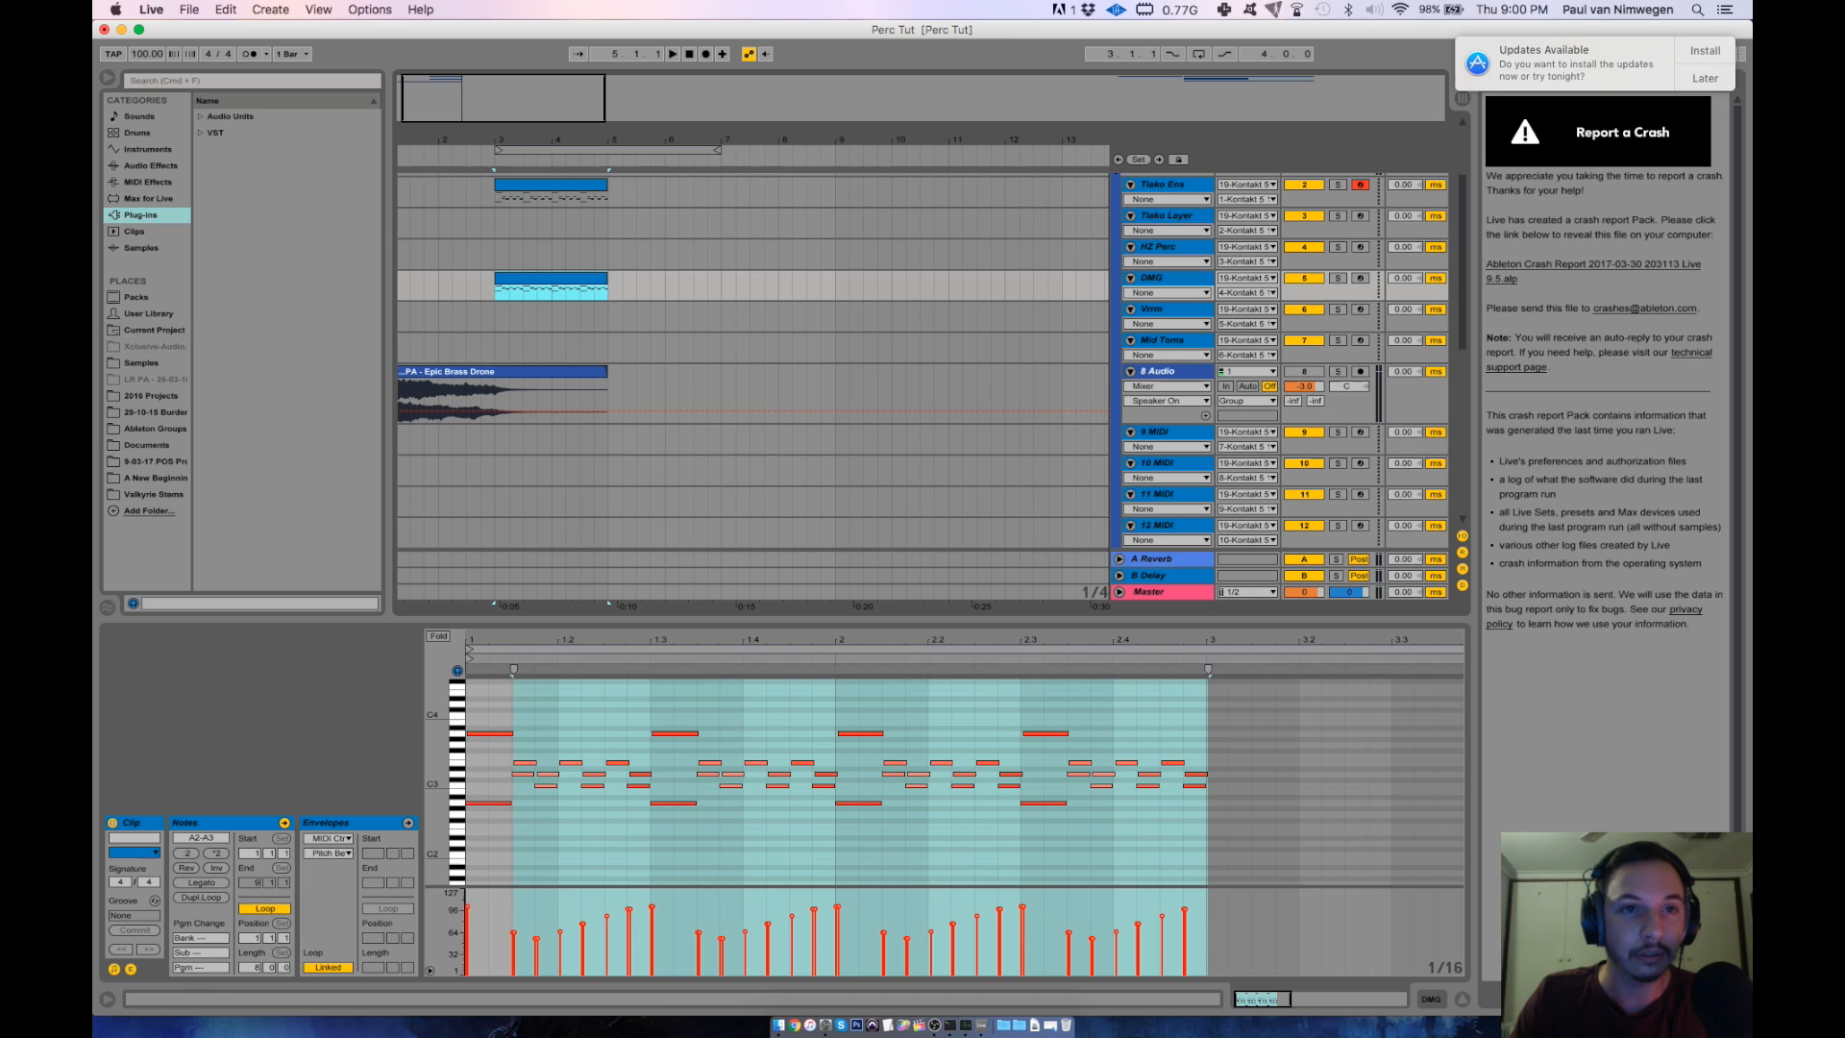
left_click(543, 278)
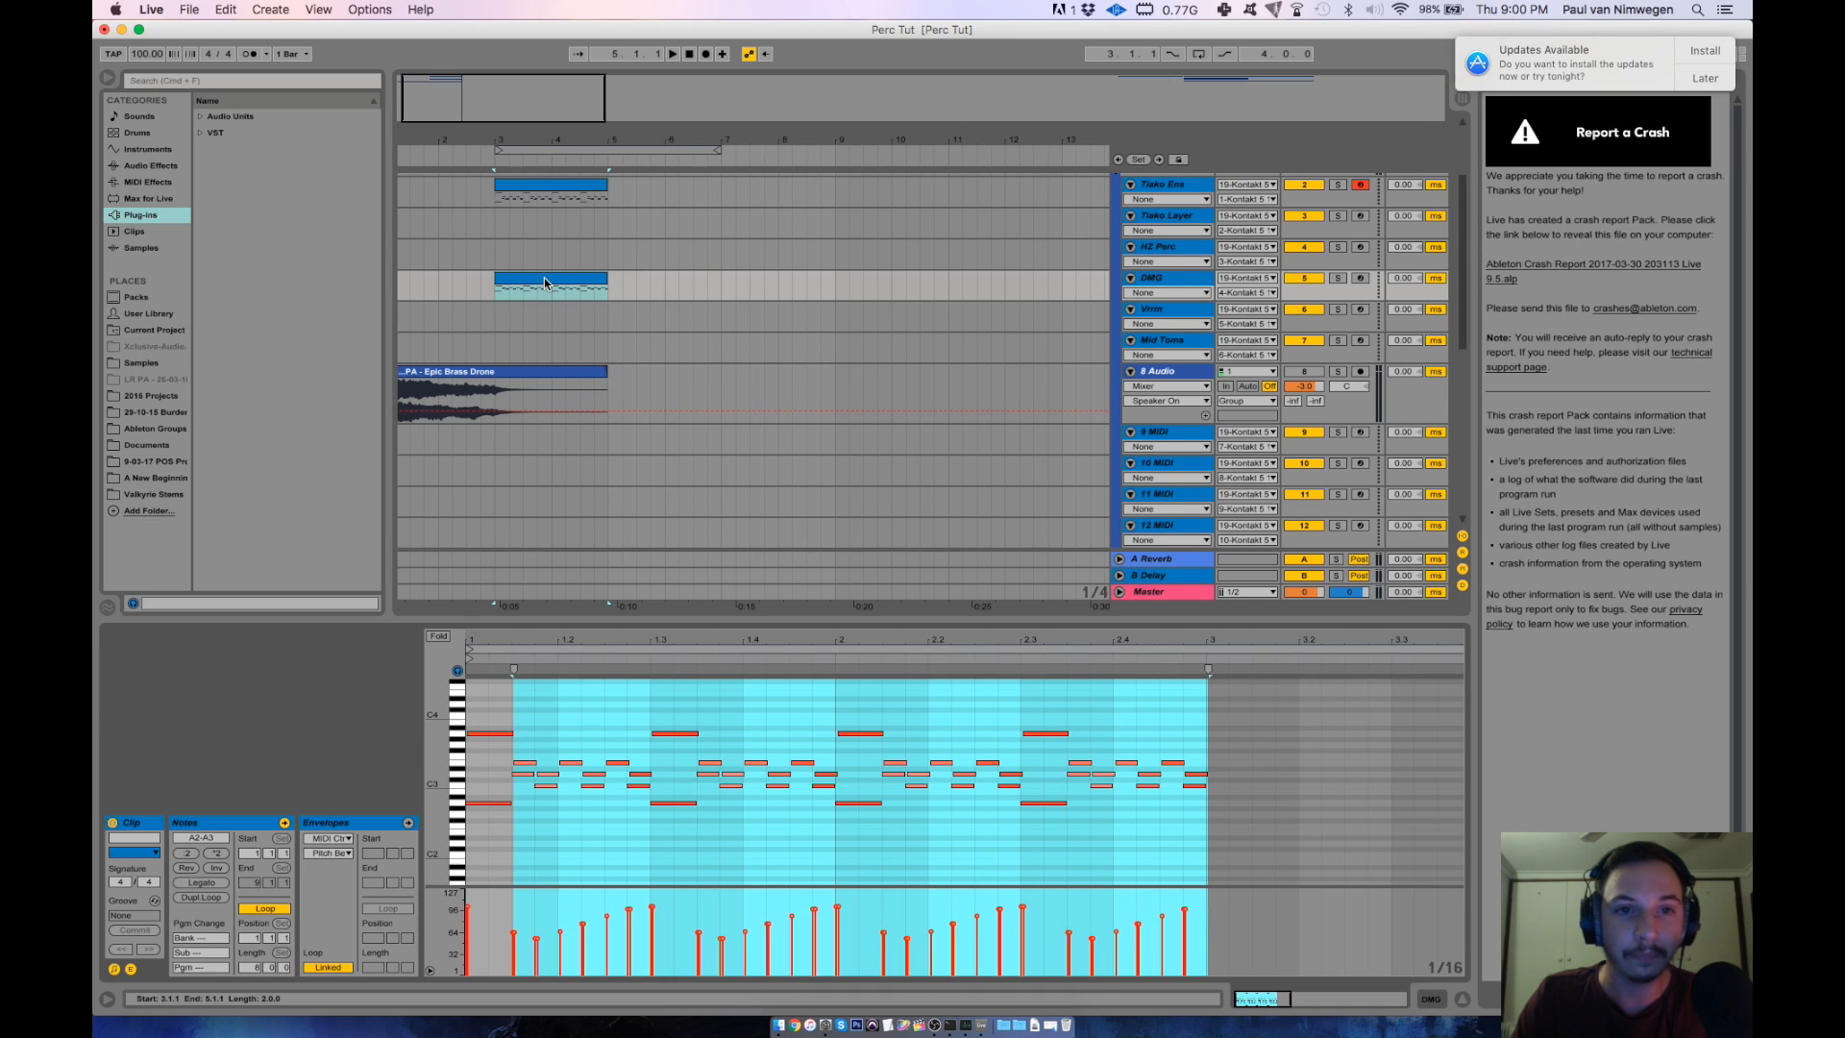
left_click(1340, 279)
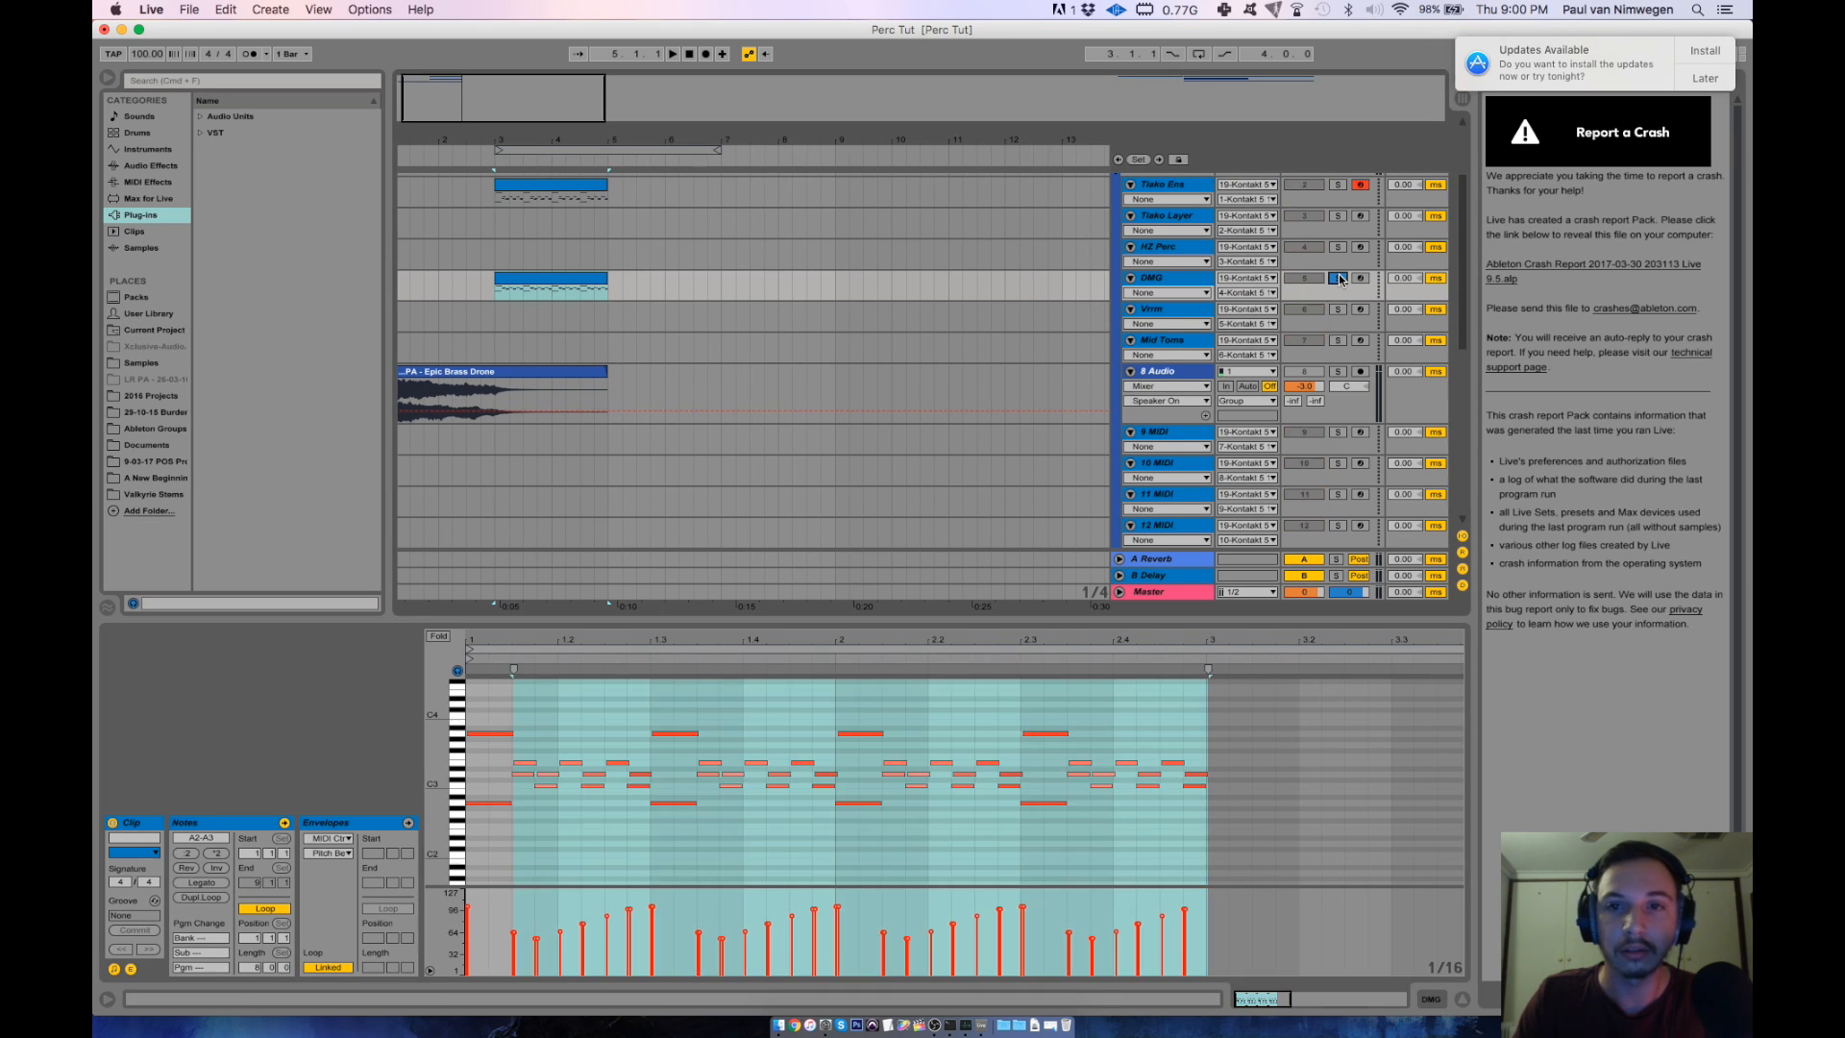
key("space")
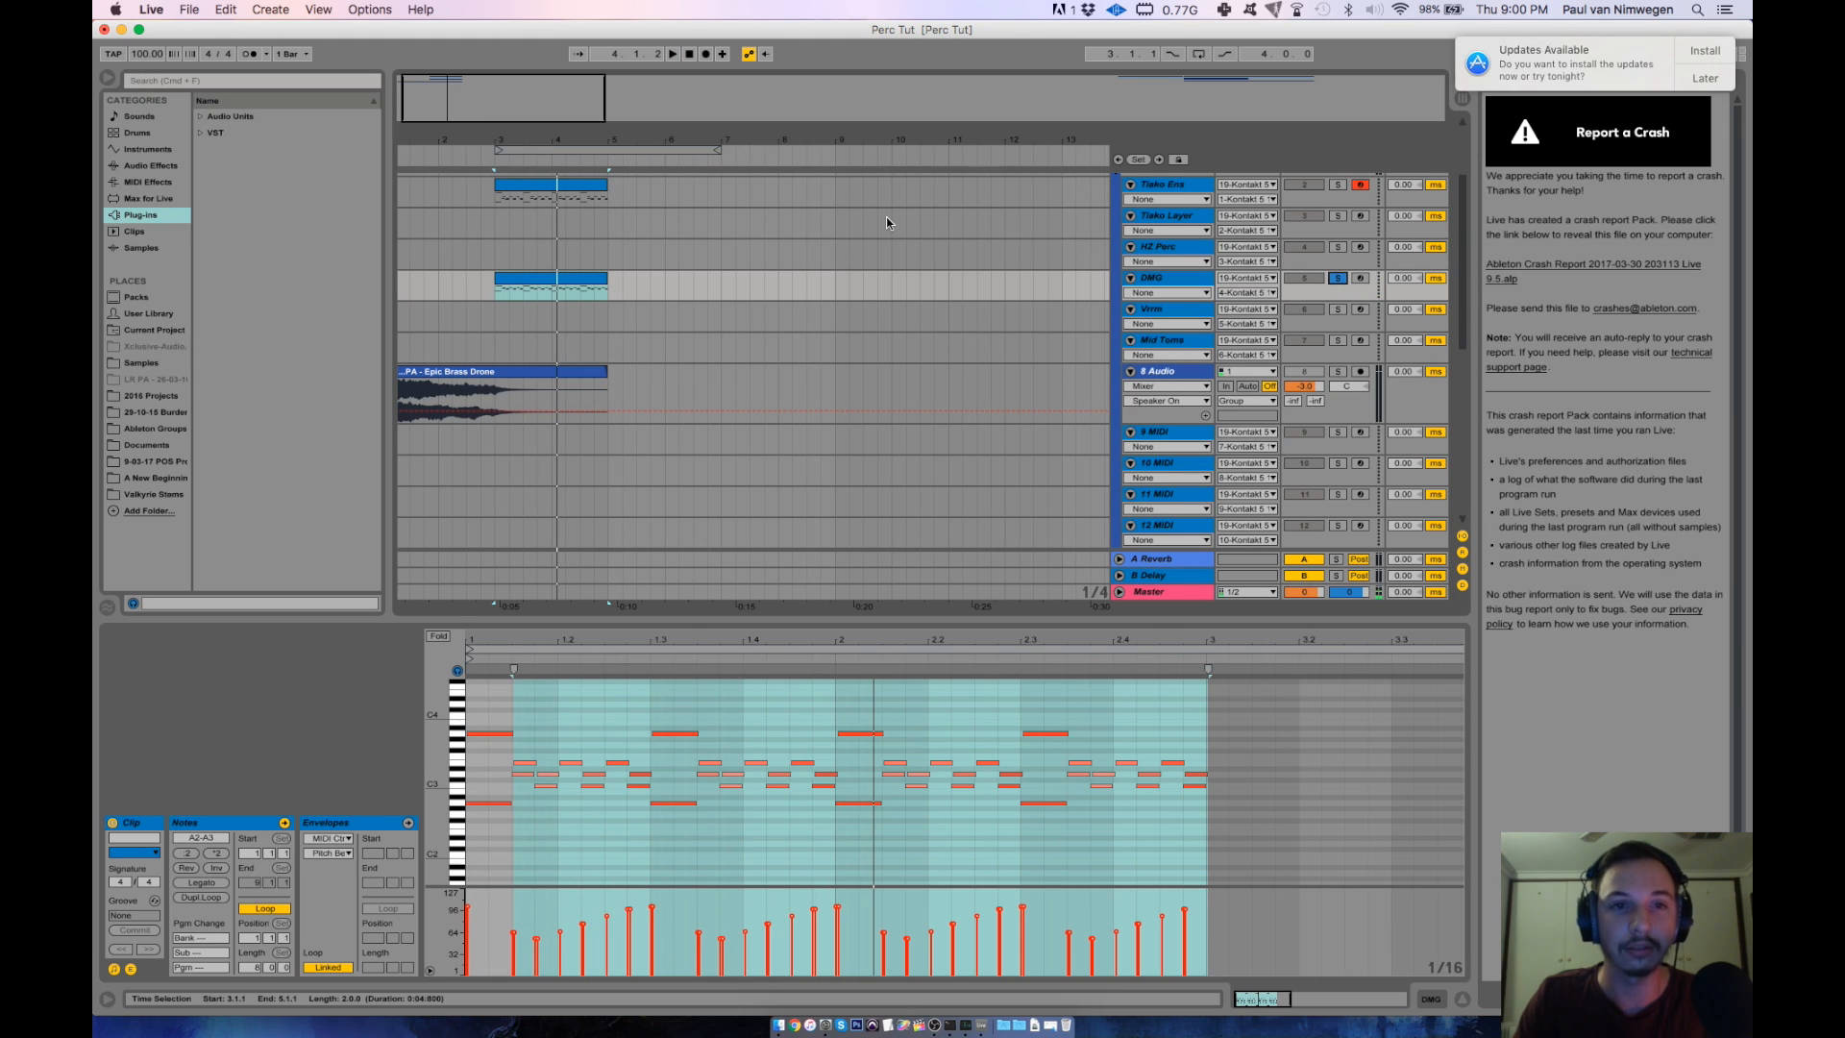
Copy the DMG track's clip to bars 1–2, turn off the track's solo and enlarge the note editor.
left_click(522, 280)
left_click_drag(565, 277, 447, 271)
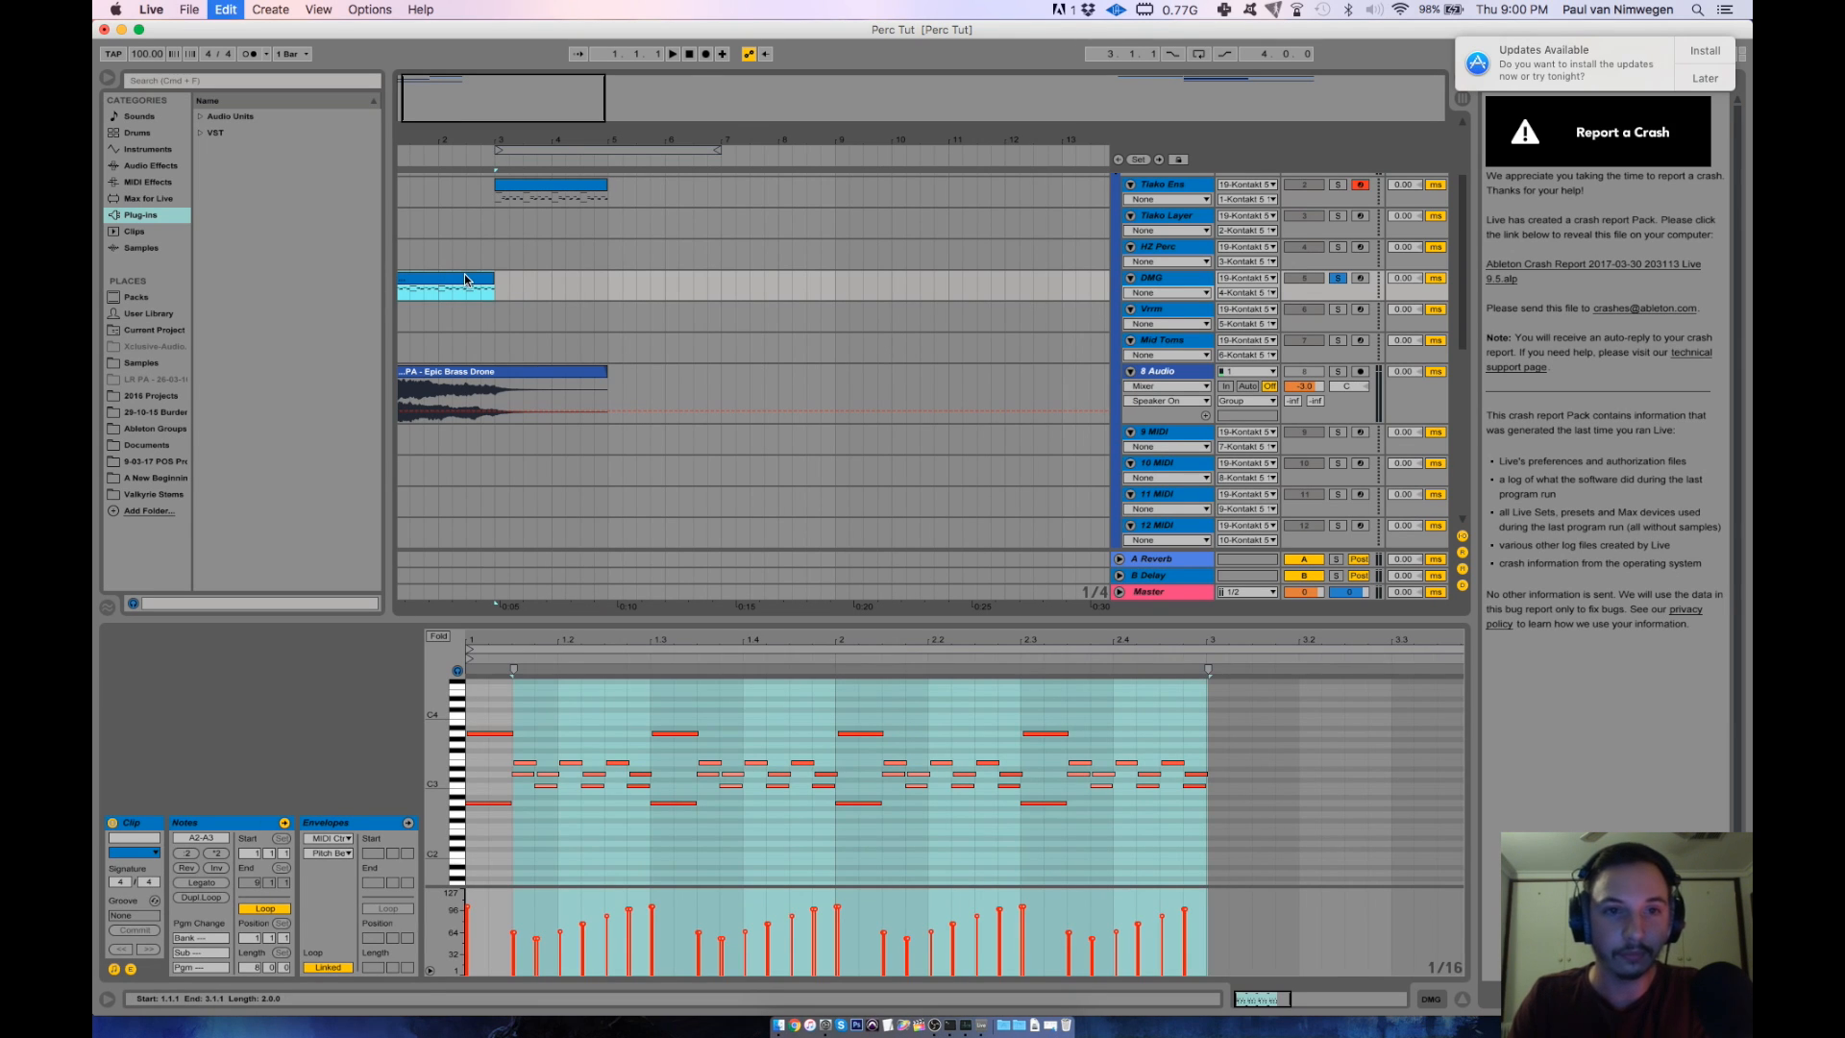
left_click(1341, 280)
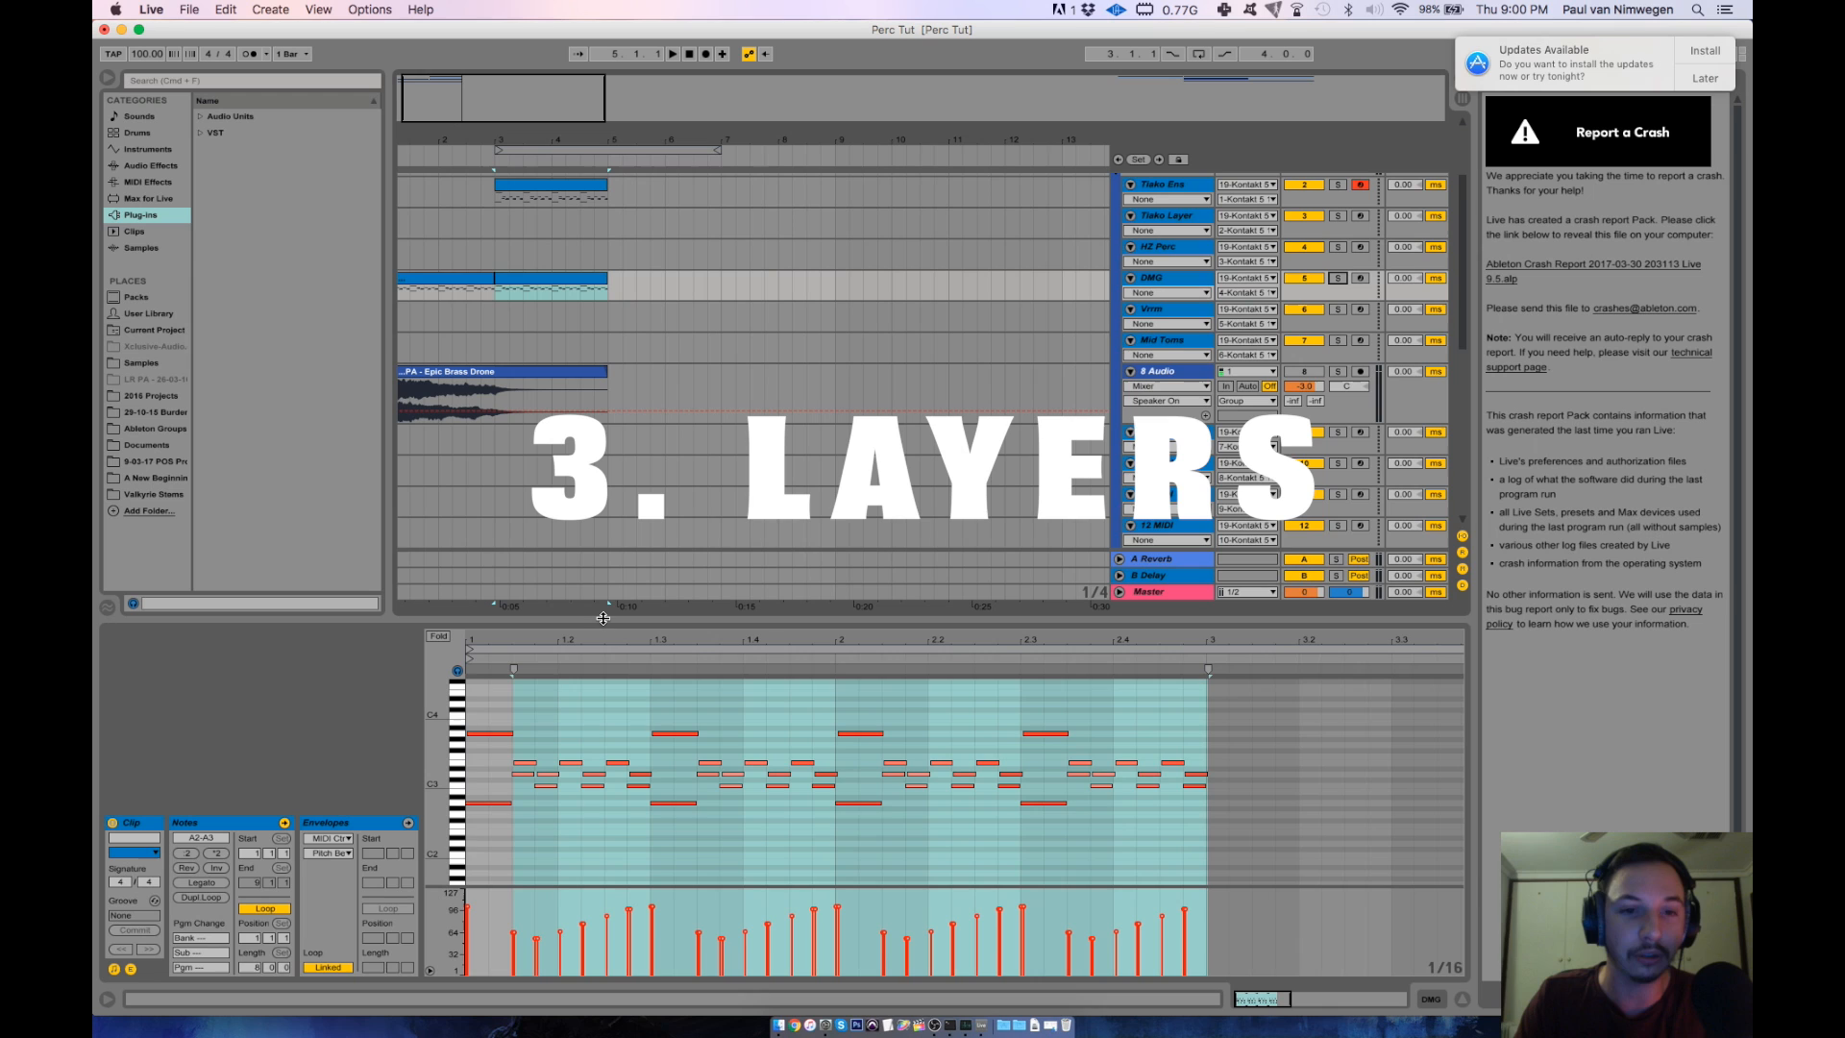
left_click_drag(602, 618, 602, 587)
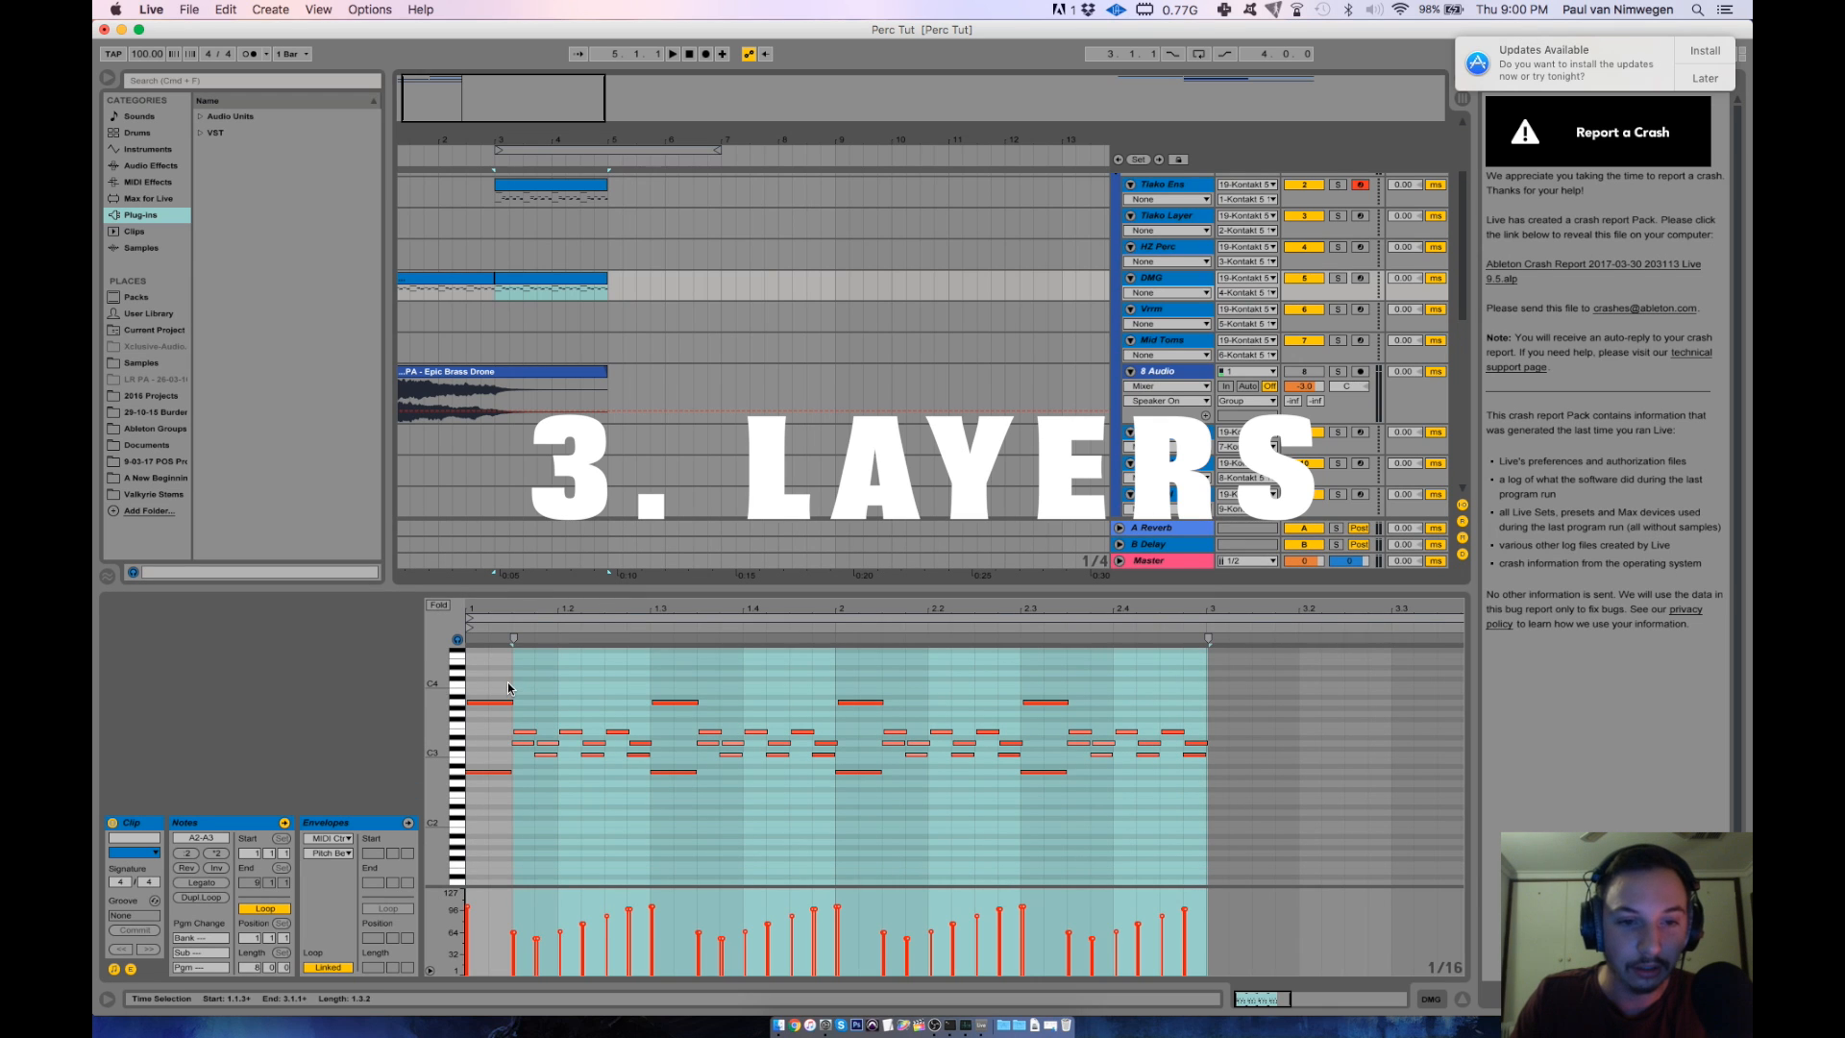
Transpose all notes in the DMG track's bar 3 clip down two octaves to A0–A1.
left_click_drag(473, 665, 1248, 798)
key("shift+Down")
key("shift+Down")
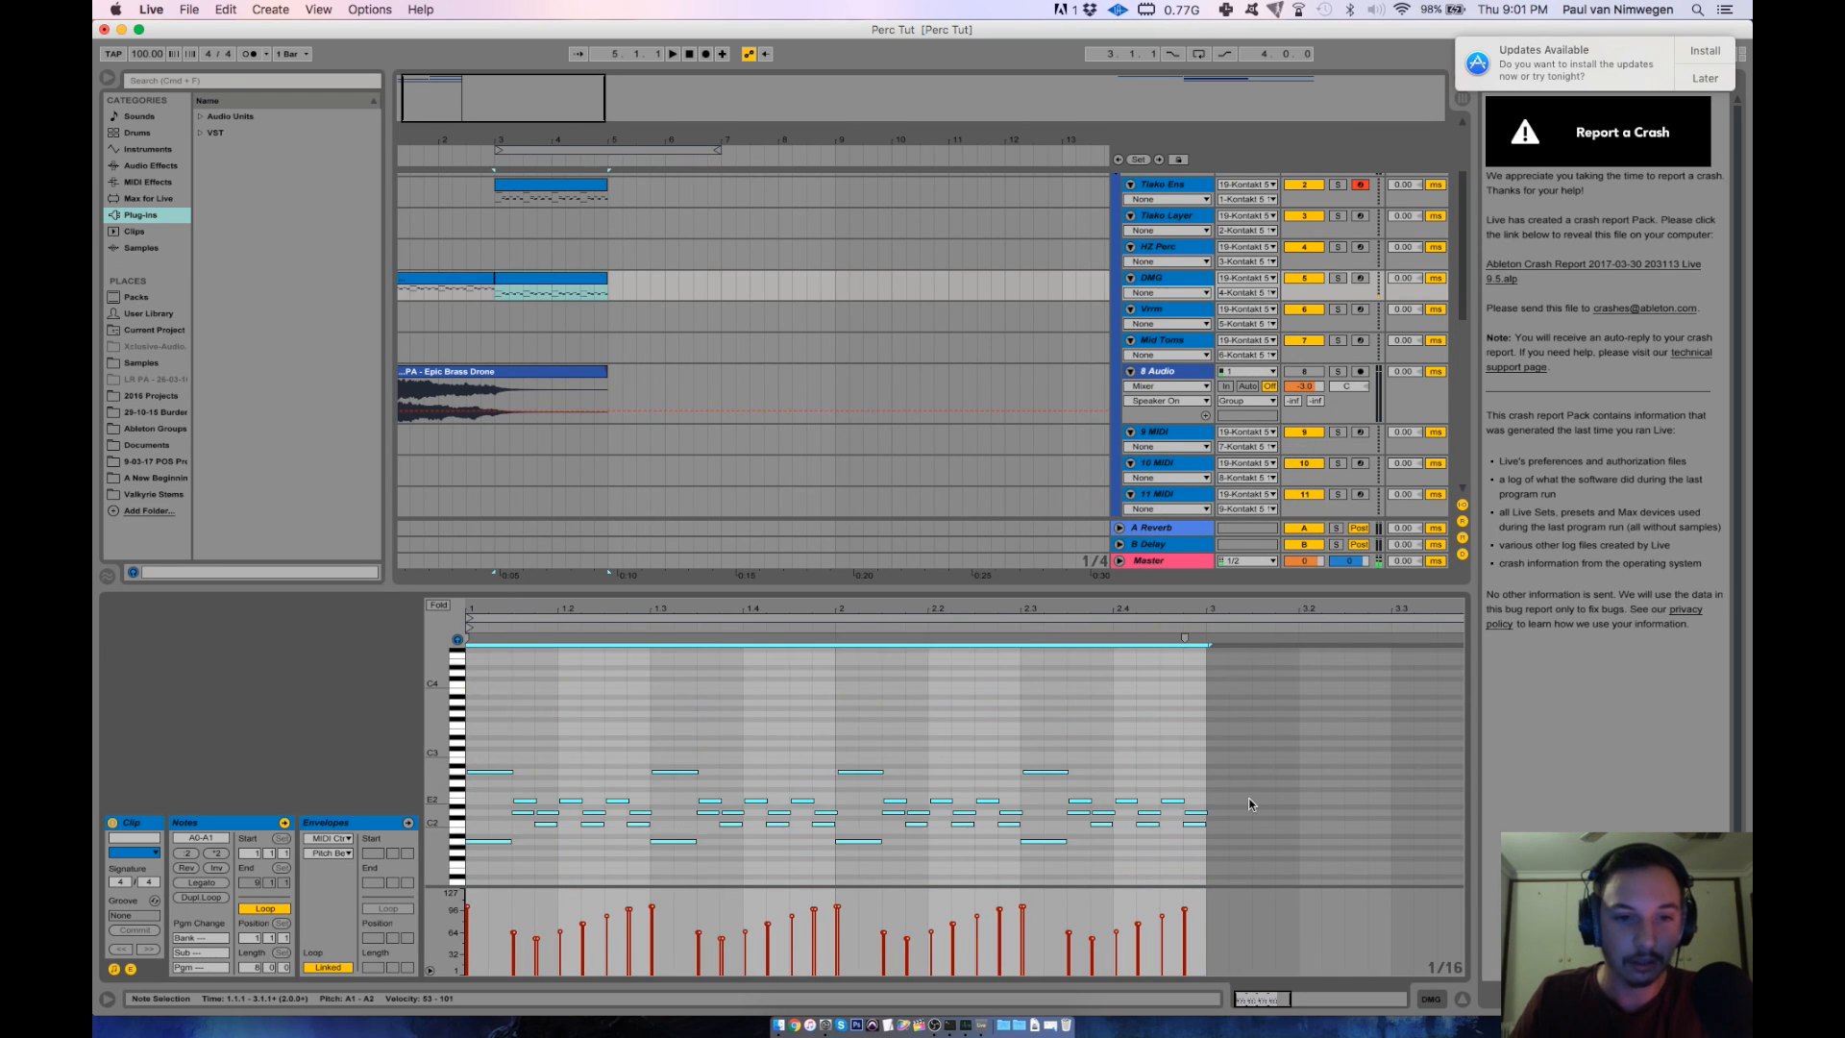
key("shift+Down")
Transpose the clip's short middle notes up six semitones to F#1–A#1, adjust their velocities and play back the clip.
left_click_drag(501, 829, 1236, 875)
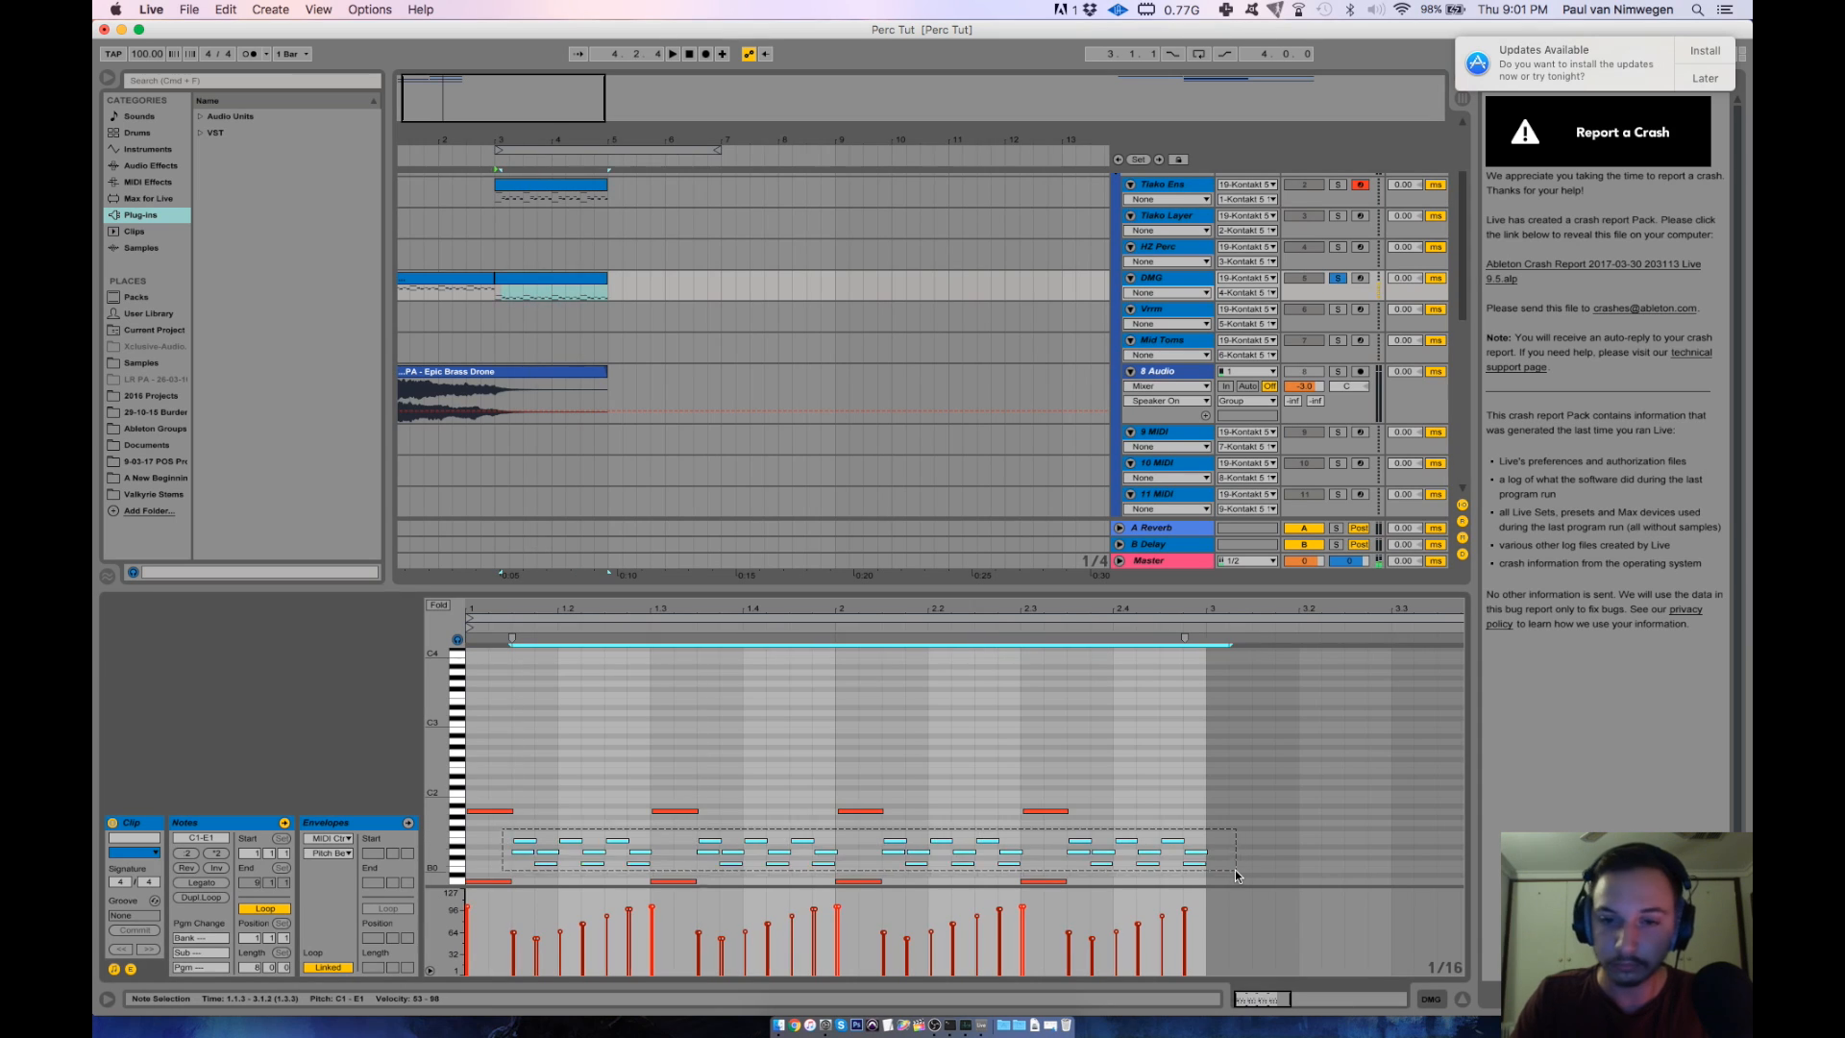
key("Up")
key("Up")
key("Up")
key("Up")
key("Up")
key("Up")
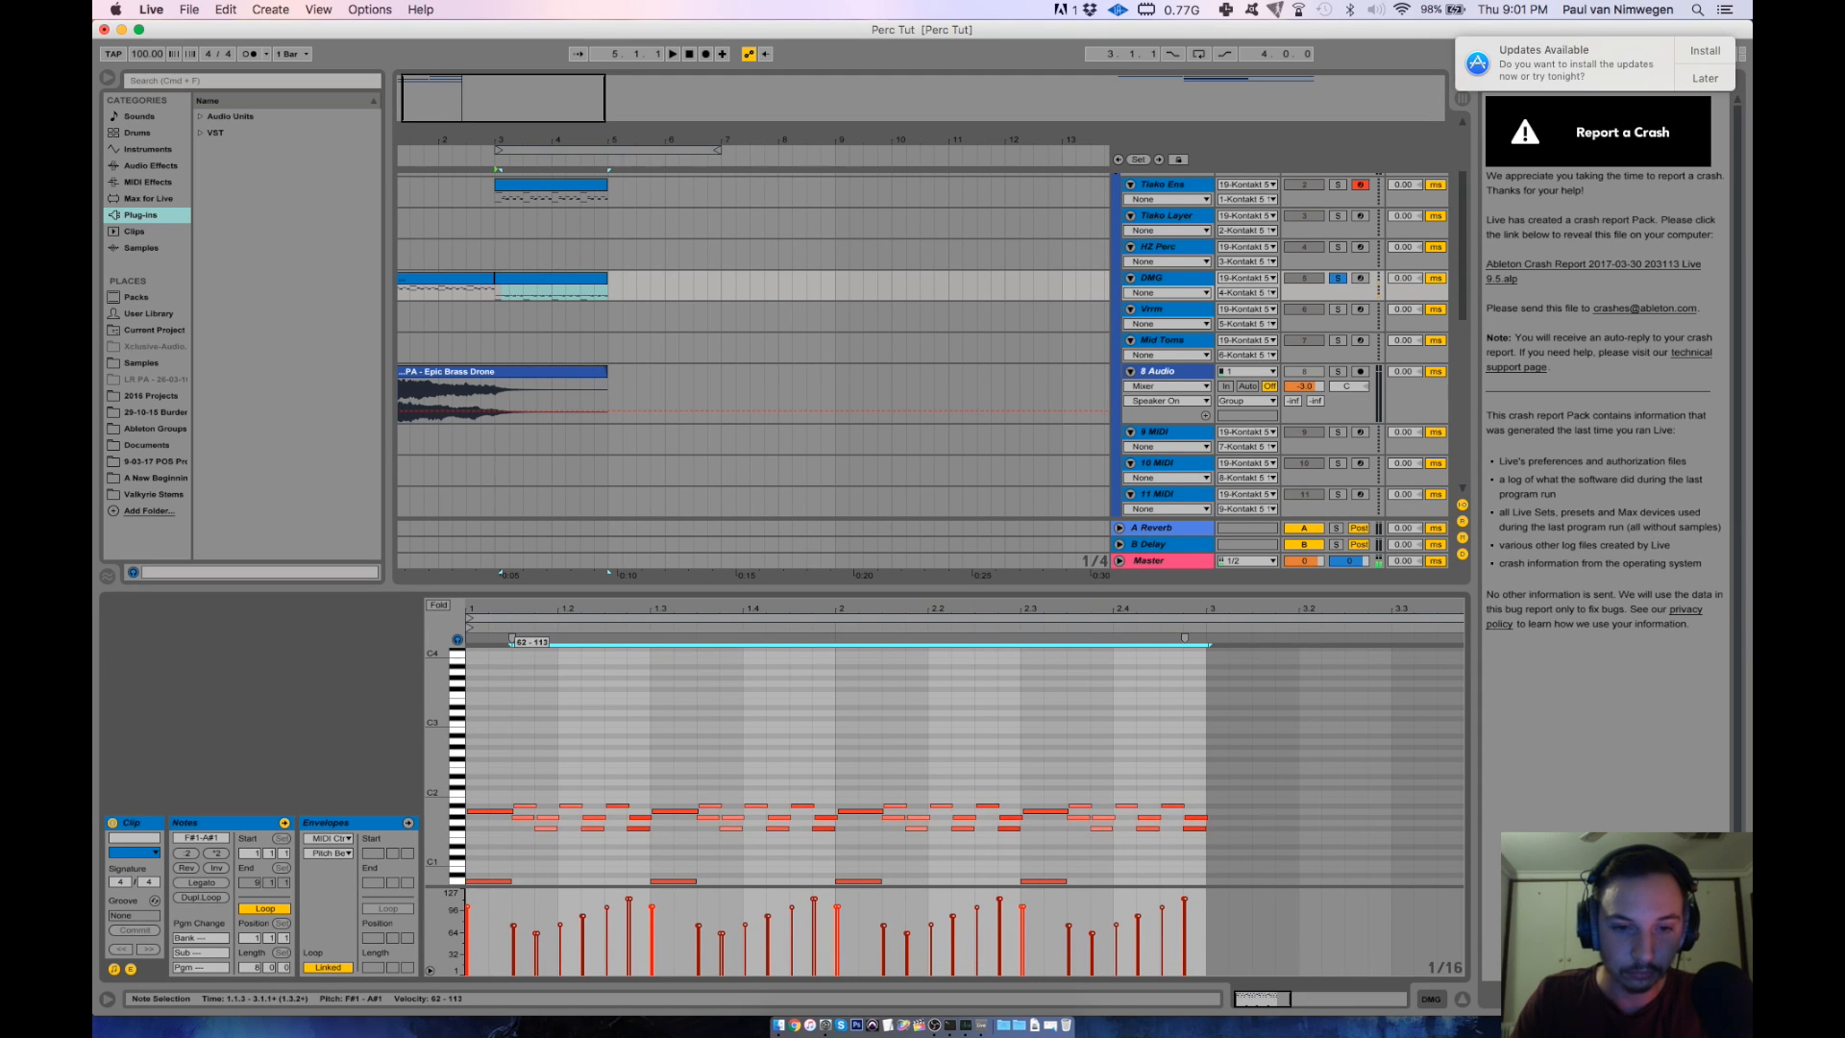
left_click_drag(582, 897, 1162, 913)
key("space")
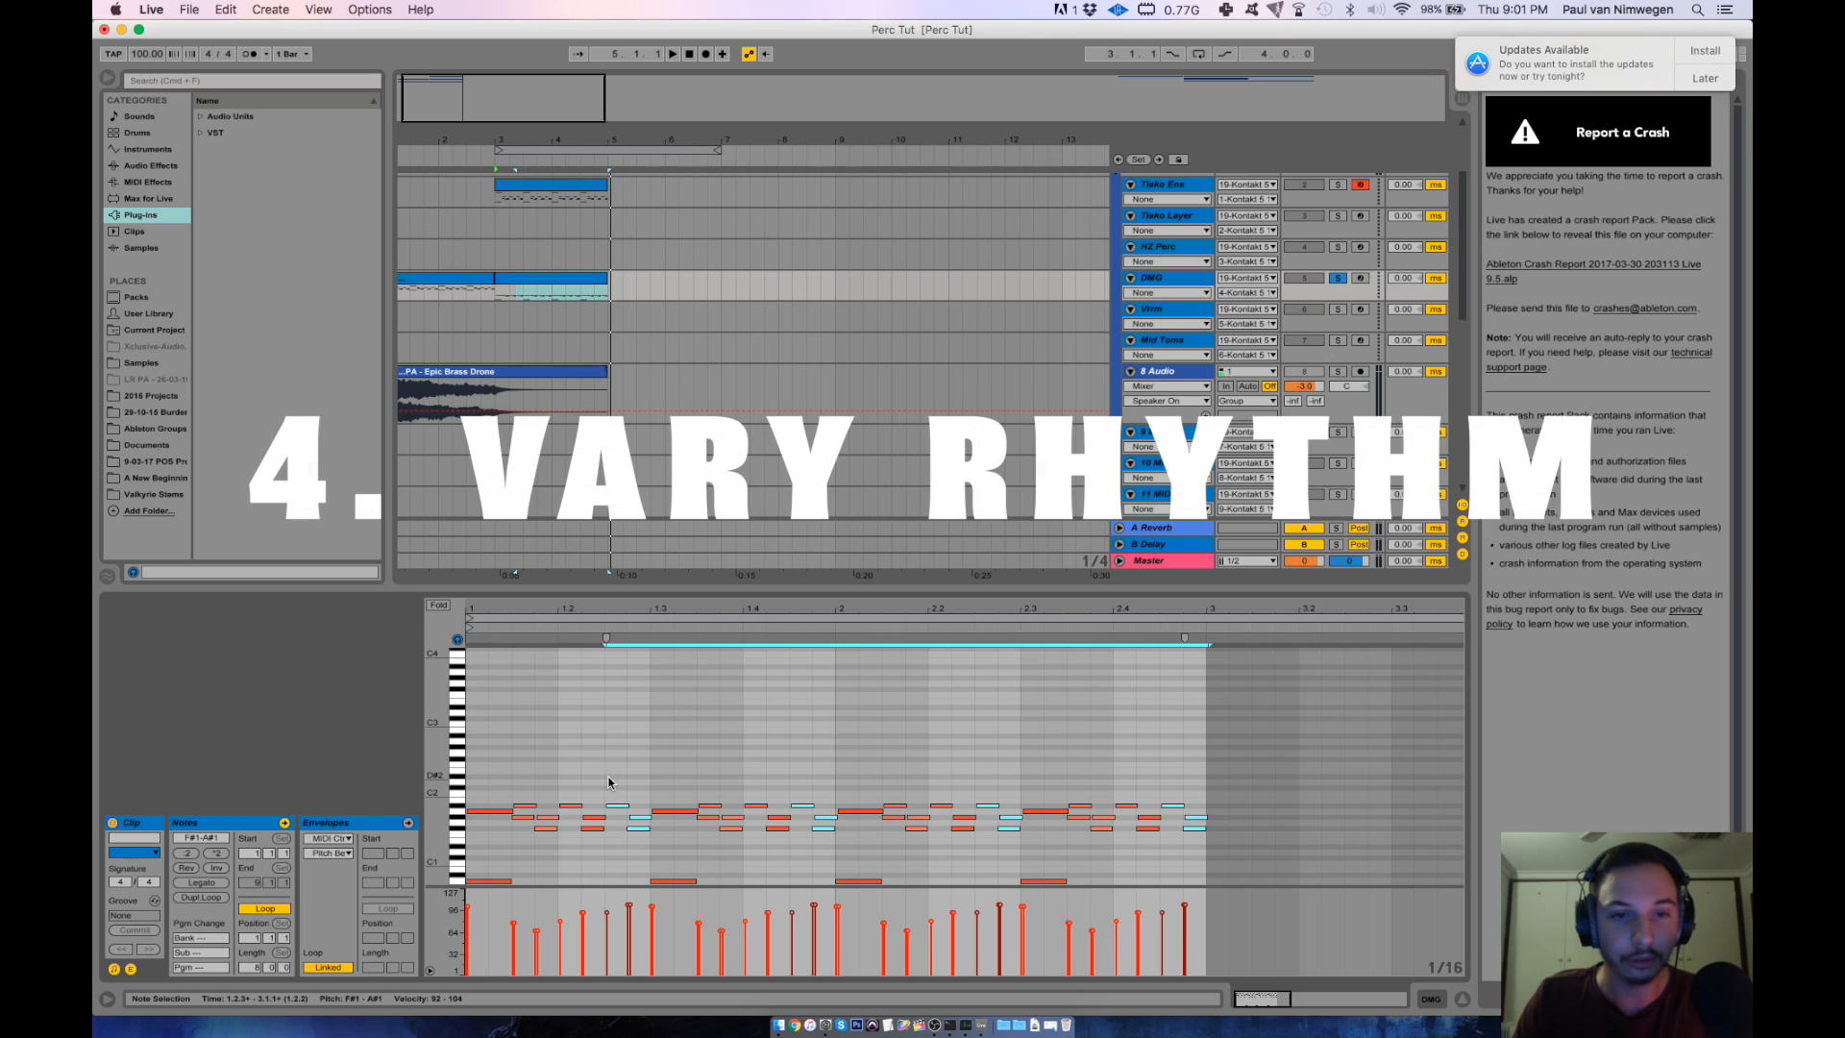
Create louder accents in the first note group, with a C2 hit at 1.2 and an A1–B1 pair at 1.2.4.
left_click_drag(542, 774, 541, 868)
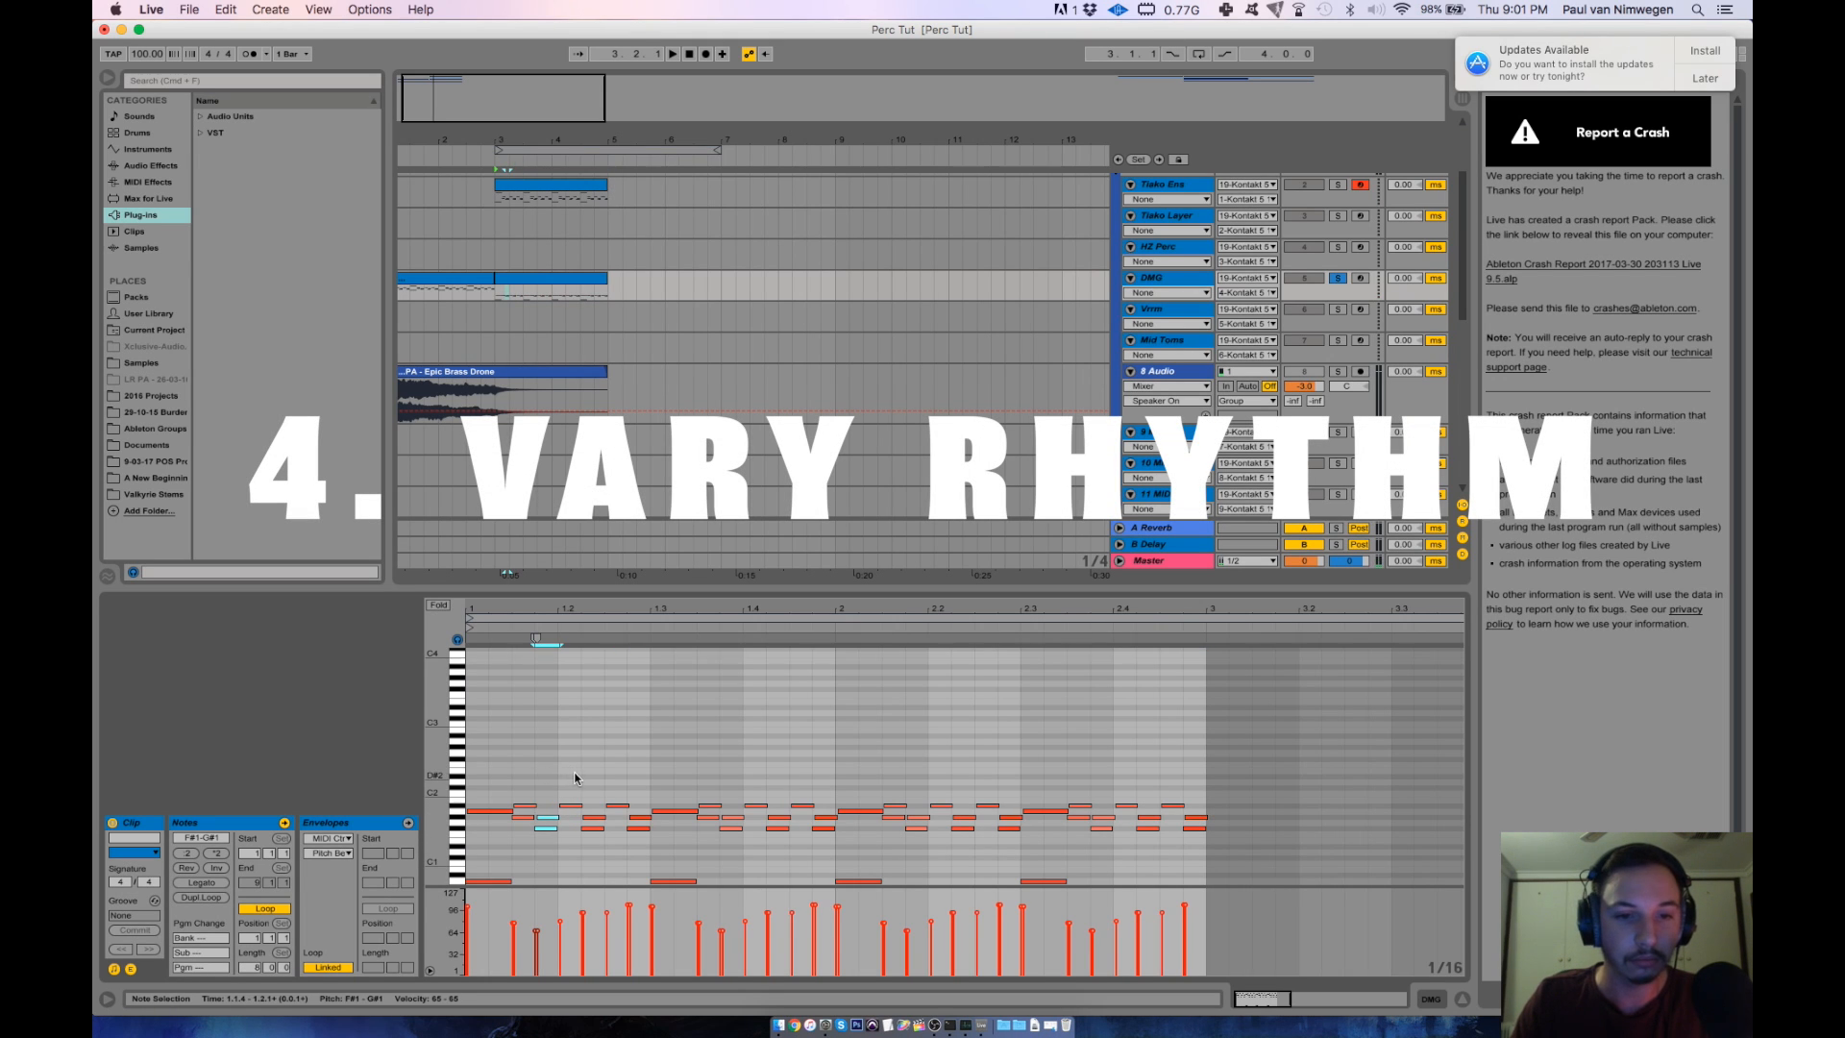
left_click_drag(590, 776, 594, 844)
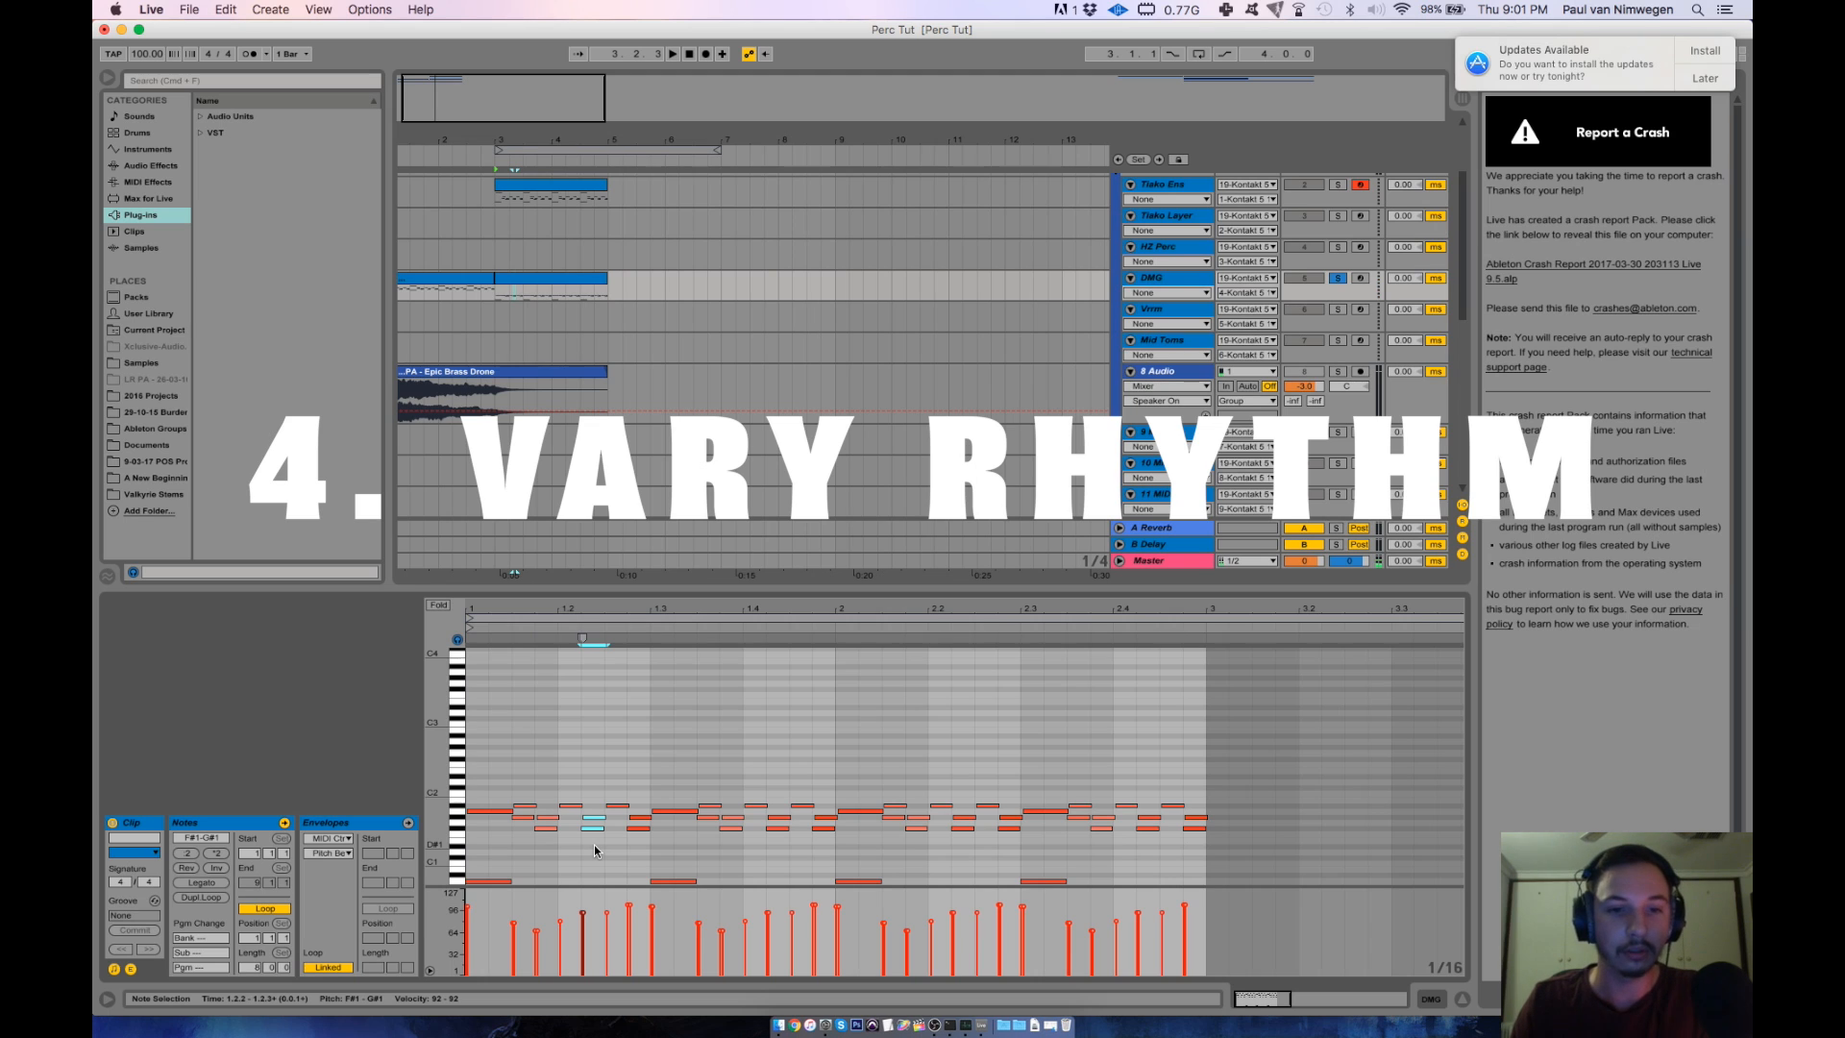
key("Up")
key("Up")
key("Up")
key("Up")
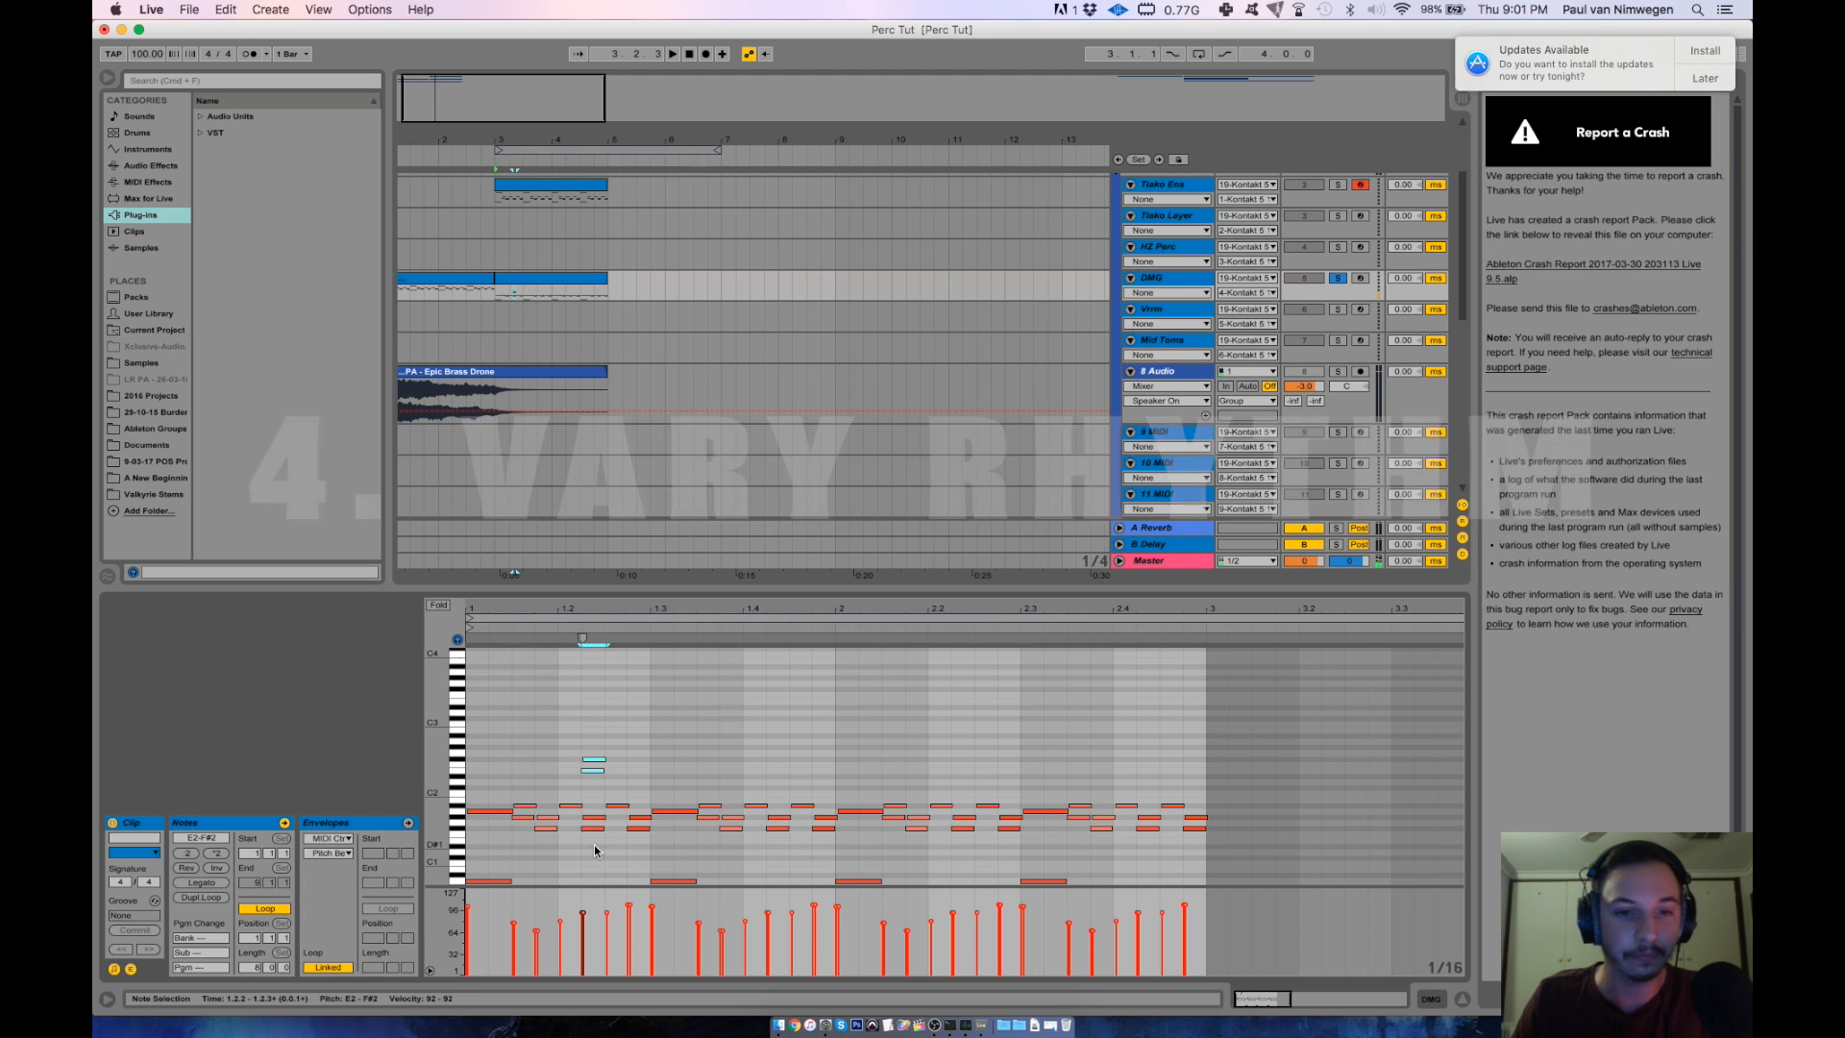
left_click_drag(583, 912, 582, 901)
key("Left")
key("super+d")
key("Right")
key("Right")
key("Down")
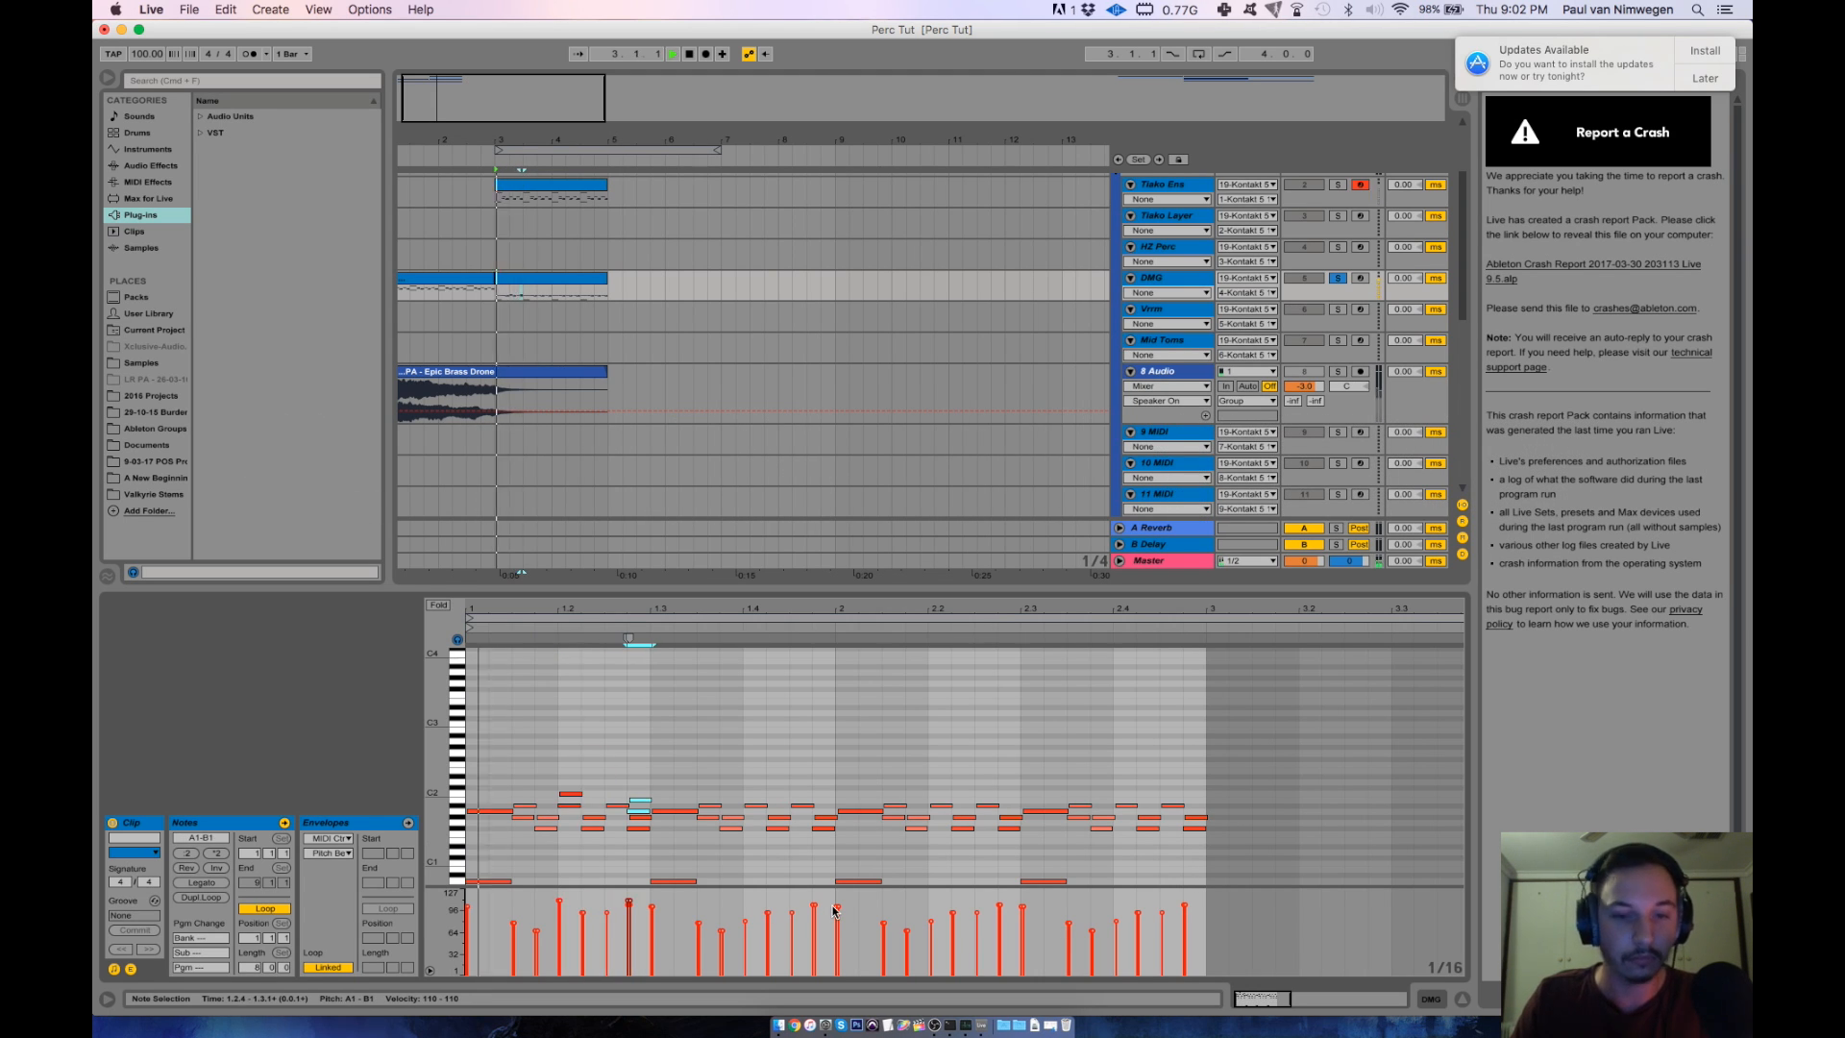
Copy the accent notes of beat 1.2 to beat 1.4 and duplicate the first bar's notes into bar 2.
left_click_drag(570, 779, 647, 812)
key("super+c")
key("super+v")
key("Right")
key("Right")
key("Right")
key("Right")
key("Right")
key("Right")
key("Right")
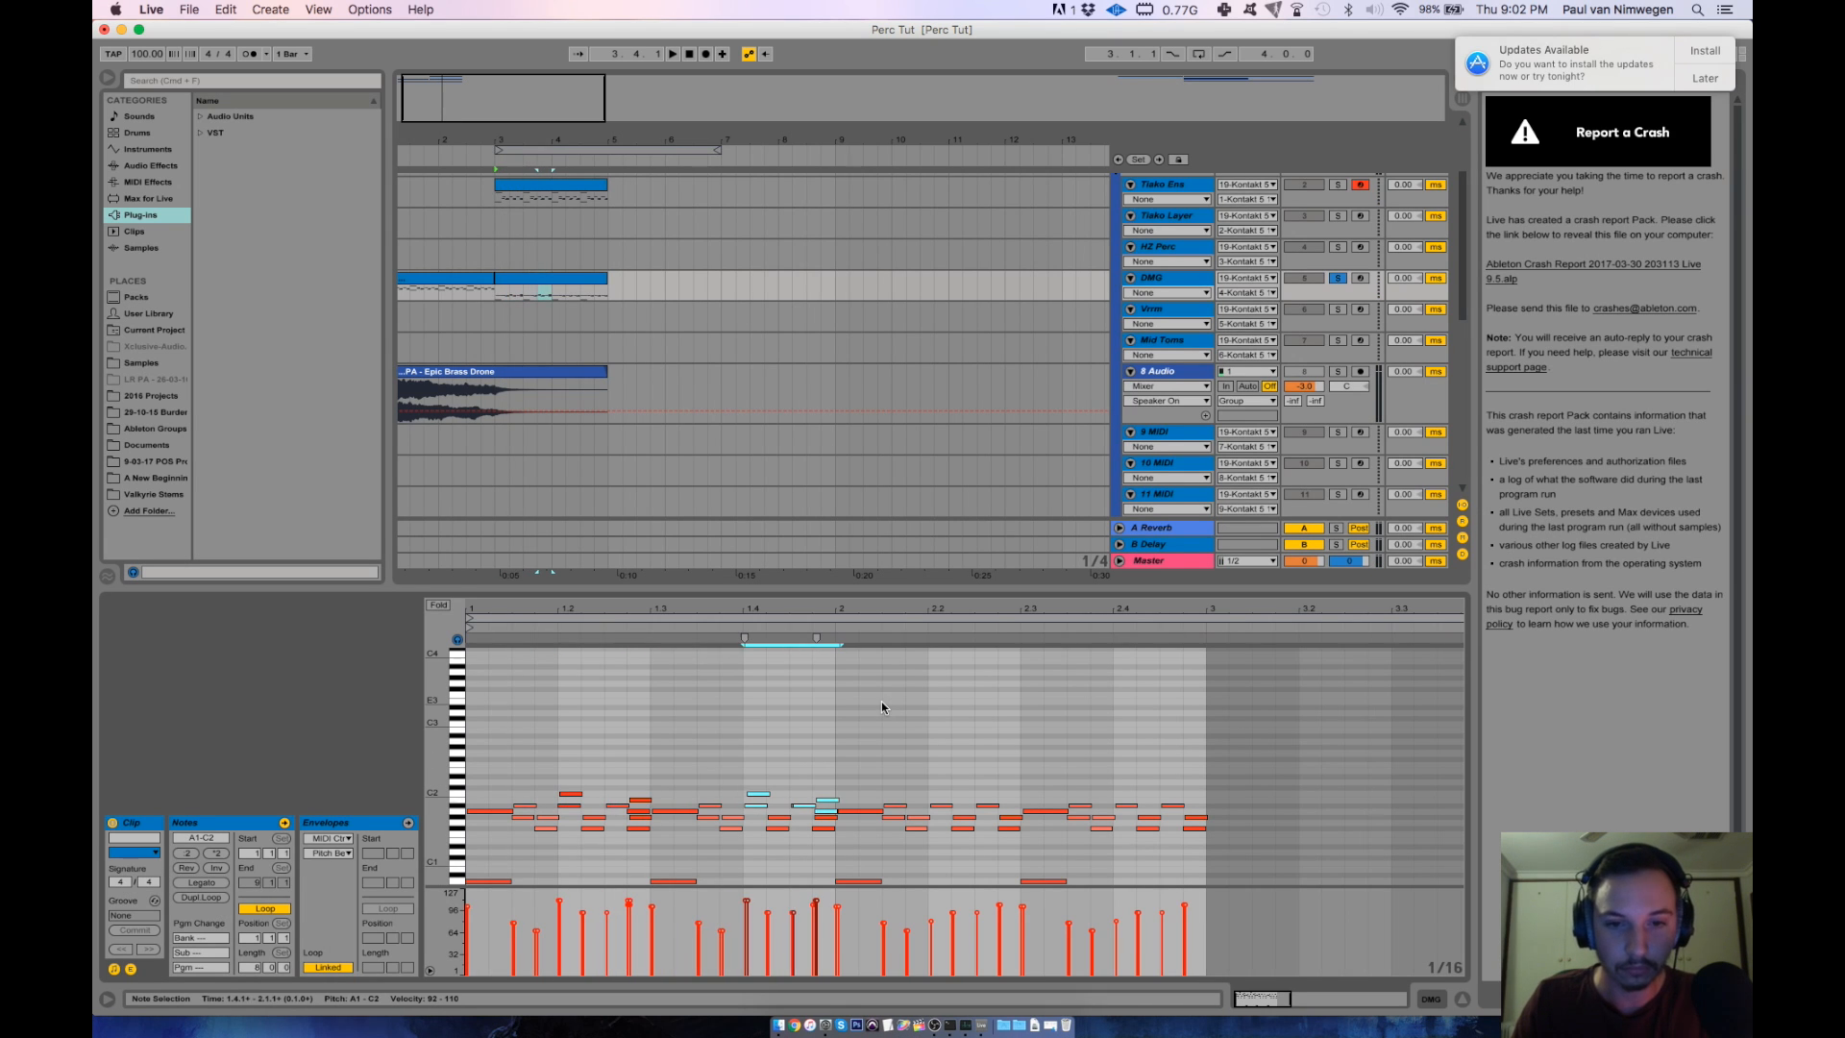
left_click_drag(833, 787, 471, 881)
key("super+d")
Copy the short middle notes across both bars and transpose the copies down three semitones to D#1–G#1.
left_click_drag(517, 801, 1202, 851)
key("super+c")
key("super+v")
key("Down")
key("Down")
key("Down")
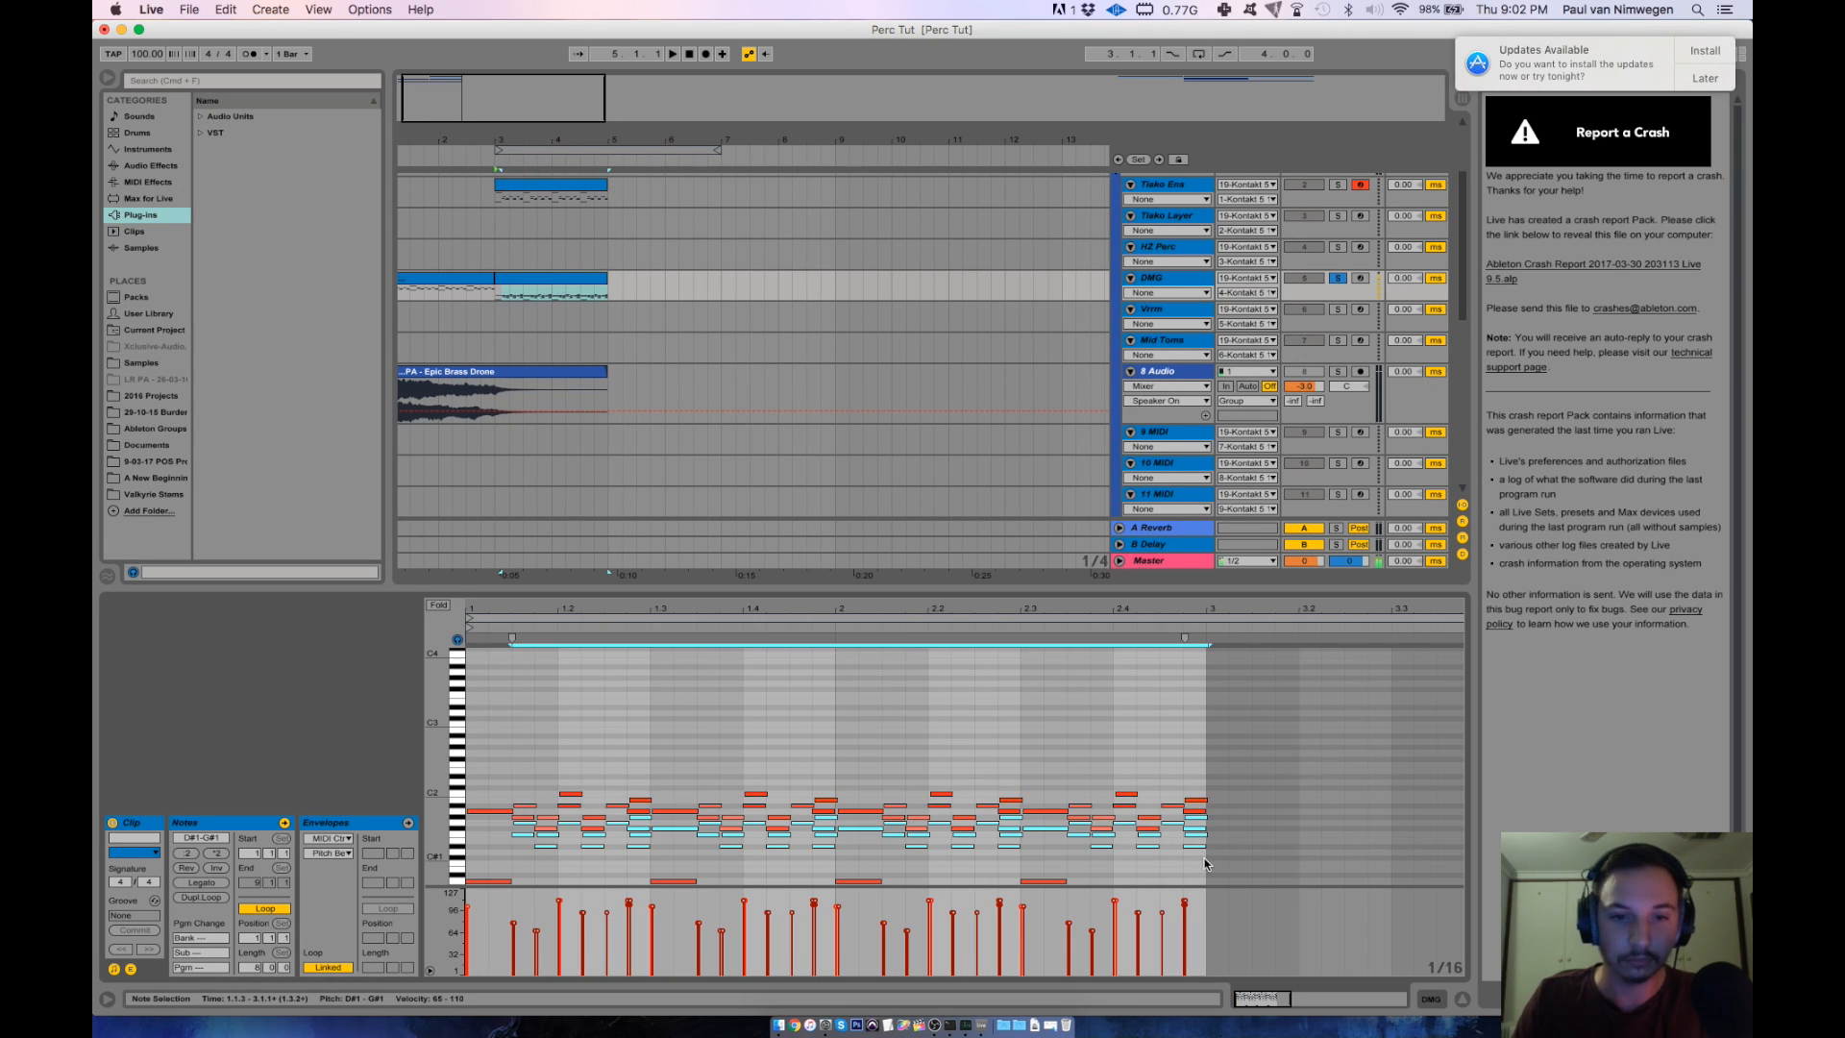
Raise the velocities of the first two short hits in every note group and play the clip.
key("super+a")
left_click_drag(496, 913, 548, 939)
left_click_drag(682, 913, 733, 940)
left_click_drag(868, 913, 918, 940)
mouse_move(1053, 913)
left_mouse_down()
mouse_move(1103, 940)
mouse_move(1068, 908)
left_mouse_up()
key("space")
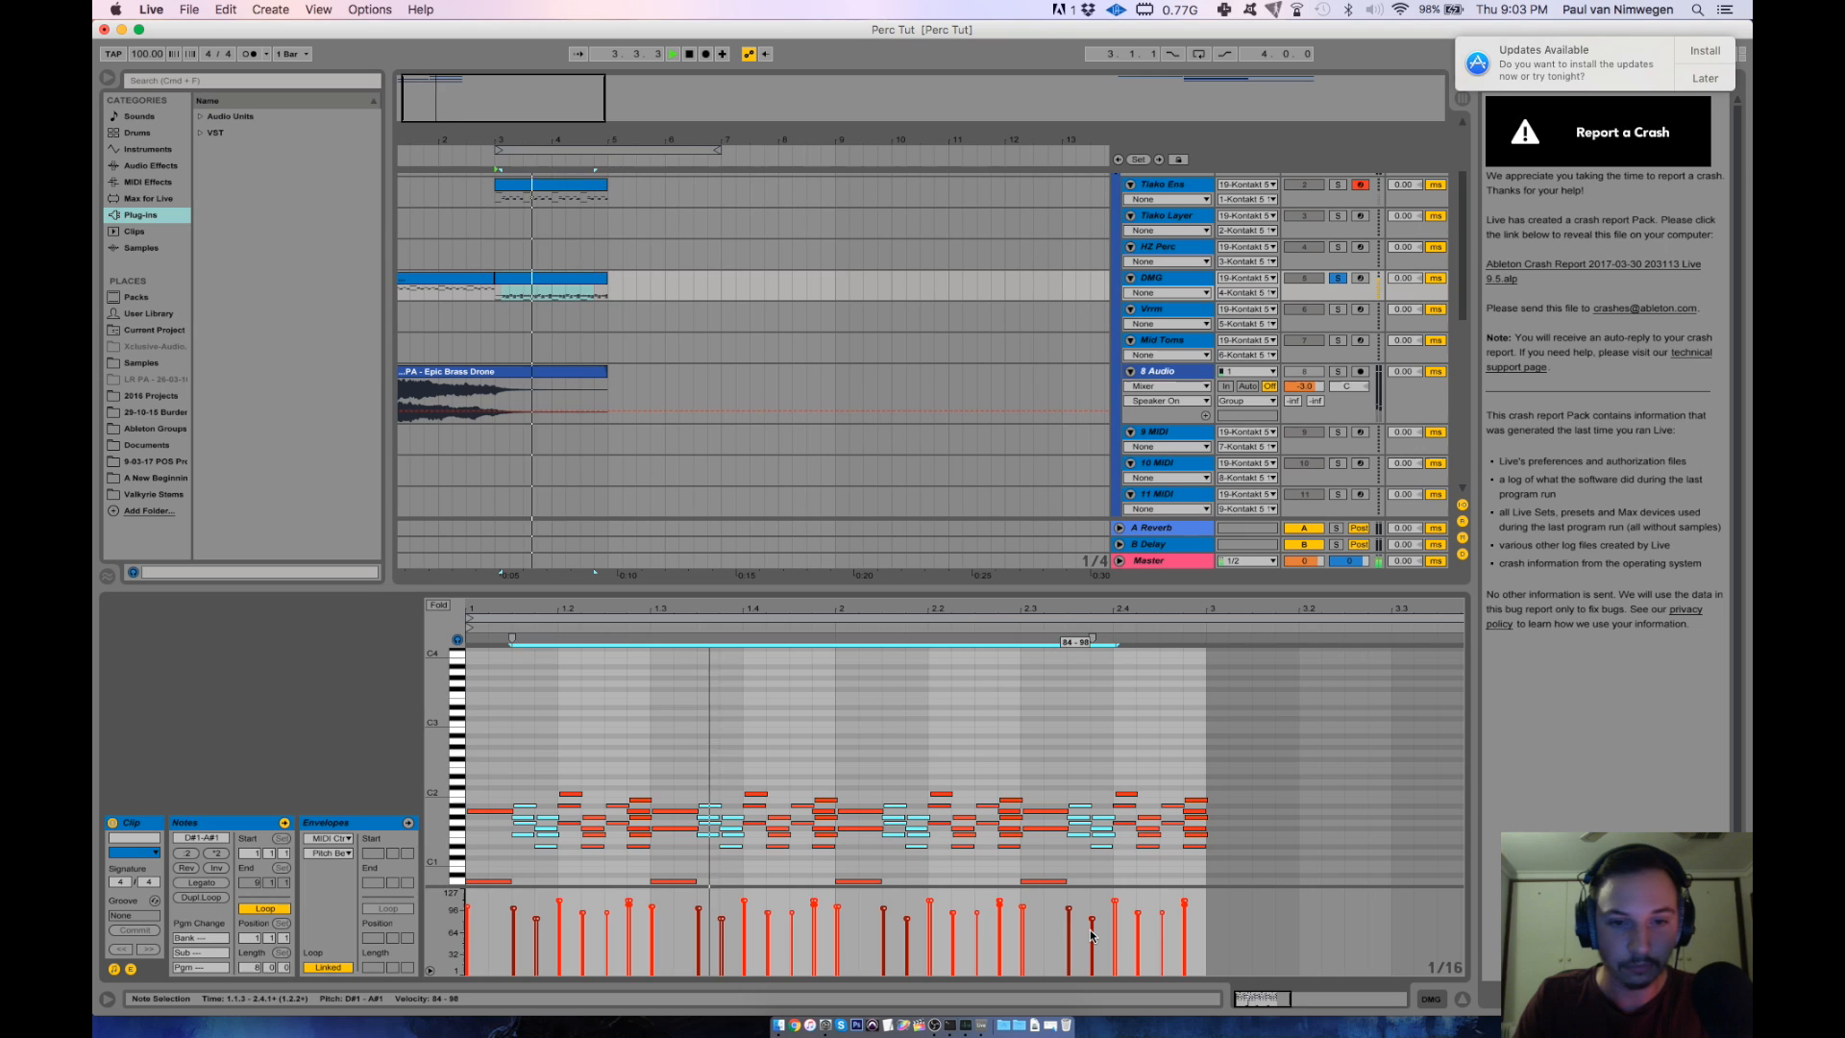
Solo the Taiko Ens track alongside DMG, audition both and bring the selected hits' velocities back to 72–84.
left_click(1337, 185, "super")
key("space")
key("space")
key("super+z")
key("space")
key("space")
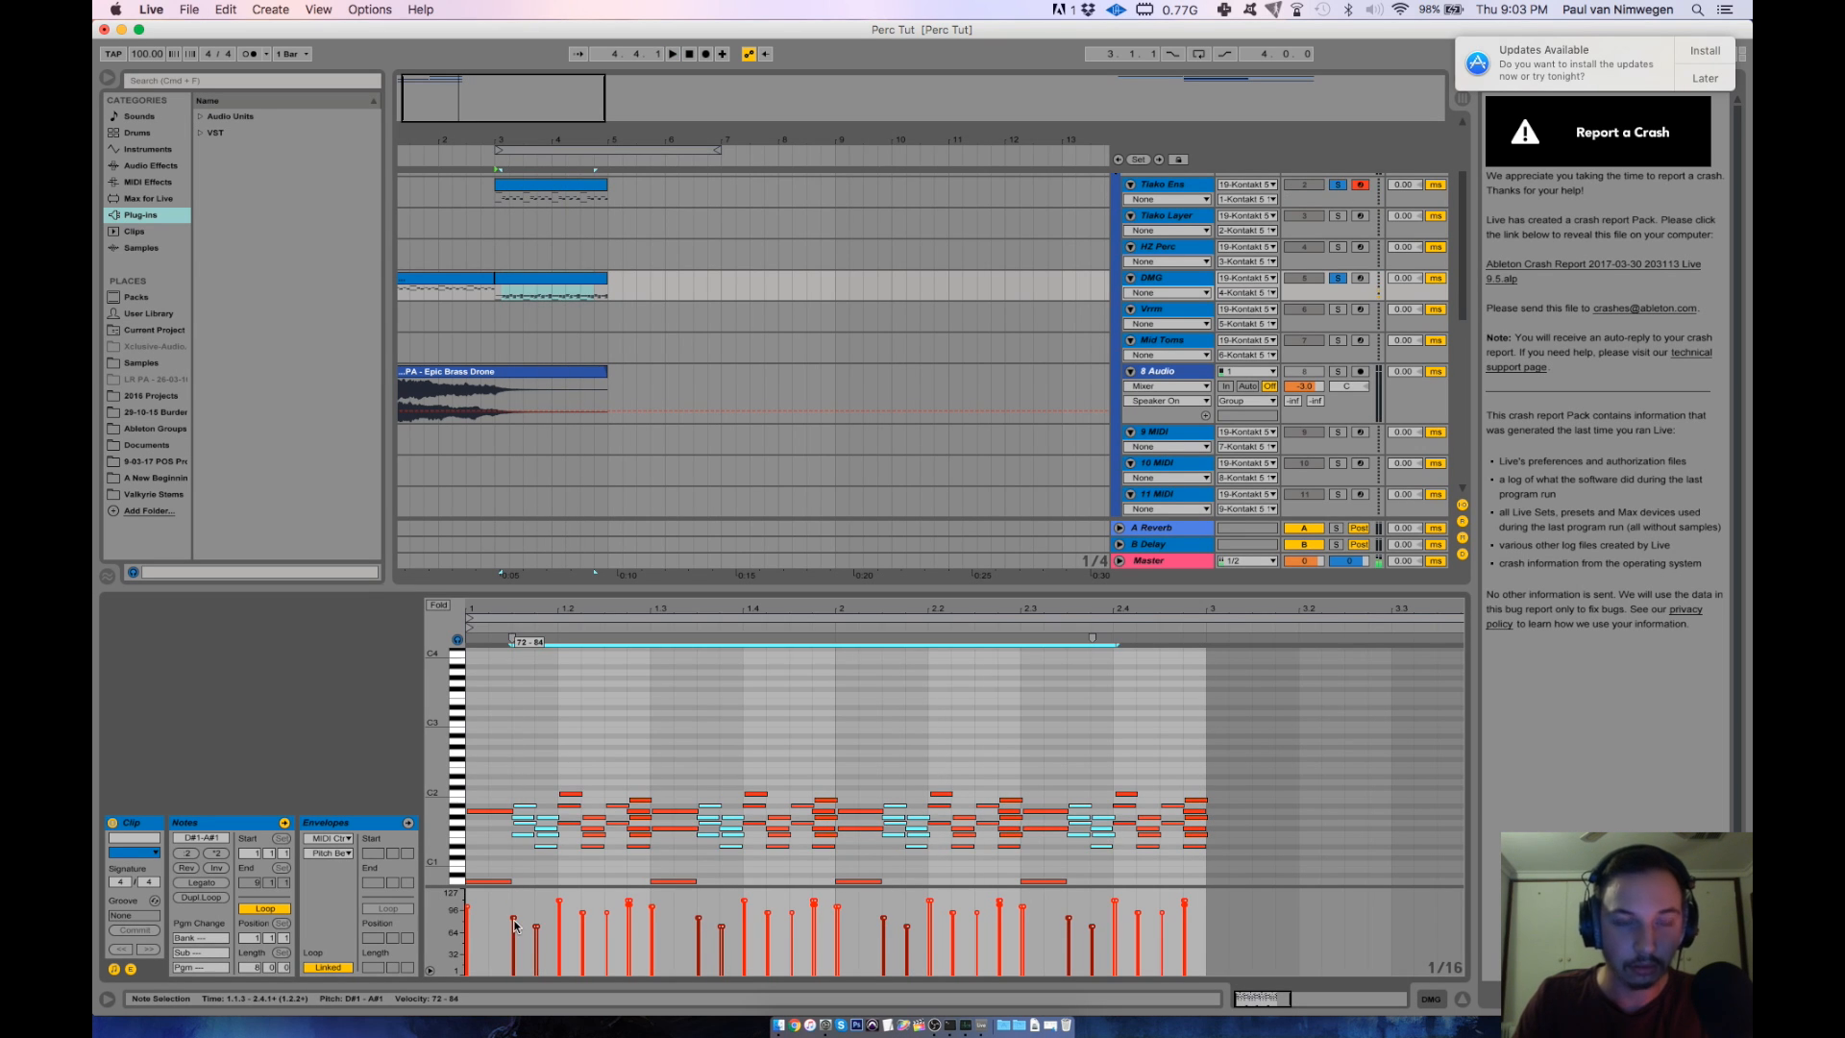
Lower the accent at 1.2 by two semitones and duplicate the first two-beat group over the rest of both bars.
left_click(559, 901)
key("Down")
key("Down")
left_click_drag(656, 786, 471, 882, "shift")
key("super+d")
key("super+d")
key("super+d")
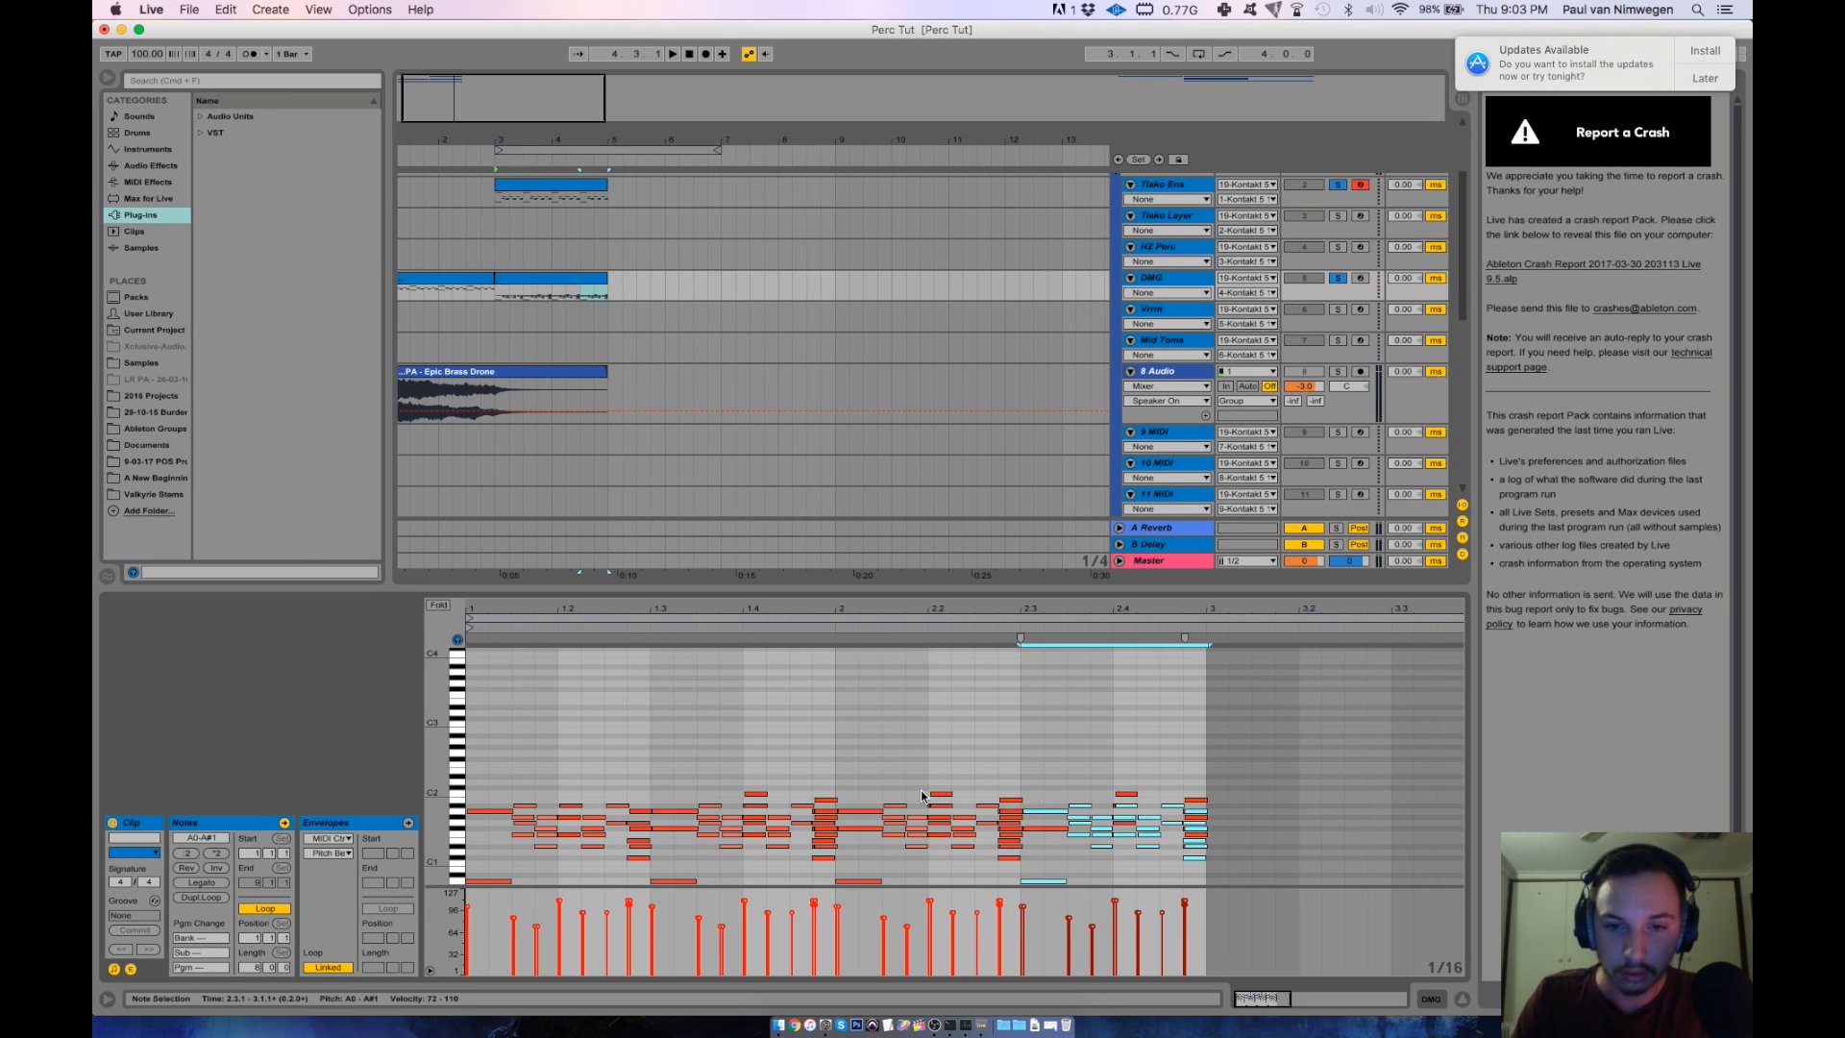
Delete the leftover high accent notes at 2.2 and 2.2.4.
left_click_drag(939, 785, 927, 809)
key("Delete")
left_click_drag(1010, 784, 998, 816)
key("Delete")
Check the overlapping notes around 1.4.4 and 2.4.4 and delete the misaligned note stacks there.
left_click_drag(818, 609, 1117, 947)
left_click(1086, 832)
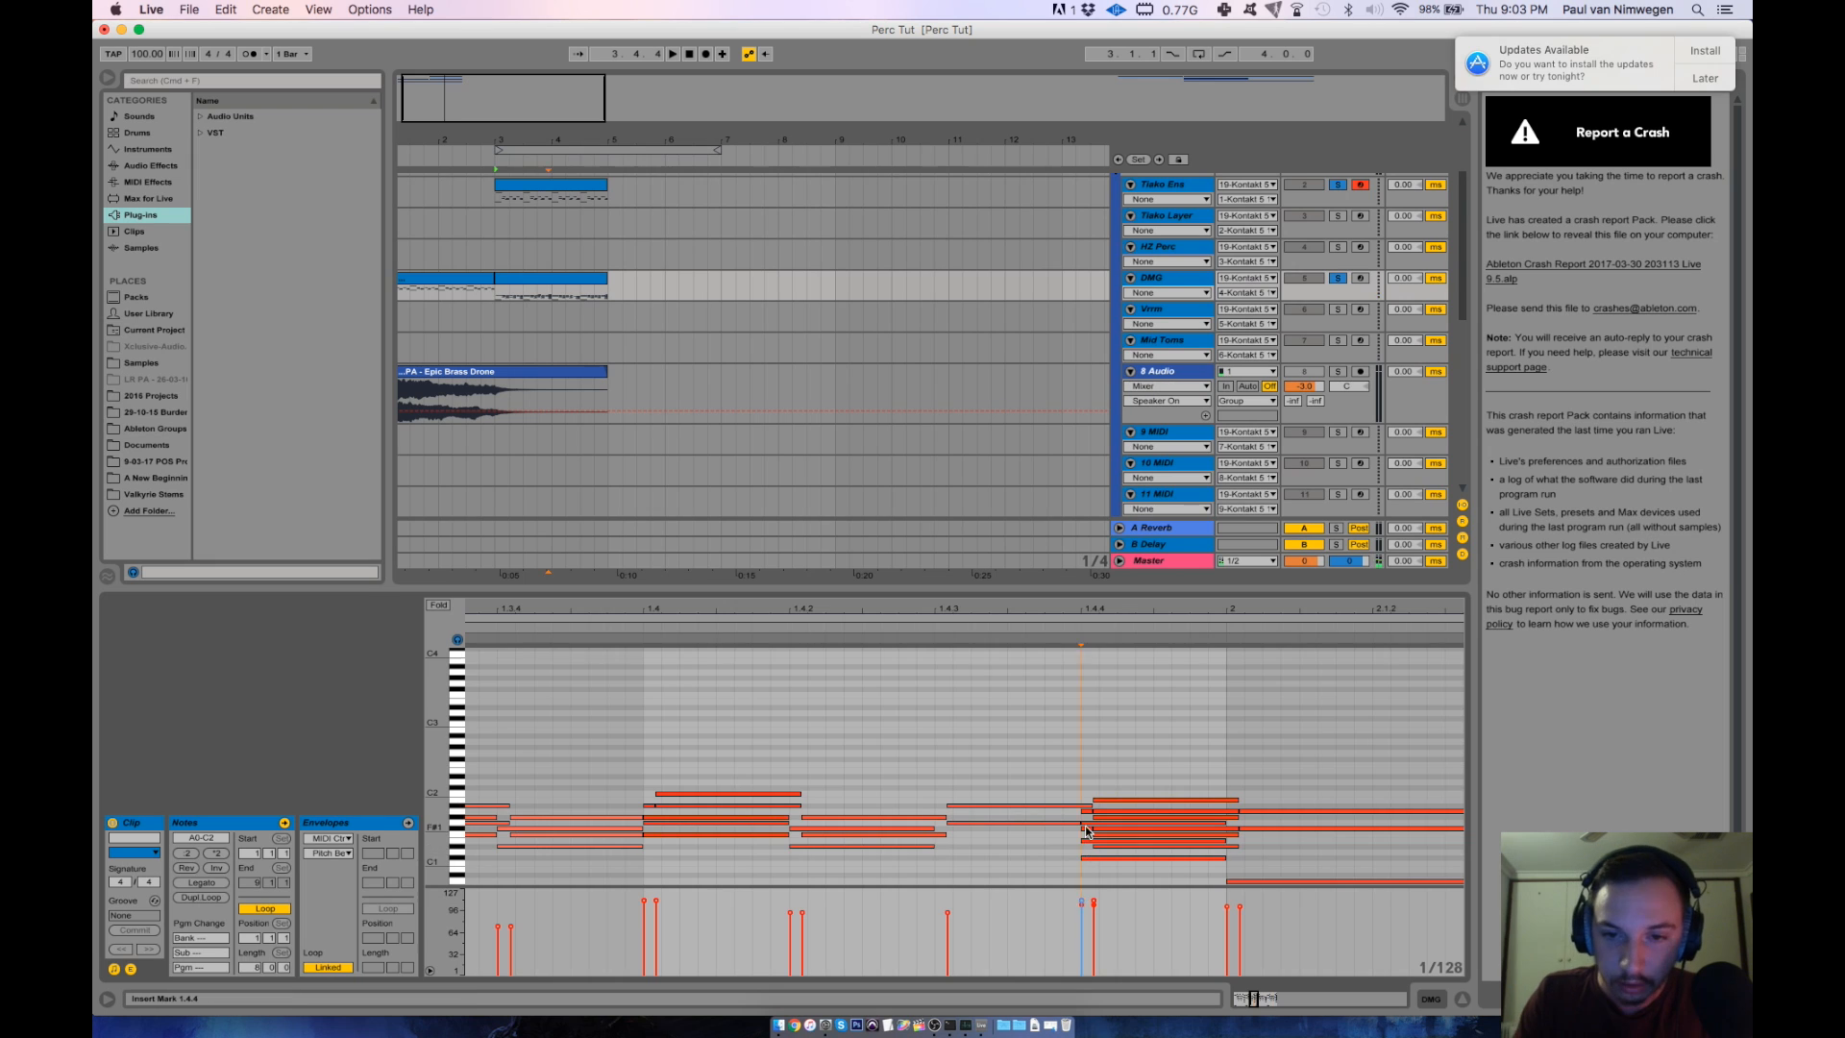
scroll(1089, 818, "right", 2)
key("space")
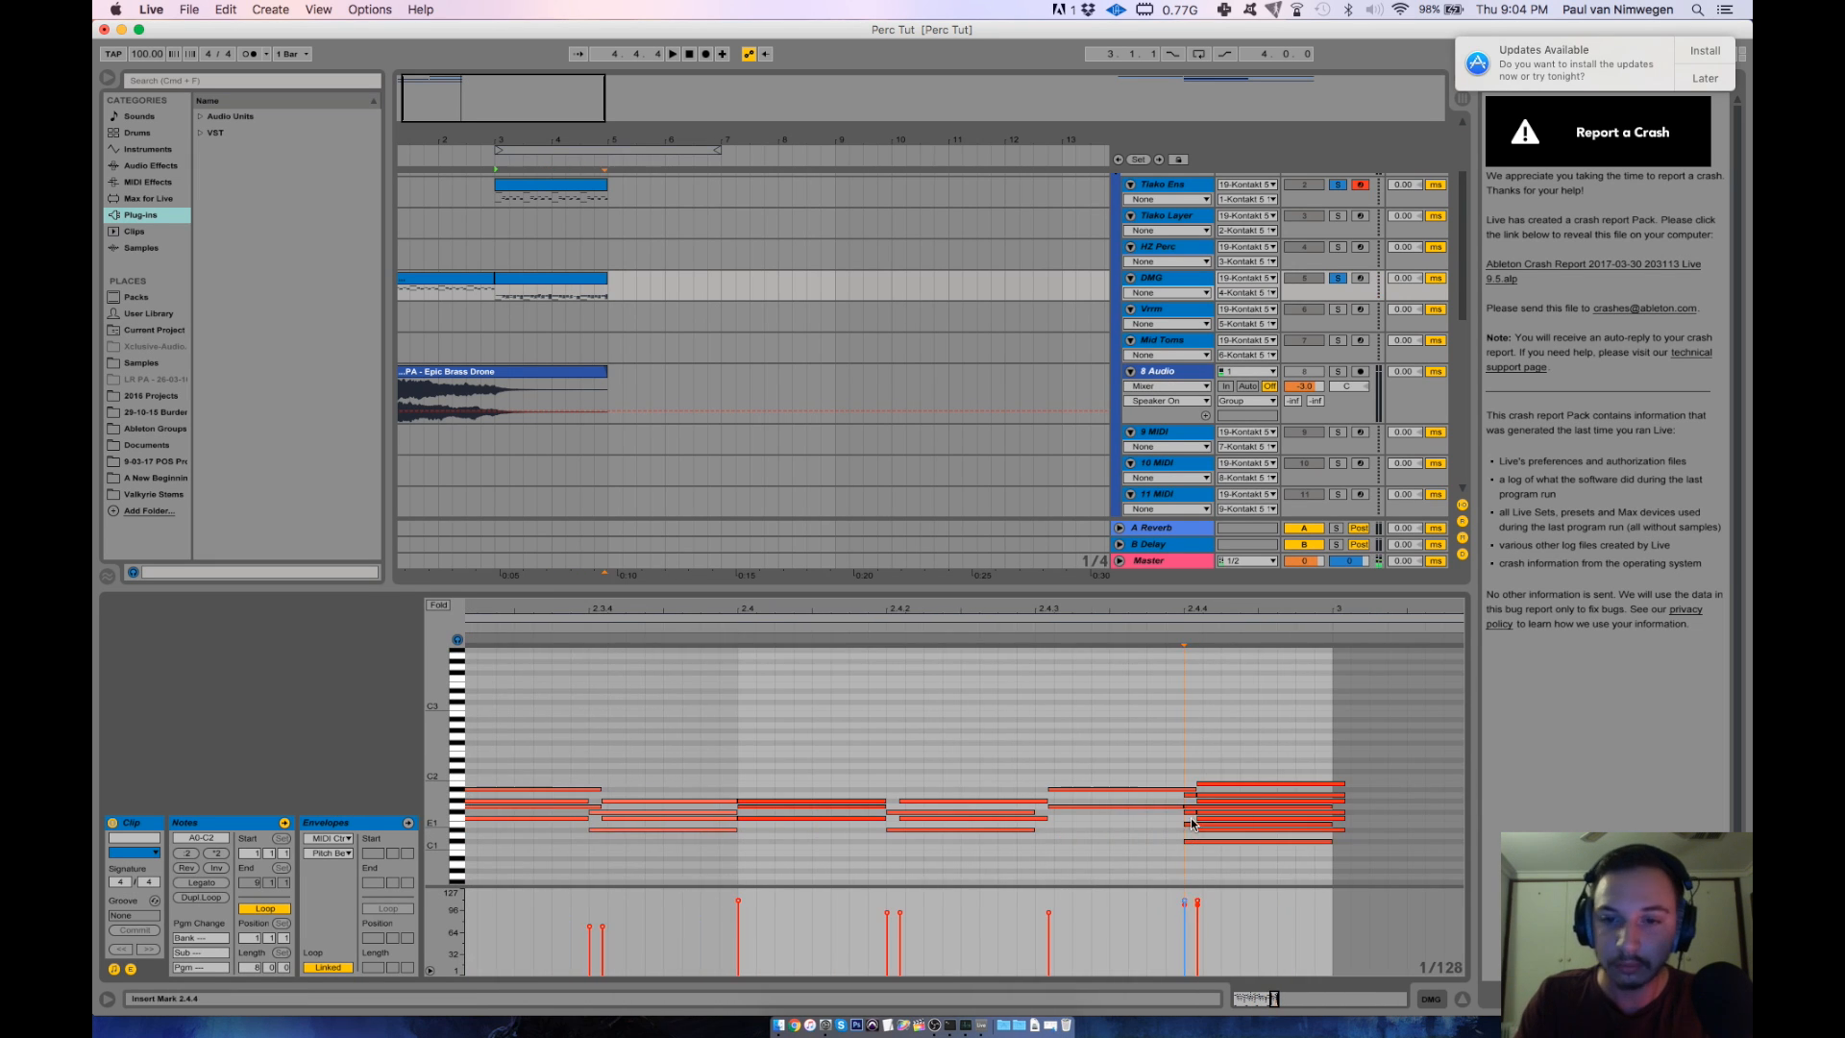
left_click_drag(1274, 1000, 1270, 999)
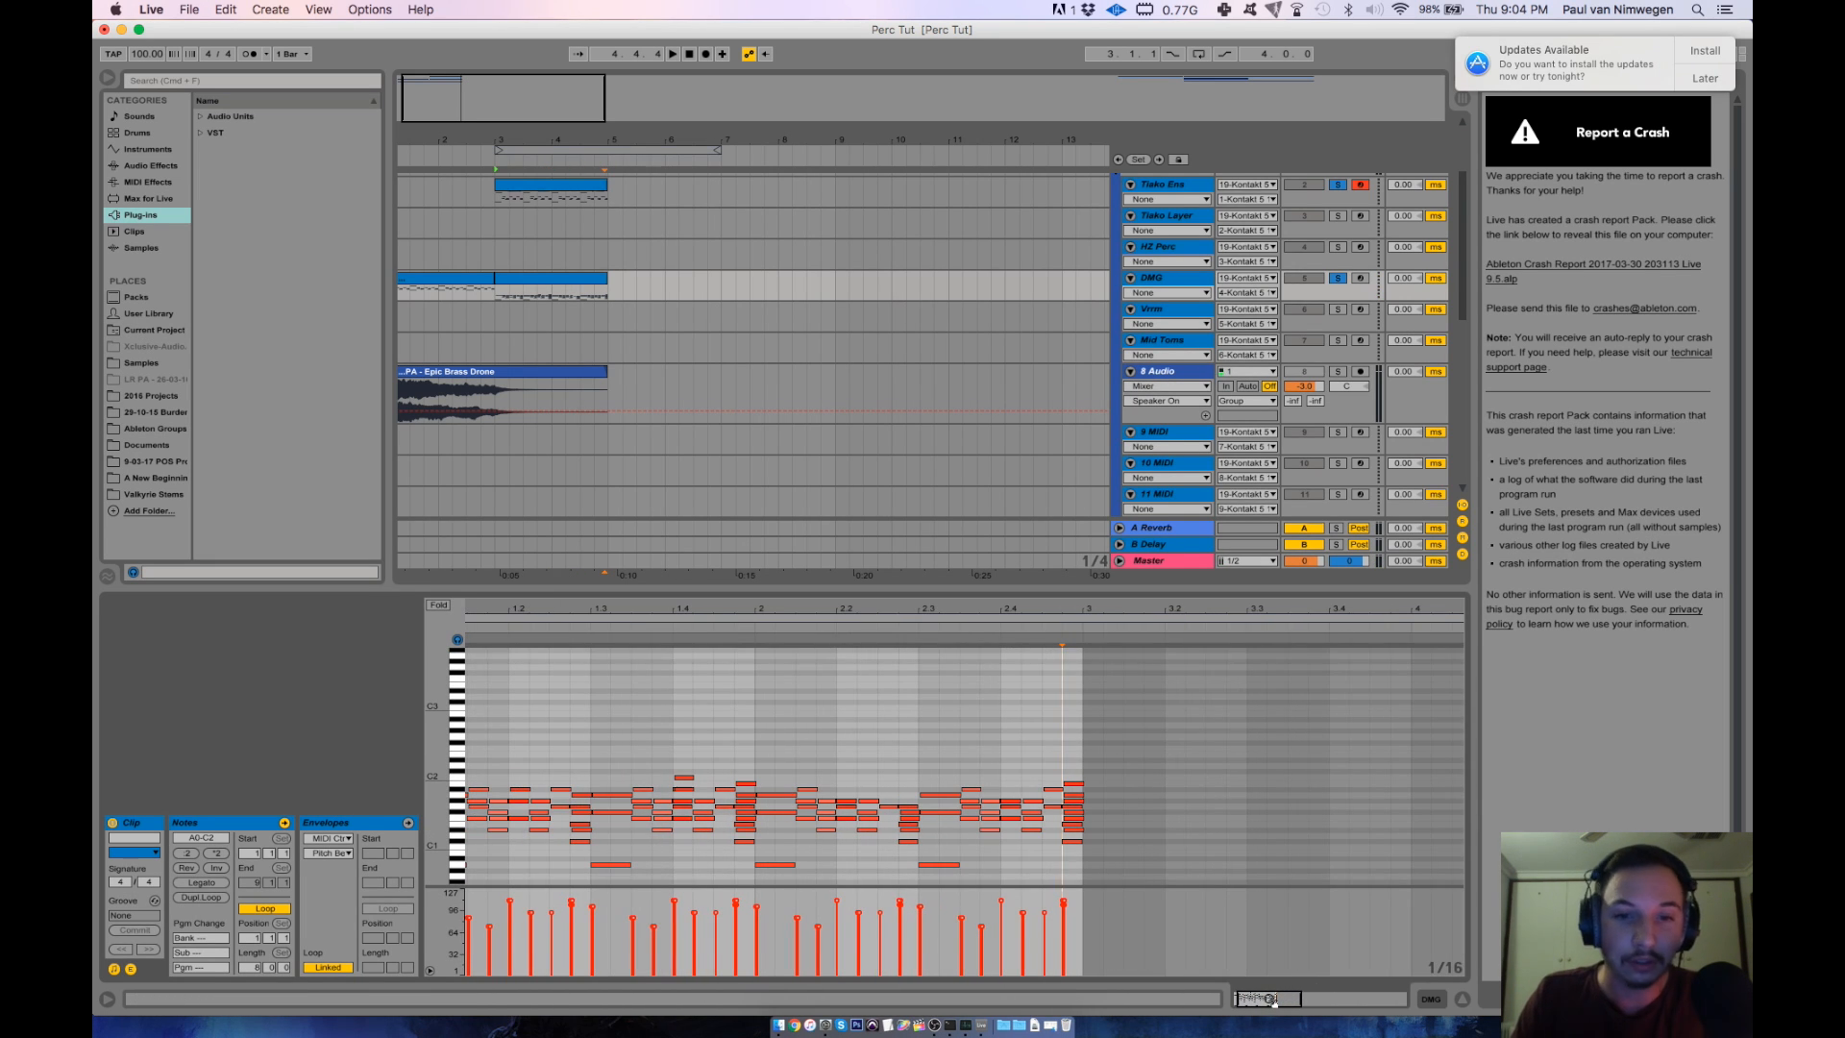
left_click_drag(753, 753, 740, 853)
key("Delete")
left_click_drag(1112, 766, 1069, 853)
key("Delete")
Copy the accent note stack at 1.2.4 to 1.4.4, 2.2.4 and 2.4.4.
left_click_drag(586, 769, 575, 851)
key("super+c")
left_click(736, 827)
key("super+v")
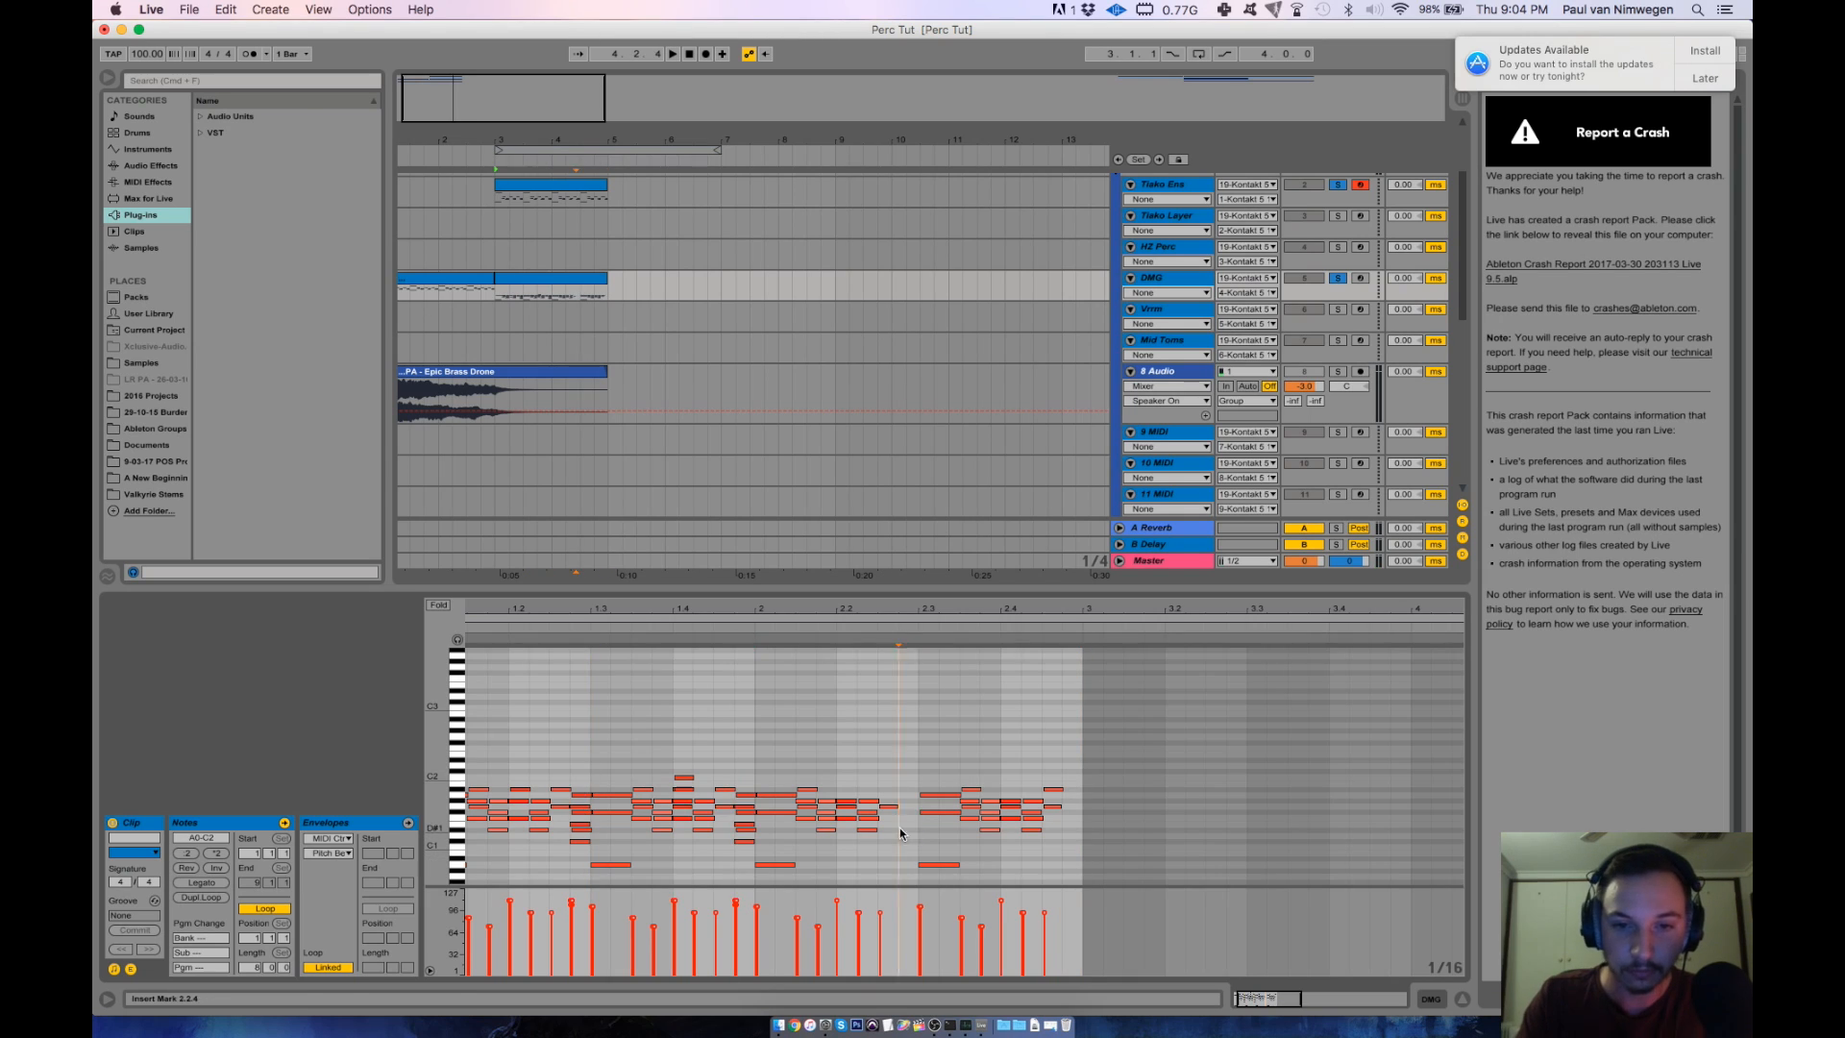
key("super+v")
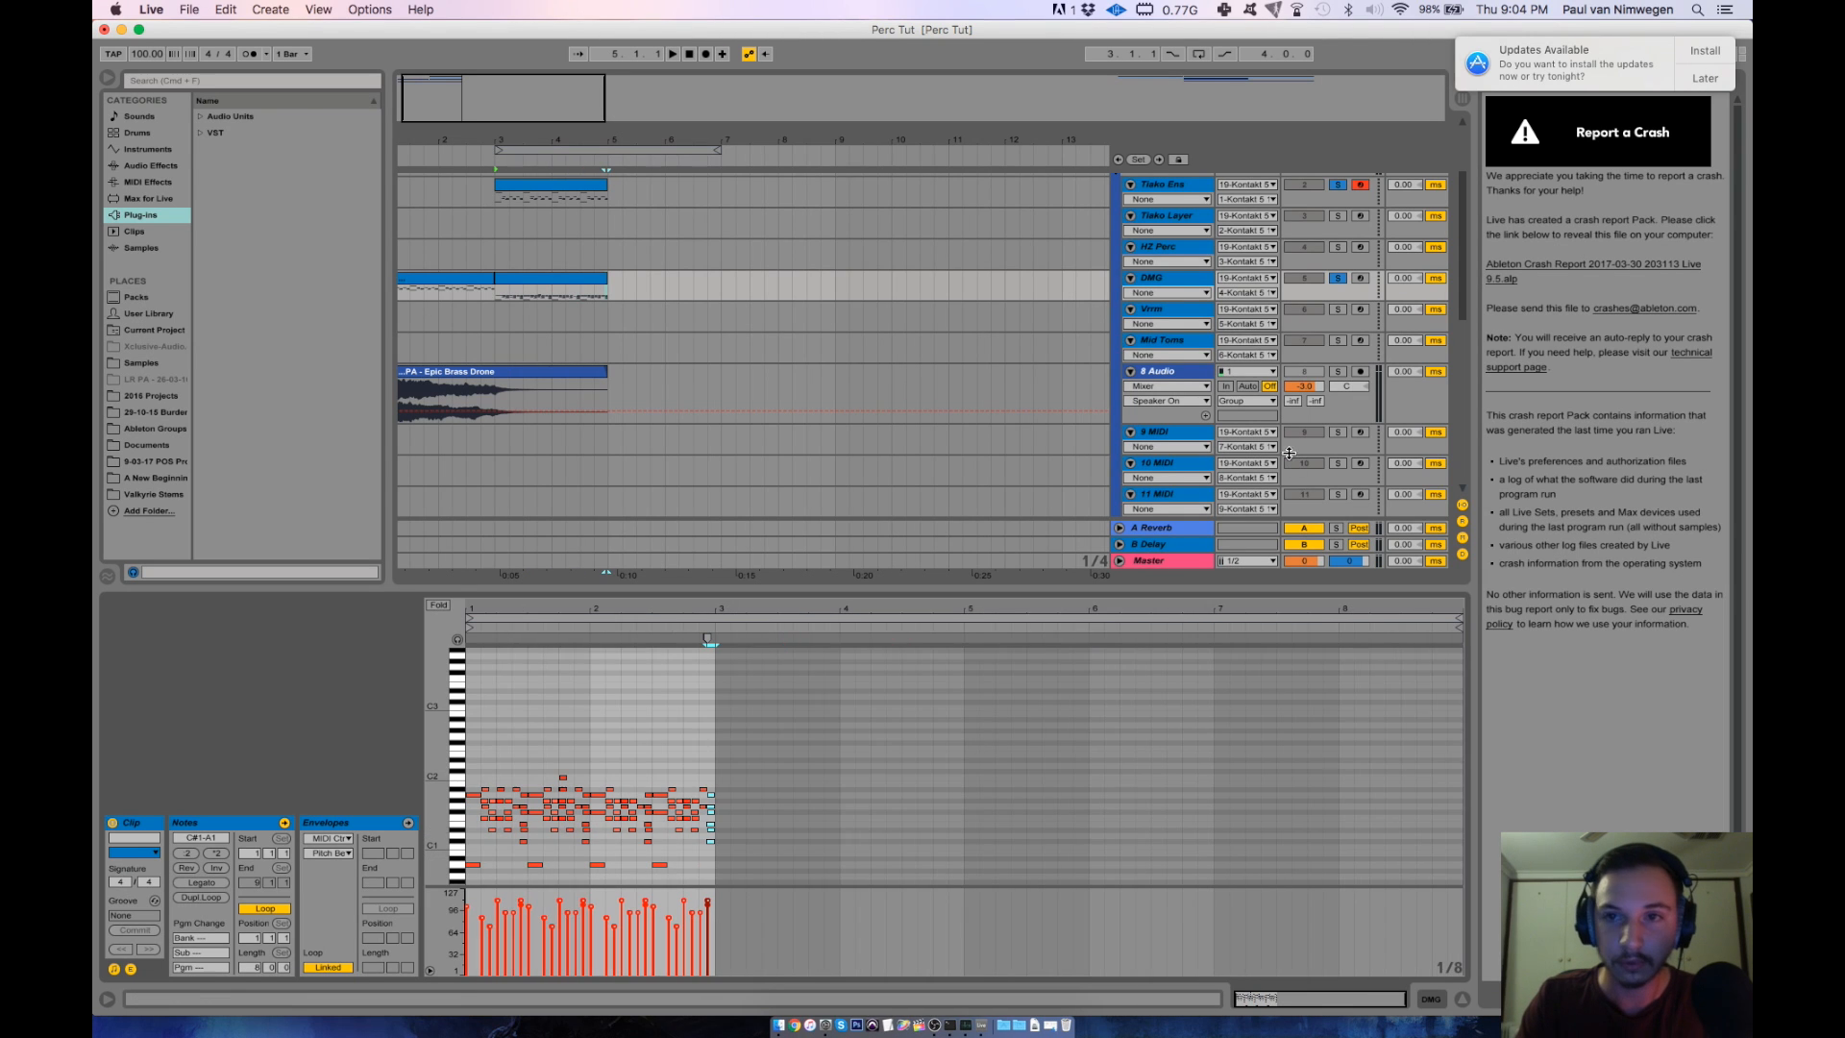
Turn off the current solos, copy the Taiko Ens clip to bar 3 of the HZ Perc track and solo HZ Perc.
left_click(1339, 278)
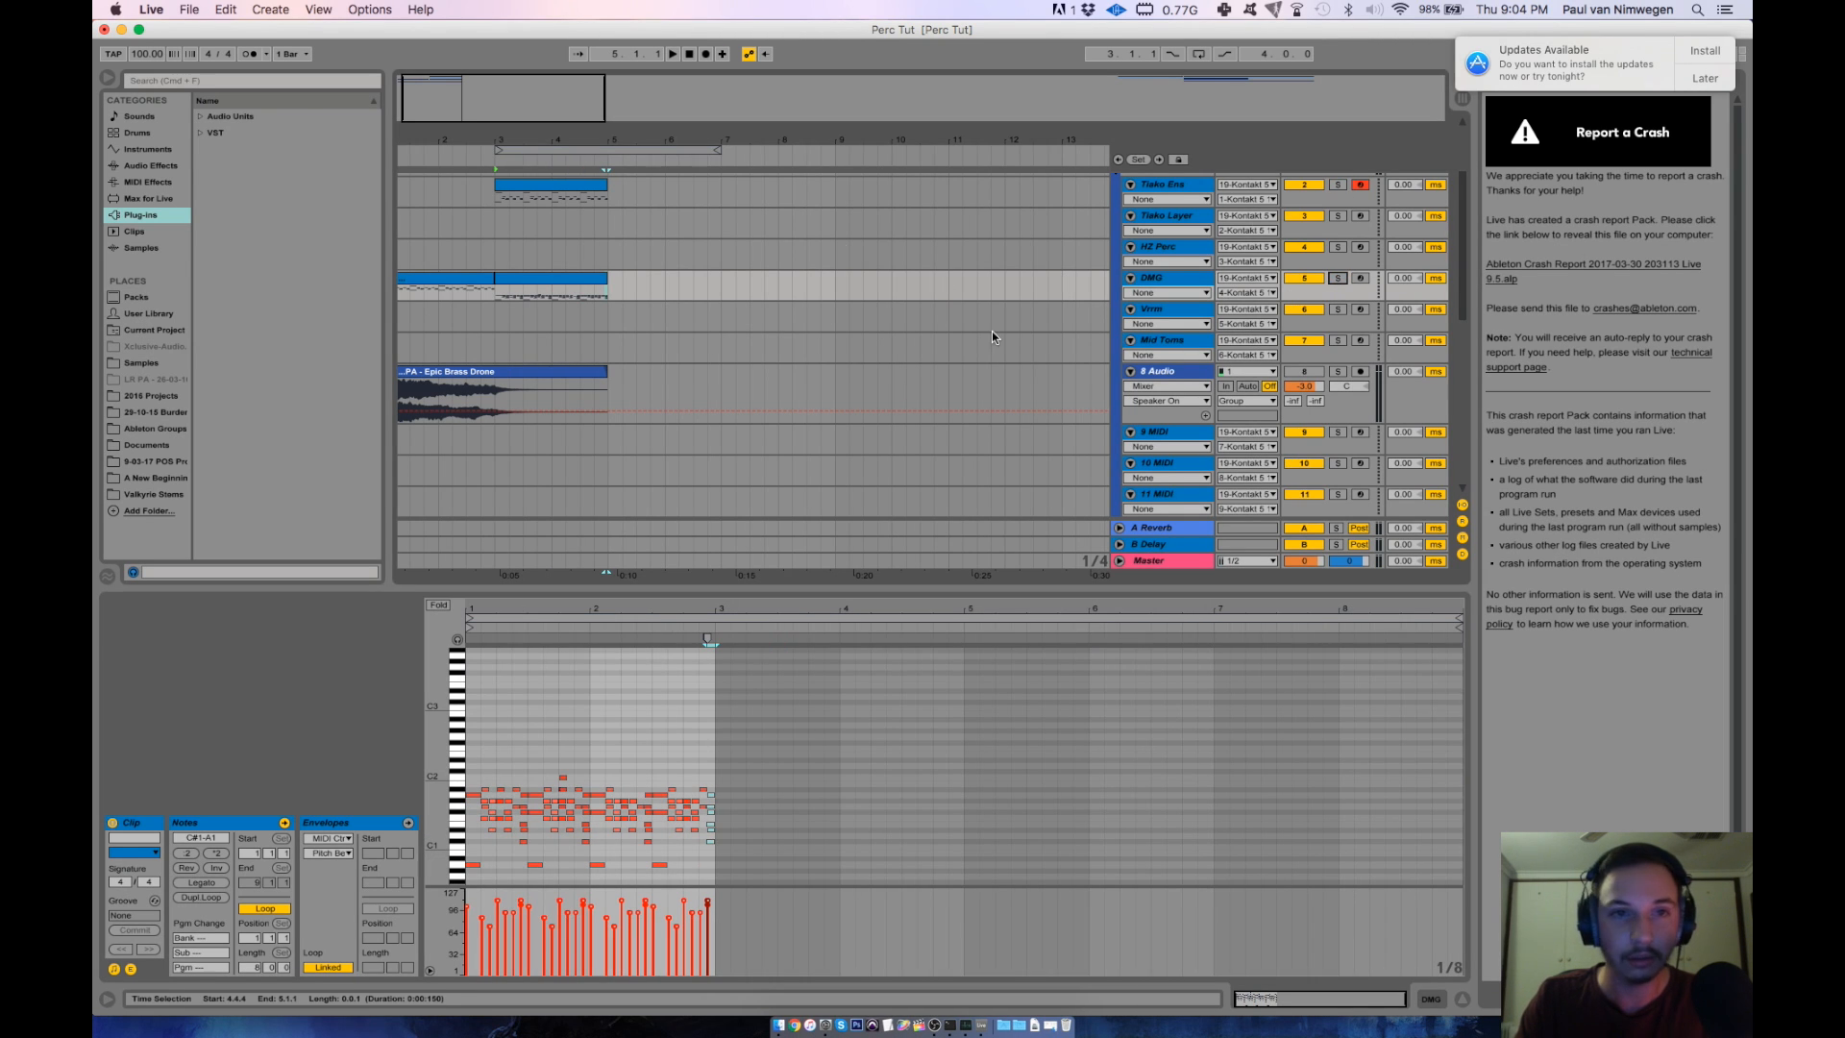
left_click(561, 179)
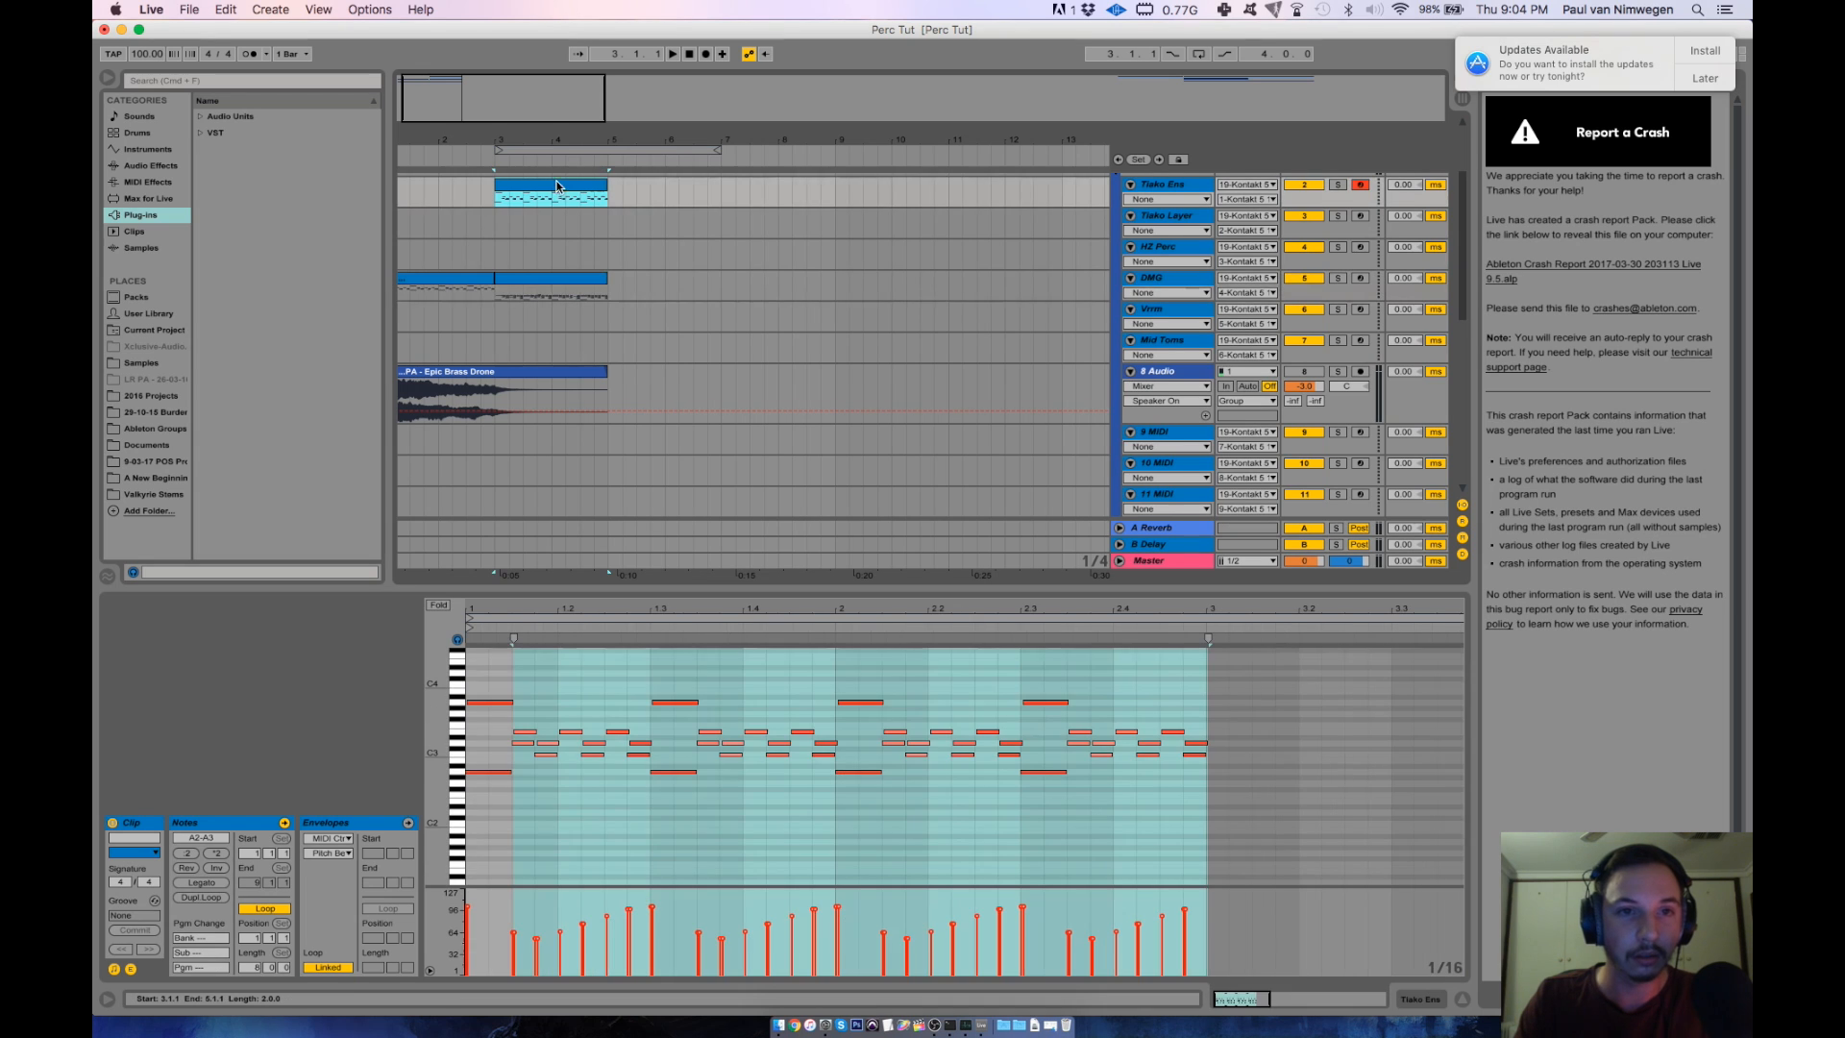
left_click(494, 258)
key("super+v")
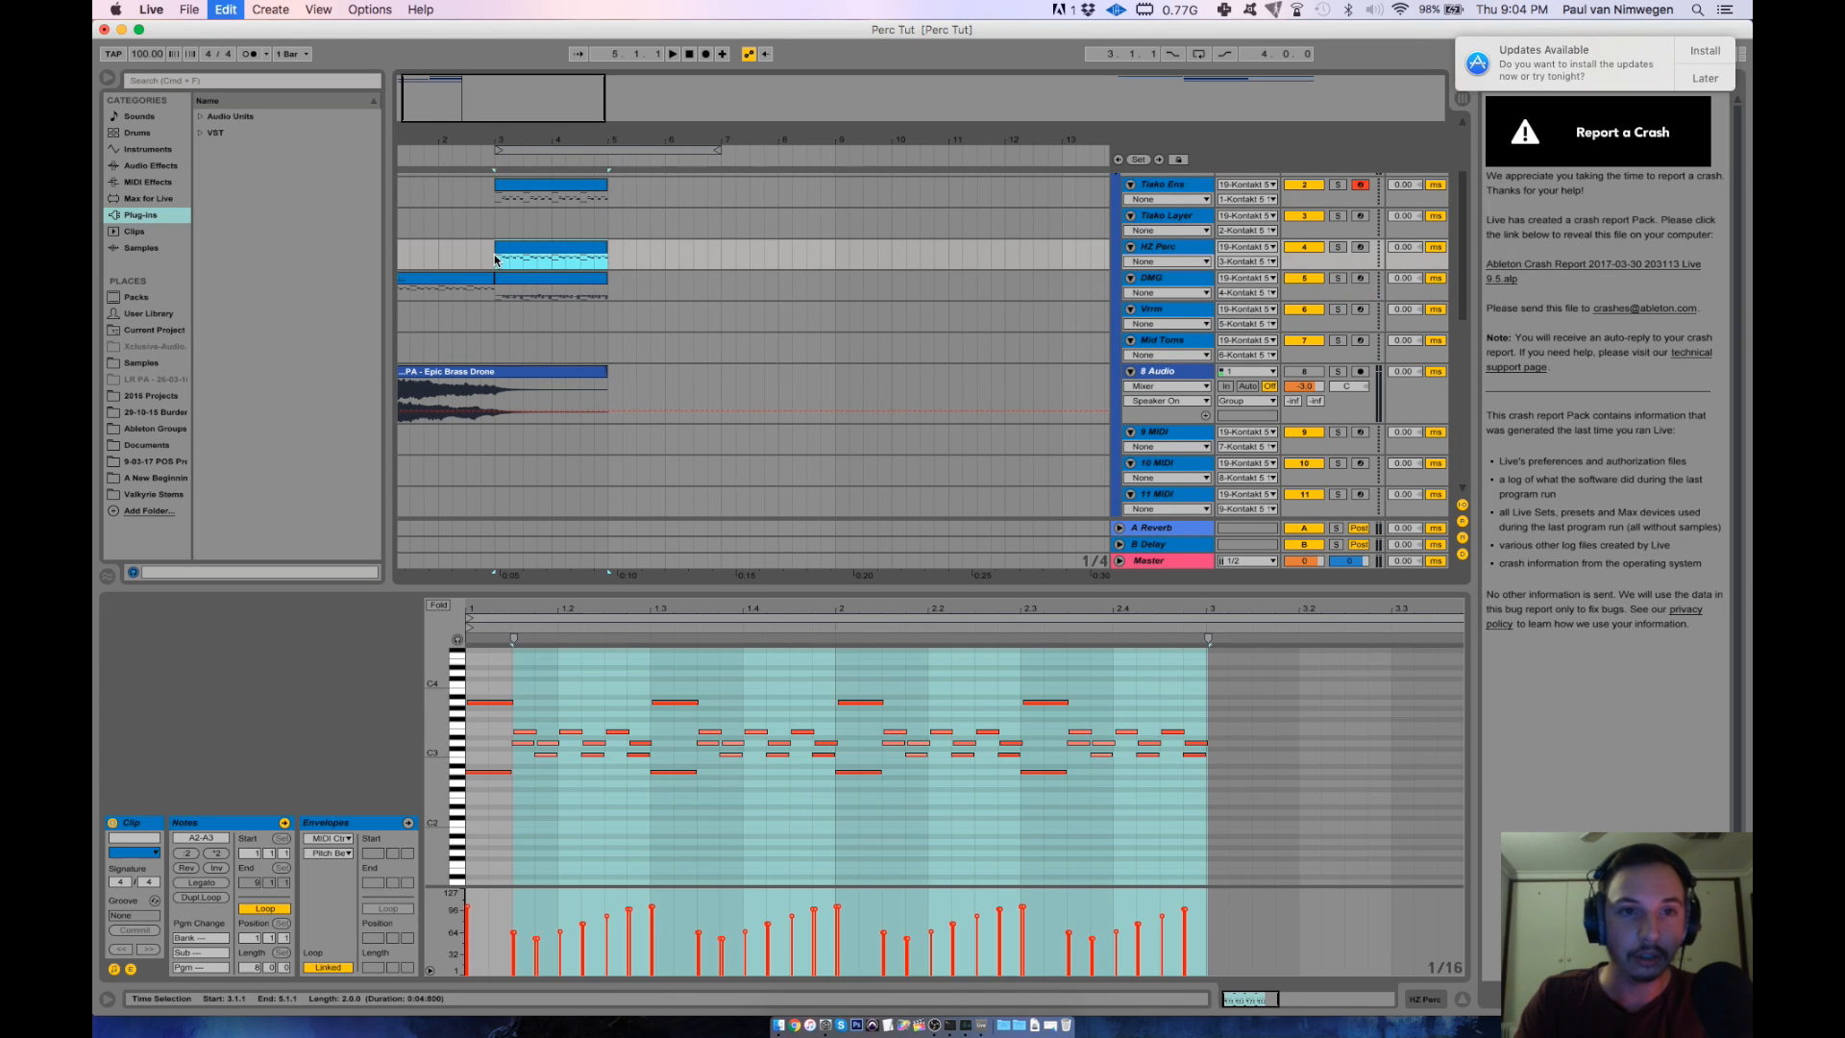
left_click(1337, 249)
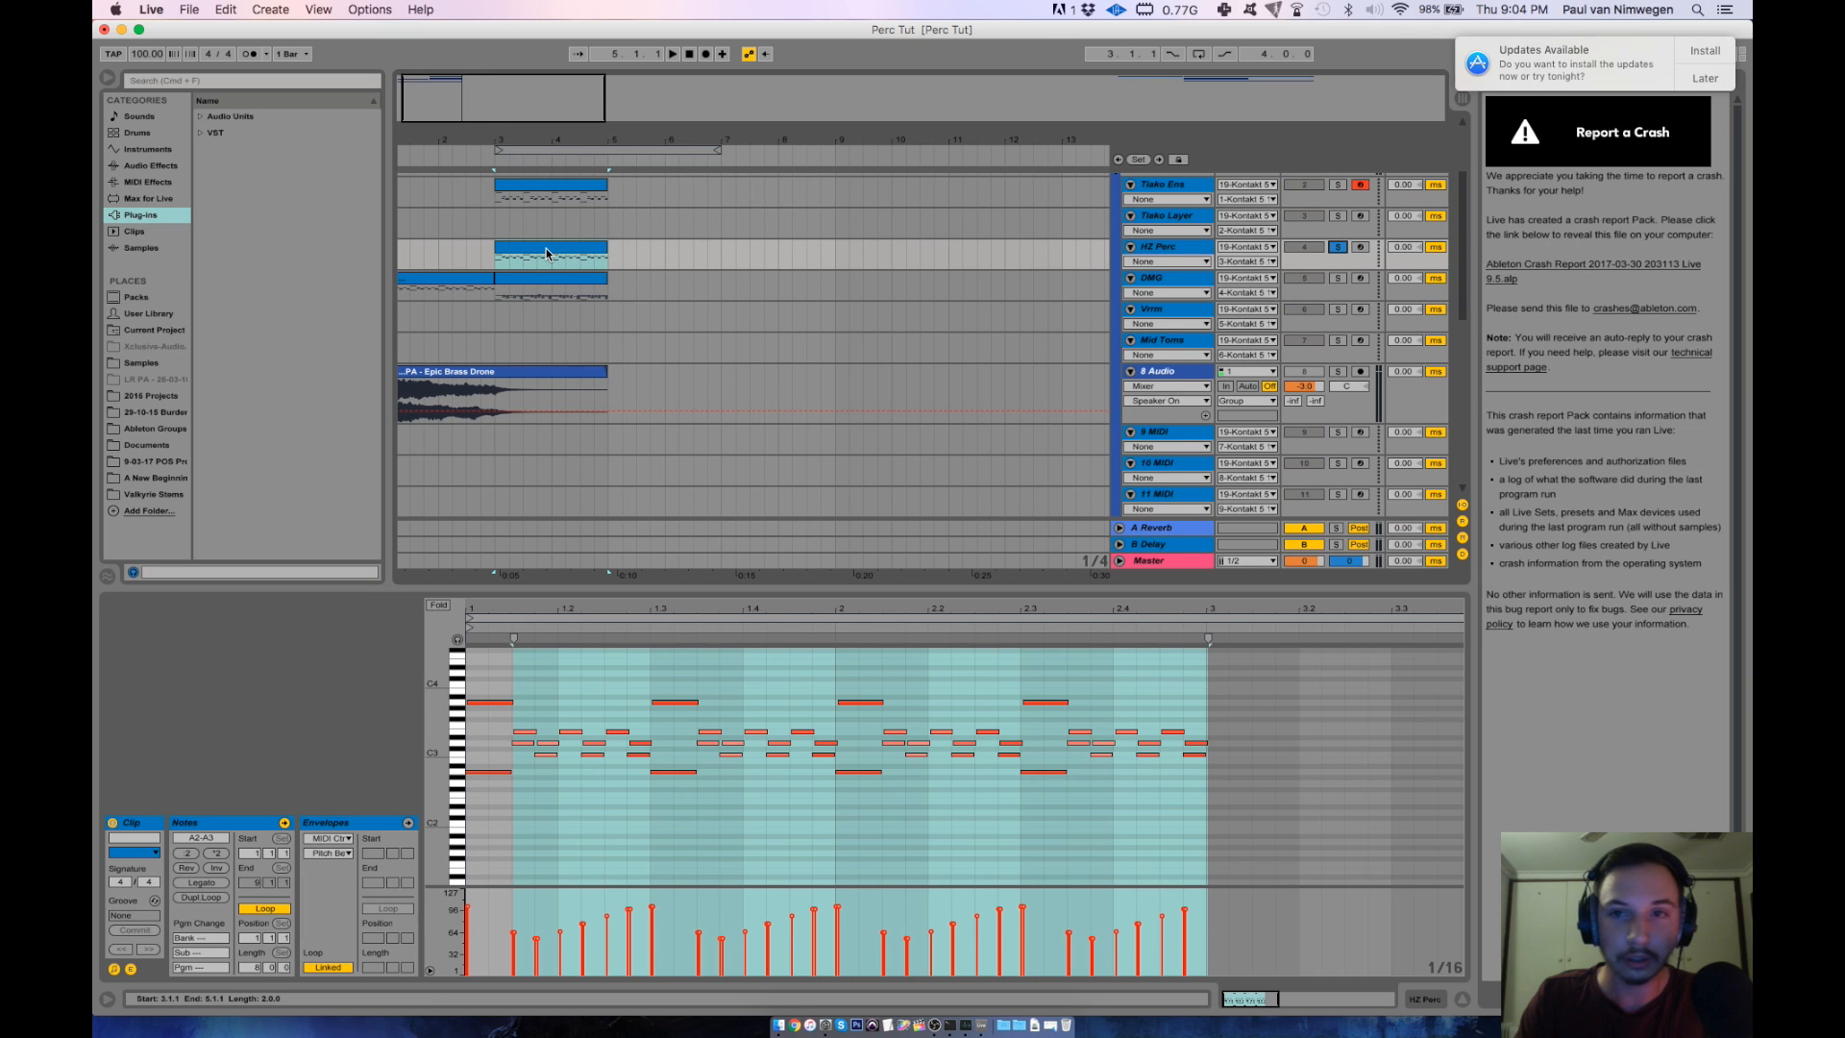
Transpose the HZ Perc clip's D3 notes and then its remaining notes down two octaves, and play the clip.
left_click_drag(483, 685, 887, 787)
left_click_drag(1052, 781, 1251, 786)
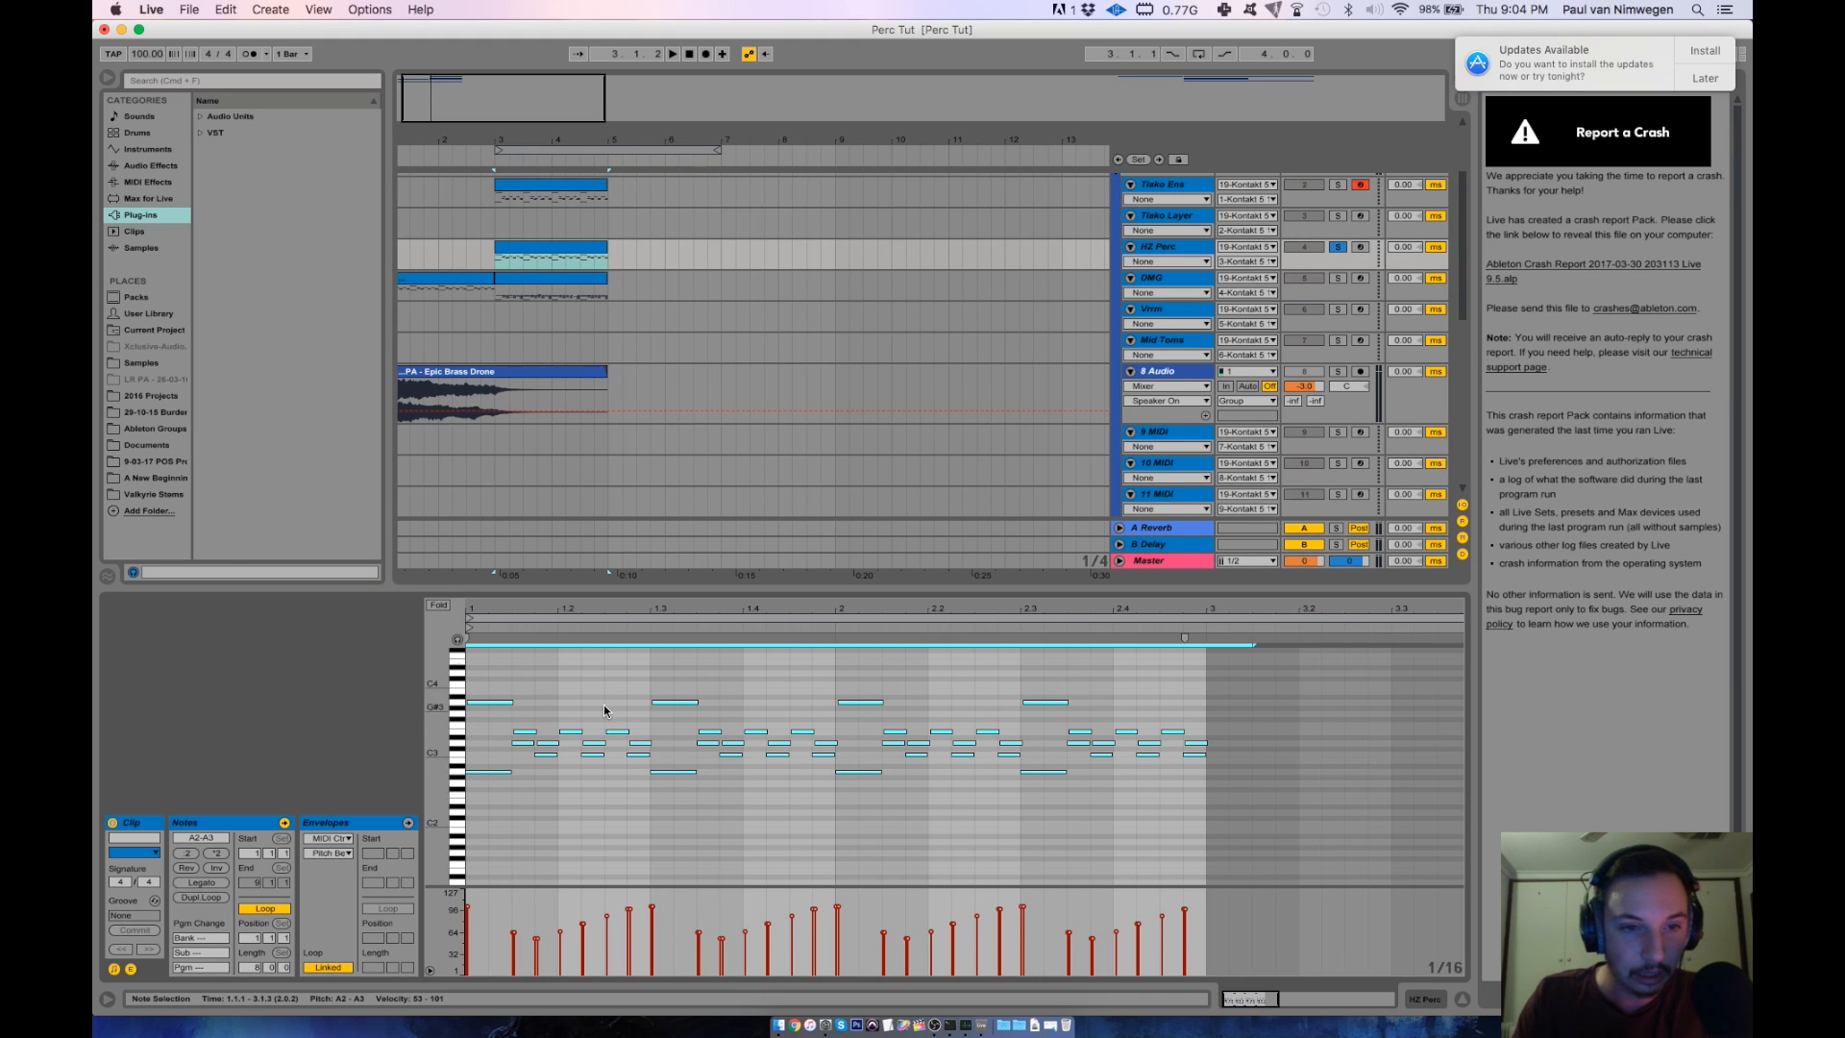
left_click_drag(489, 746, 1312, 742)
key("shift+Down")
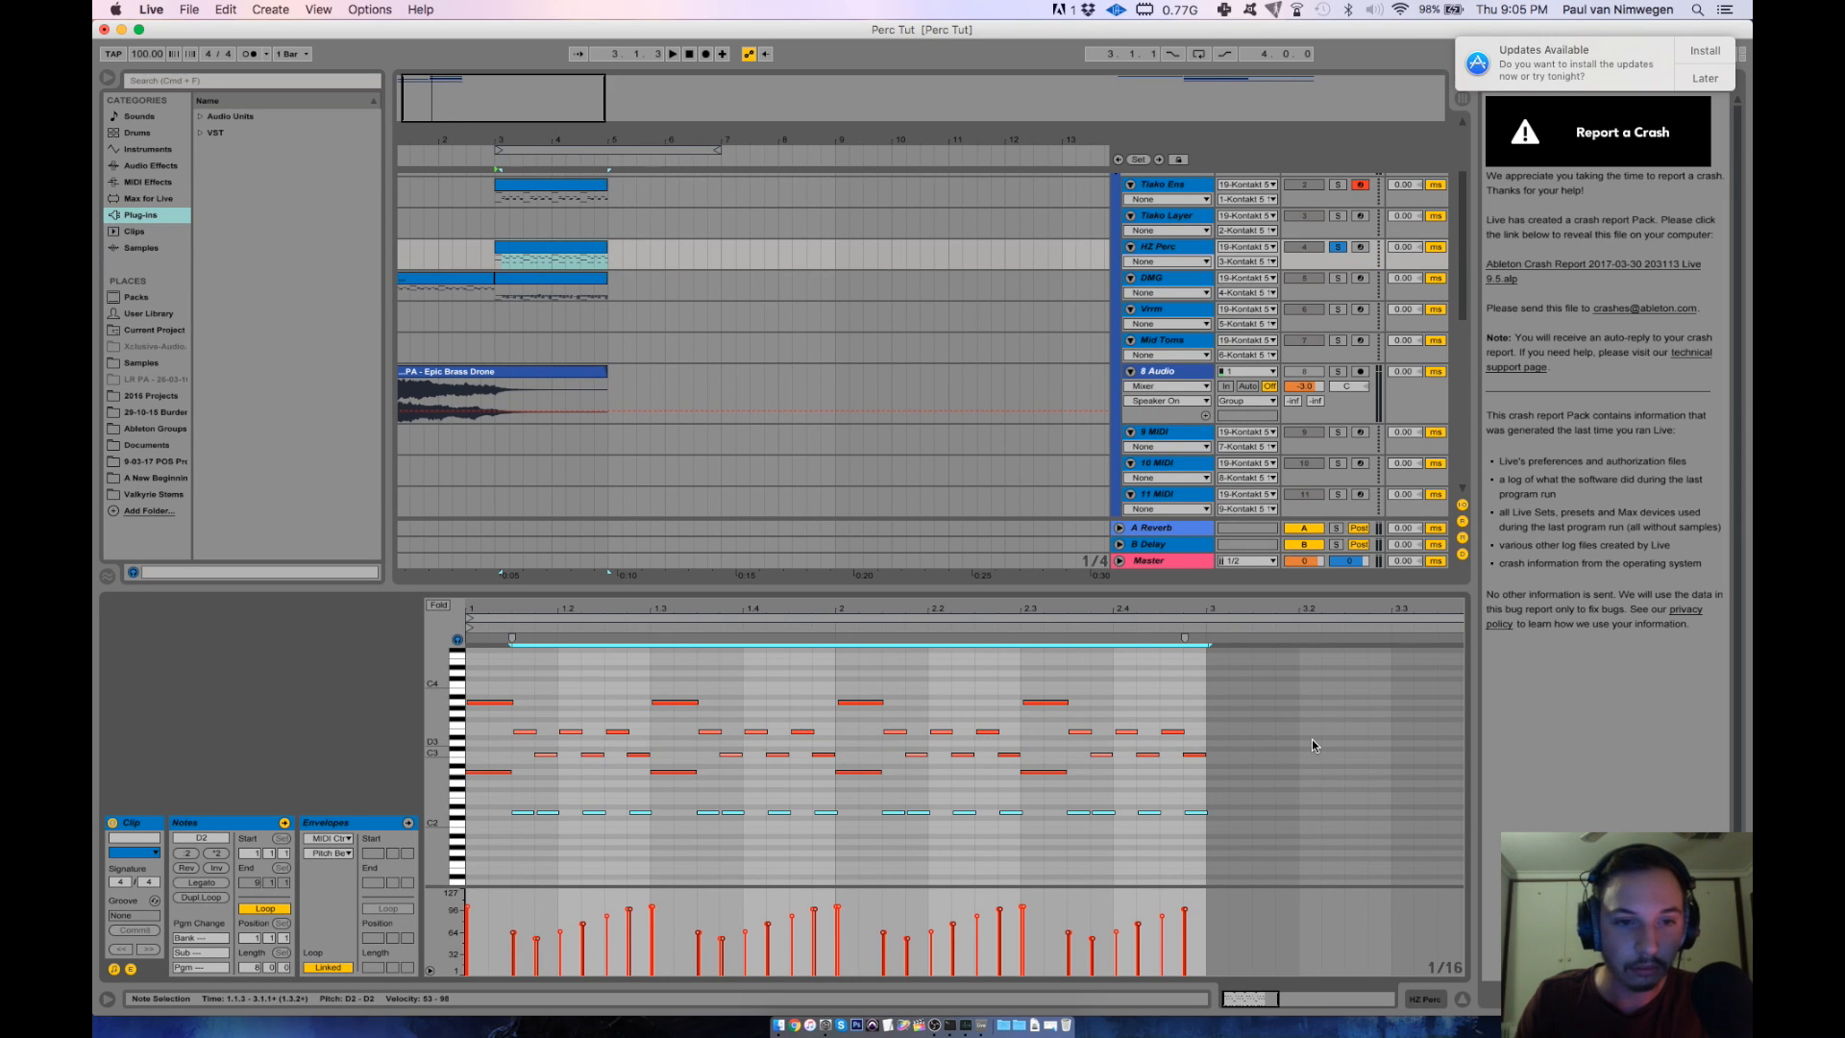
key("shift+Down")
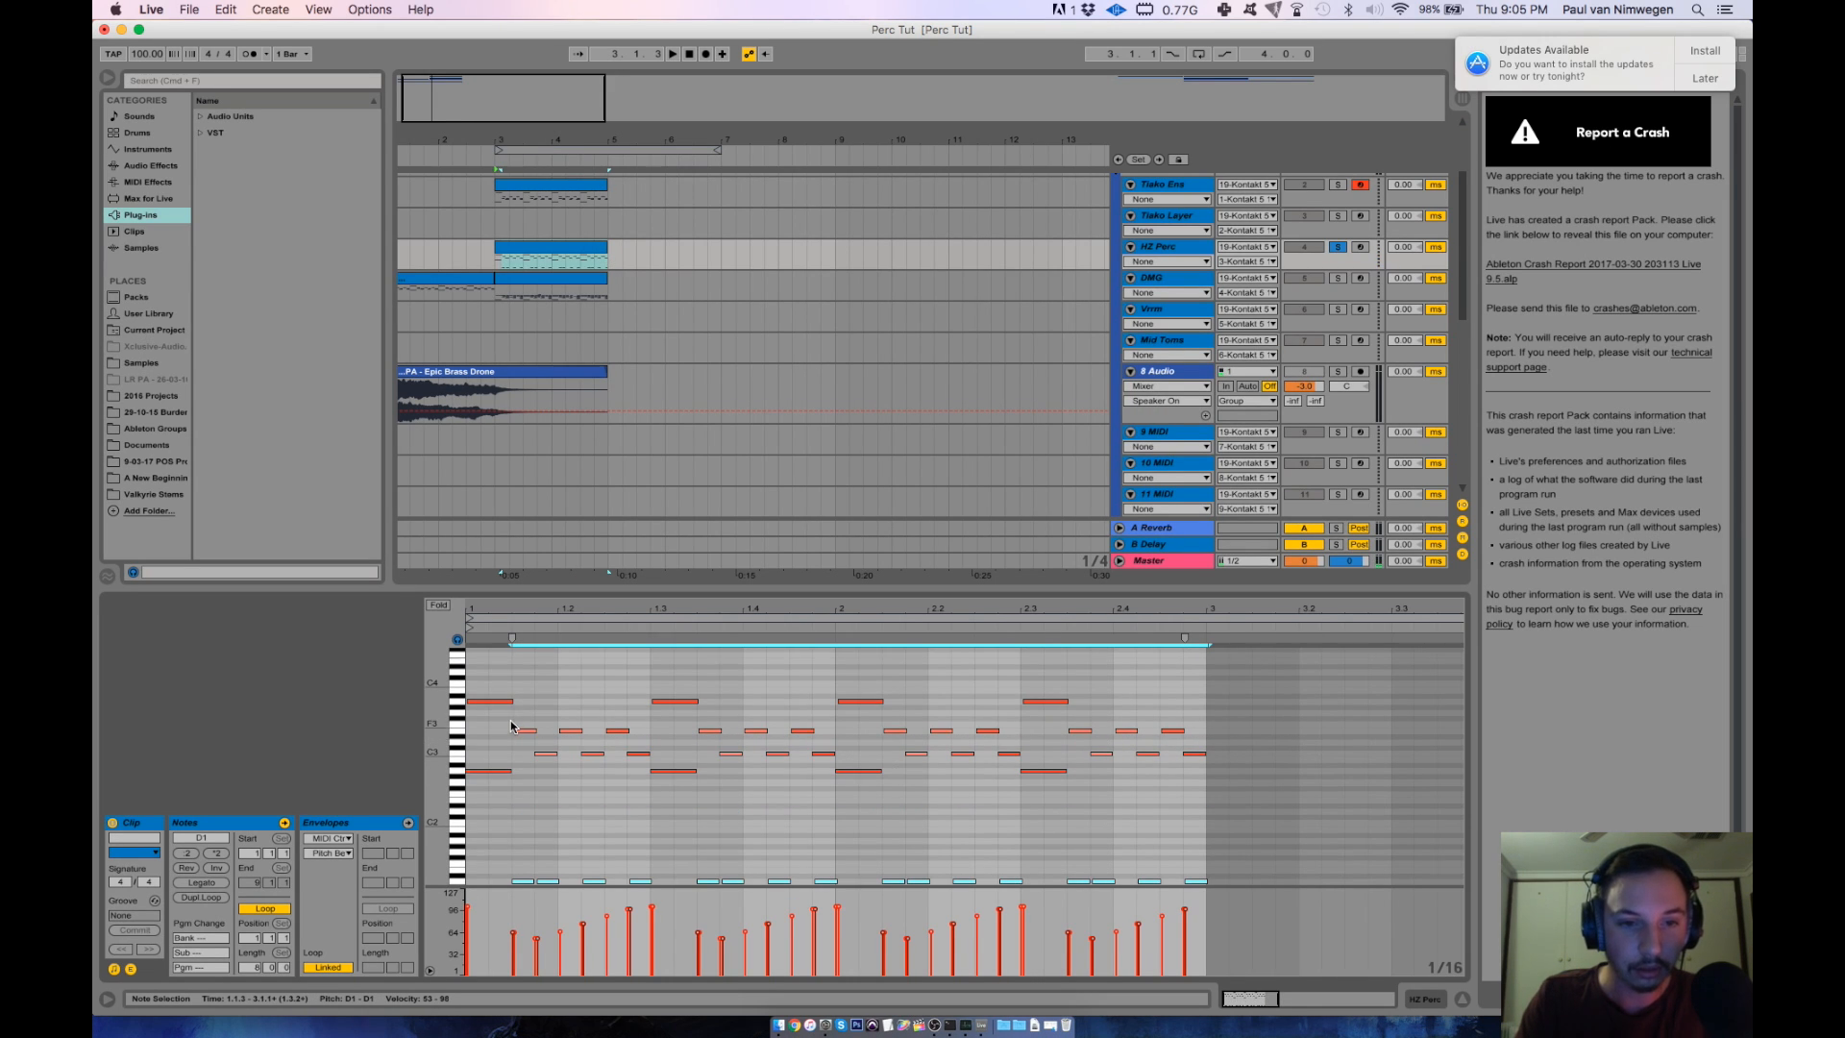
left_click_drag(501, 694, 1243, 782)
key("shift+Down")
key("shift+Down")
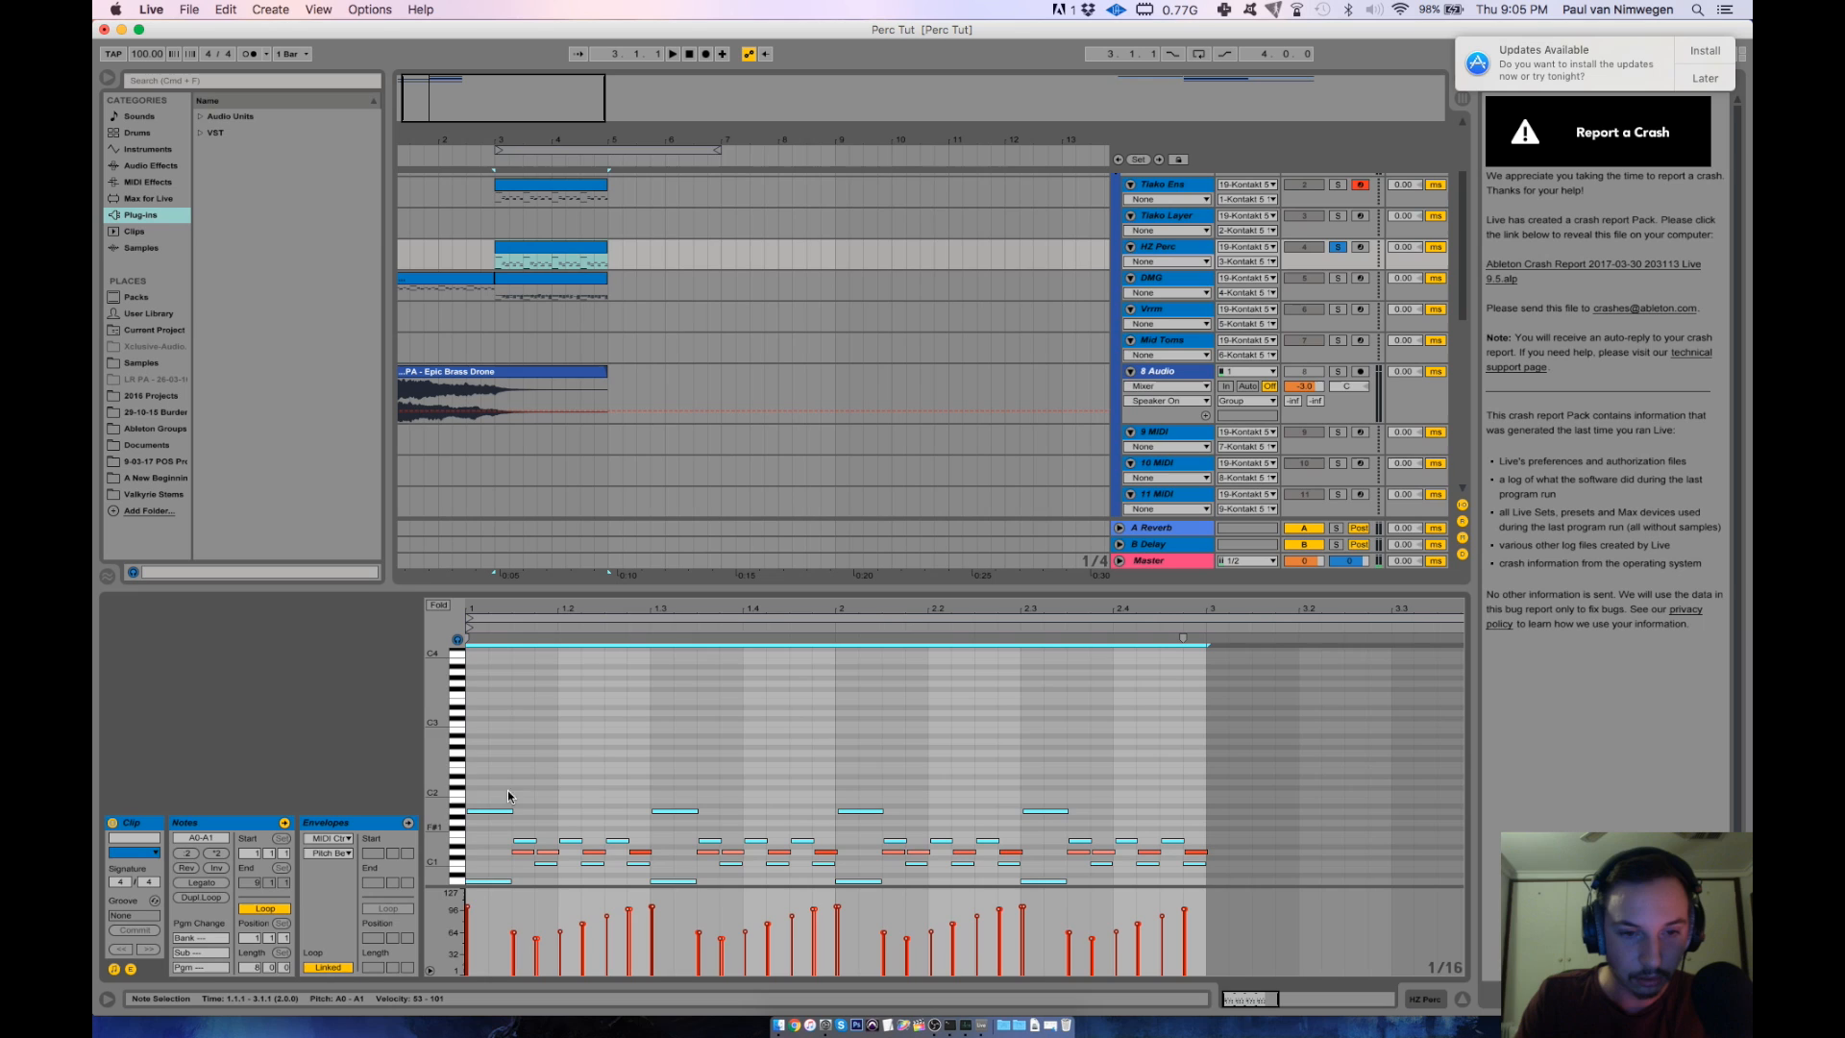
key("space")
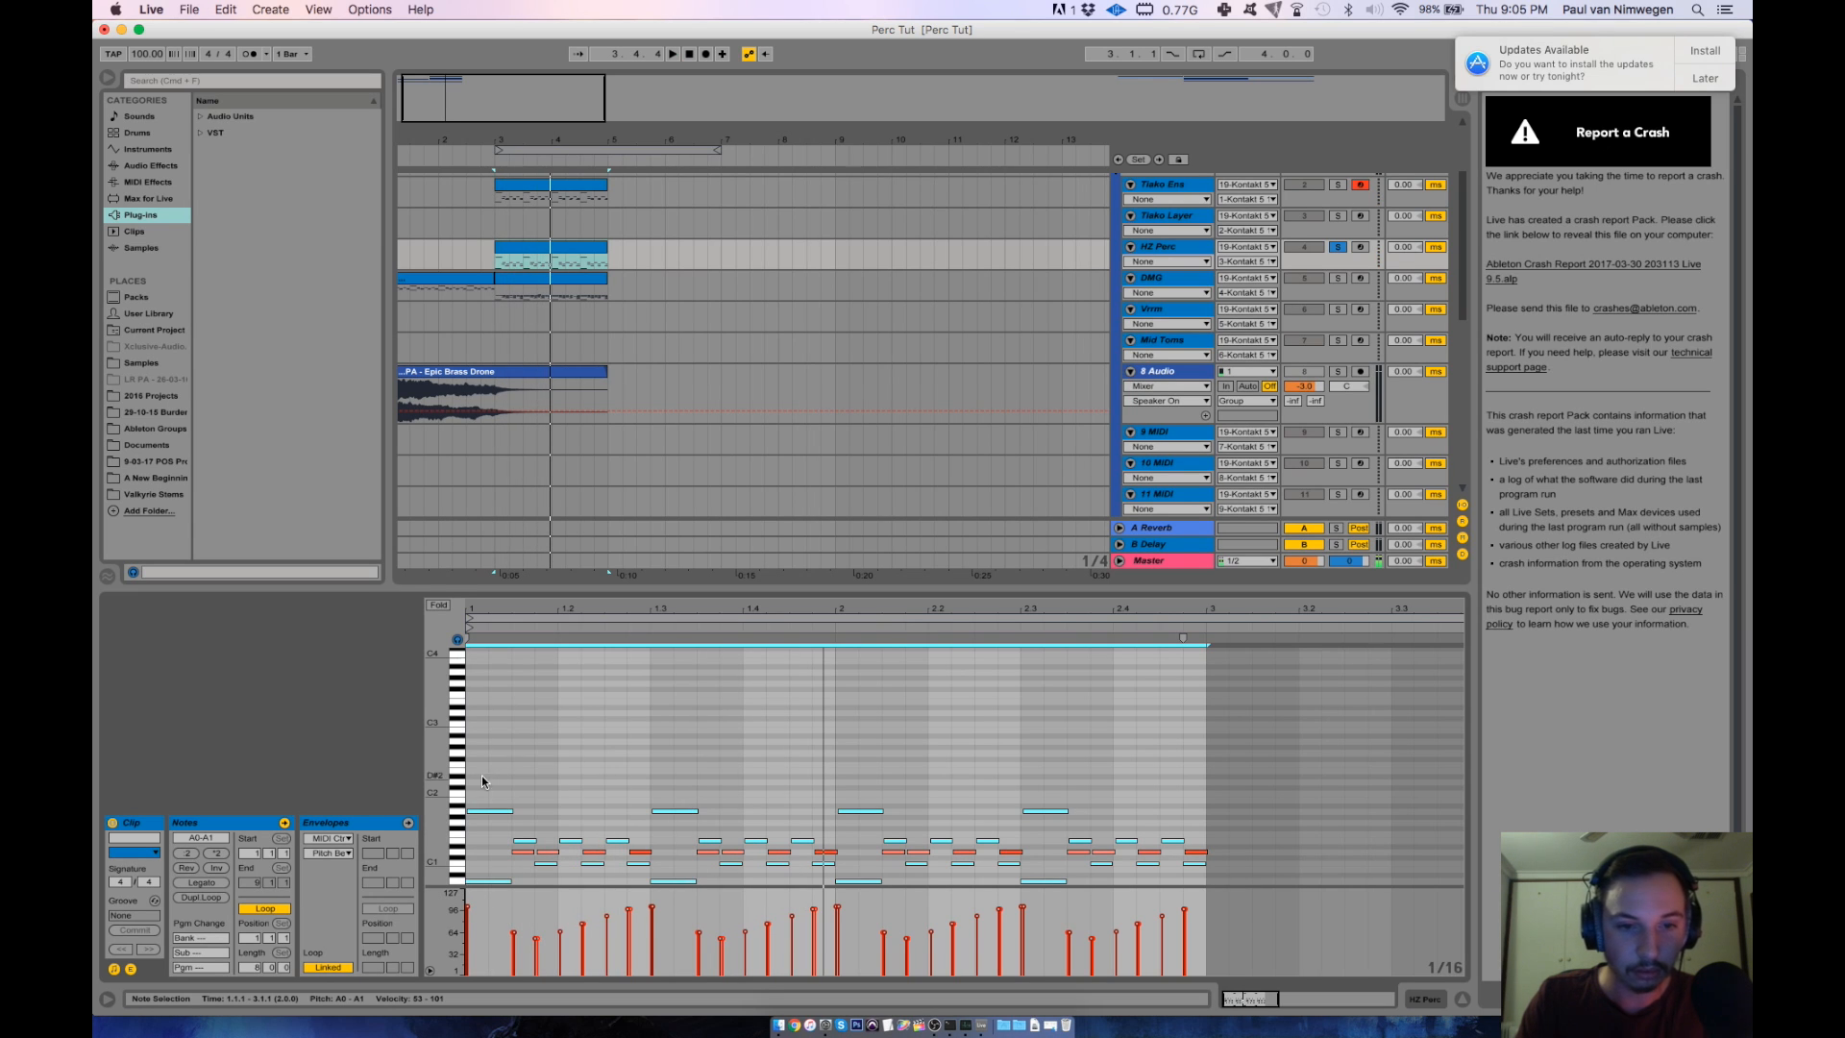
Raise each of the four long on-beat note pairs in the HZ Perc clip three semitones to C1–C2.
left_click_drag(500, 772, 488, 895)
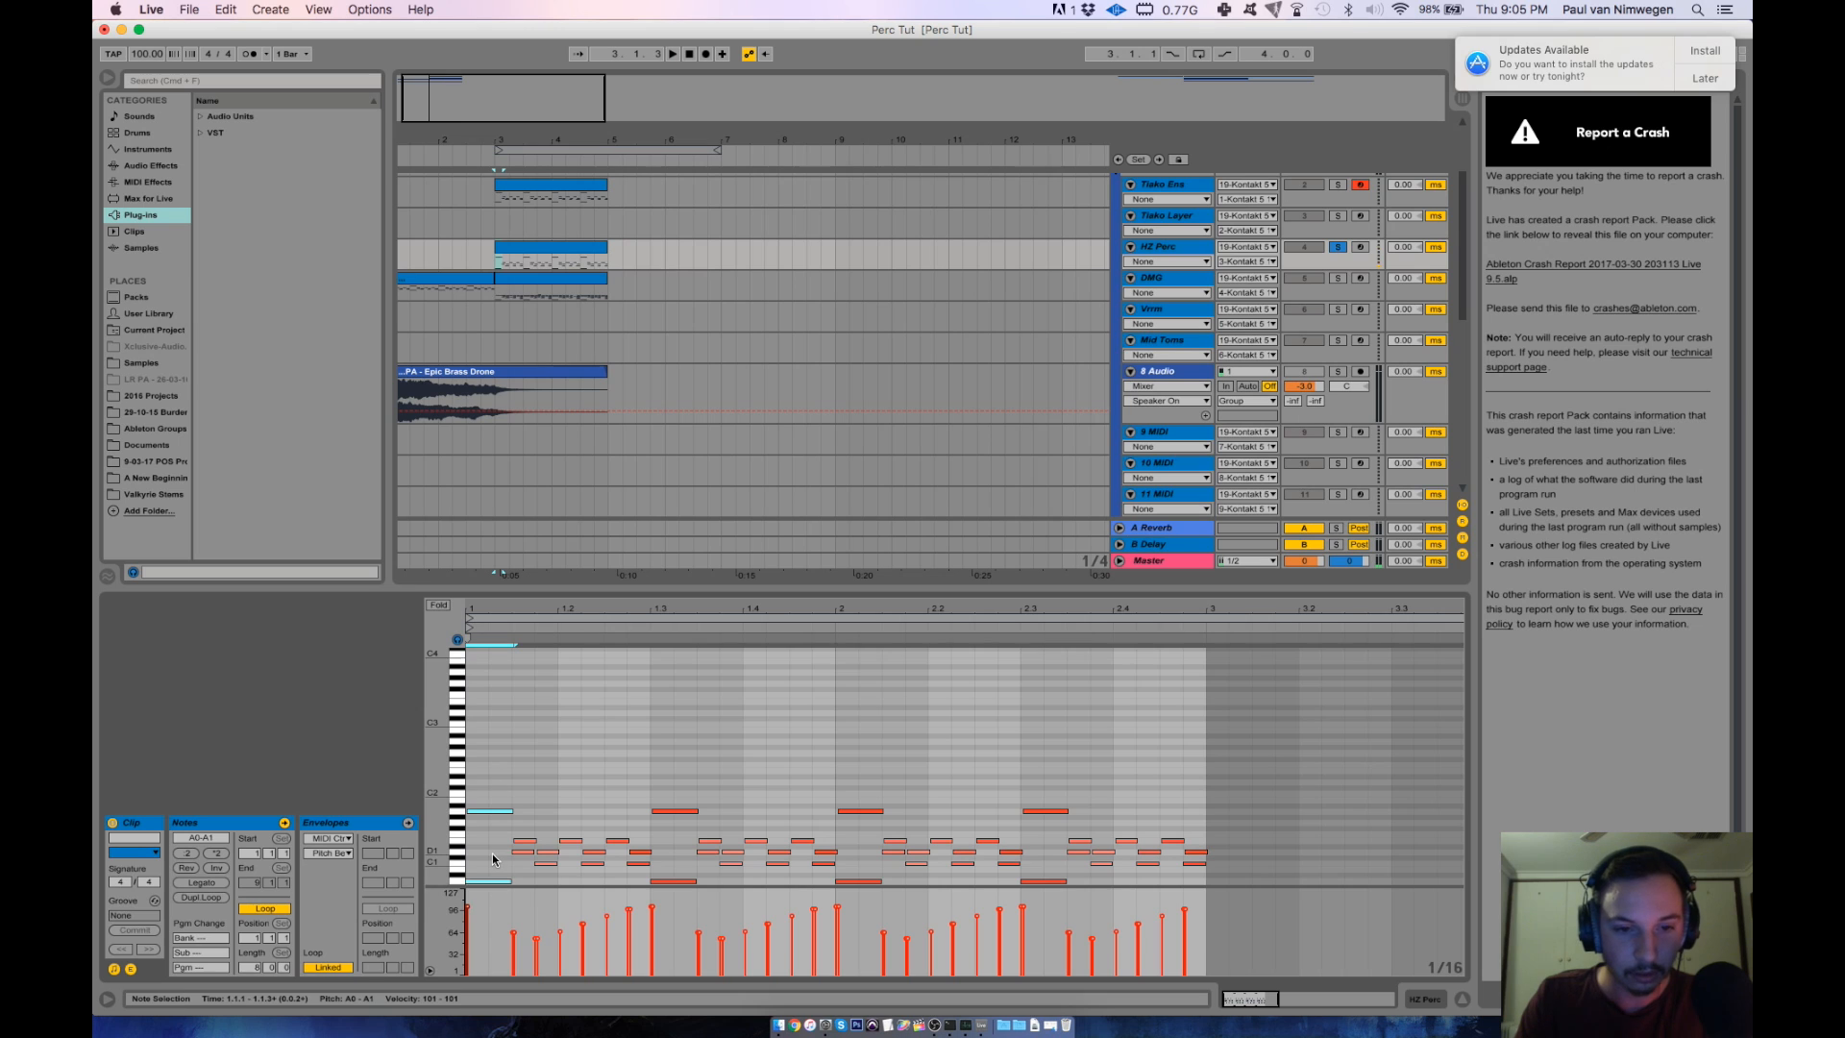
key("Up")
key("Up")
key("Up")
left_click_drag(678, 771, 680, 899)
key("Up")
key("Up")
key("Up")
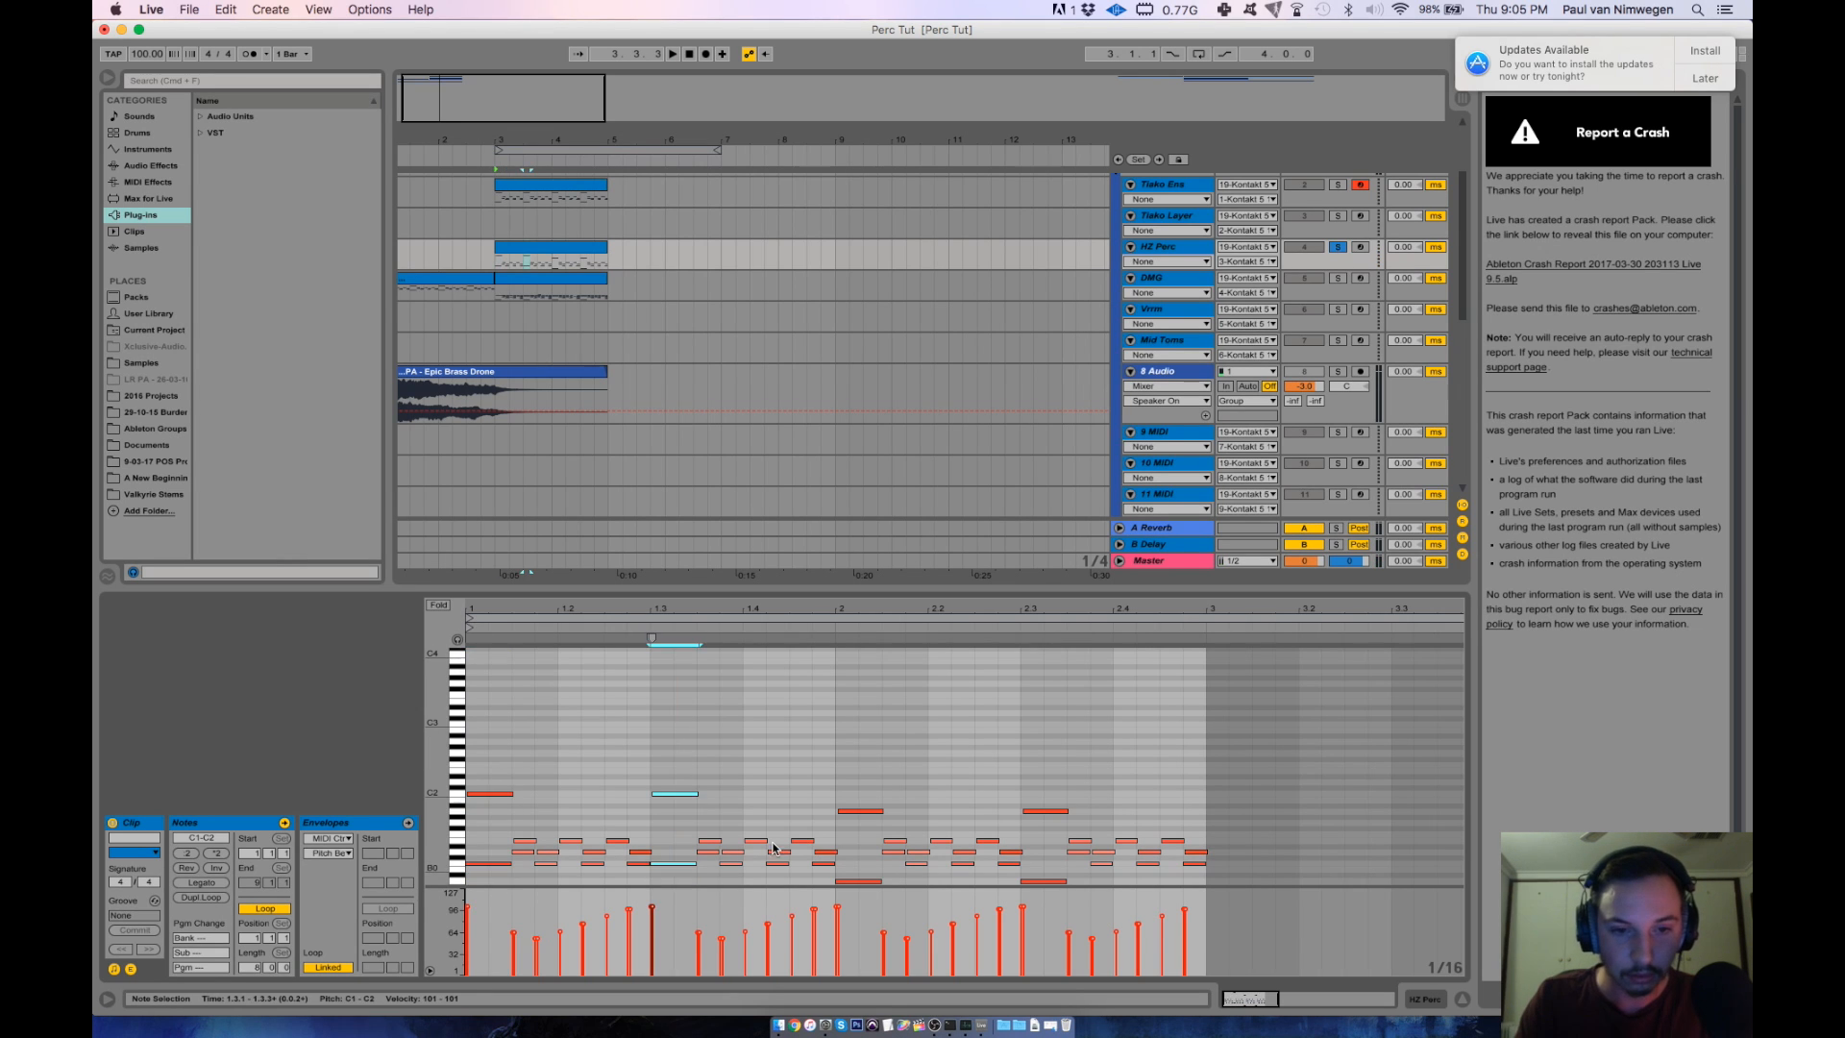
left_click_drag(858, 776, 859, 903)
key("Up")
key("Up")
key("Up")
left_click_drag(1039, 780, 1042, 925)
key("Up")
key("Up")
key("Up")
Play the HZ Perc clip together with the Taiko Ens track and turn off all track solos.
key("space")
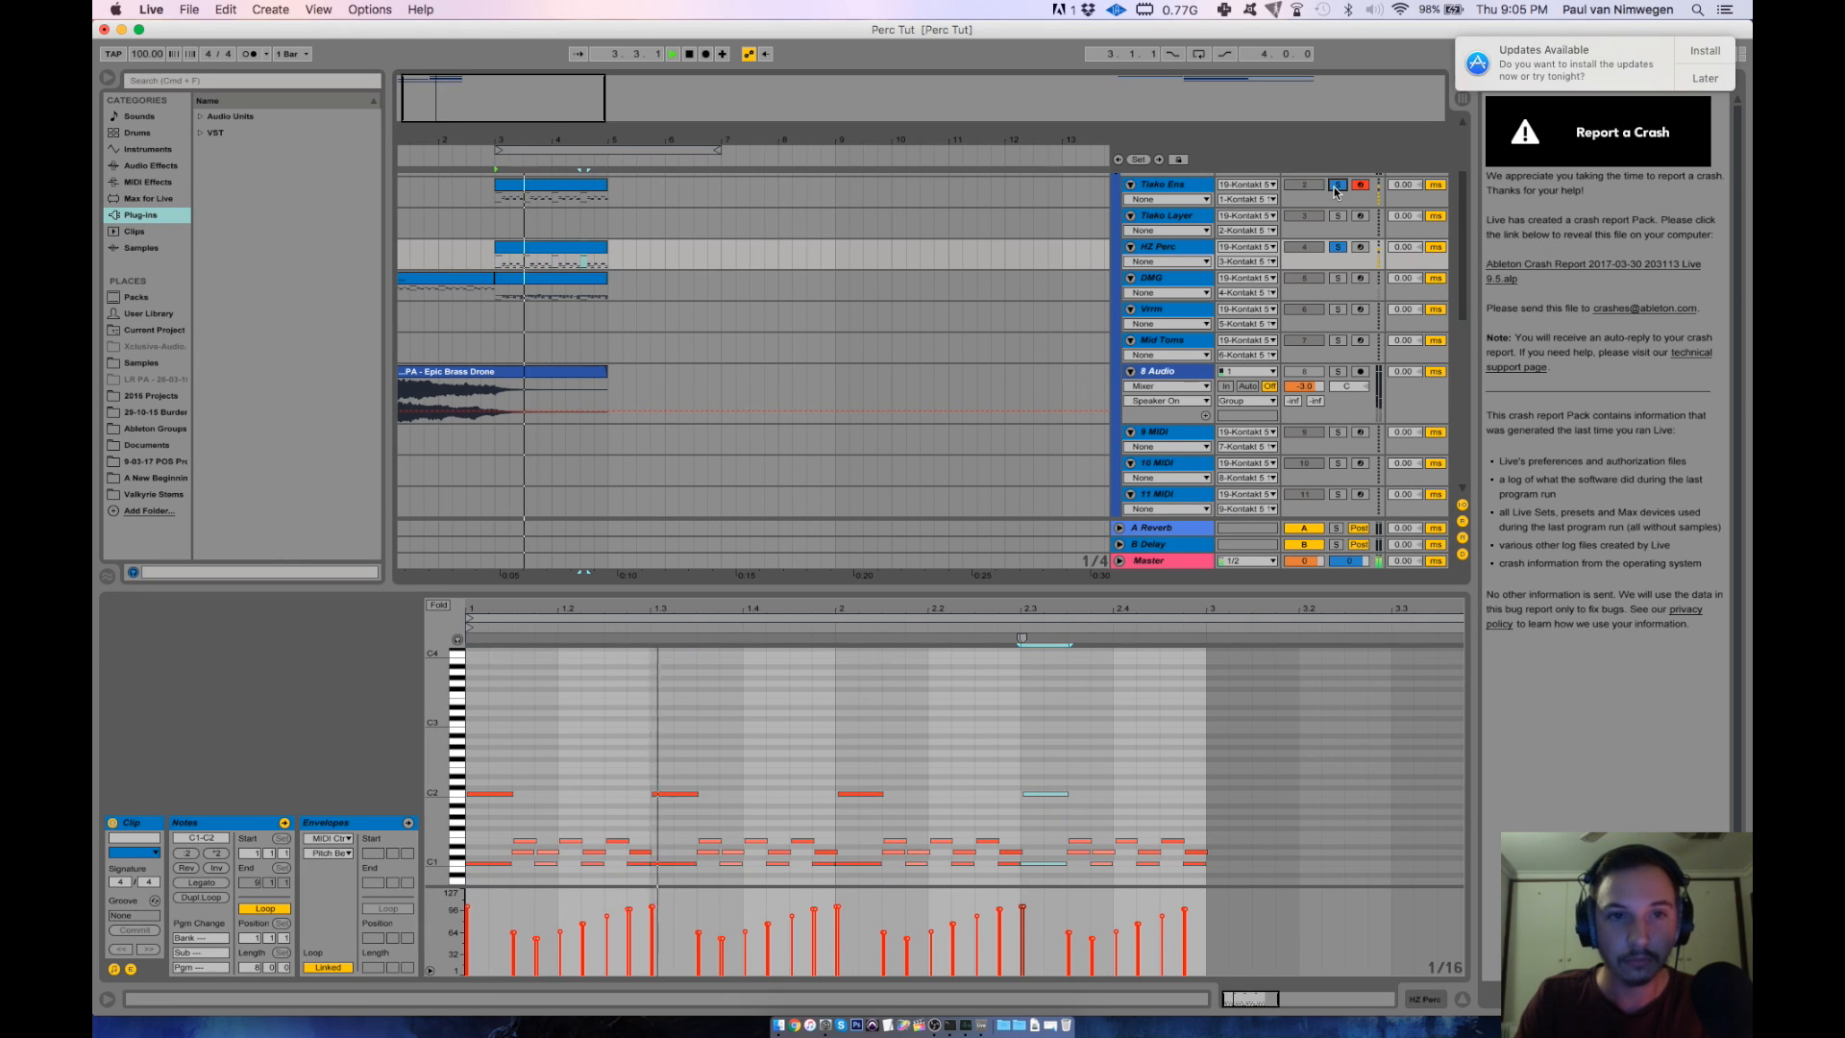
left_click(1337, 186)
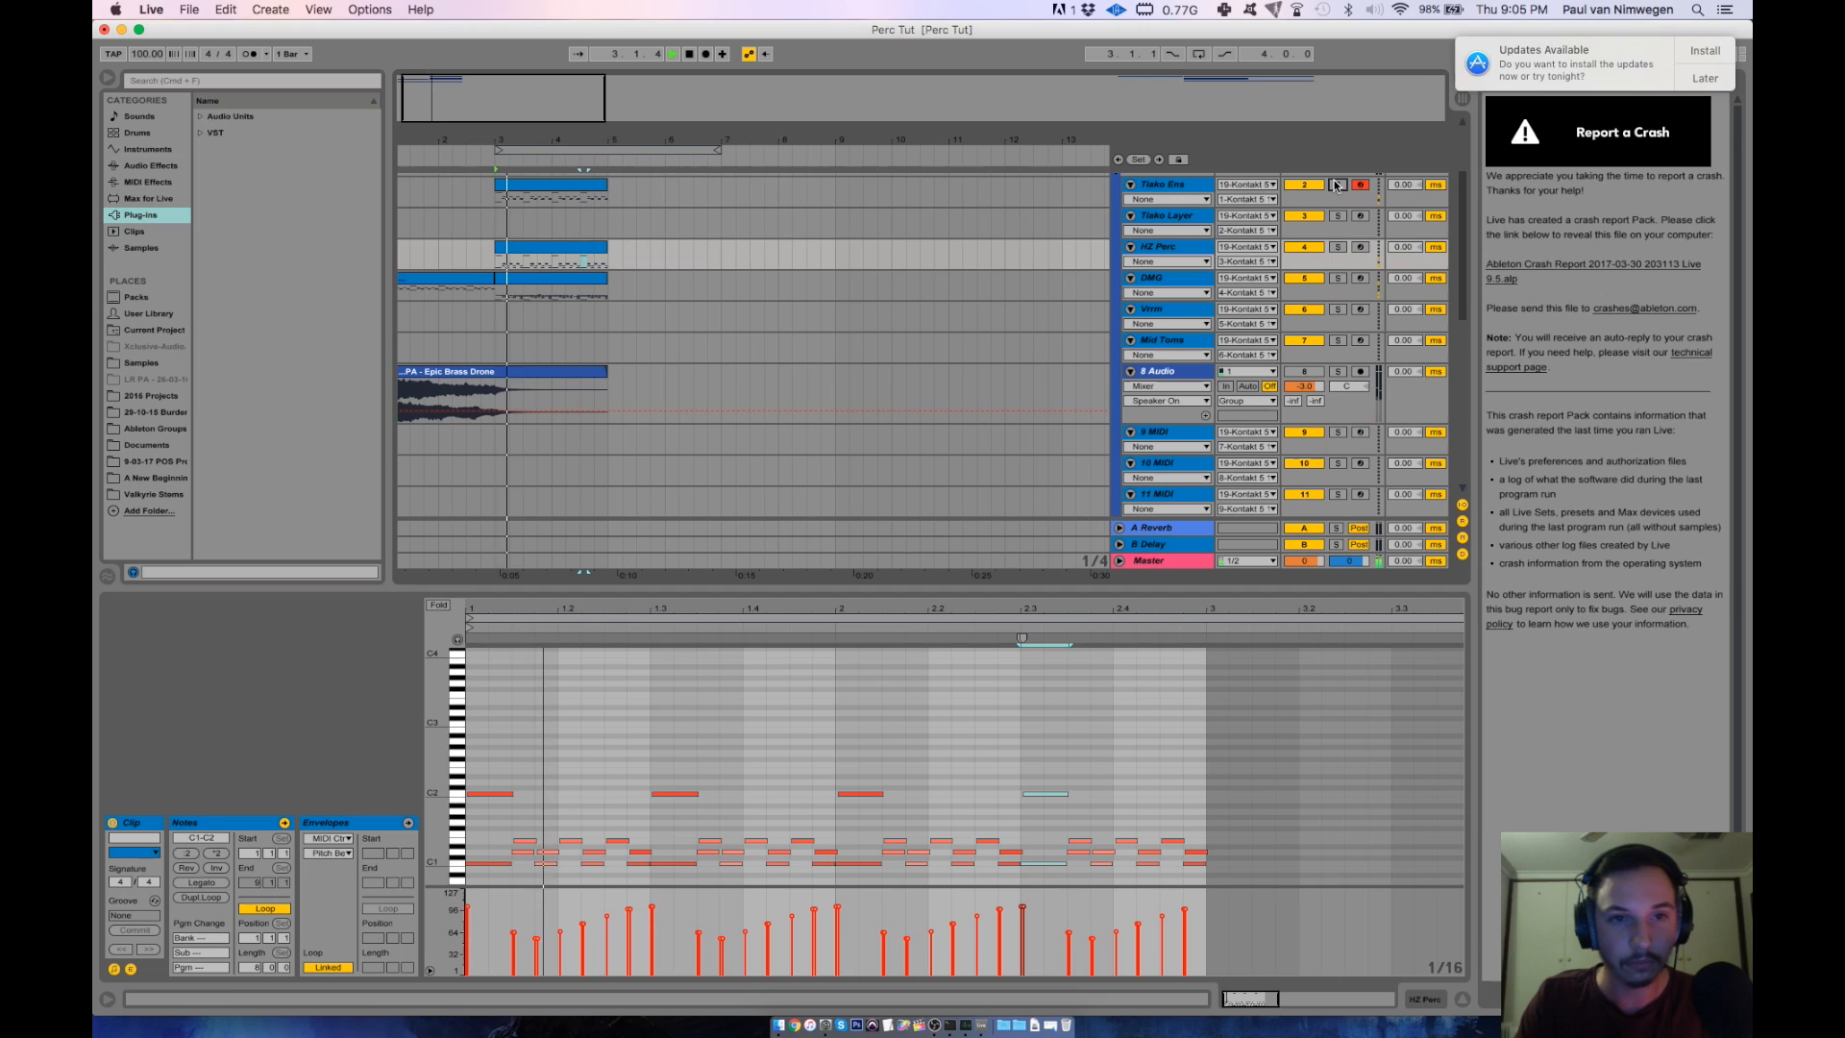
key("space")
In the DMG clip, duplicate the note stack at 2.1.4, raise it to A#1–C#2 and set its velocity to 112.
left_click(575, 279)
left_click_drag(667, 609, 975, 668)
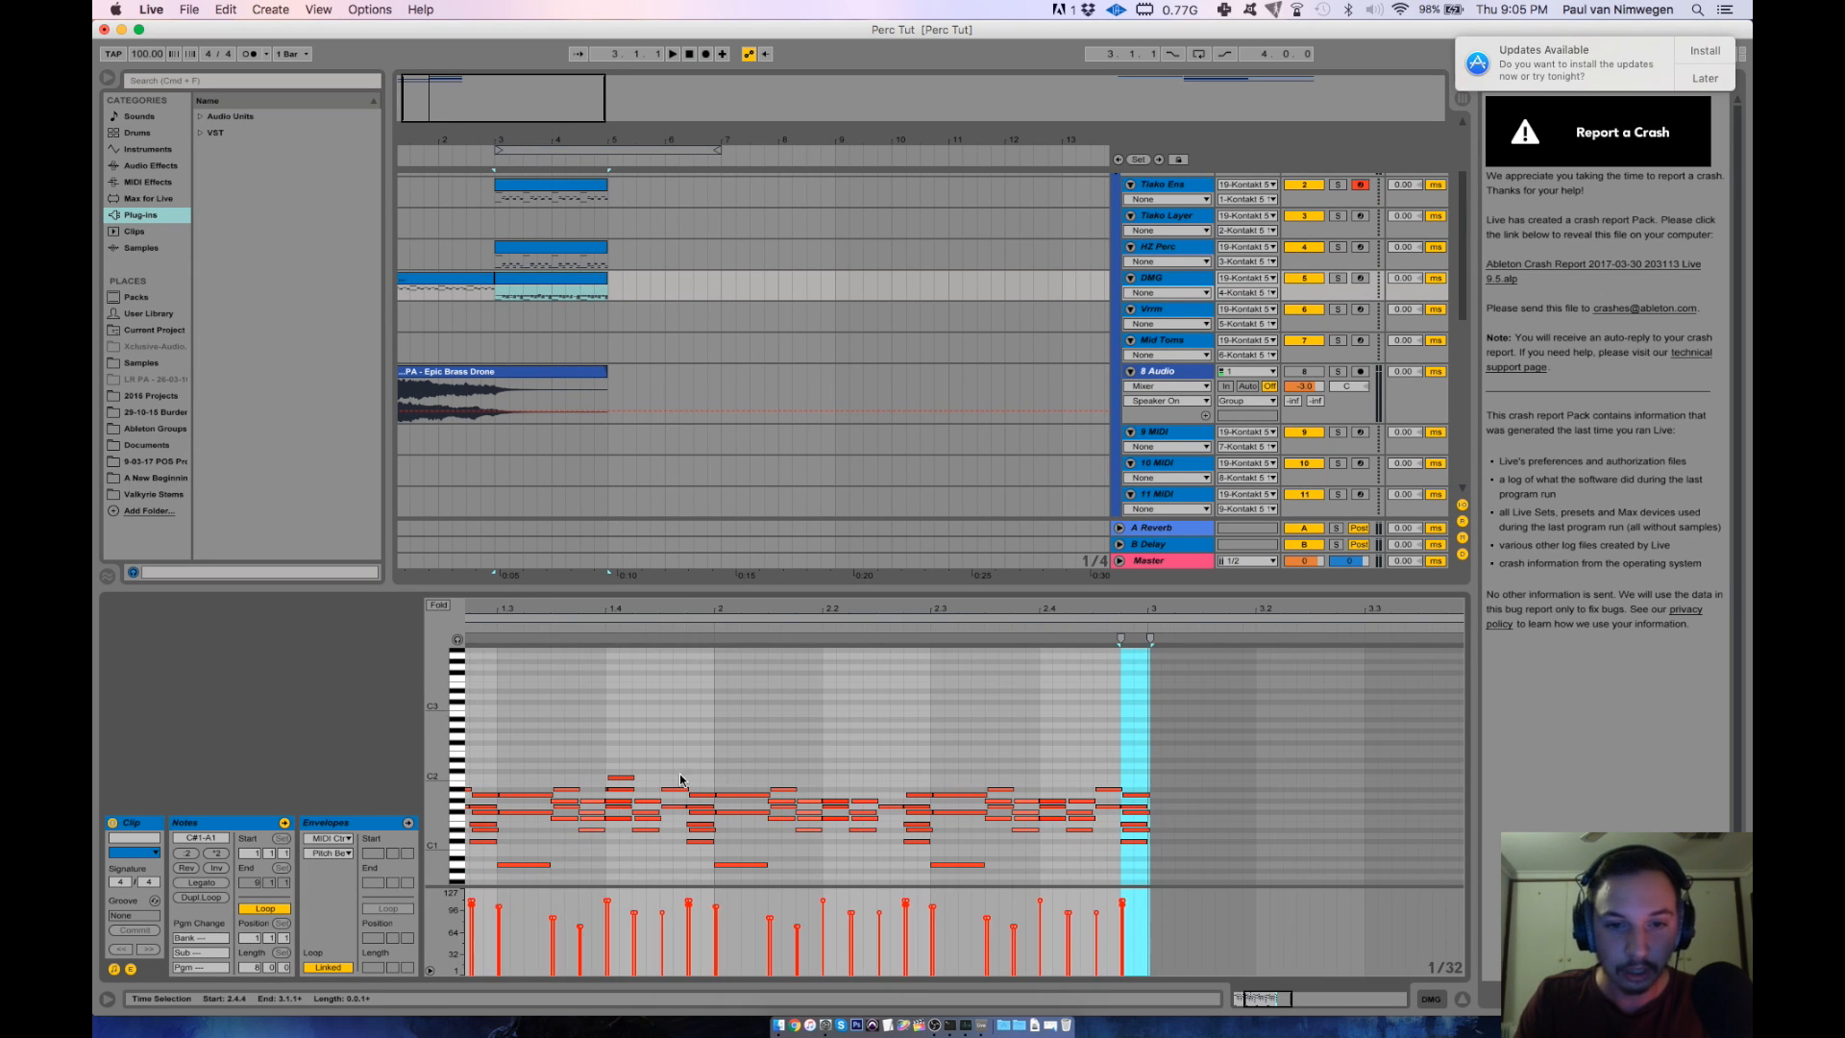
left_click_drag(787, 725, 782, 807)
key("super+d")
key("Up")
key("Up")
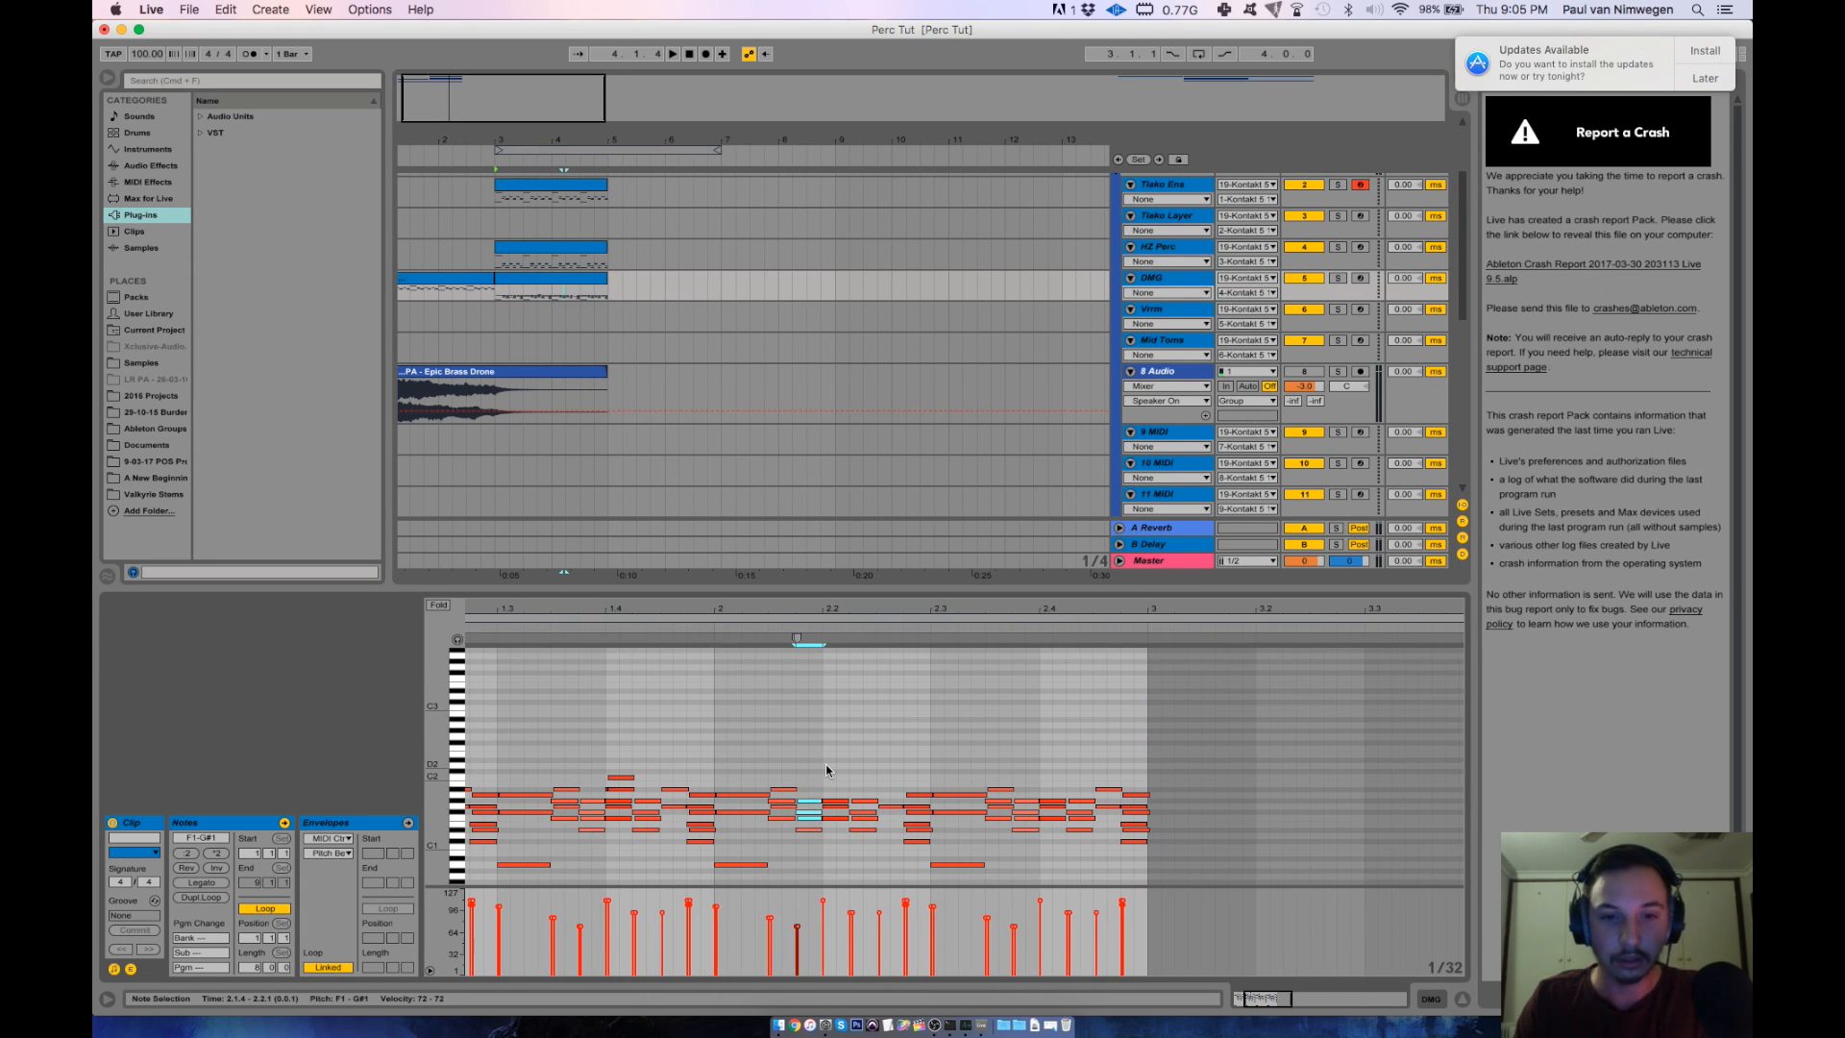
key("Up")
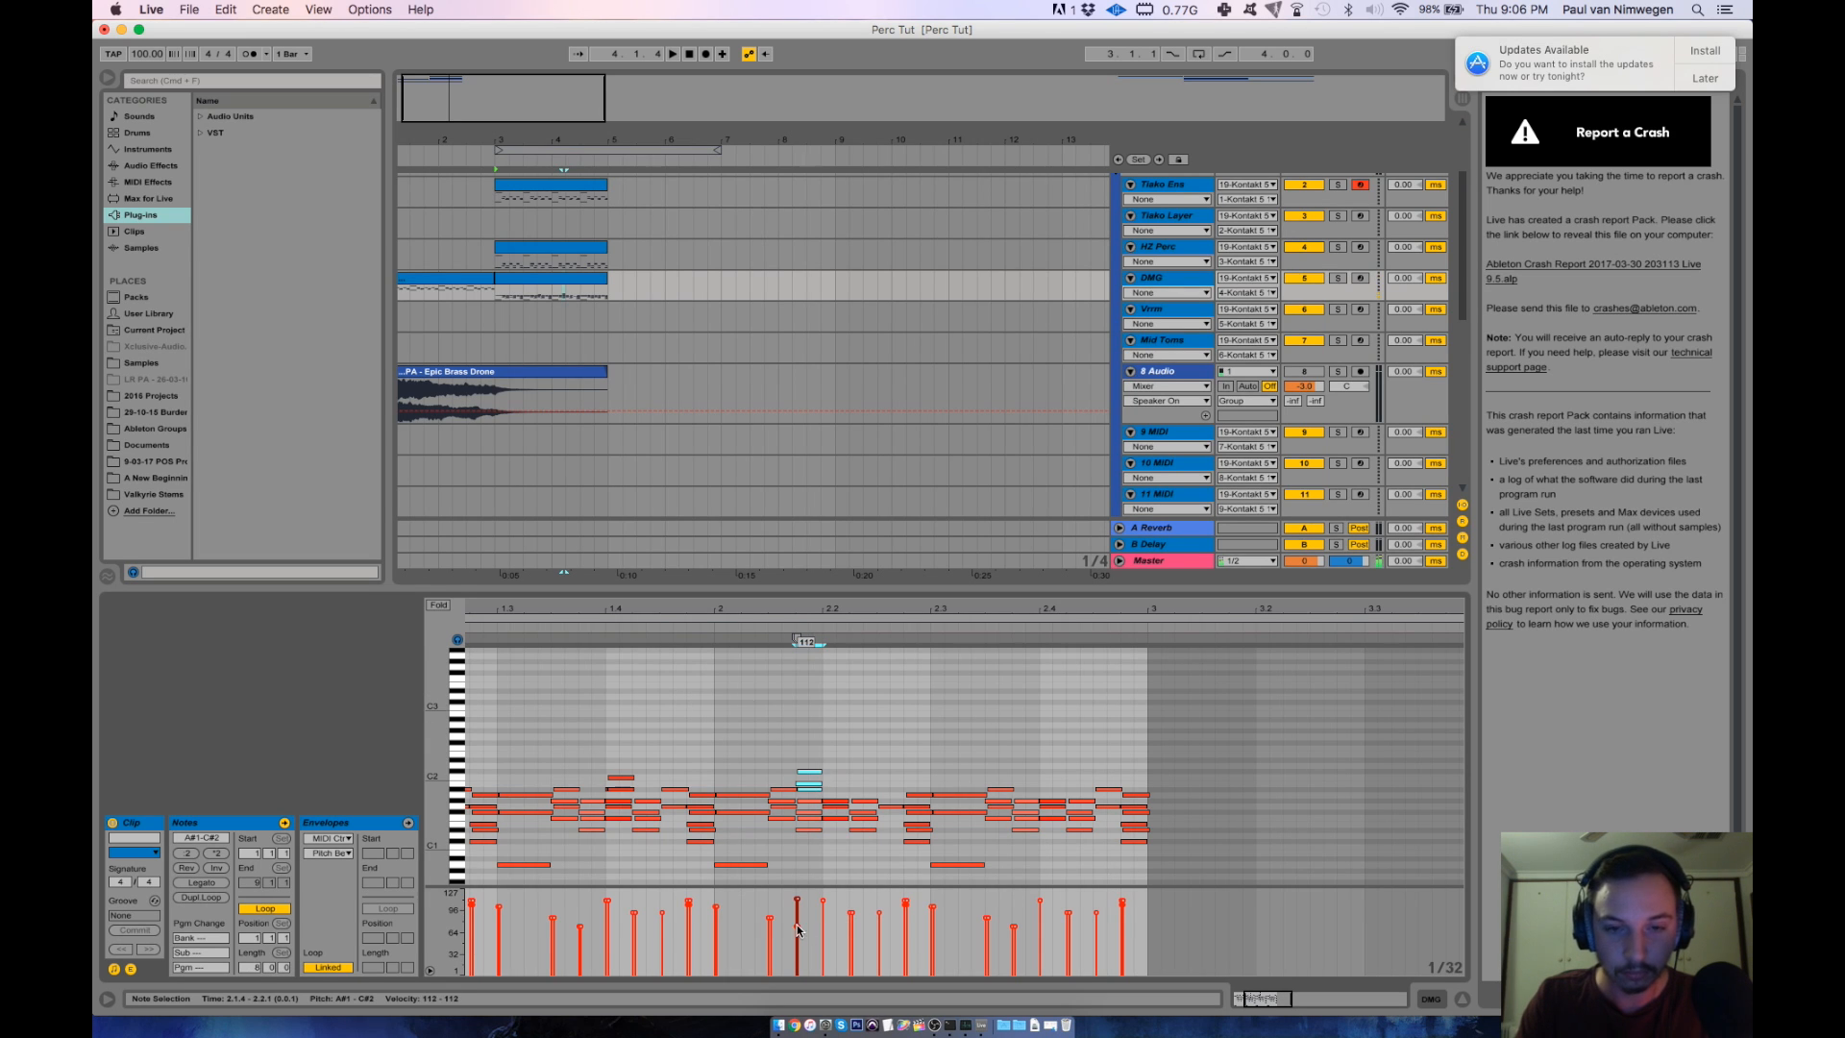
Play back the DMG clip, lower the new accent stack one semitone to A1–C2 and move it to 2.2.3.
key("space")
key("space")
key("Down")
key("Right")
key("Right")
key("Right")
key("Right")
key("Right")
key("Right")
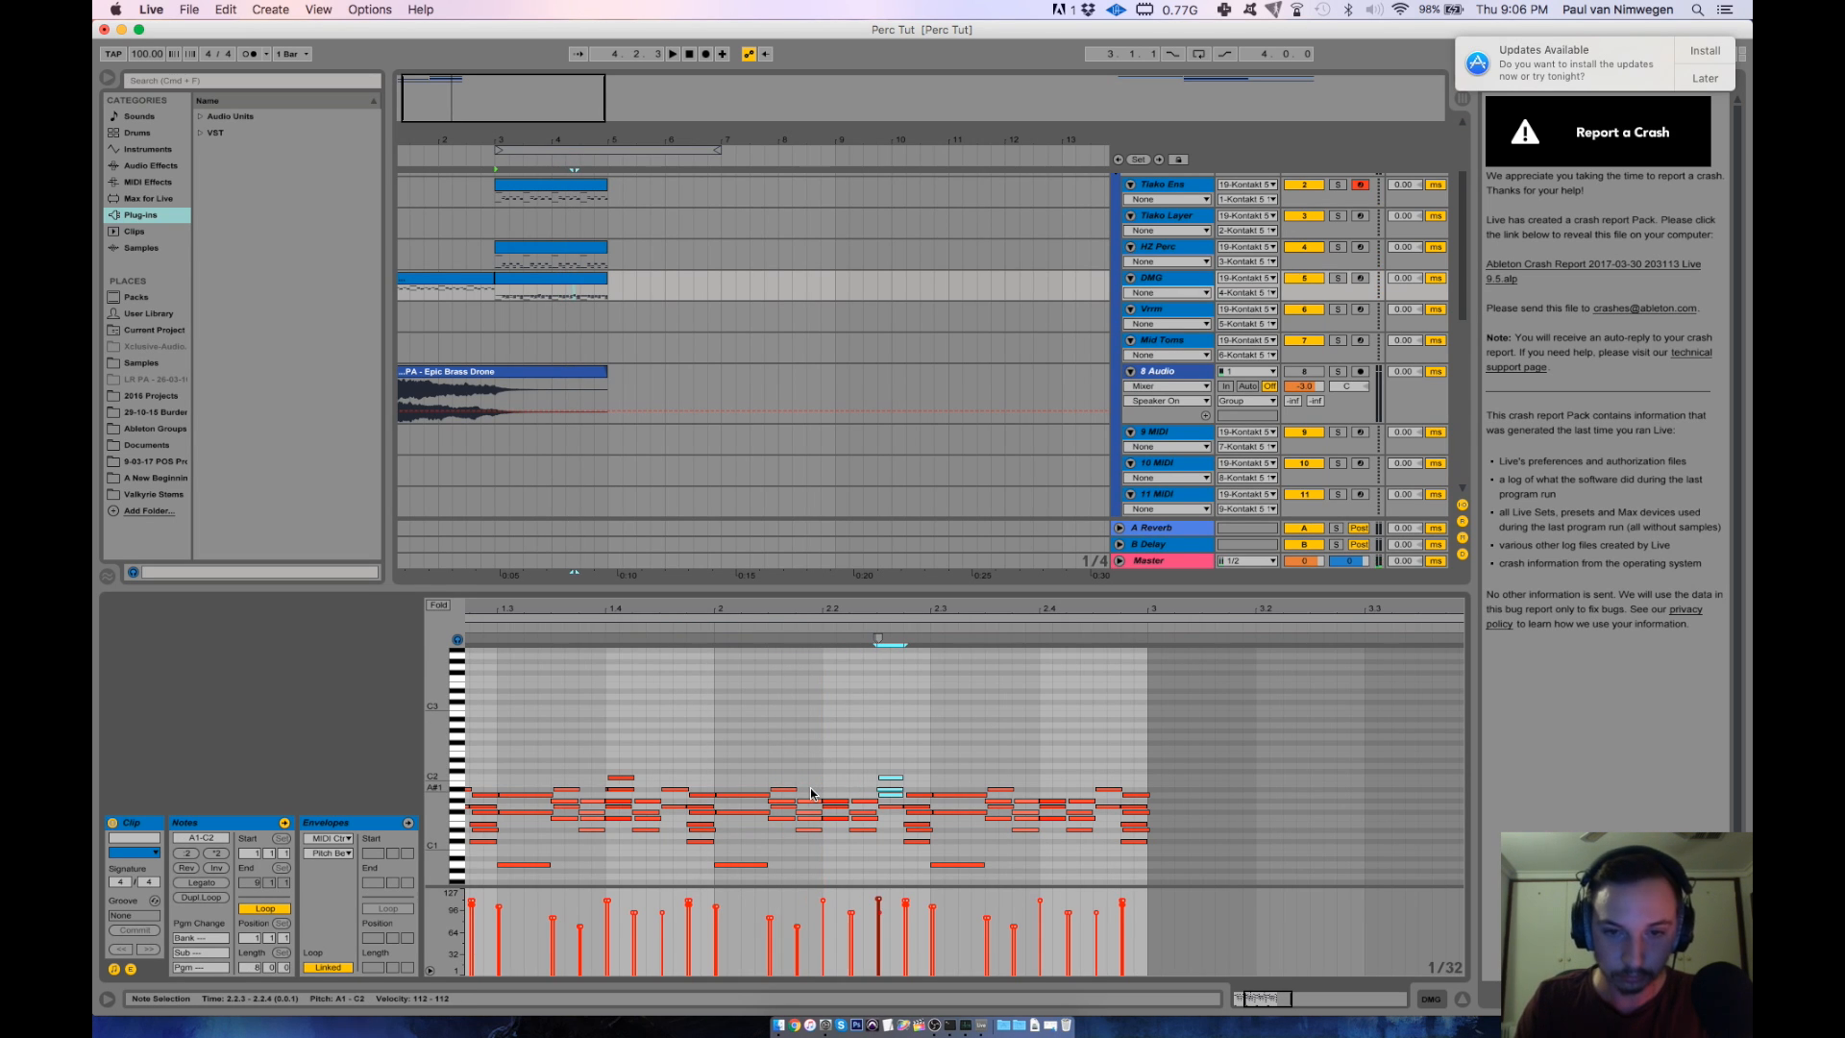
In the DMG clip, duplicate the accent stack at 2.2.3 to 2.2.4 and lower the copy two semitones to G1–A#1.
key("super+d")
key("Down")
key("Down")
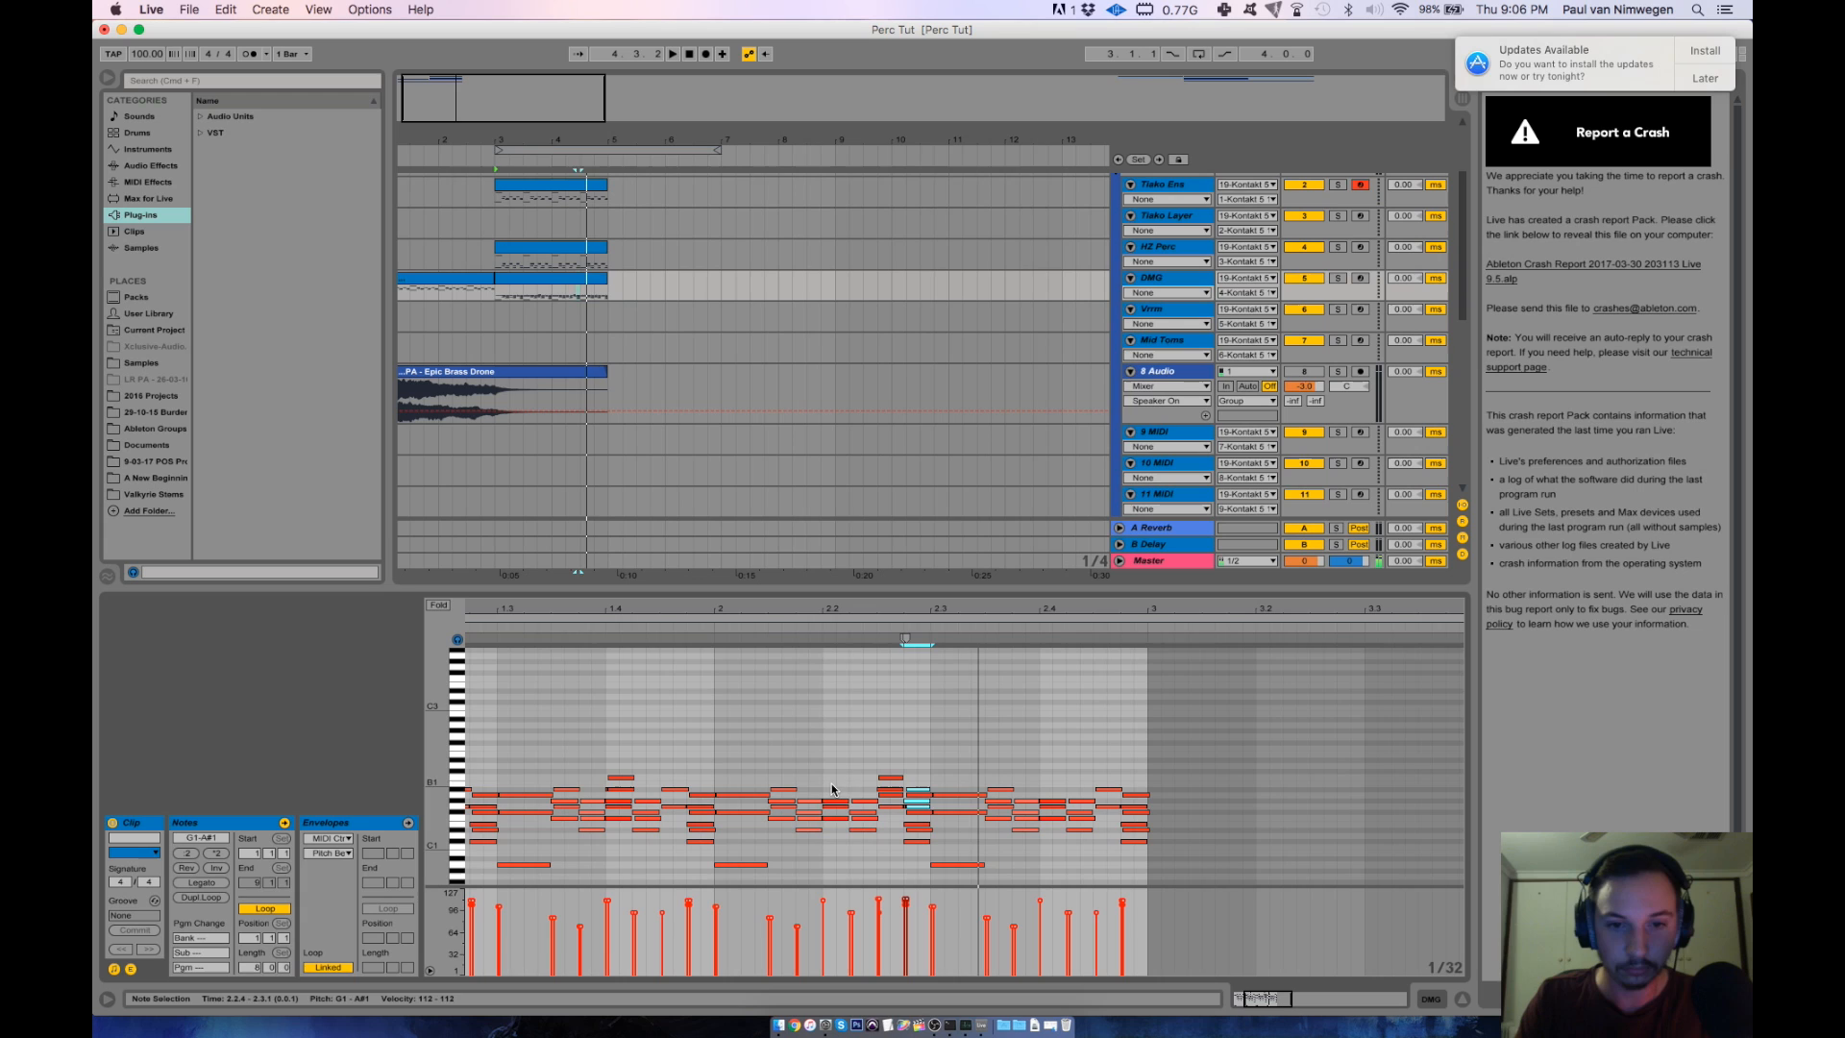
Copy the note stack at 2.2.1 to 2.1.4 and raise it three semitones to G#1–C#2.
left_click_drag(829, 780, 838, 833)
key("Left")
key("Up")
key("Up")
key("Up")
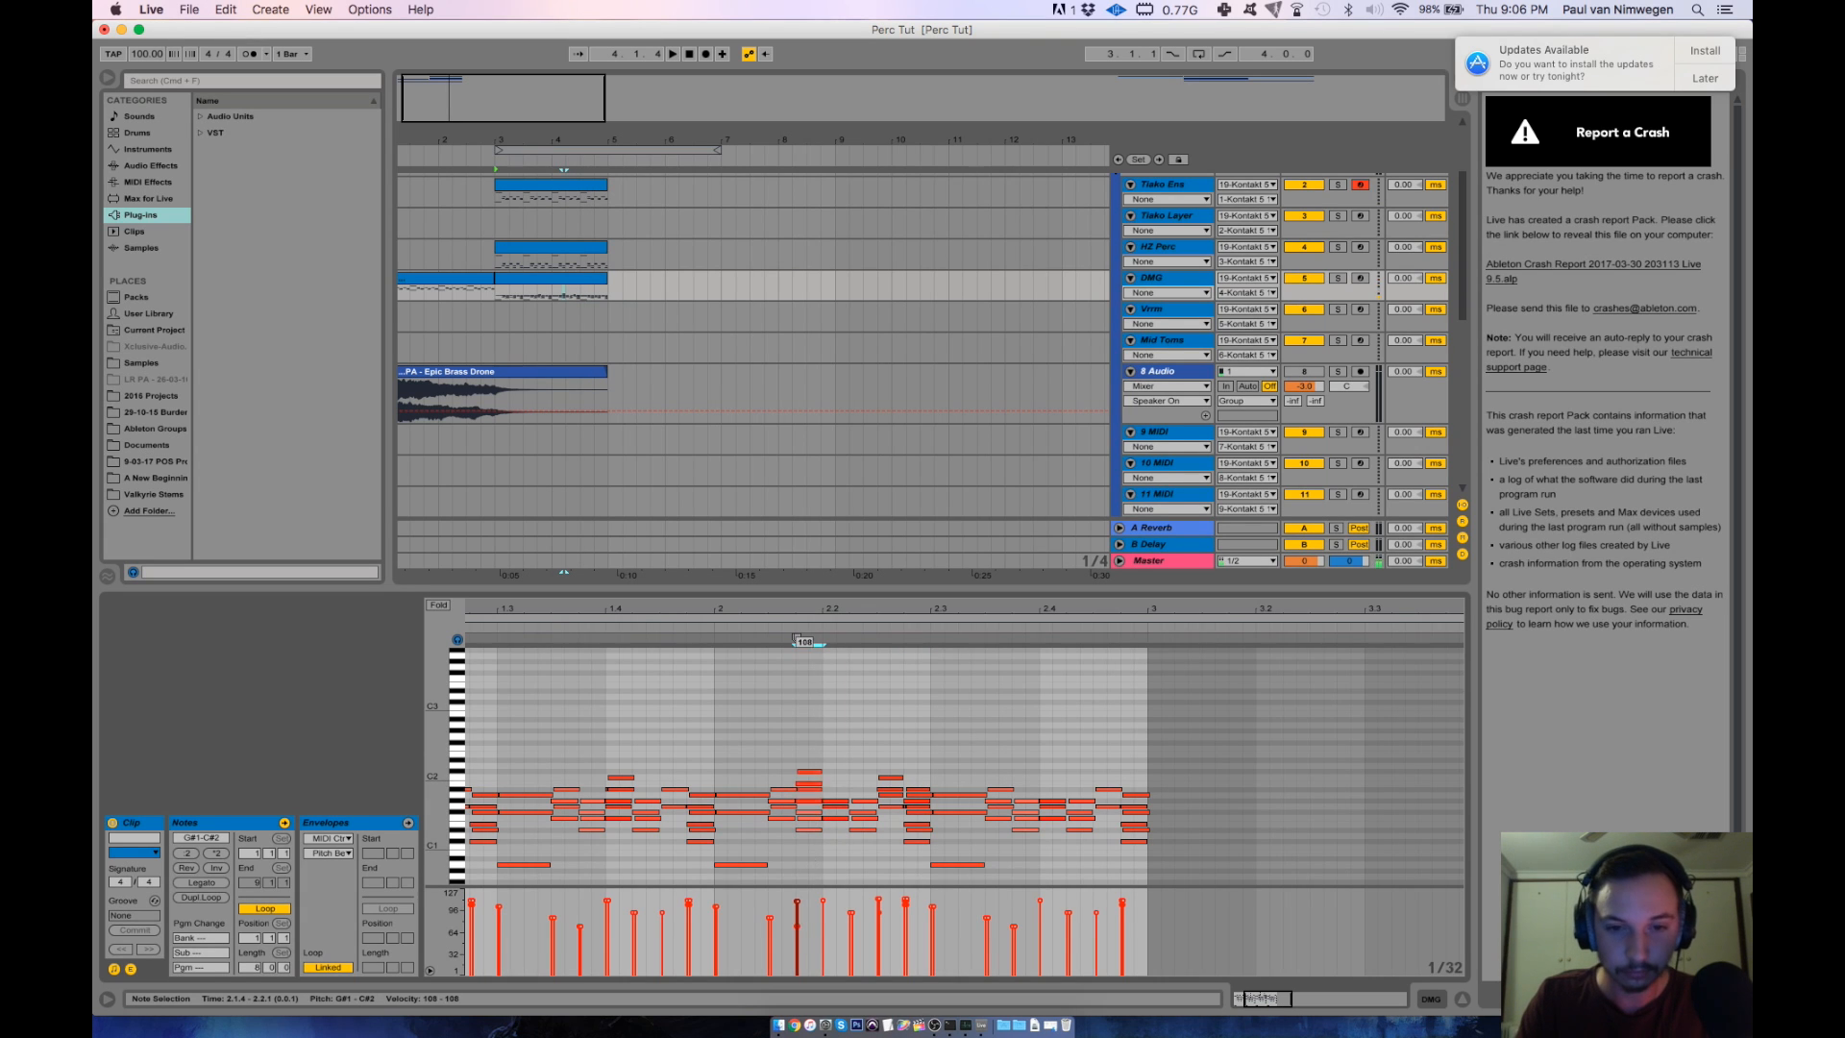
Play back the DMG clip around the new accents and lower the velocity of the note stack at 2.2.1.
key("space")
key("space")
left_click_drag(829, 781, 840, 827)
left_click_drag(823, 901, 822, 931)
left_click(709, 630)
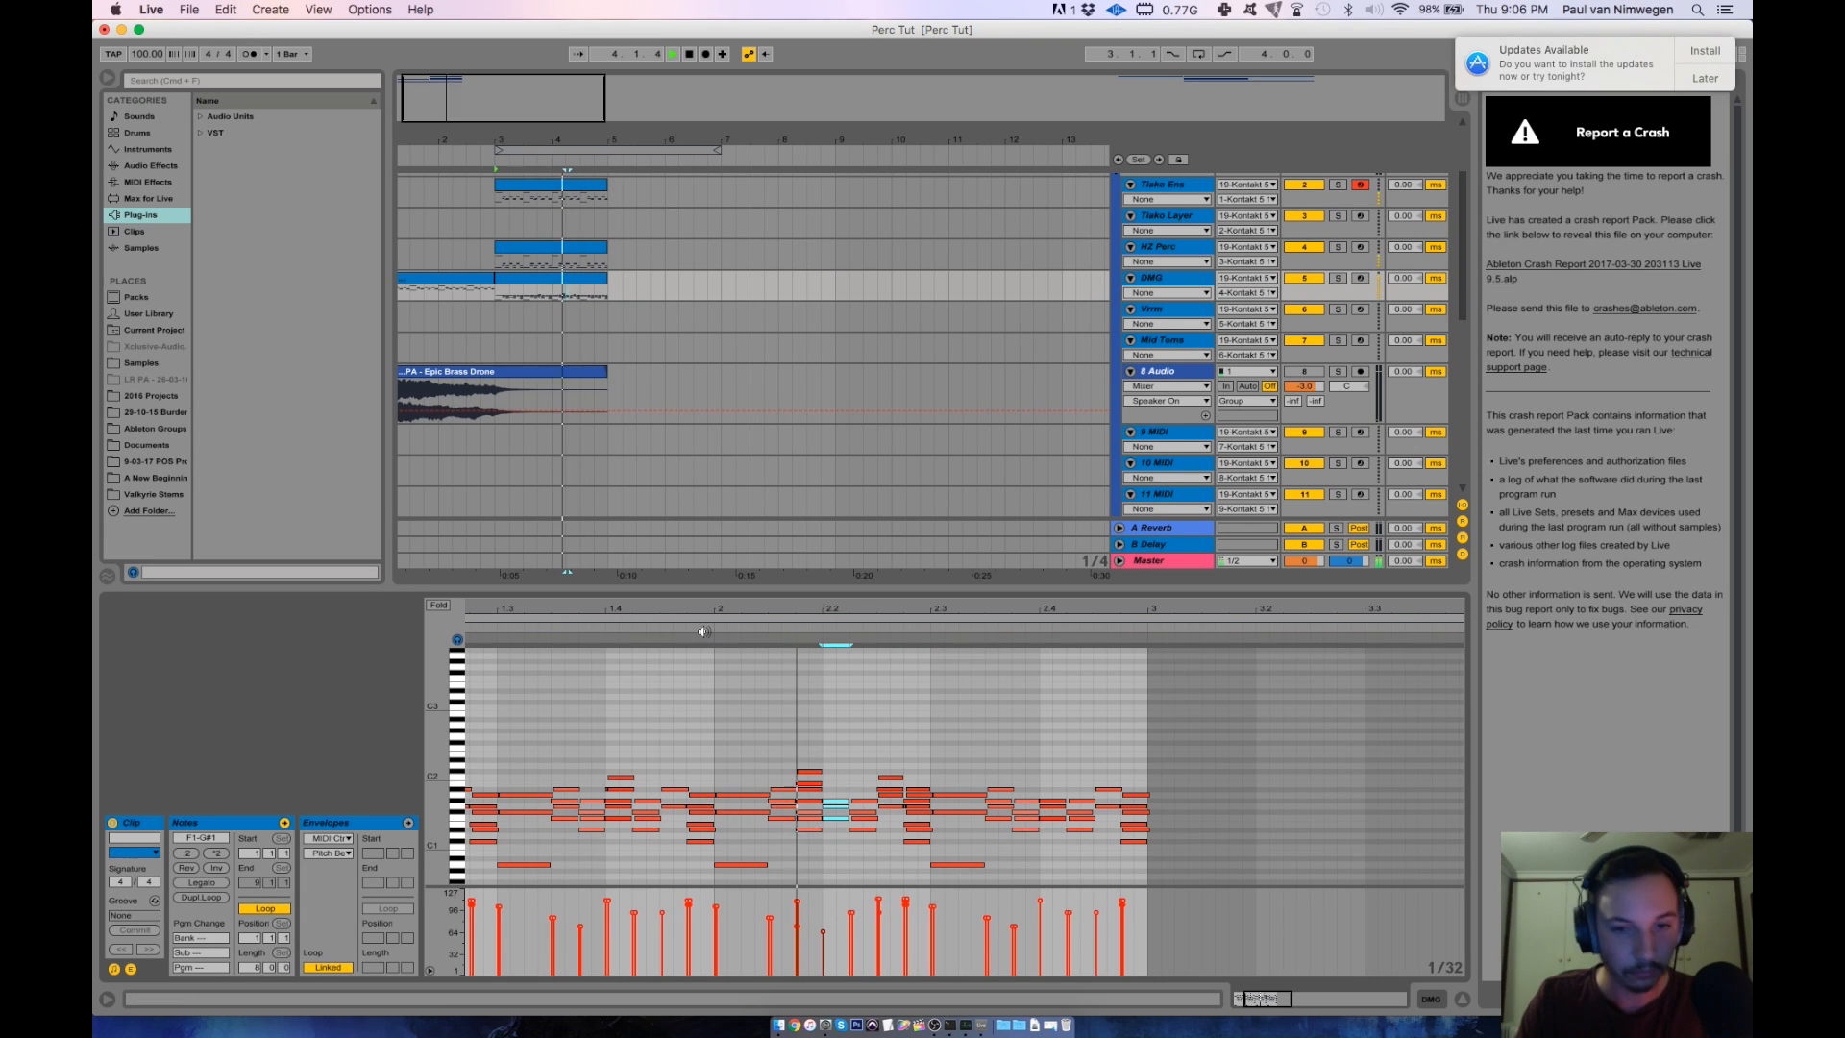
key("space")
Duplicate the long note stack at 2.3.1 to 2.3.3 in place of the shorter notes there.
left_click_drag(963, 755, 973, 867)
key("super+d")
key("Left")
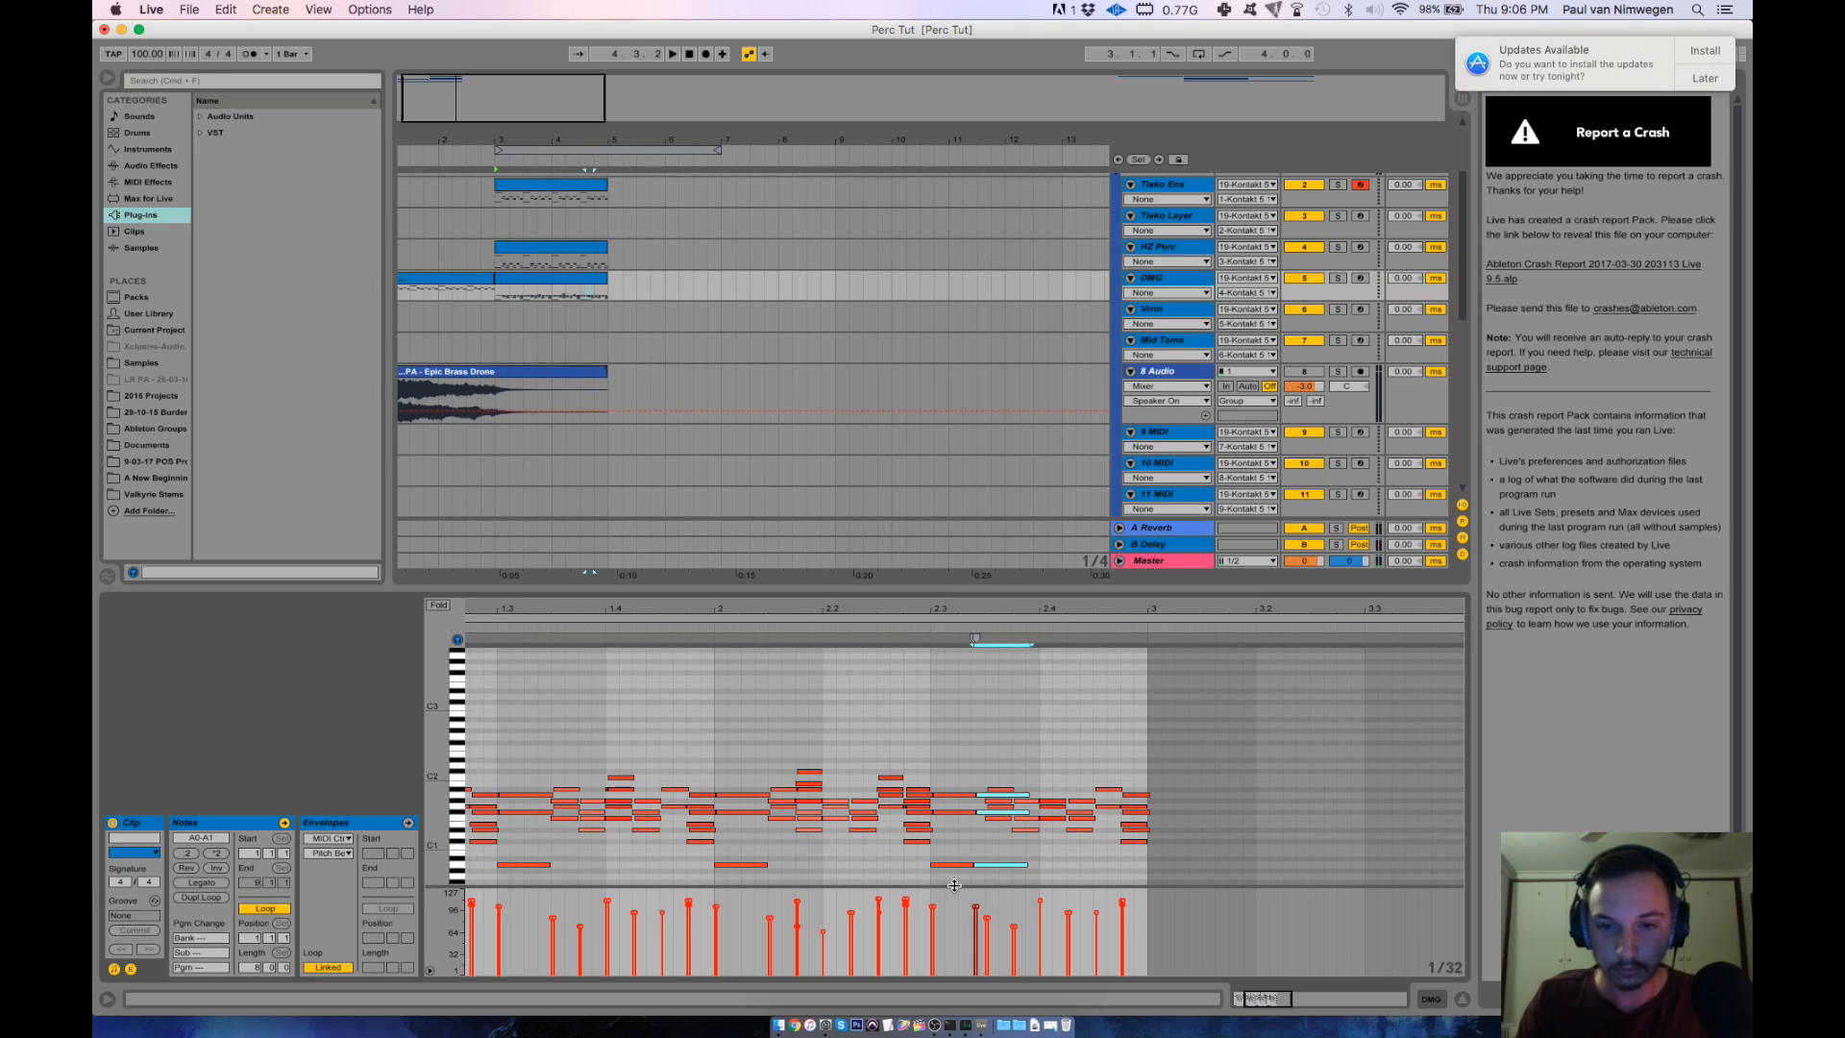
key("Delete")
key("Delete")
left_click_drag(998, 773, 995, 879)
key("super+d")
key("Left")
Layer two copies of the A0 notes between 2.3.1 and 2.4.1, one four semitones higher and the other three semitones above that.
scroll(961, 846, "right", 1)
key("super+c")
key("super+v")
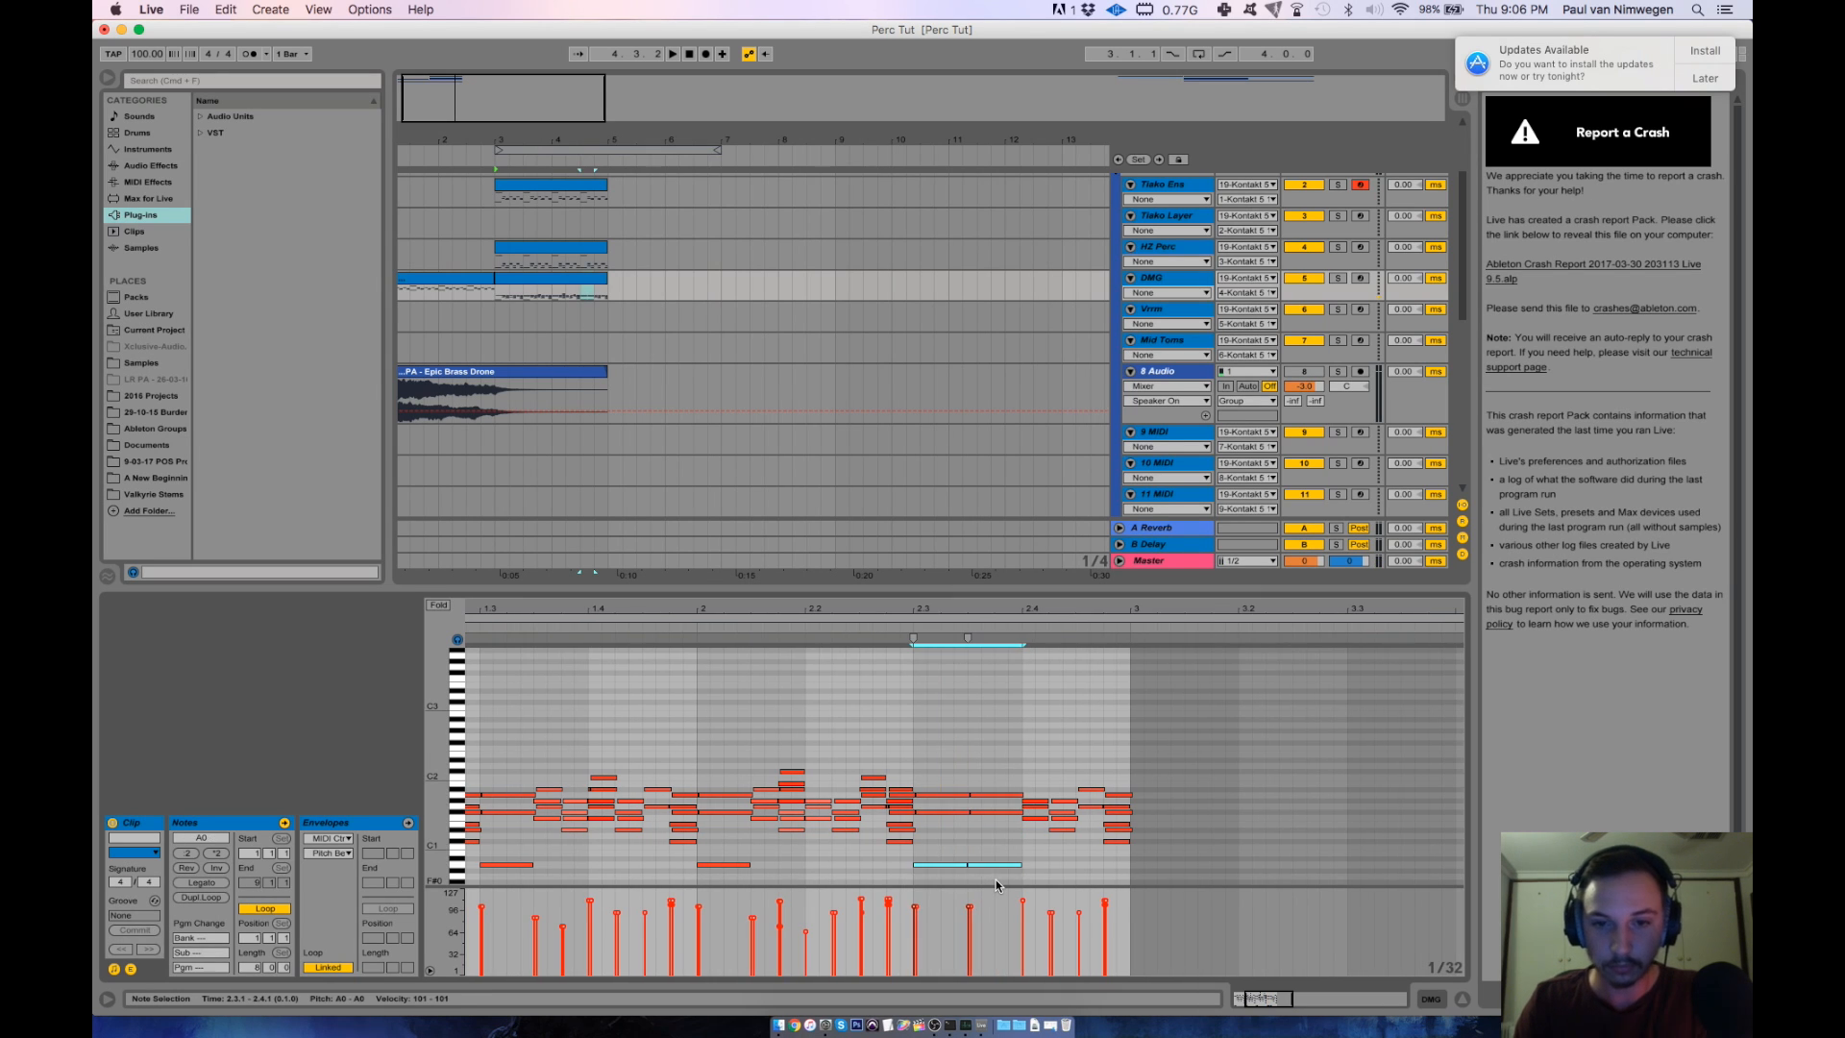
key("Up")
key("Up")
key("Up")
key("Up")
key("super+c")
key("super+v")
key("Up")
key("Up")
key("Up")
key("super+Right")
Raise the velocity of all notes between 2.3.1 and 2.4.1 slightly and play the arrangement from the DMG clip's start.
left_click_drag(949, 777, 1019, 889)
scroll(970, 797, "up", 1)
left_click_drag(986, 906, 986, 899)
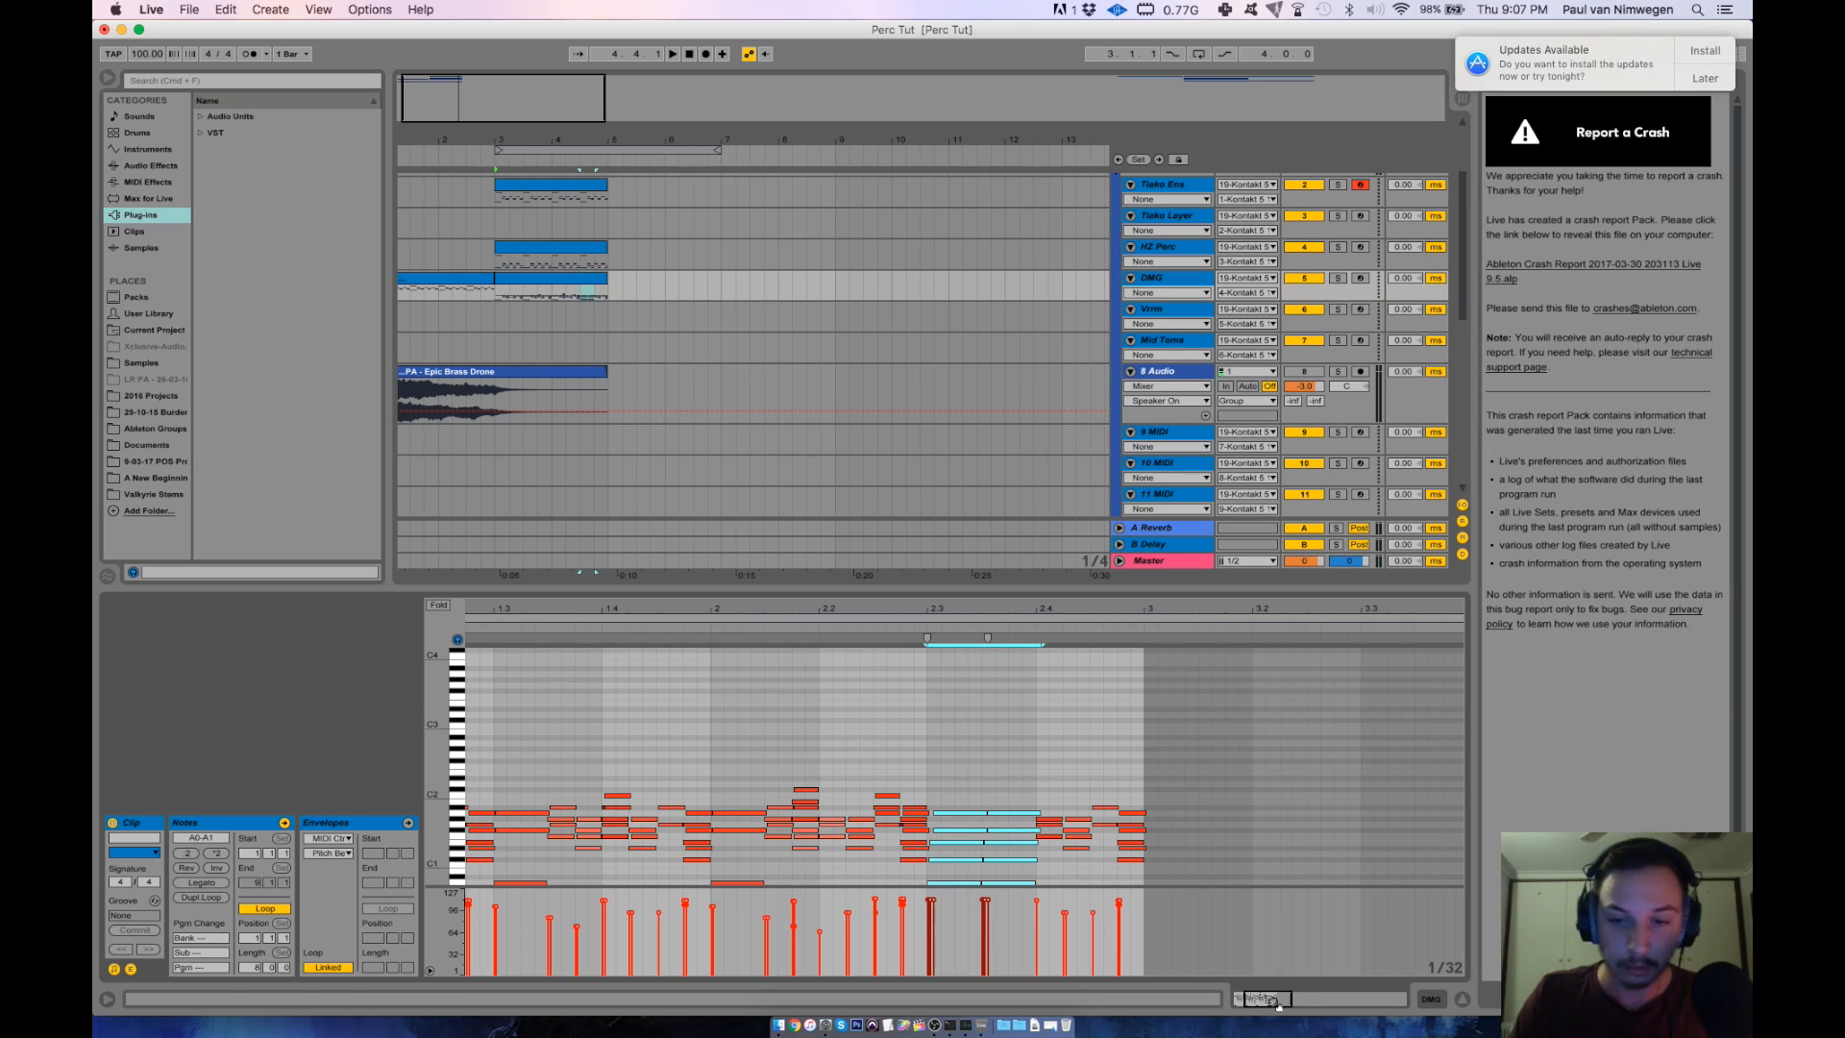
left_click_drag(1273, 999, 1318, 957)
left_click(467, 687)
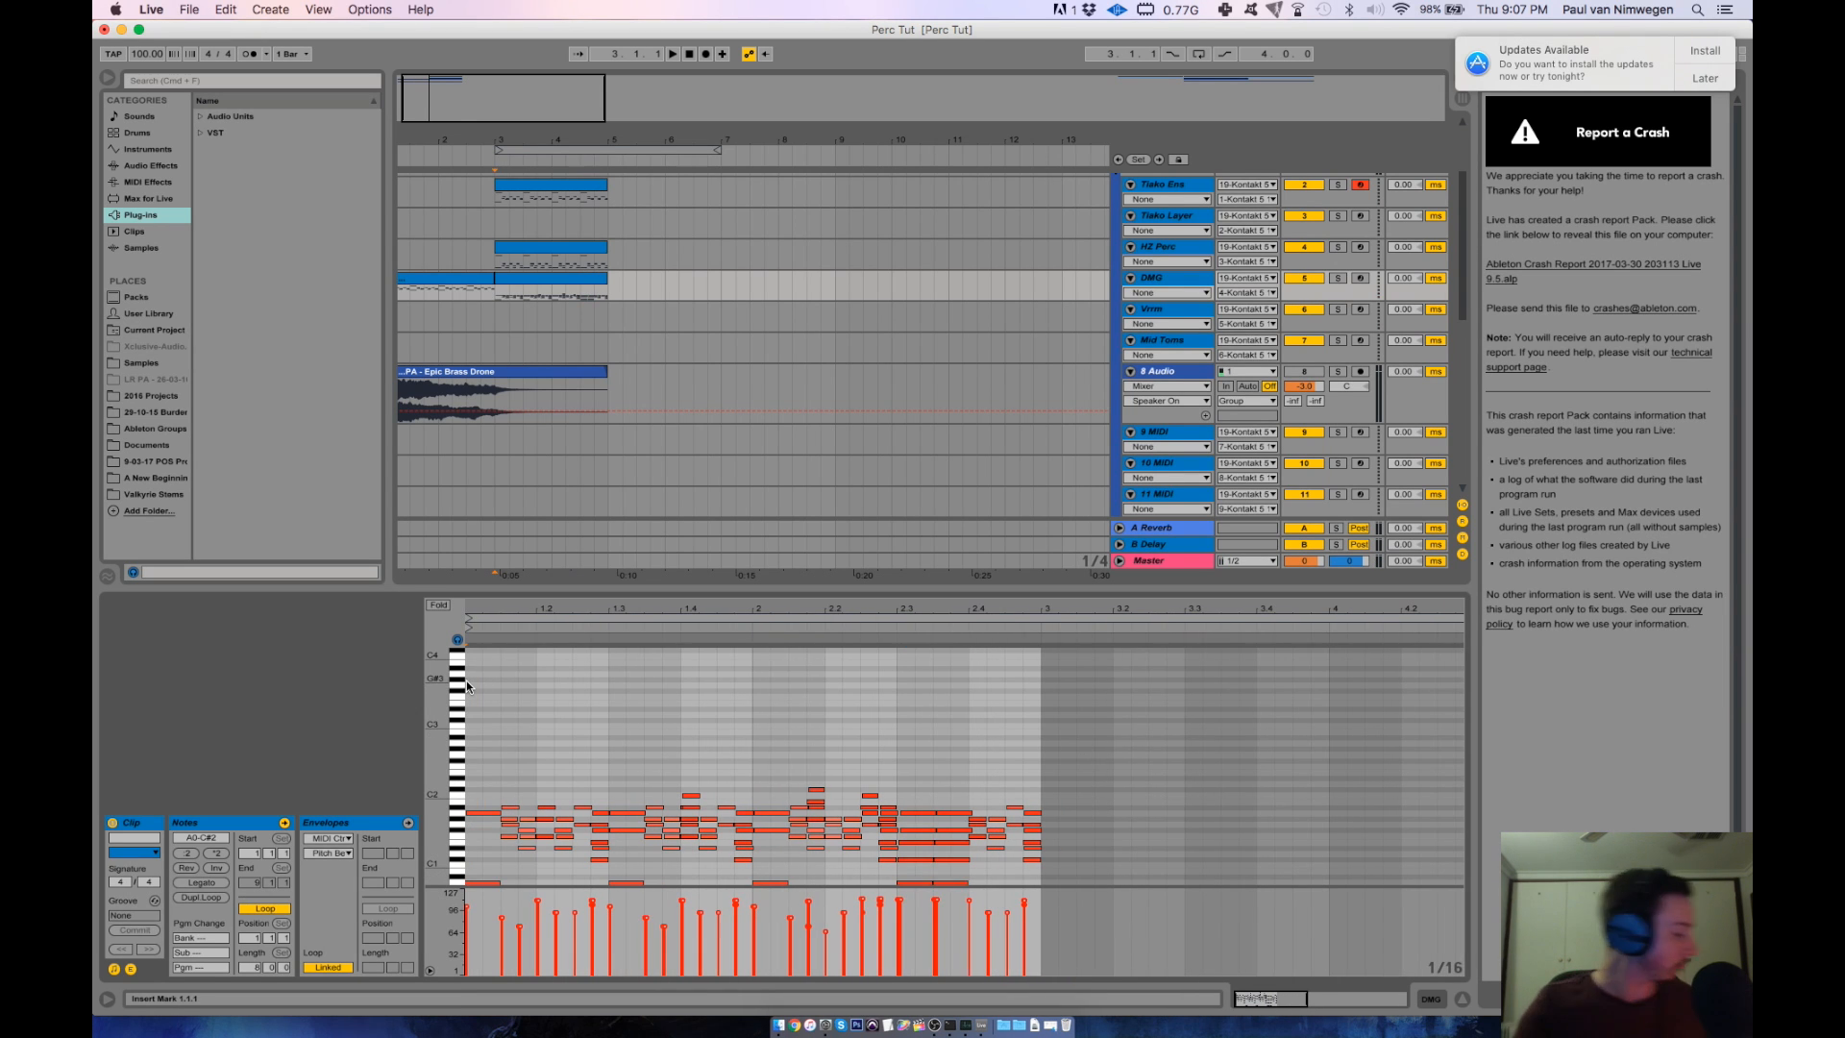
key("space")
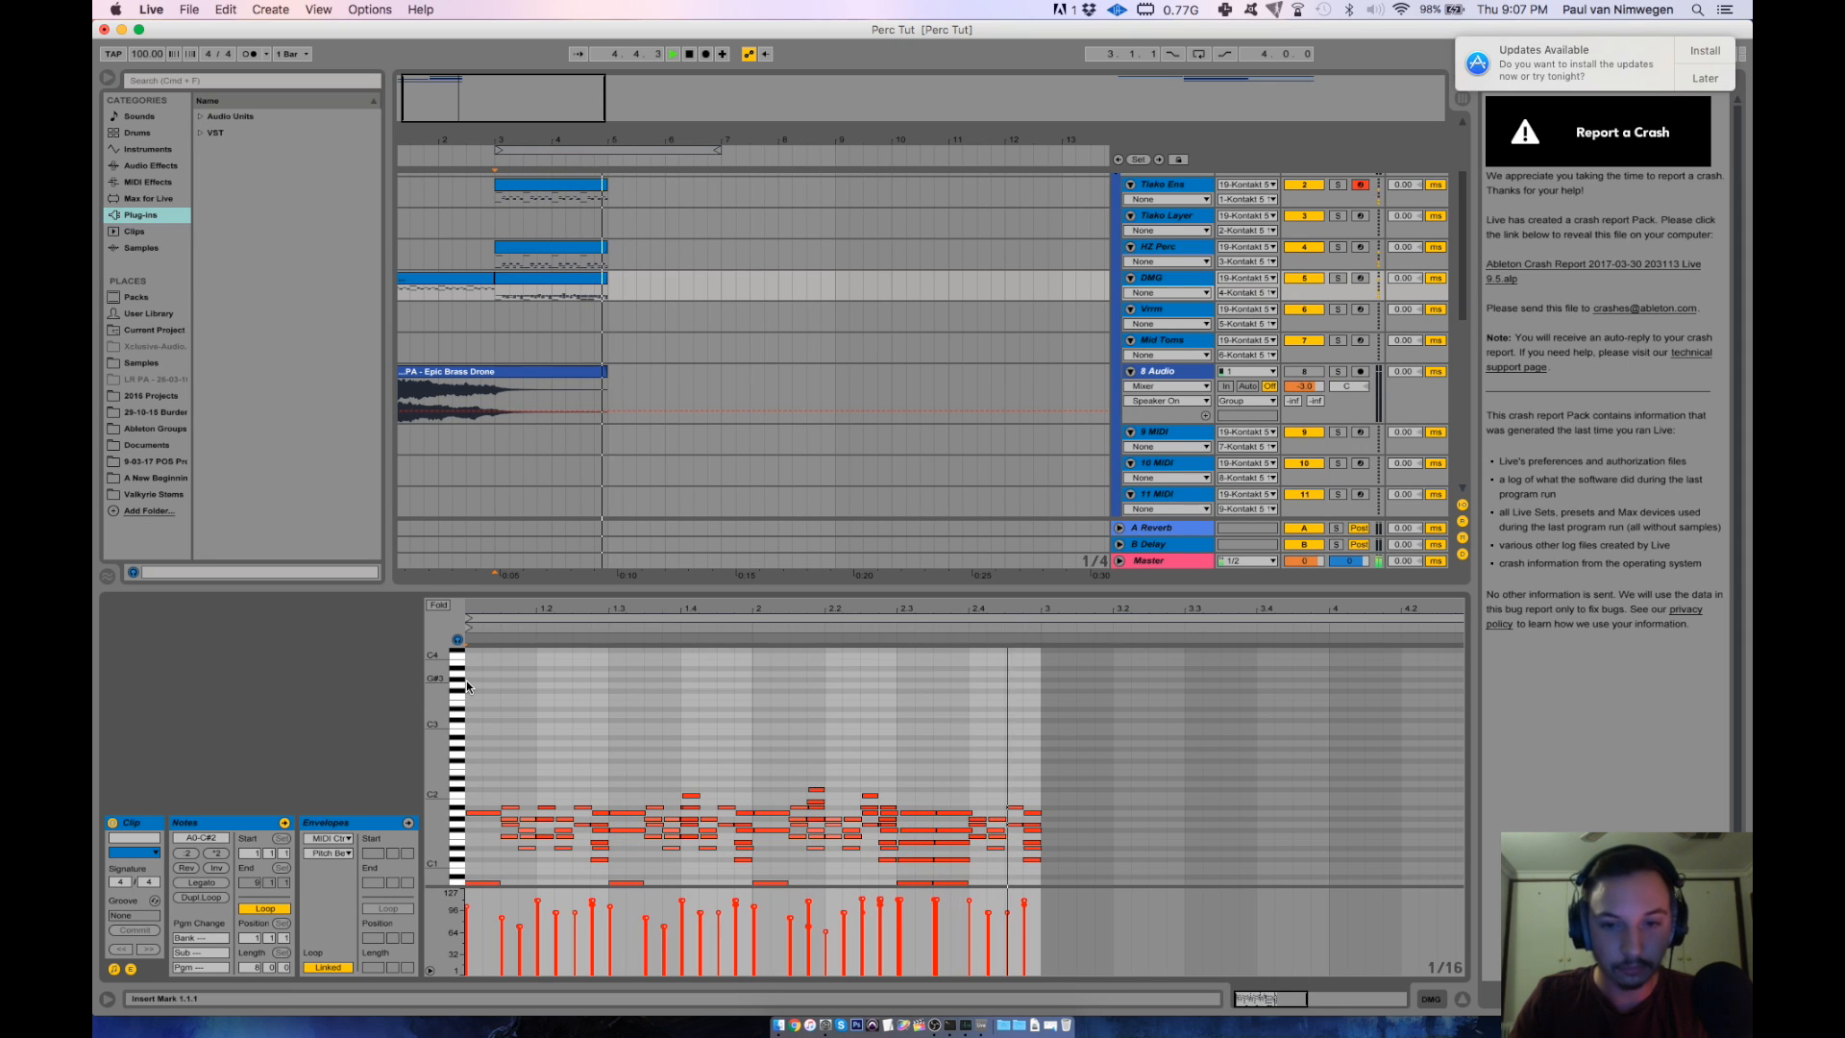
key("space")
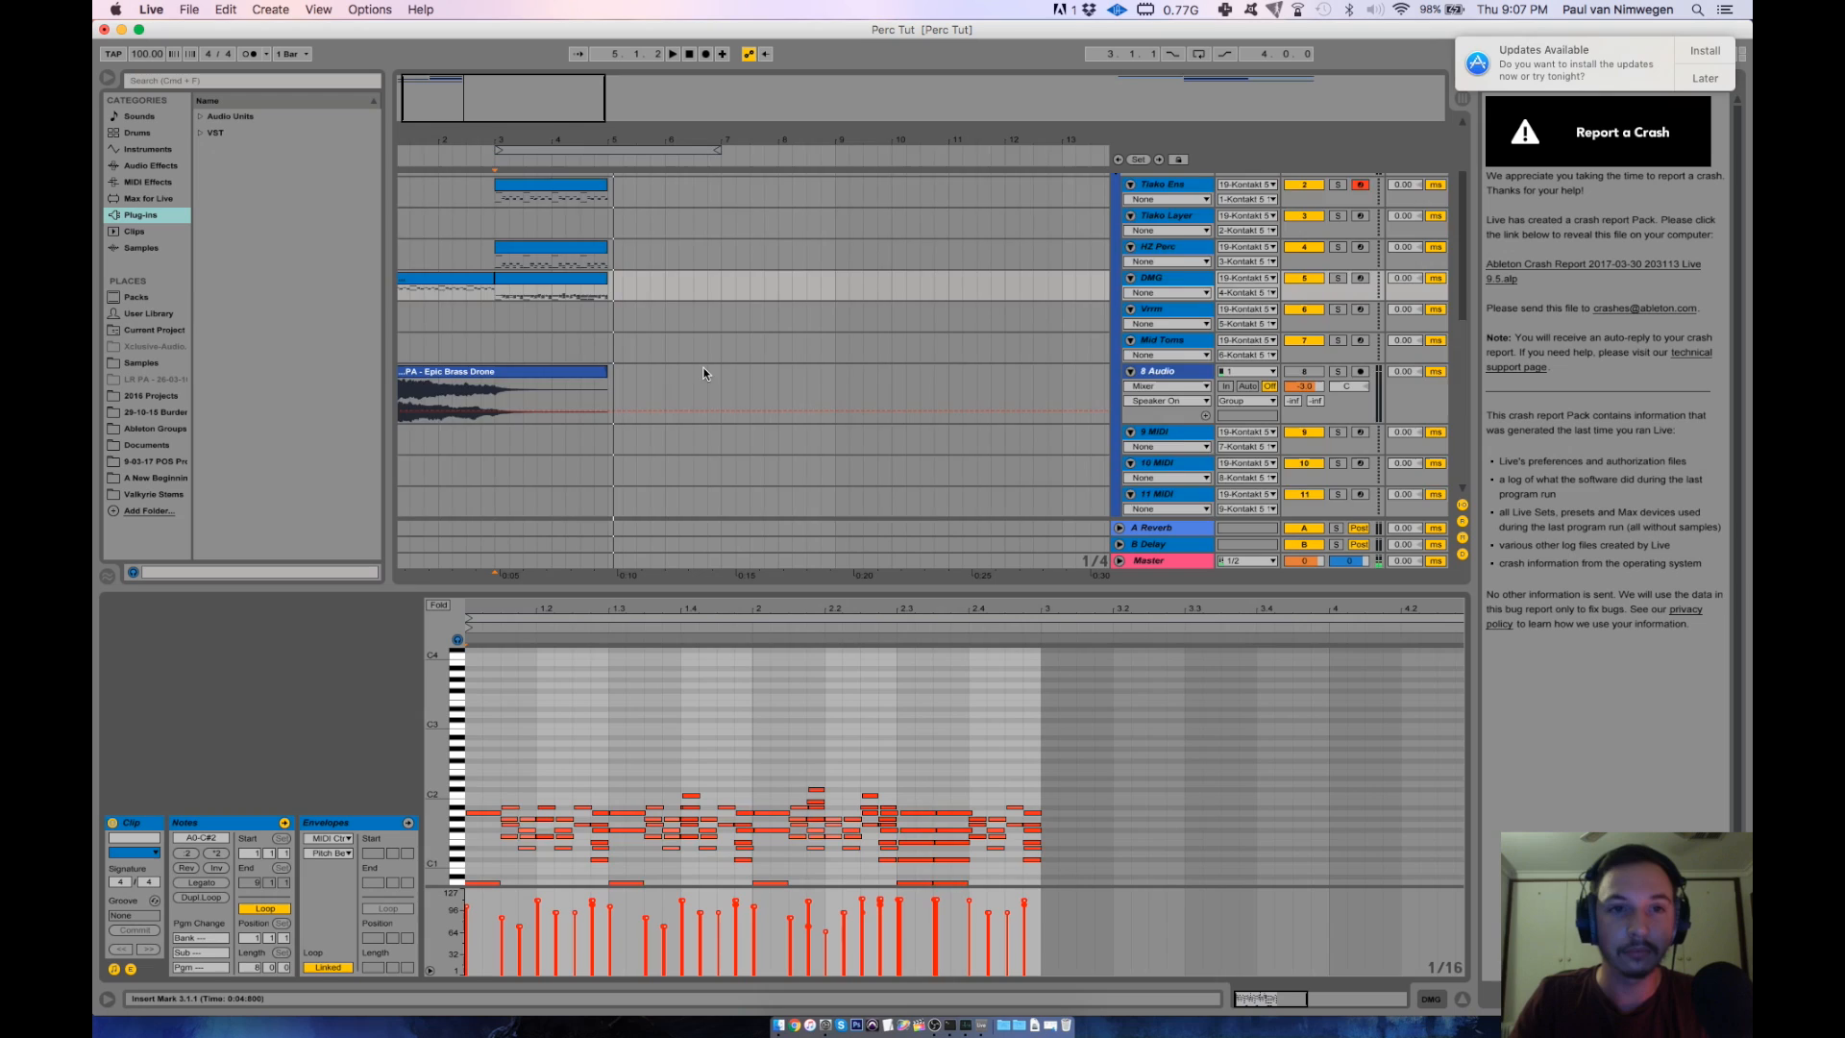
Create a MIDI clip from 3.1.1 to 5.1.1 on the Taiko Layer track and draw a D3 note at its start.
scroll(704, 374, "up", 3)
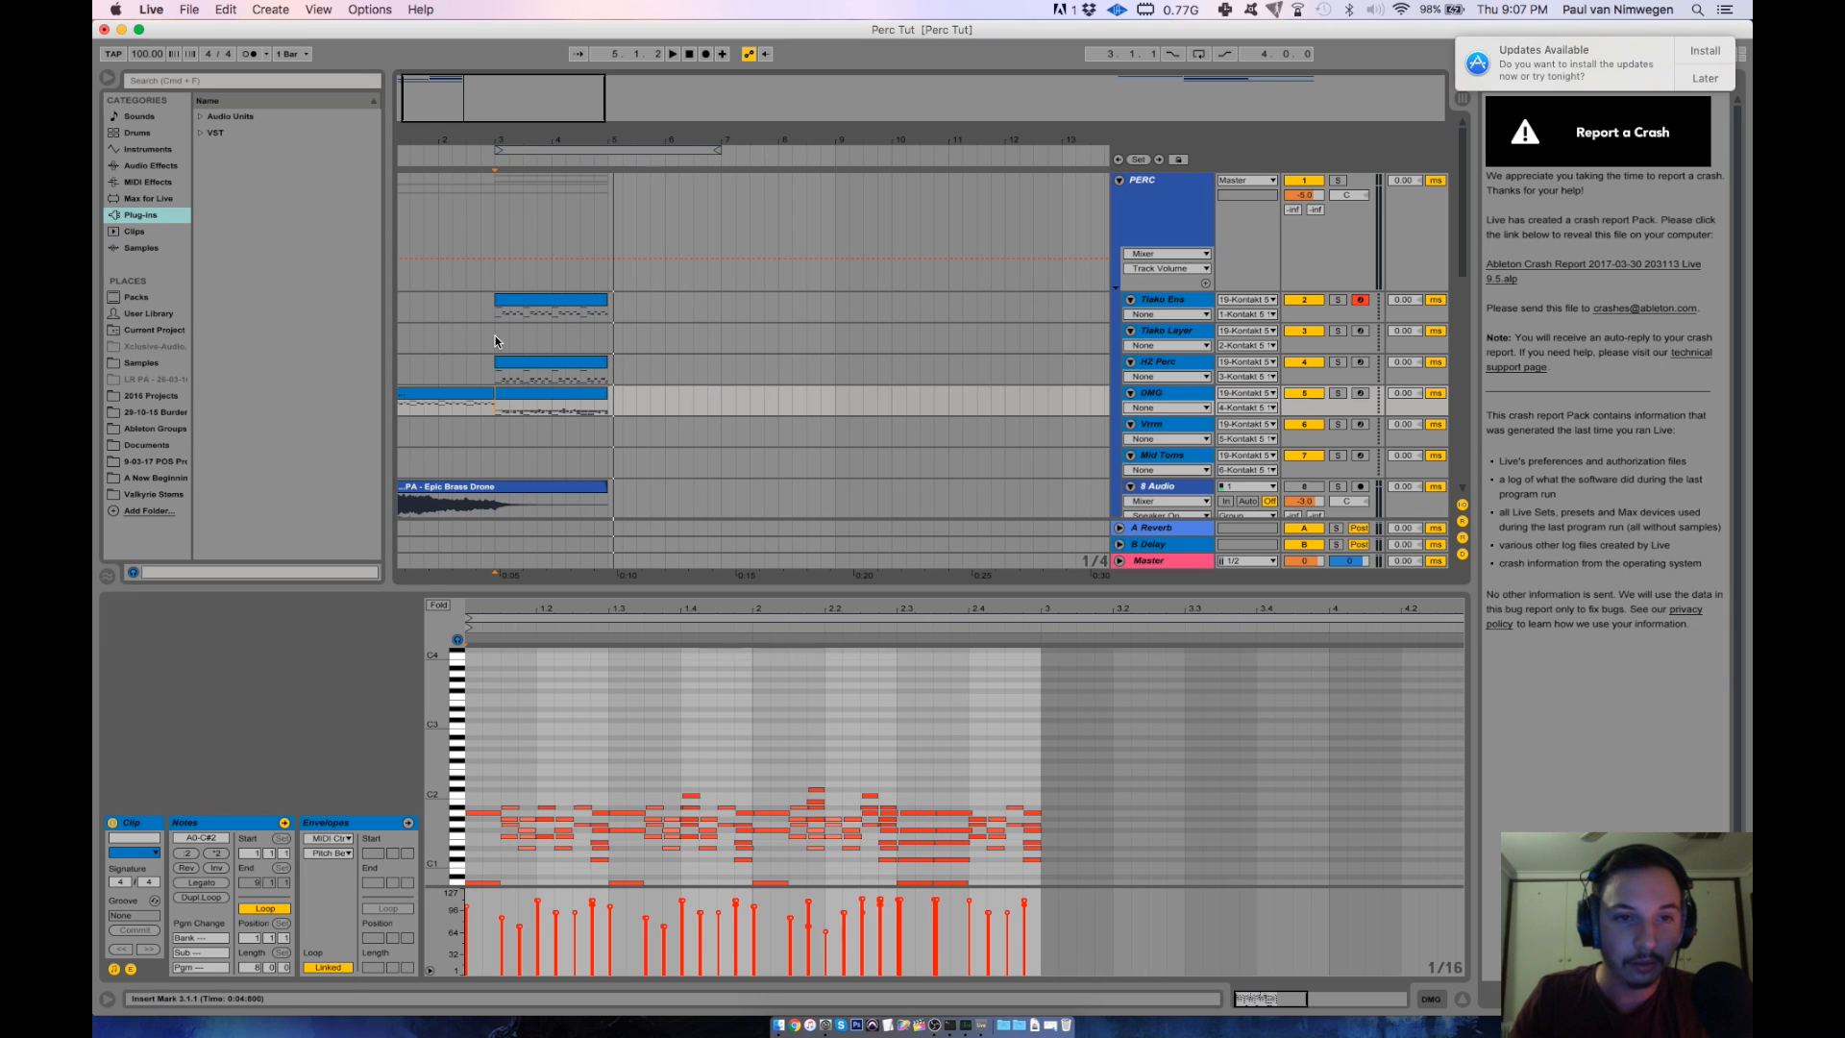
left_click_drag(495, 341, 609, 345)
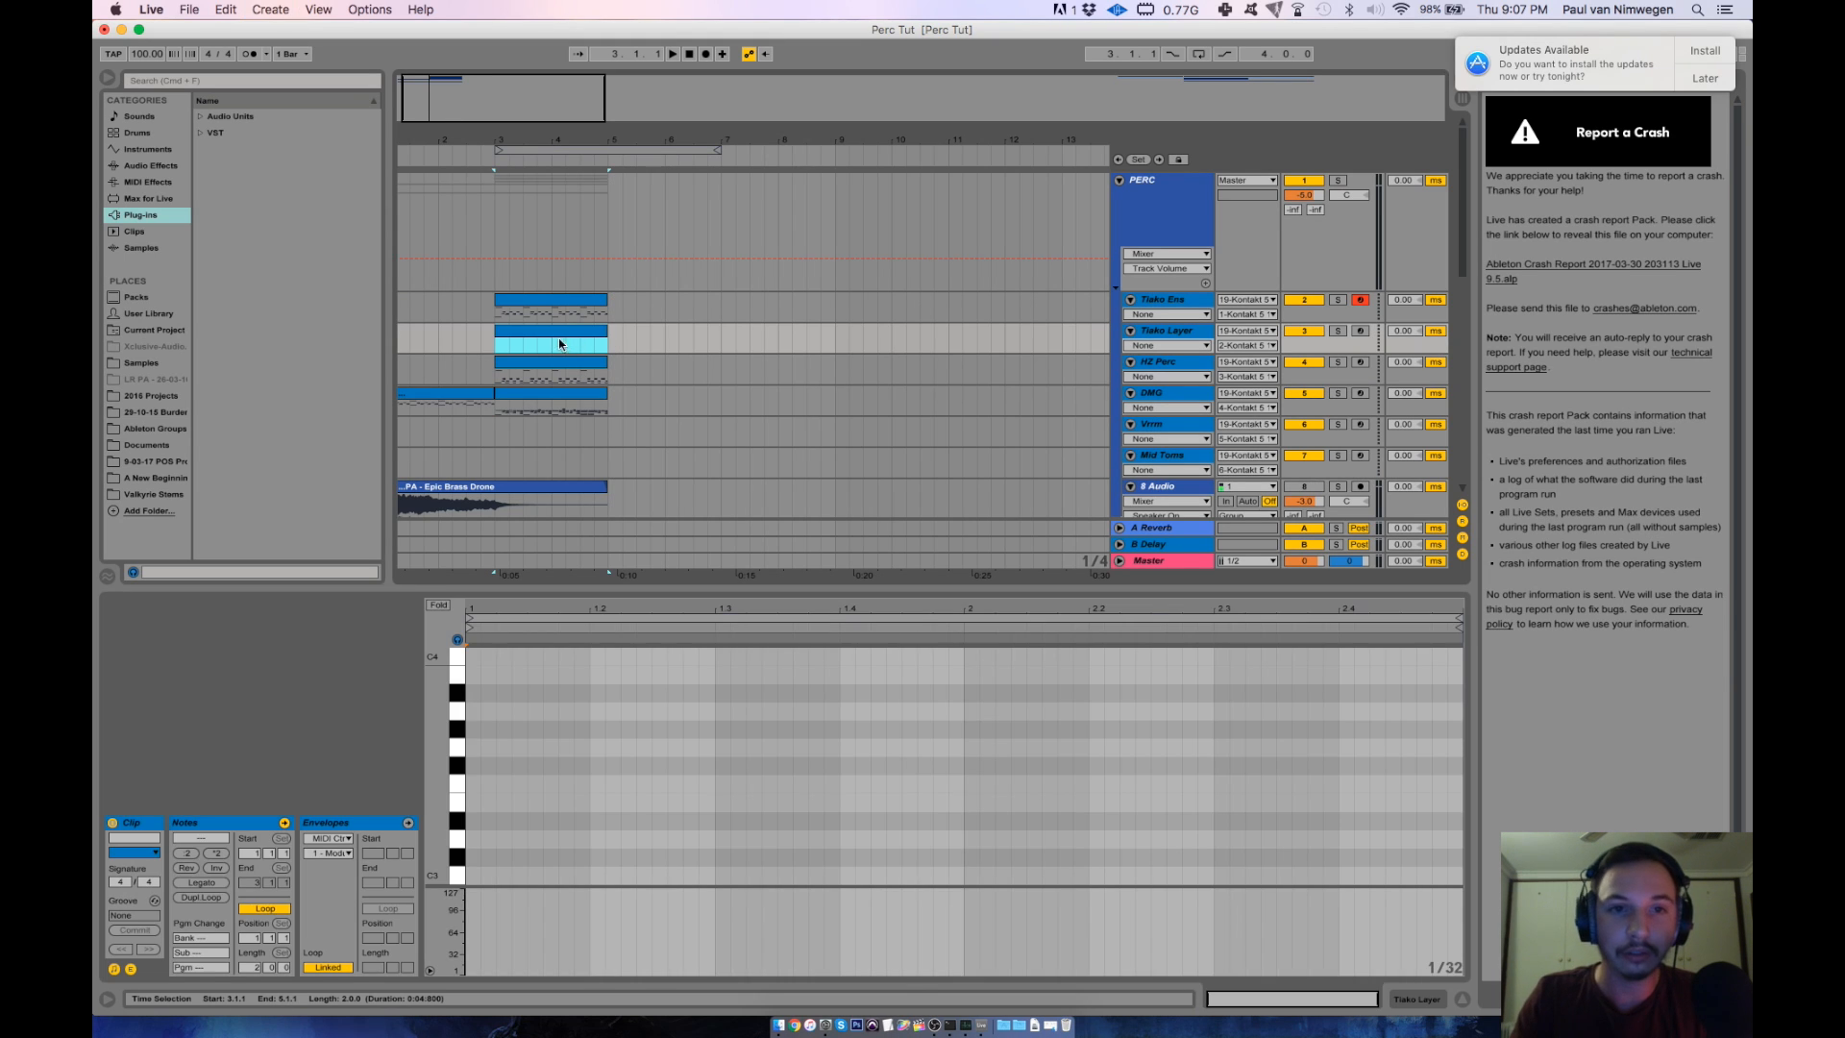
left_click(479, 756)
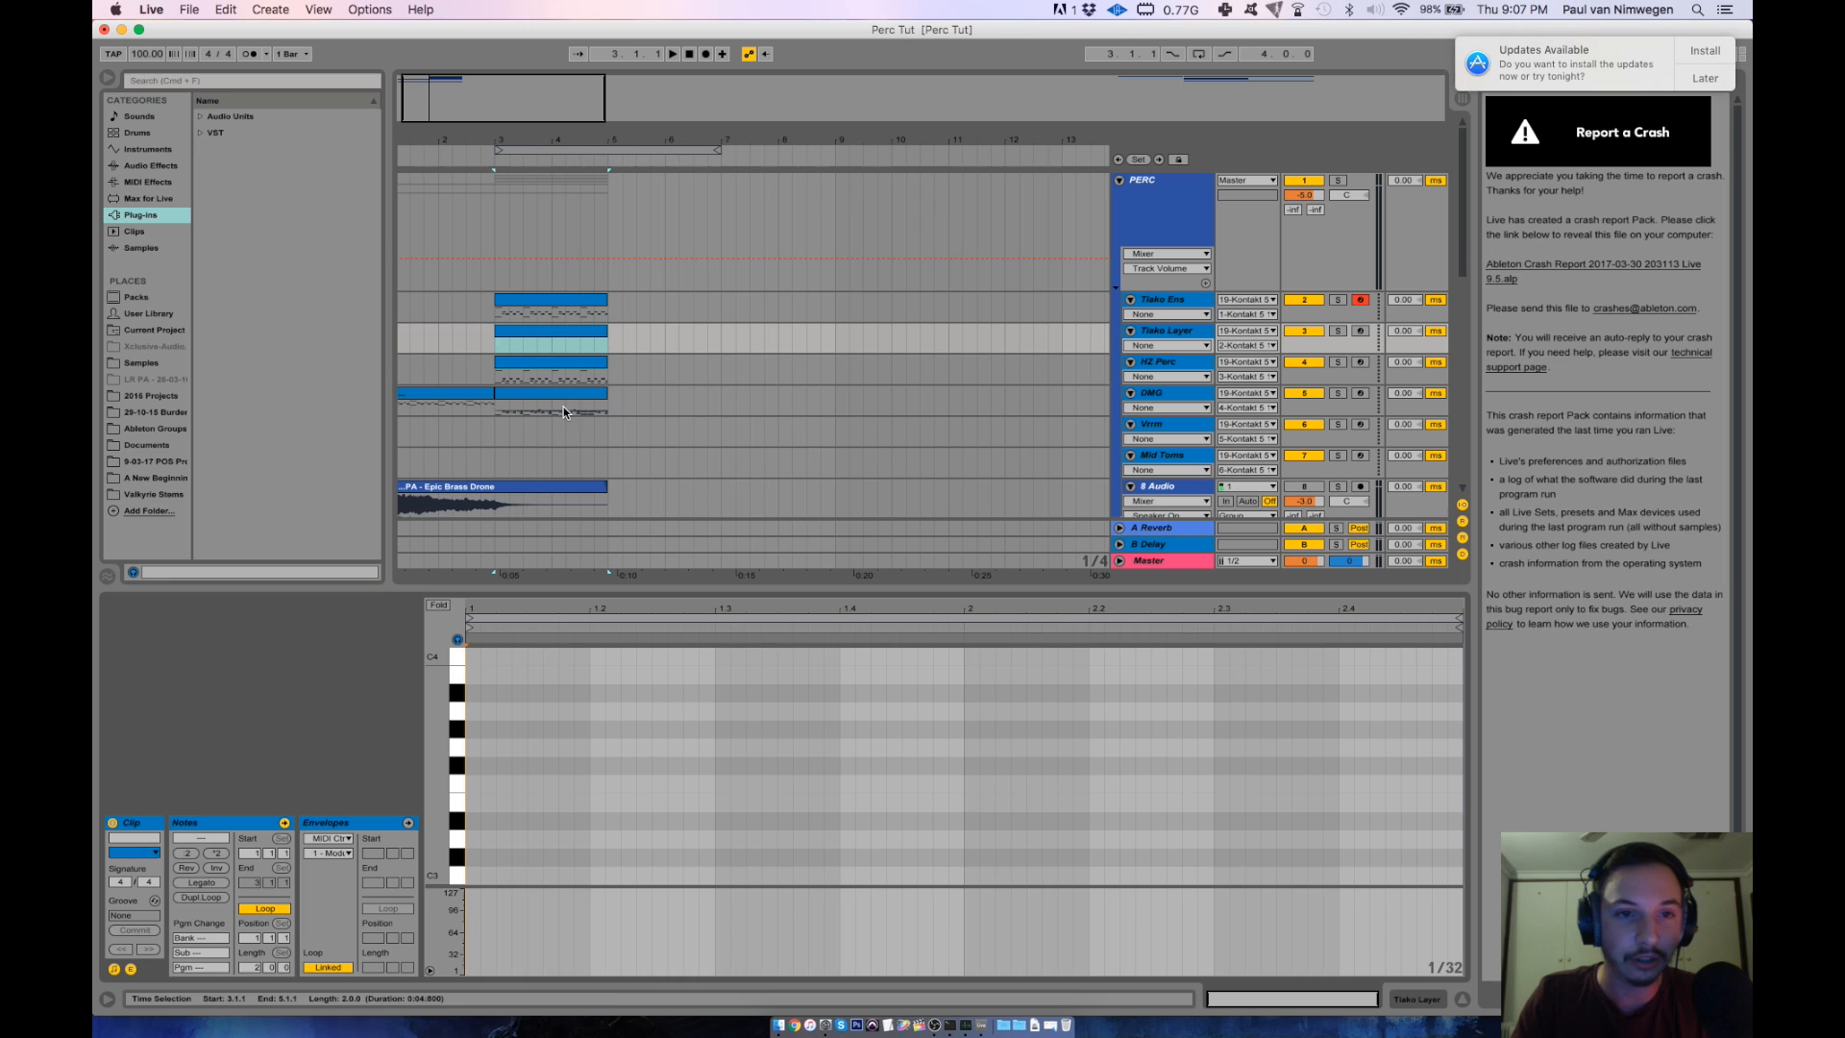
double_click(475, 832)
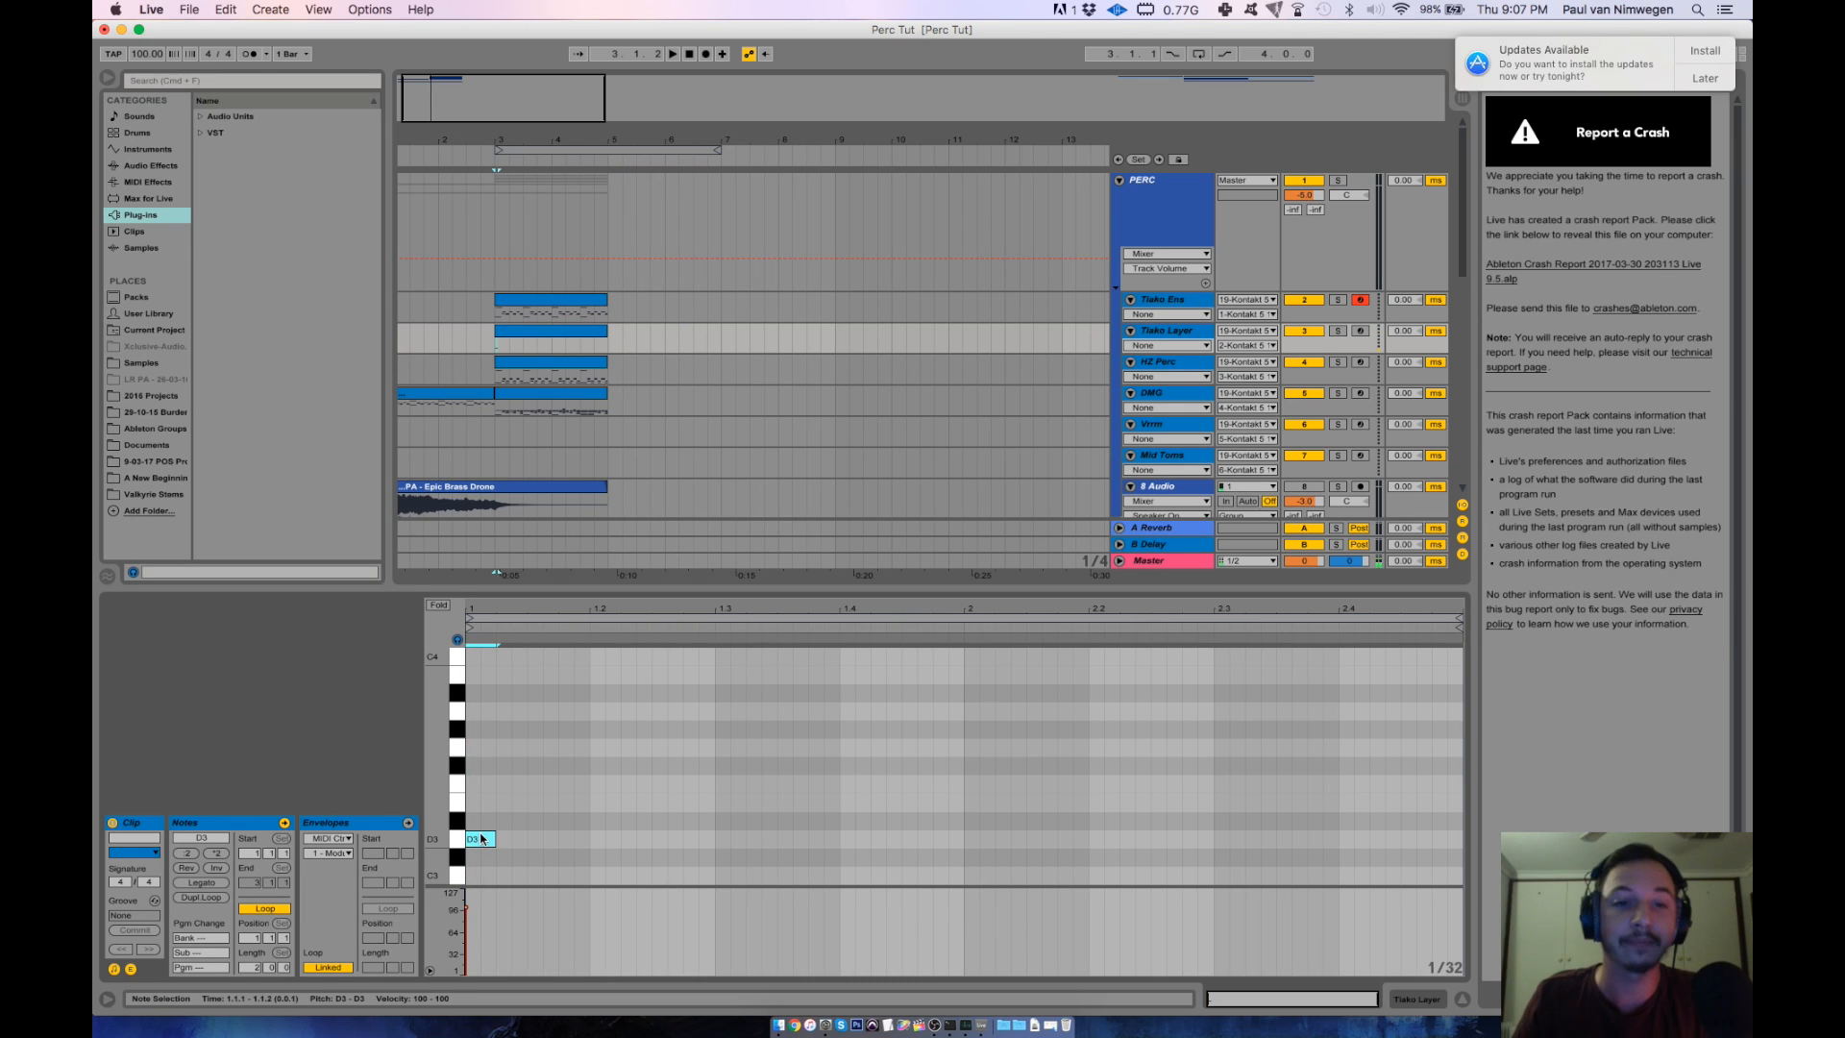
Lengthen the D3 note to fill the whole two-bar Taiko Layer clip.
key("shift+Right")
key("shift+Right")
key("shift+Right")
key("shift+Right")
key("shift+Right")
key("shift+Right")
key("shift+Right")
key("shift+Right")
key("shift+Right")
key("shift+Right")
key("shift+Right")
key("shift+Right")
key("shift+Right")
key("shift+Right")
key("shift+Right")
key("shift+Right")
key("shift+Right")
key("shift+Right")
key("shift+Right")
key("shift+Right")
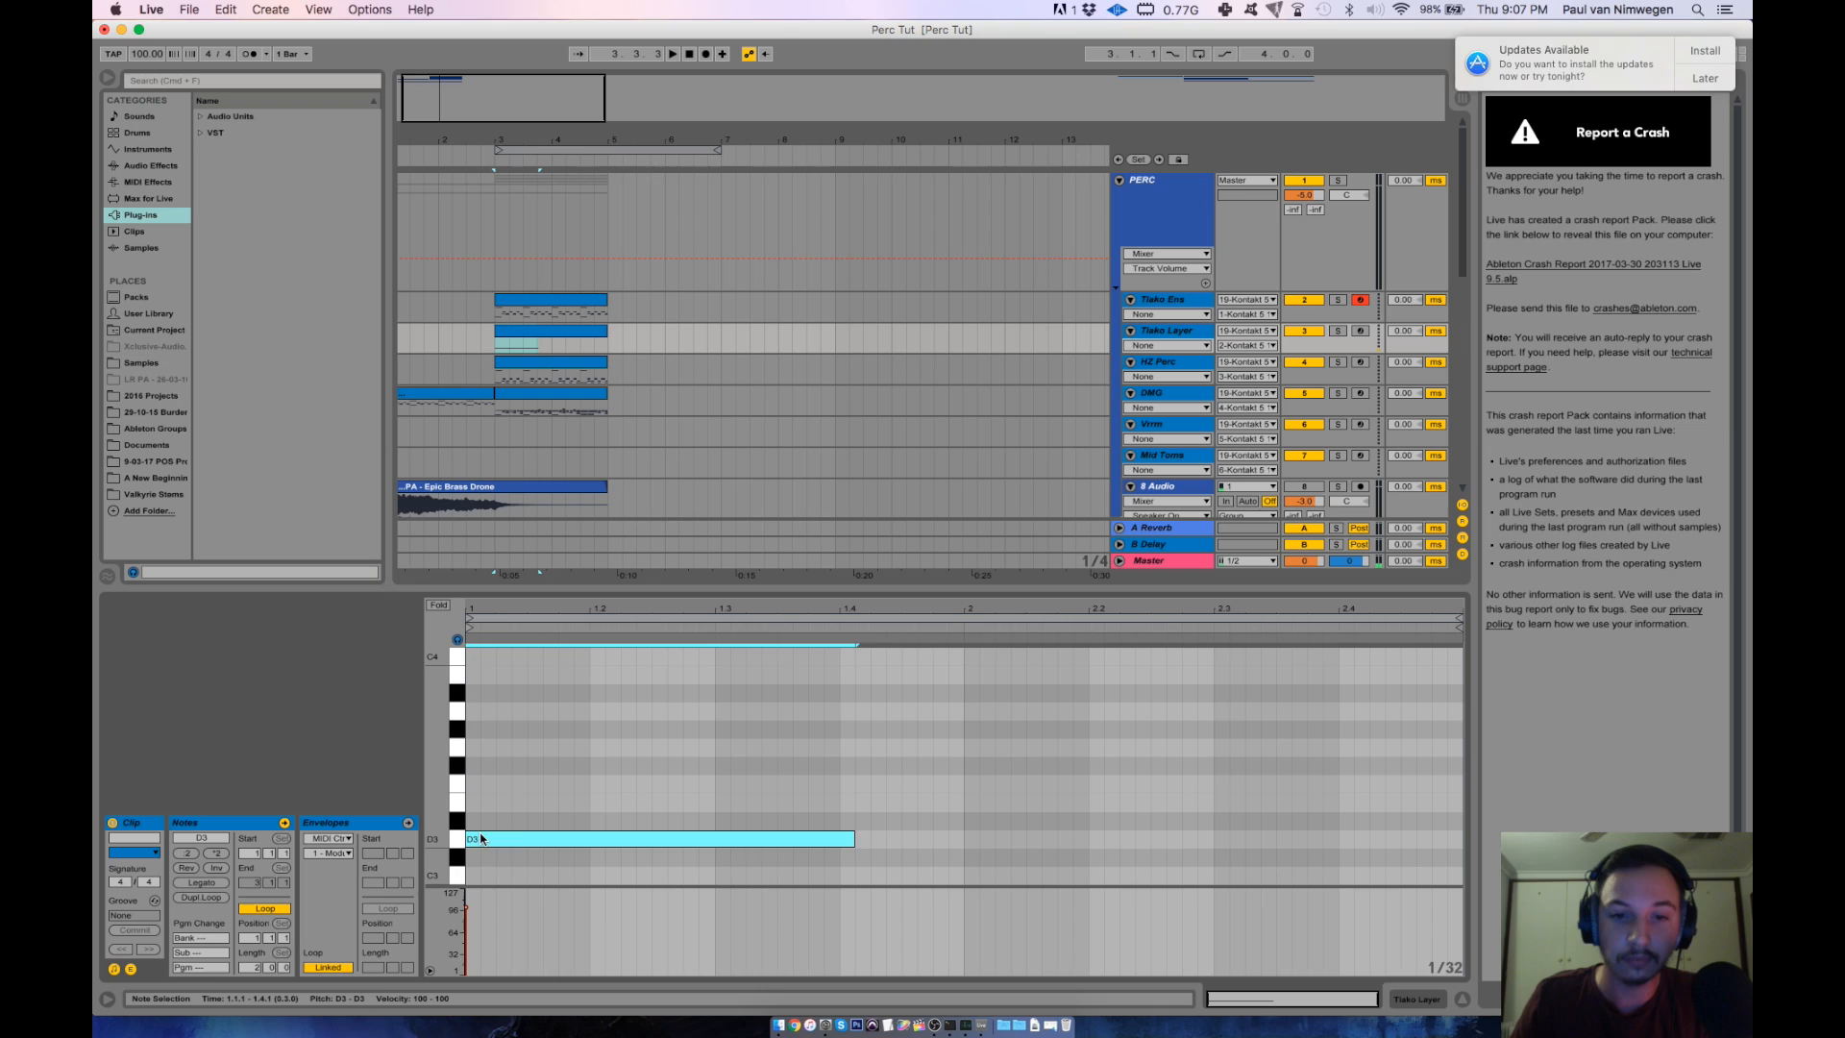
key("shift+Right")
left_click_drag(870, 838, 1400, 841)
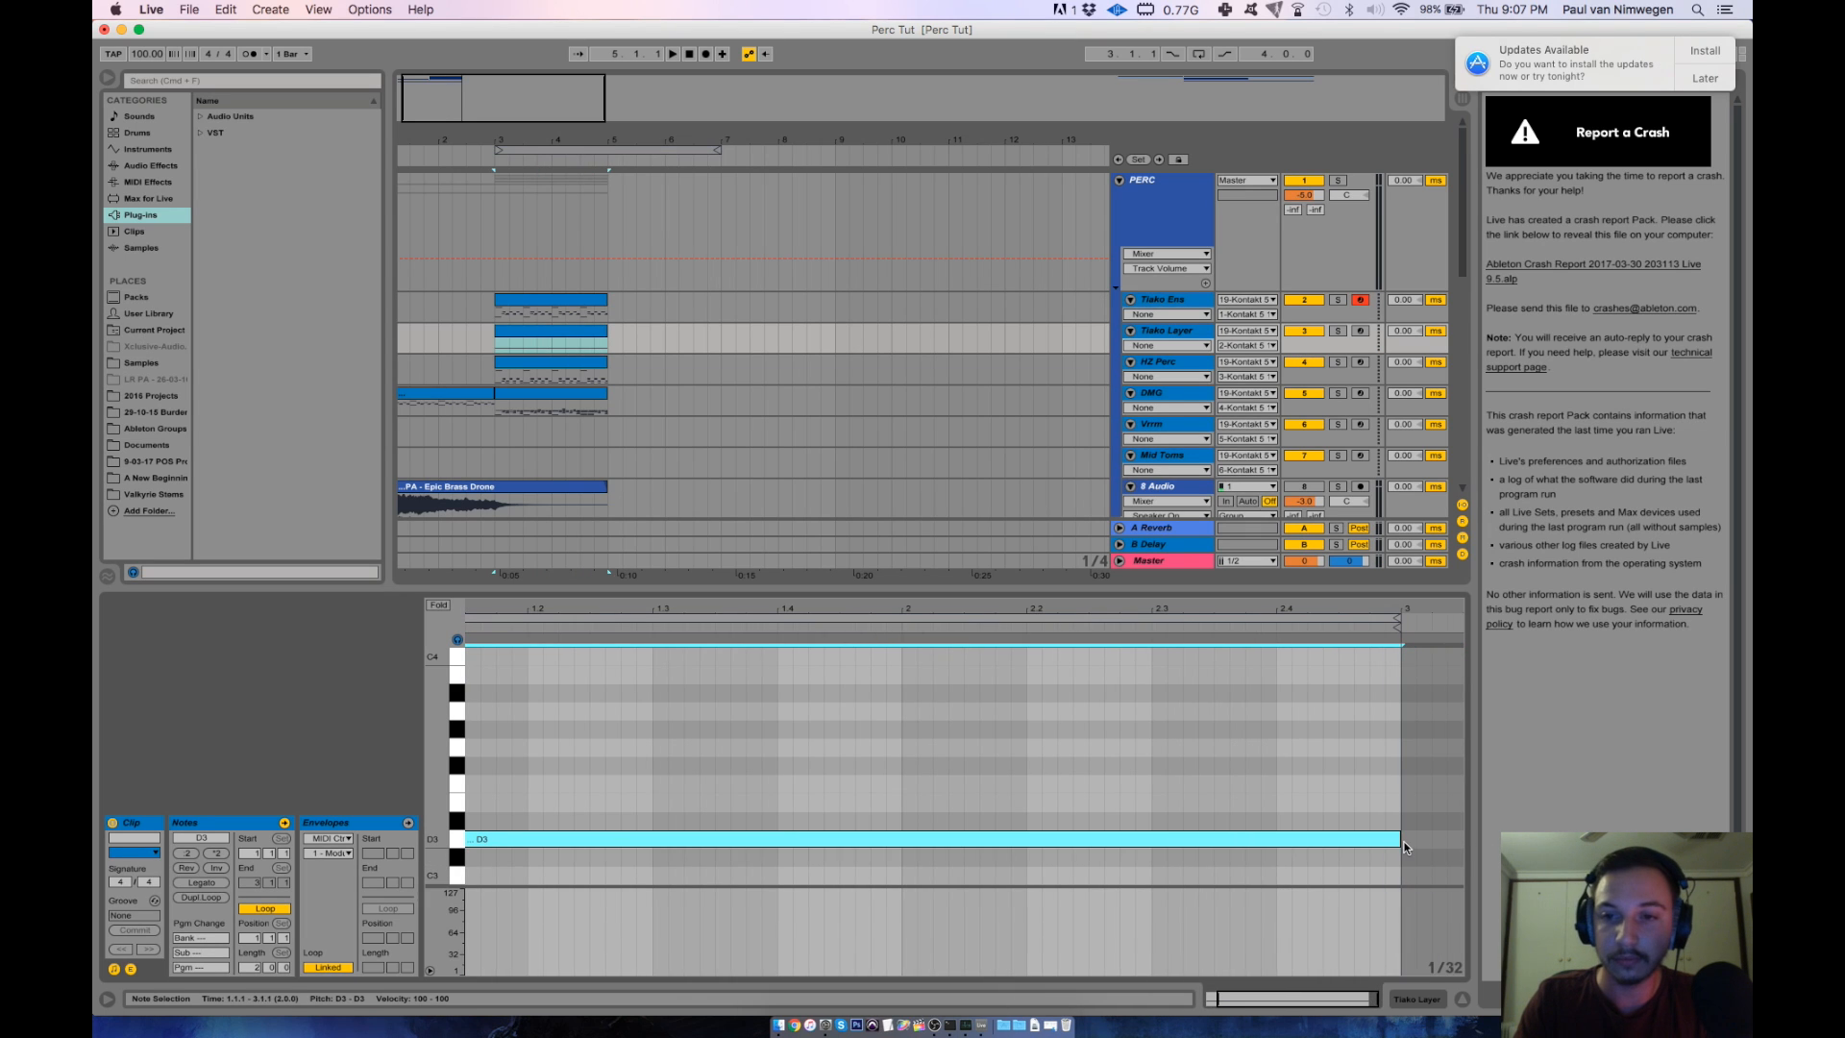
Raise the long Taiko Layer note two octaves to D5, auditioning it with the track soloed, and turn the solo off.
left_click(1337, 331)
key("space")
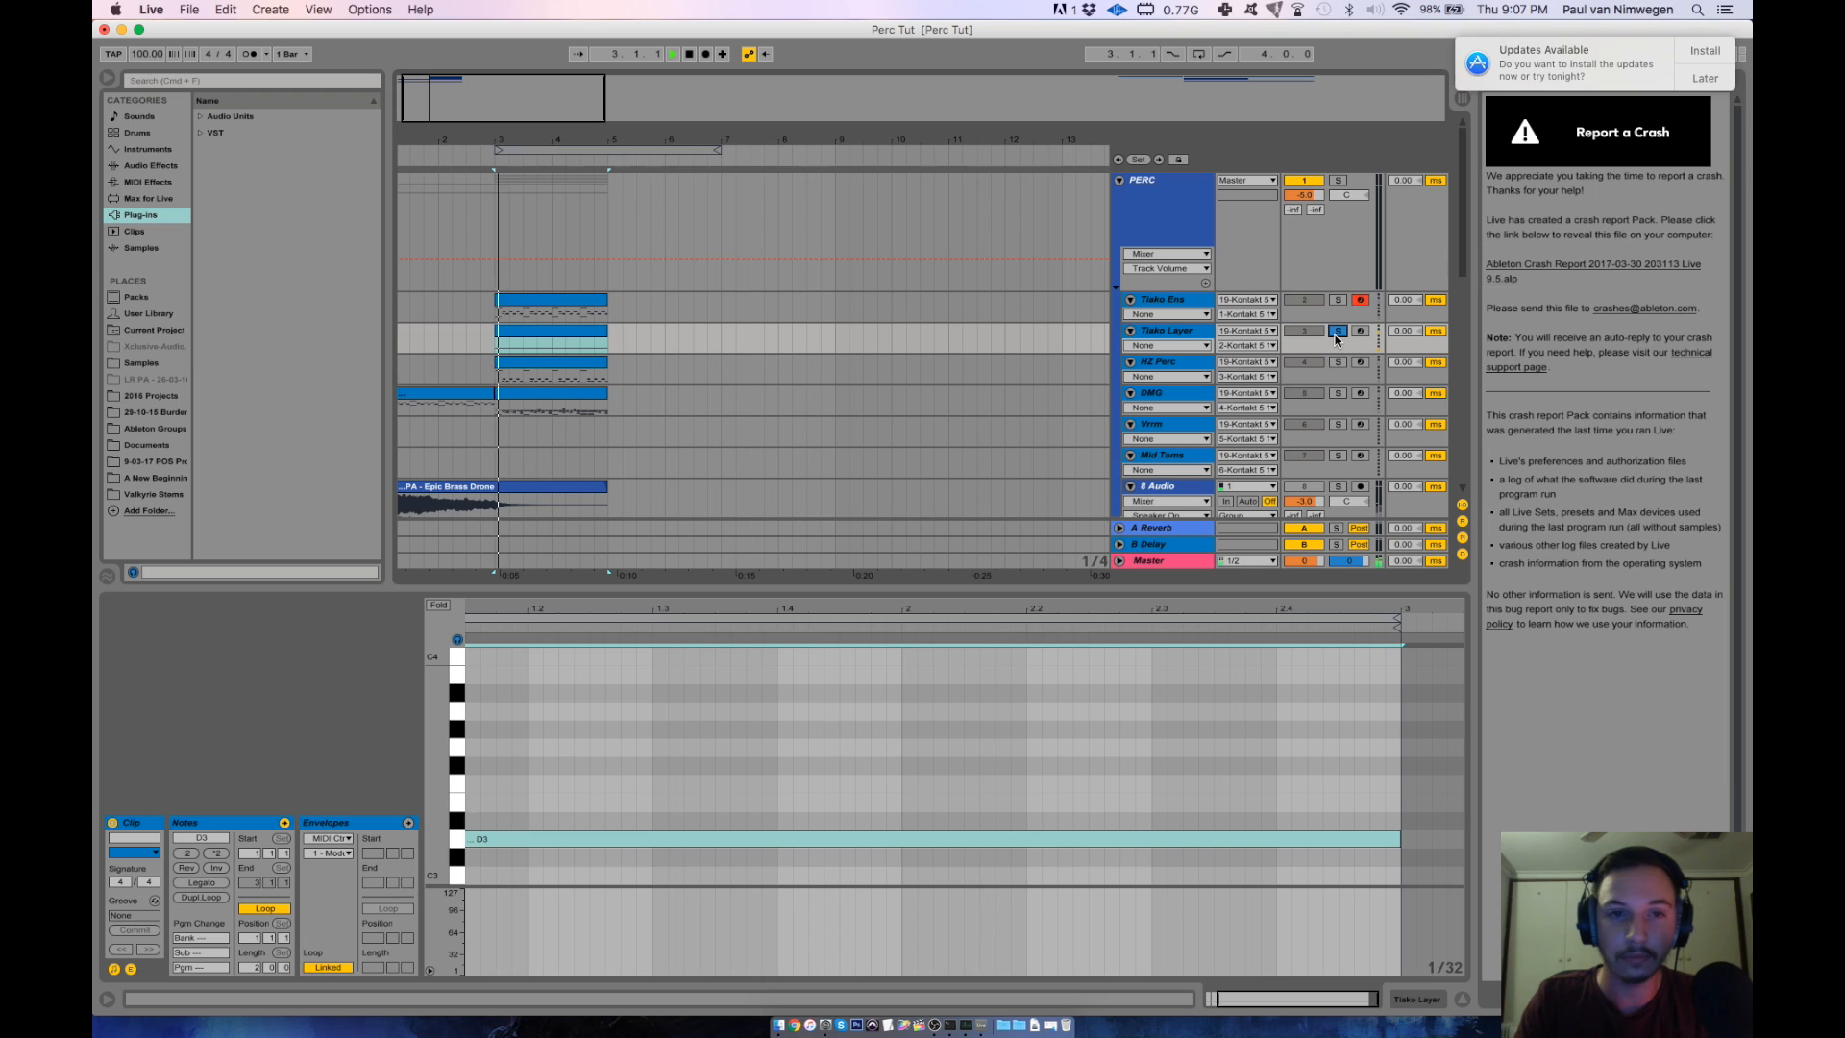
left_click(871, 840)
key("space")
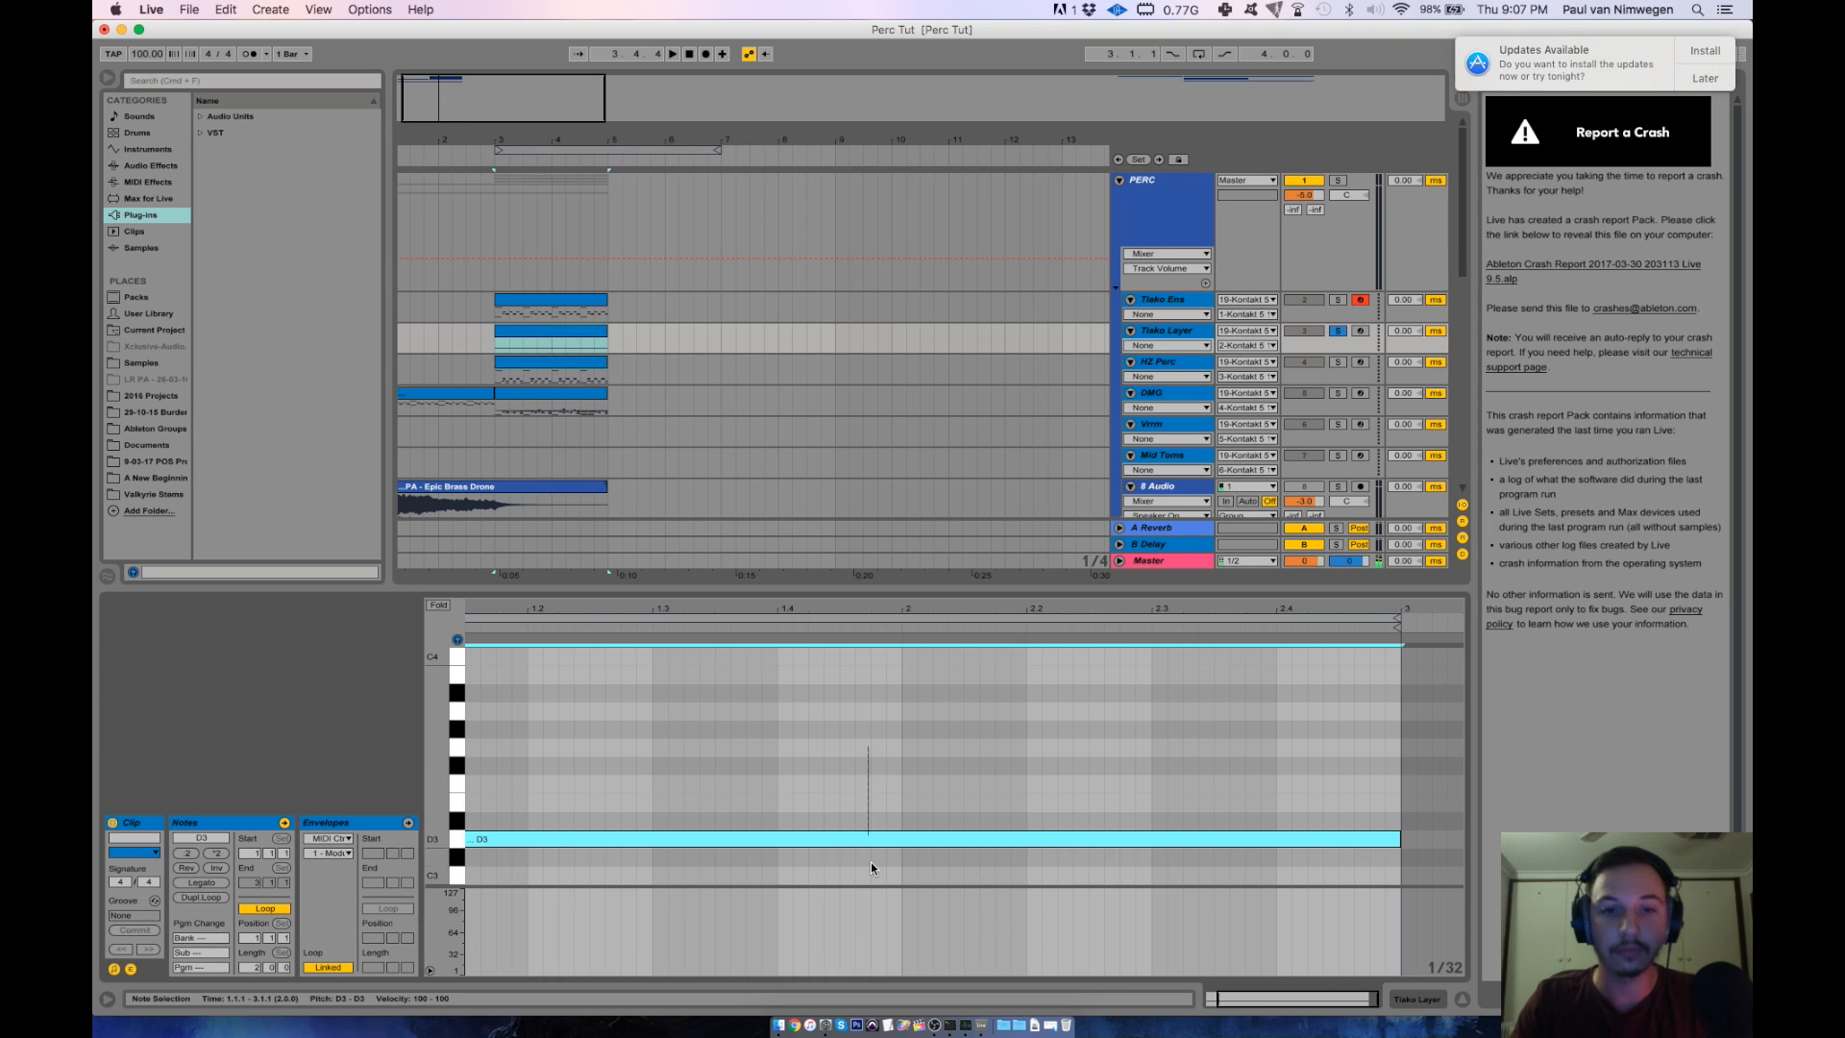
key("shift+Up")
key("shift+Up")
key("space")
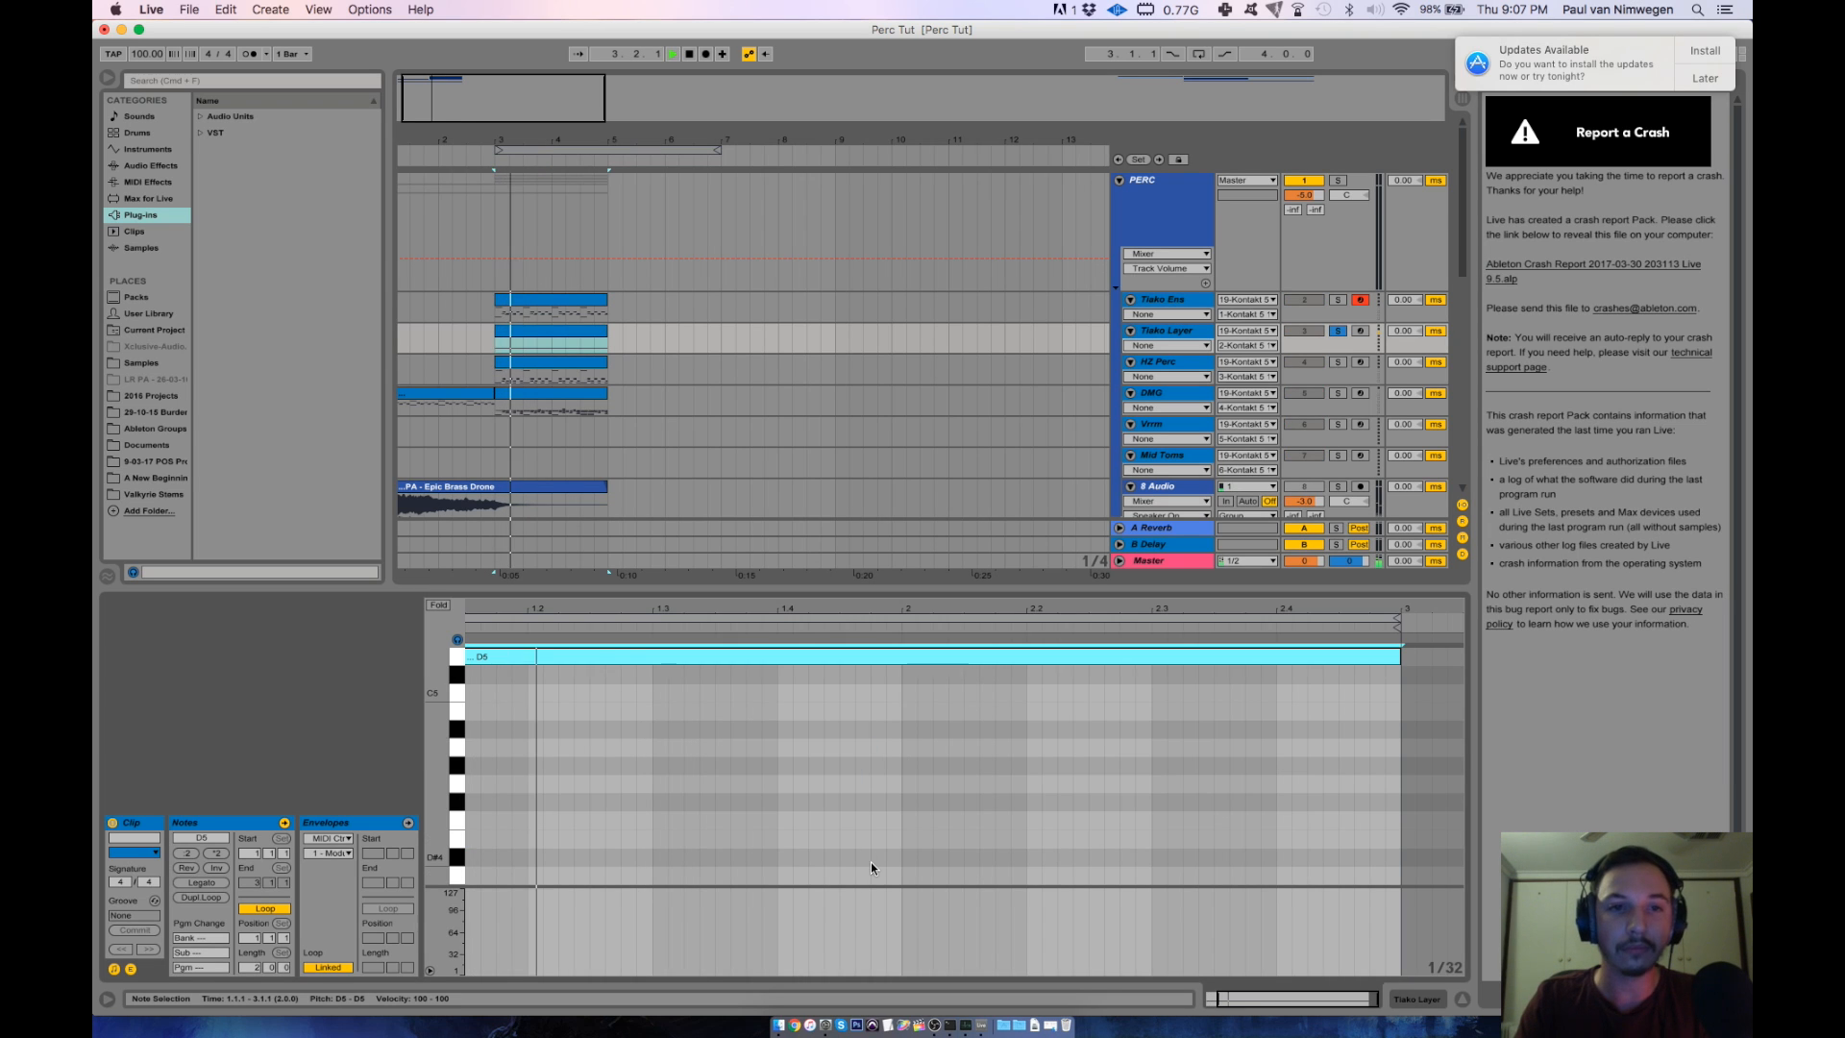
left_click(1337, 330)
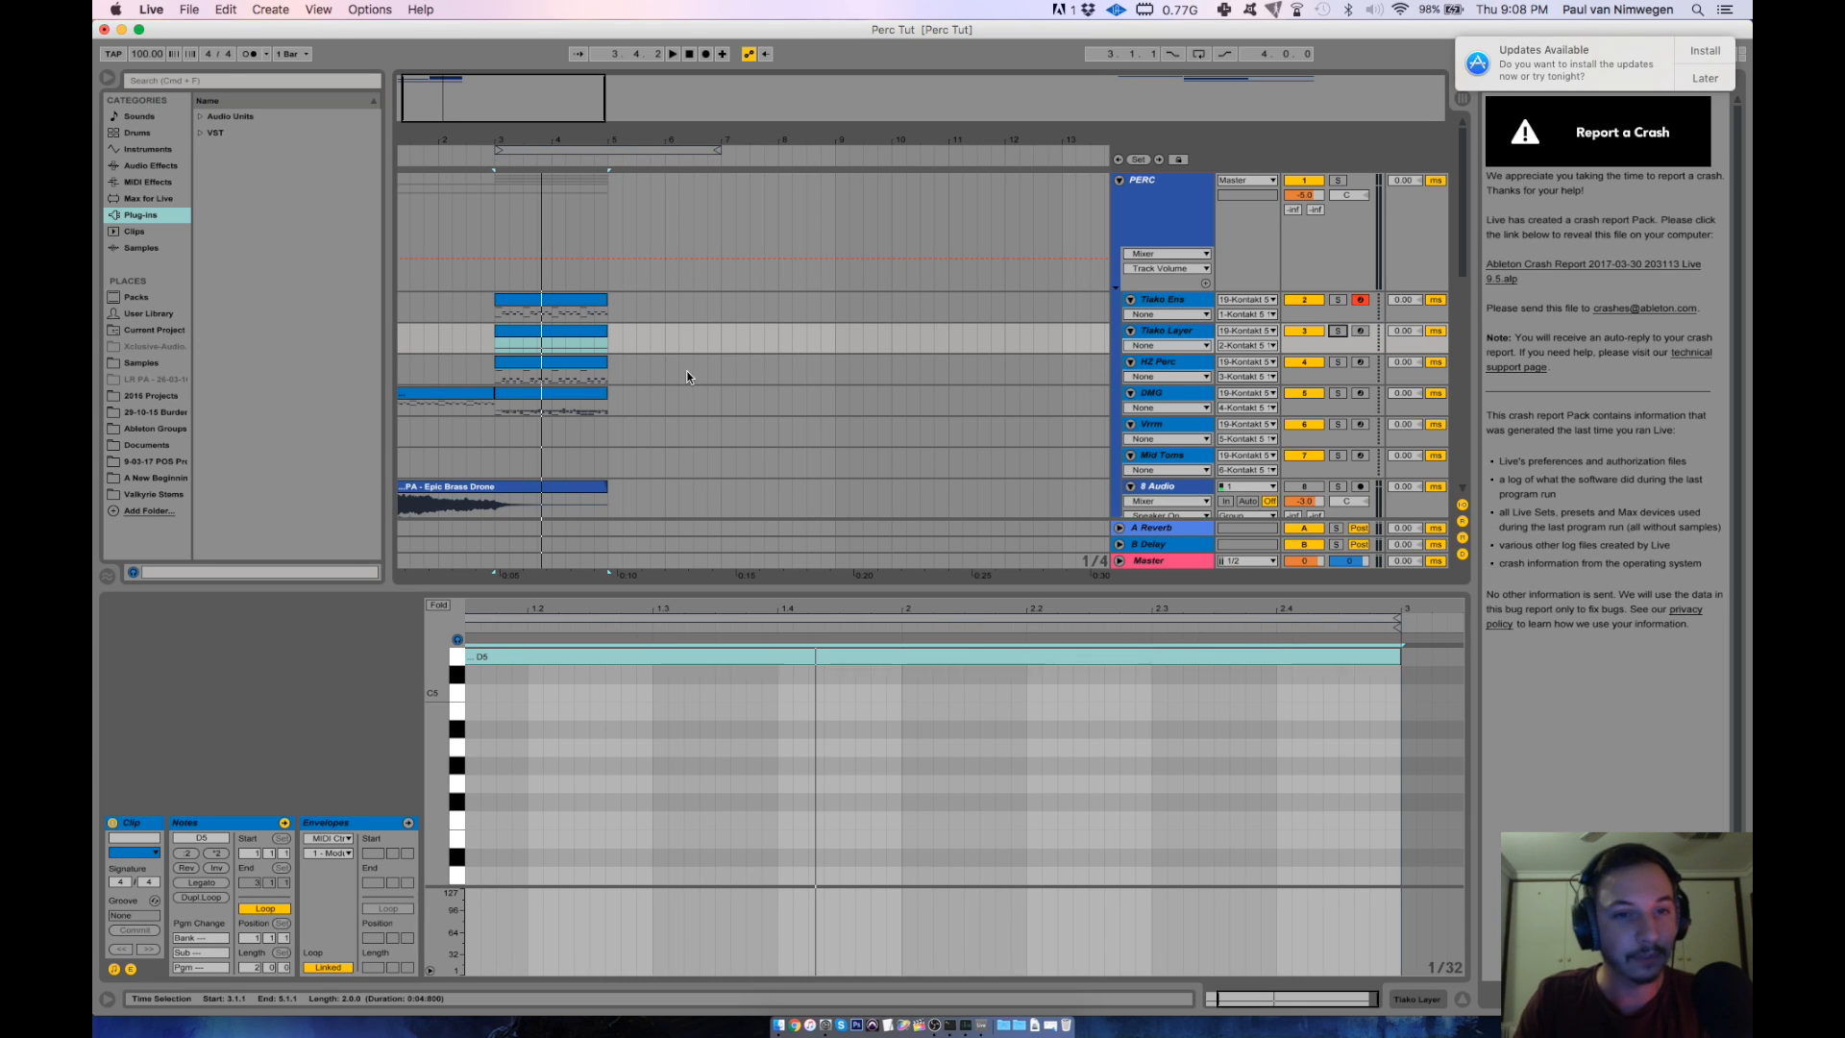
Create a MIDI clip from 2.4.1 to 5.1.1 on the track below DMG and draw a short note at its start.
scroll(665, 377, "down", 3)
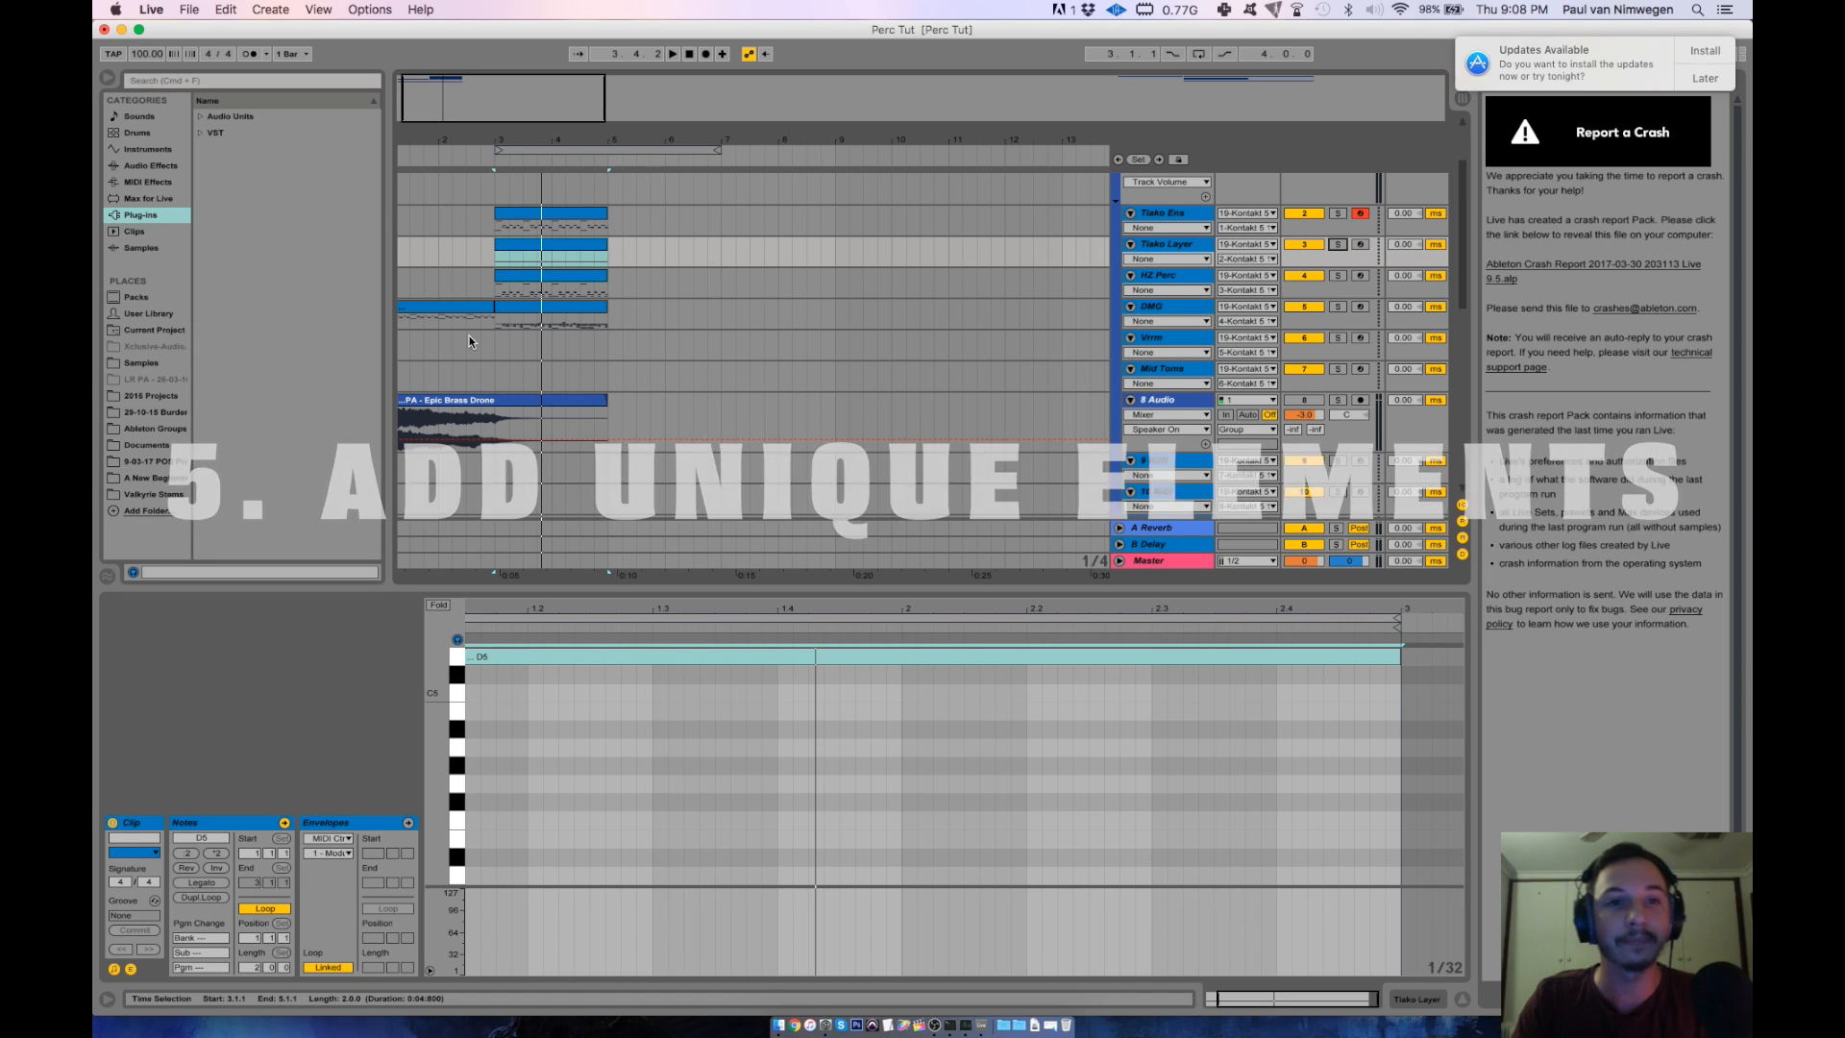
left_click_drag(482, 344, 609, 343)
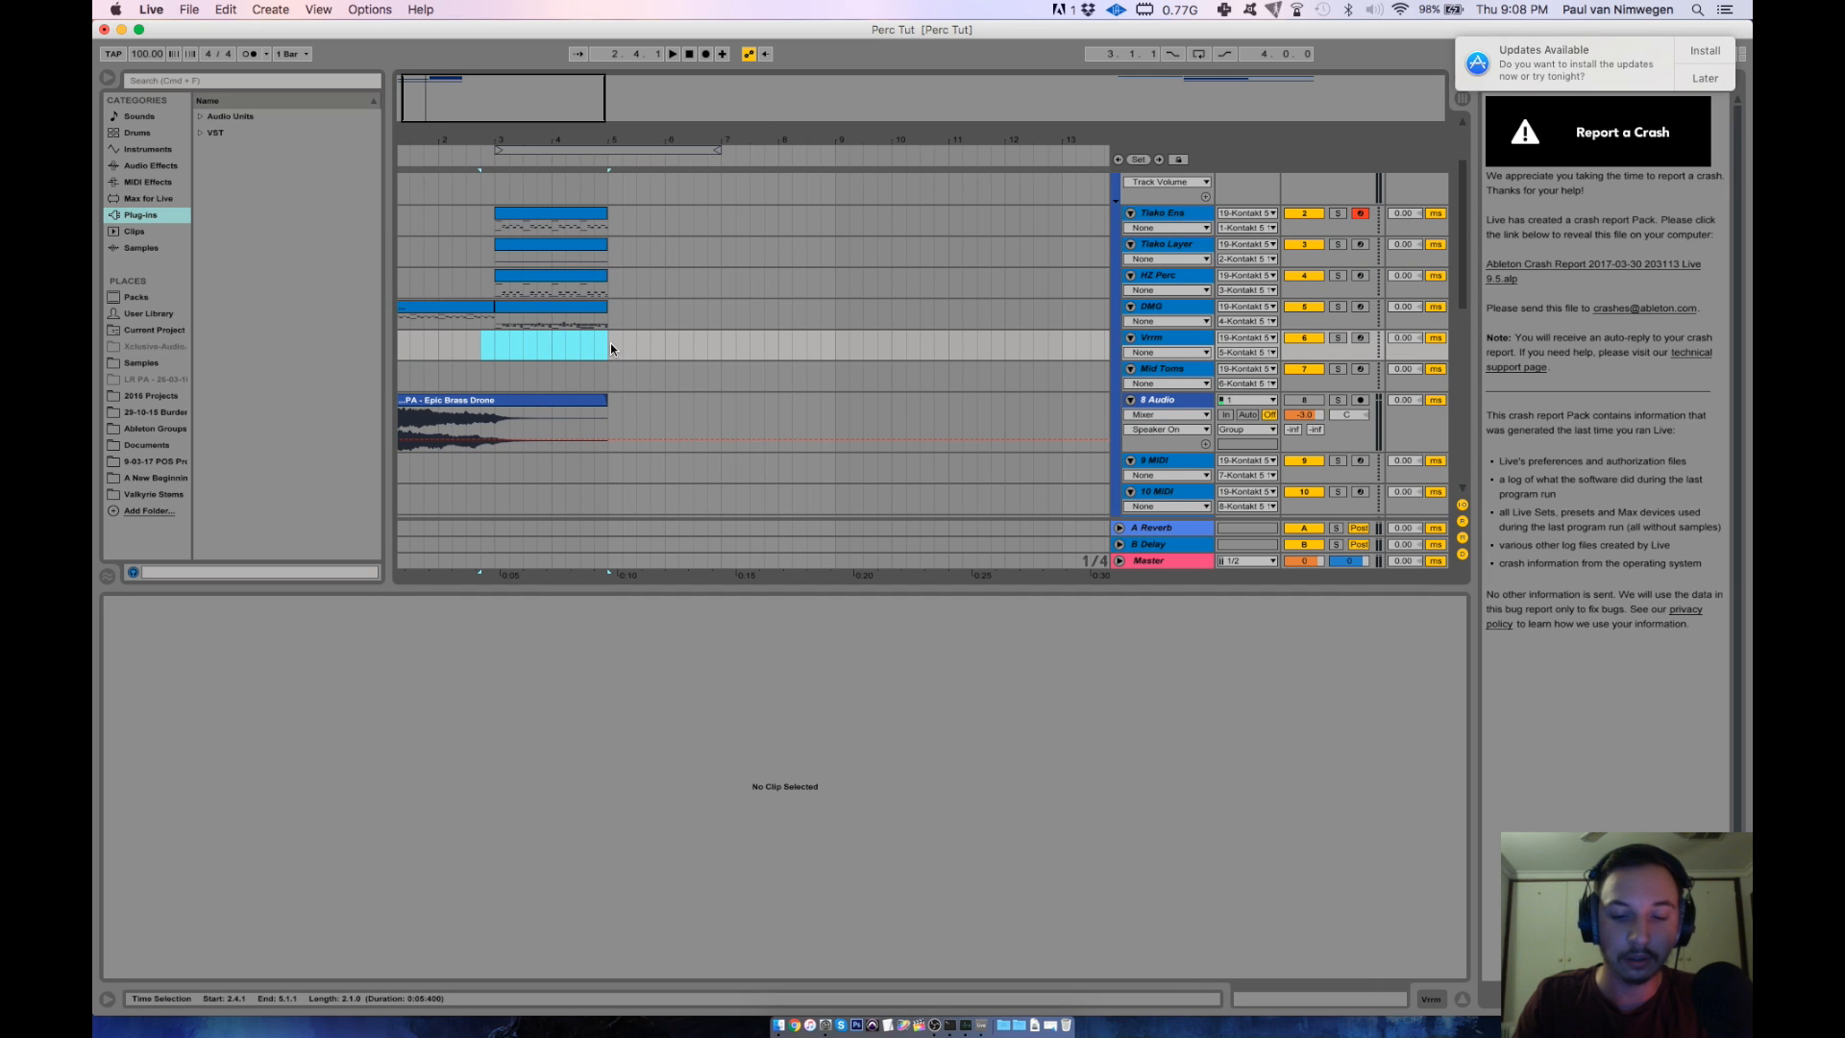
key("super+shift+m")
double_click(471, 712)
Audition pitches for the new note, stepping it up to C4 and down to C#2.
key("Up")
key("Up")
key("Up")
key("Up")
key("Up")
key("Up")
key("Up")
key("Up")
key("Up")
key("Up")
key("Up")
key("Up")
key("Up")
key("Up")
key("Up")
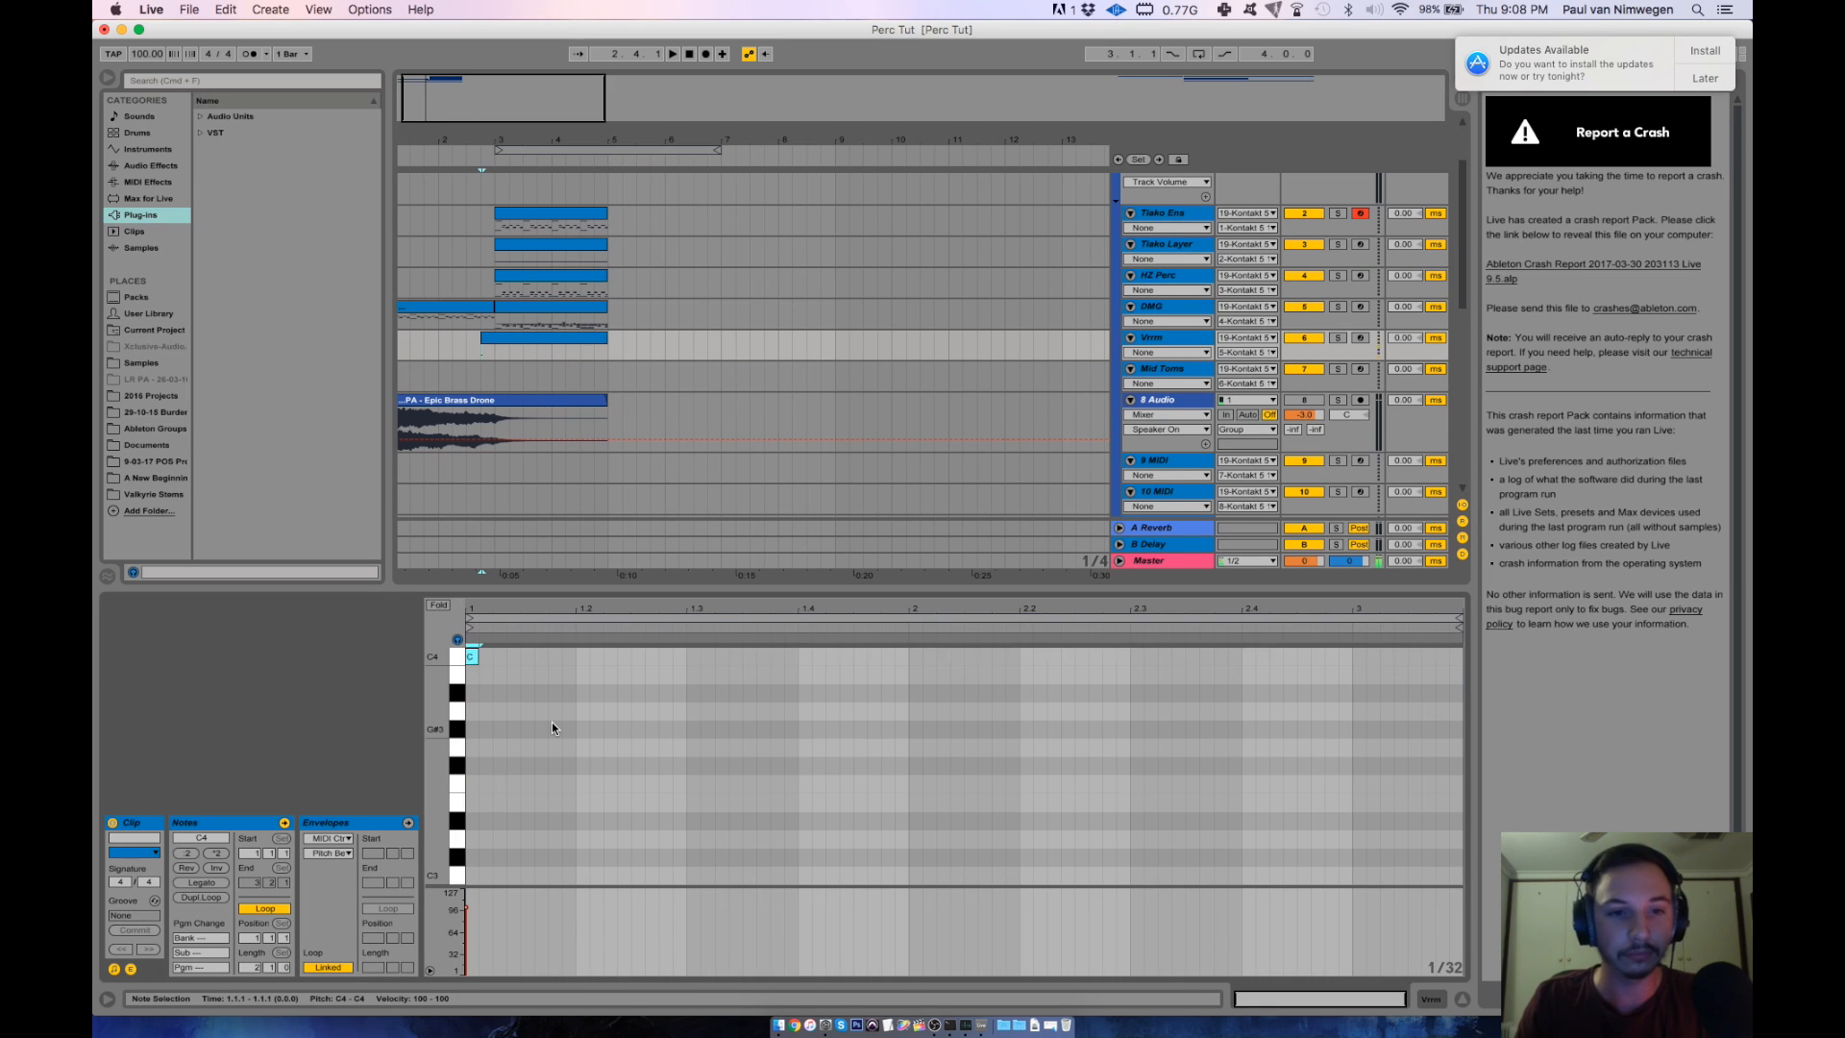
key("Down")
key("Down")
key("Down")
key("Down")
key("Down")
key("Down")
key("Down")
key("Down")
key("Down")
key("Down")
key("Down")
key("Down")
key("Down")
key("Down")
key("Down")
key("Down")
key("Down")
key("Down")
key("Down")
key("Down")
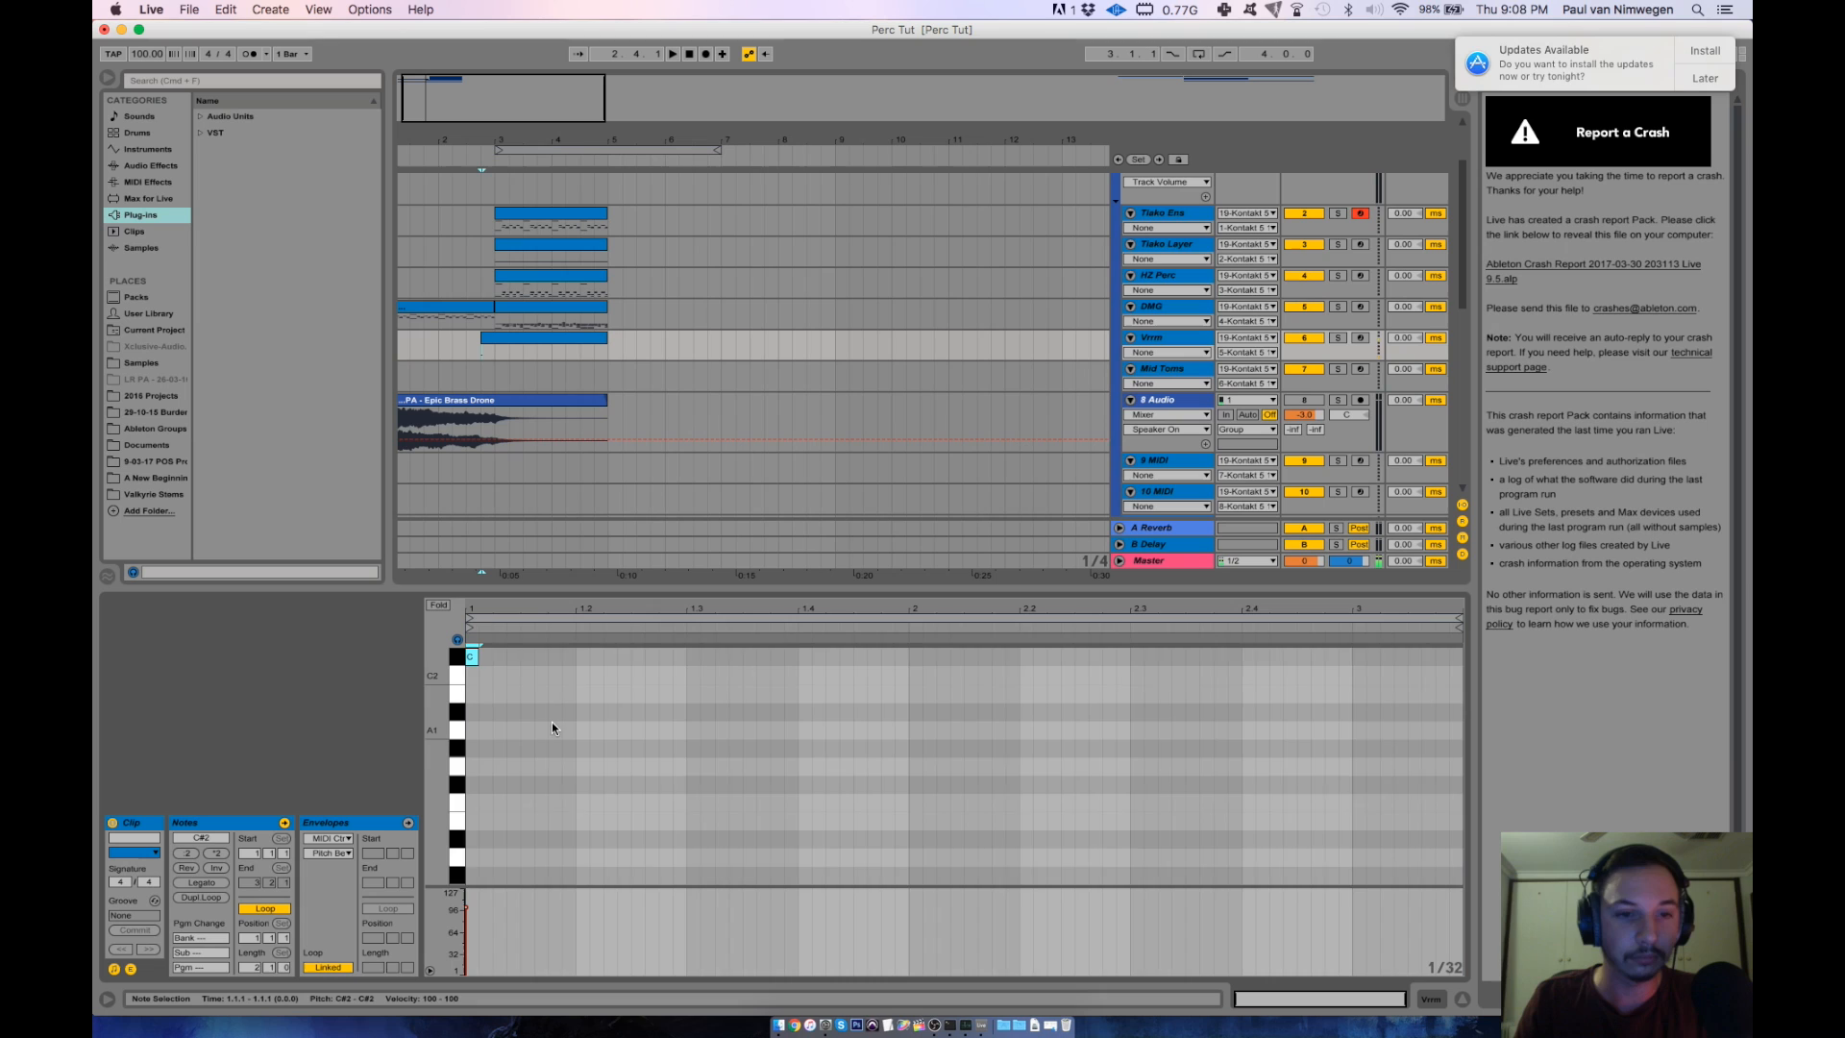
Lengthen the note to three sixteenths, place it at A#2 on 1.1.3 and set its velocity to 121.
key("shift+Right")
key("shift+Right")
key("shift+Right")
key("shift+Right")
key("shift+Right")
mouse_move(480, 140)
left_mouse_down()
mouse_move(393, 230)
mouse_move(509, 230)
left_mouse_up()
left_click_drag(466, 910, 466, 896)
key("space")
key("Right")
key("Right")
key("Right")
key("Right")
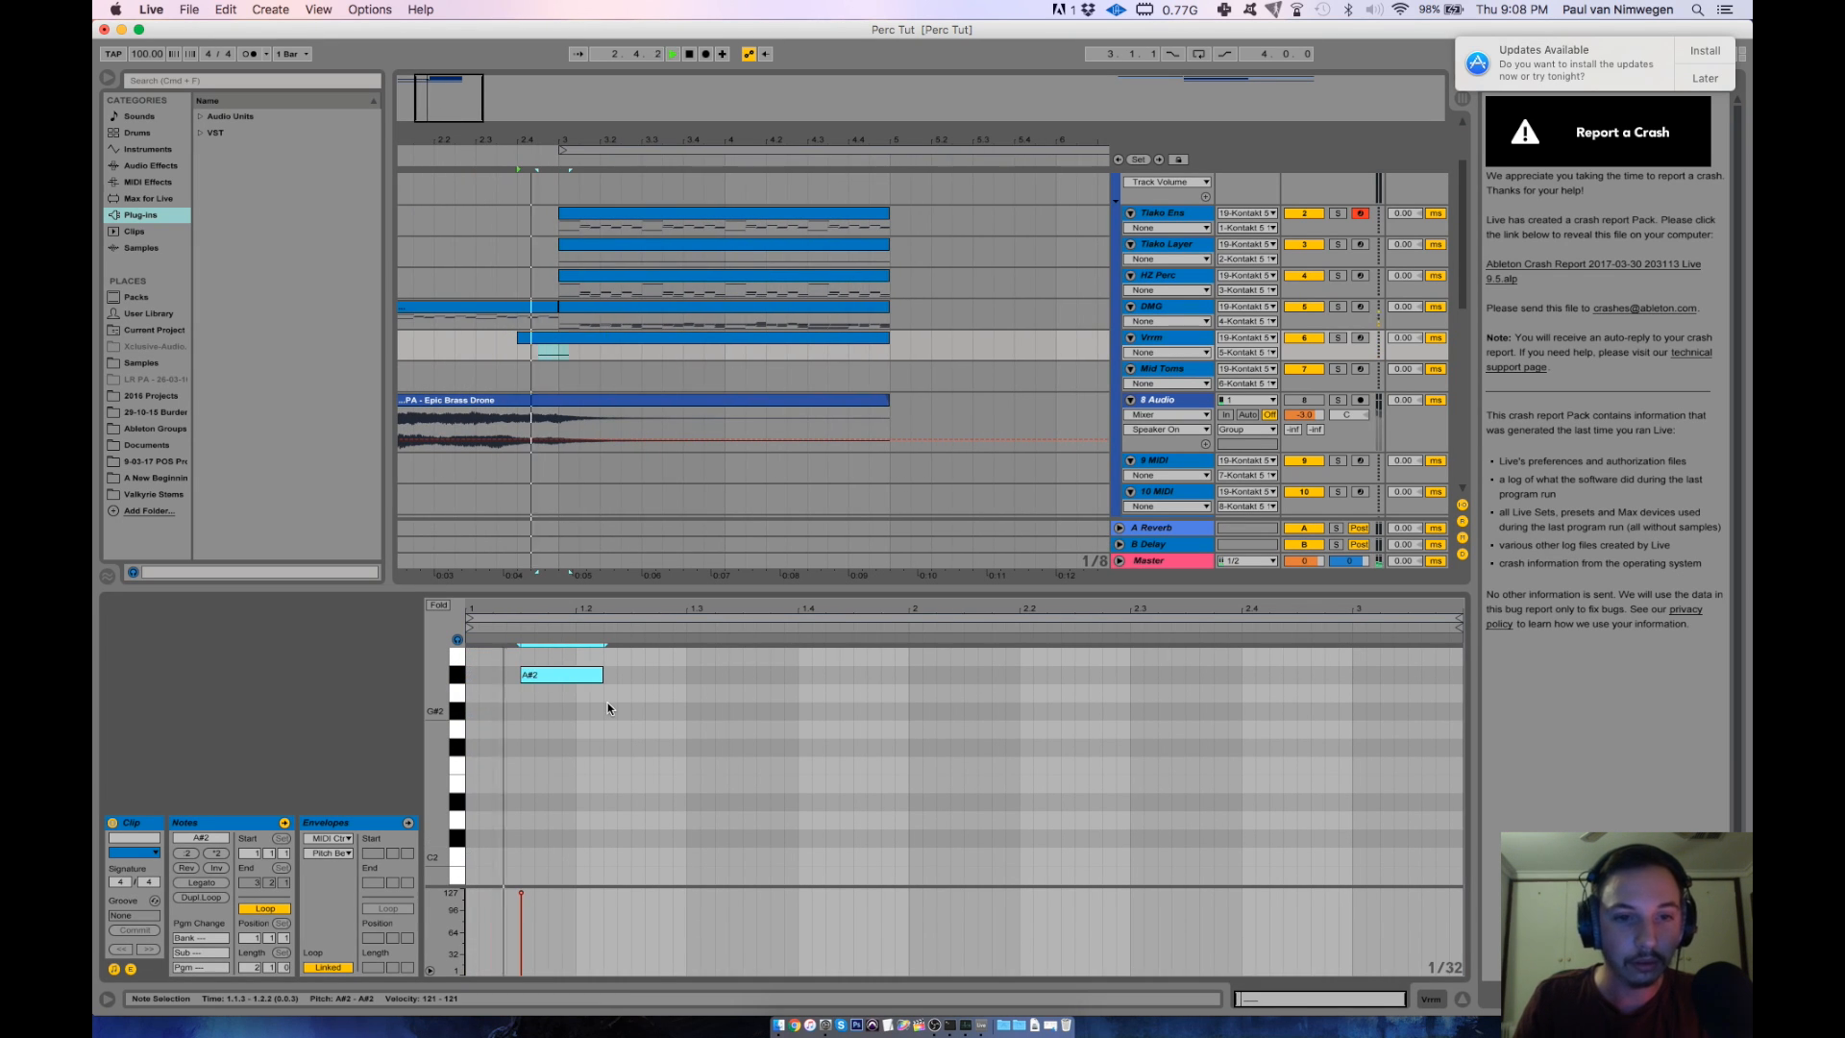
Layer a copy of the note at 1.1.3 in higher octaves, raising it to C5.
key("shift+Up")
key("shift+Up")
key("super+z")
key("super+c")
key("super+v")
key("shift+Up")
key("Up")
key("Up")
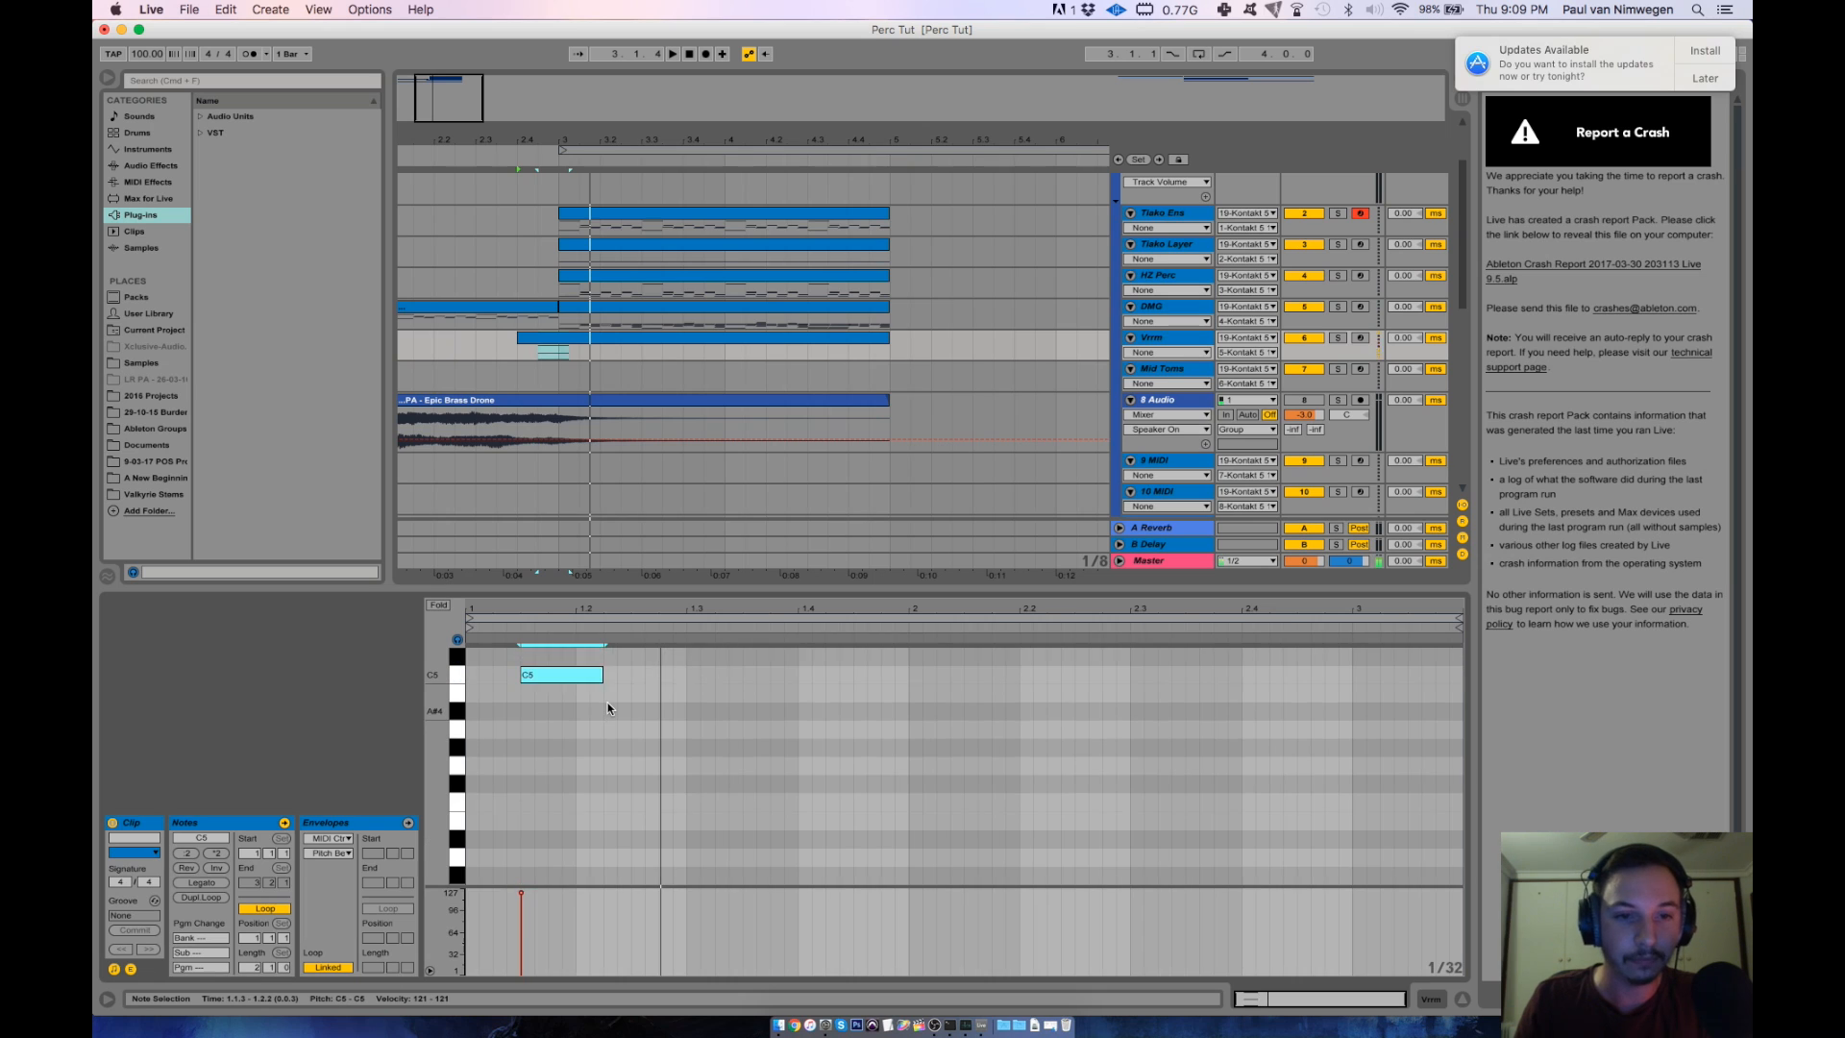
Move the selected C5 note to 2.2.3 in the clip.
key("Right")
key("Right")
key("Right")
key("Right")
key("Right")
key("Right")
key("Right")
key("Right")
key("Right")
key("Right")
key("Right")
key("Right")
key("Right")
key("Right")
key("Right")
key("Right")
key("Right")
key("Right")
key("Right")
key("Right")
key("Right")
key("Right")
key("Right")
Audition the note at 2.2.3 at pitches an octave higher, stepping it down by semitones and returning it to C5.
key("shift+Up")
key("Down")
key("Down")
key("Down")
key("Down")
key("Down")
key("Down")
key("Down")
key("Down")
key("Down")
key("Down")
key("Down")
key("Down")
key("Down")
key("Down")
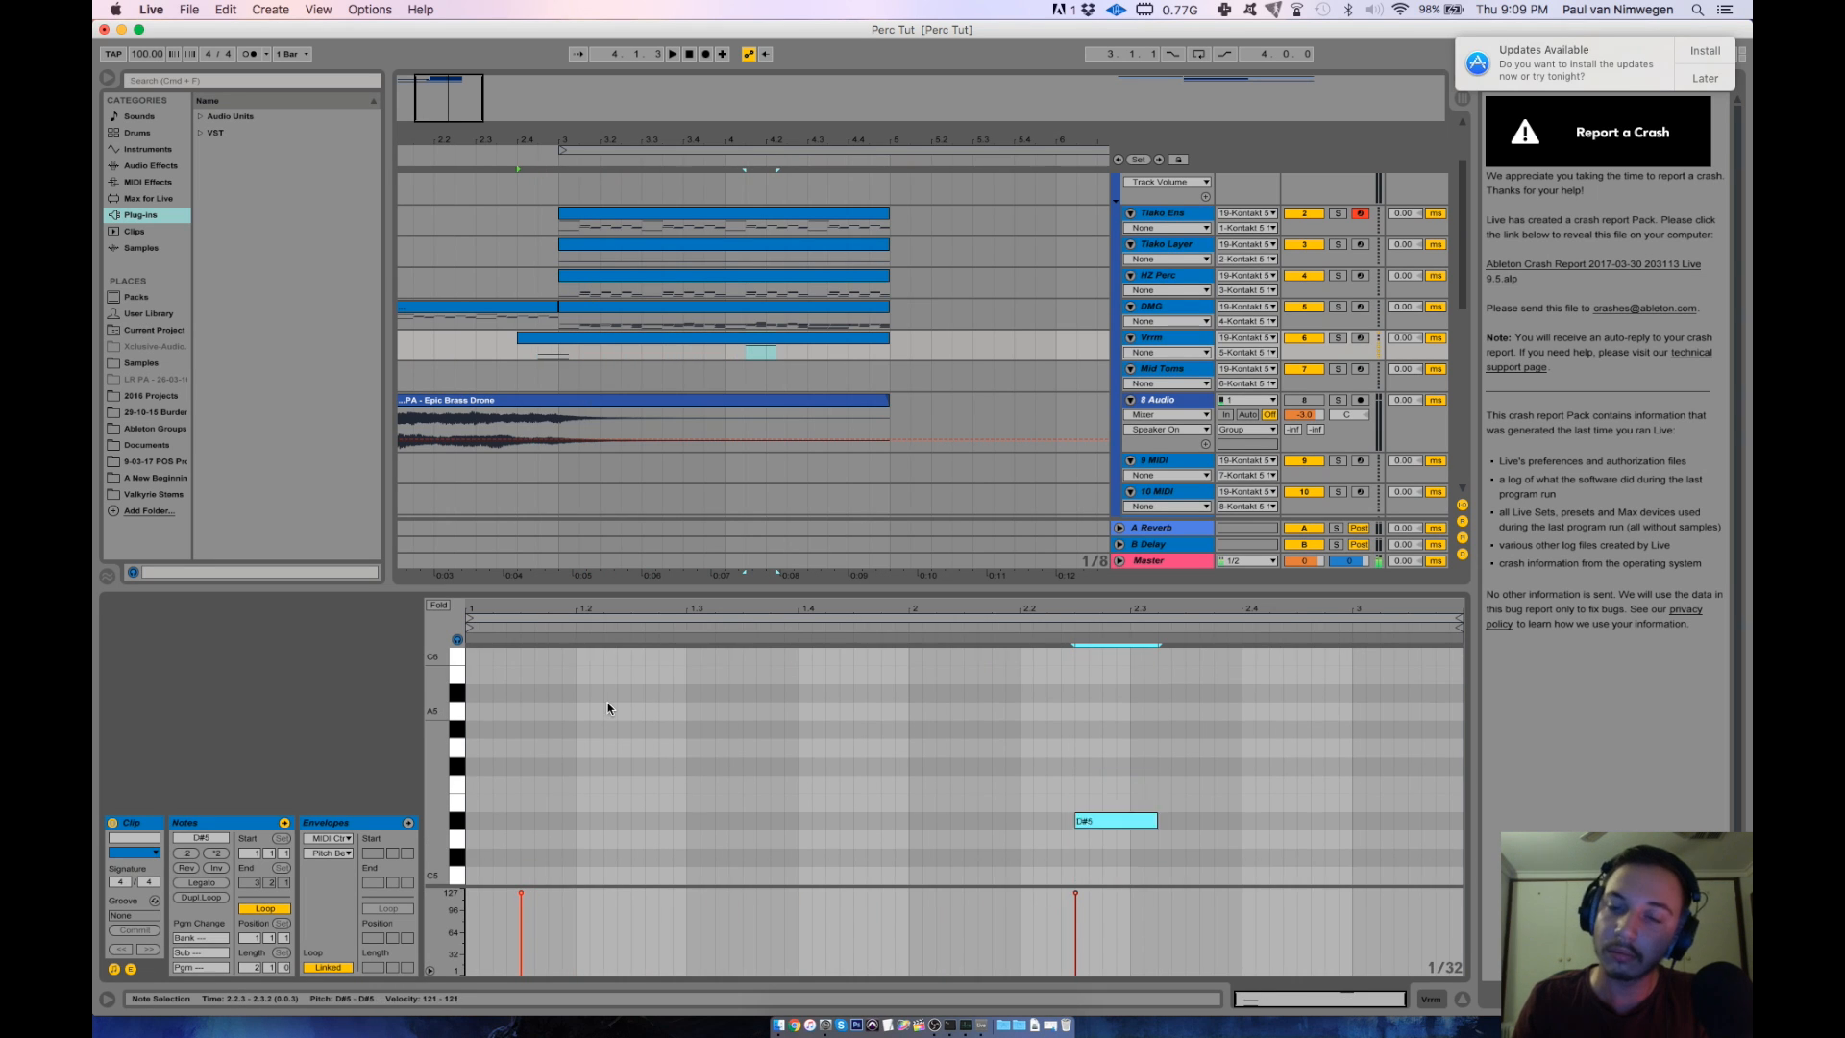
key("Up")
key("Up")
Shorten the C5 note to a thirty-second and duplicate it into a run of four consecutive notes starting at 2.2.3.
key("shift+Left")
key("shift+Left")
key("shift+Left")
key("shift+Left")
key("shift+Left")
key("super+d")
key("super+d")
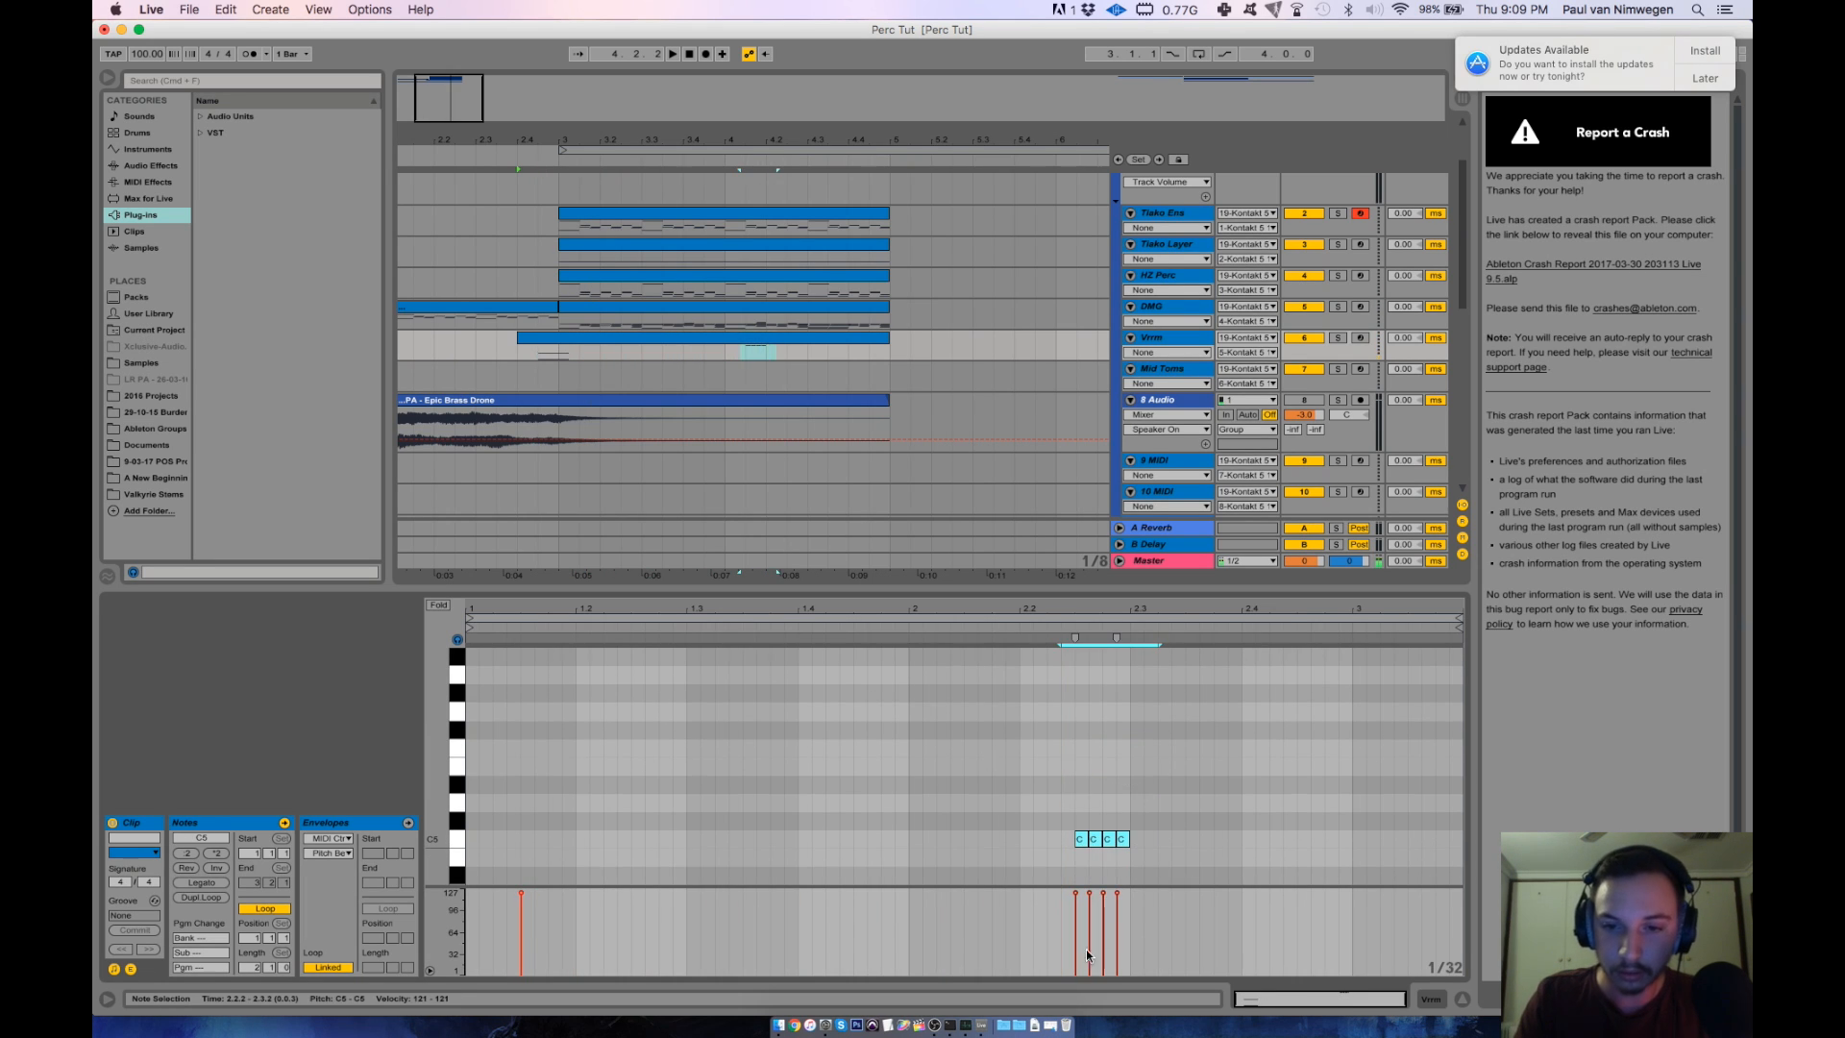
Shape the velocities of the four C5 notes into a rise from 67 to 116, checking the run both soloed and in the mix.
left_click(1064, 628)
left_click(1337, 338)
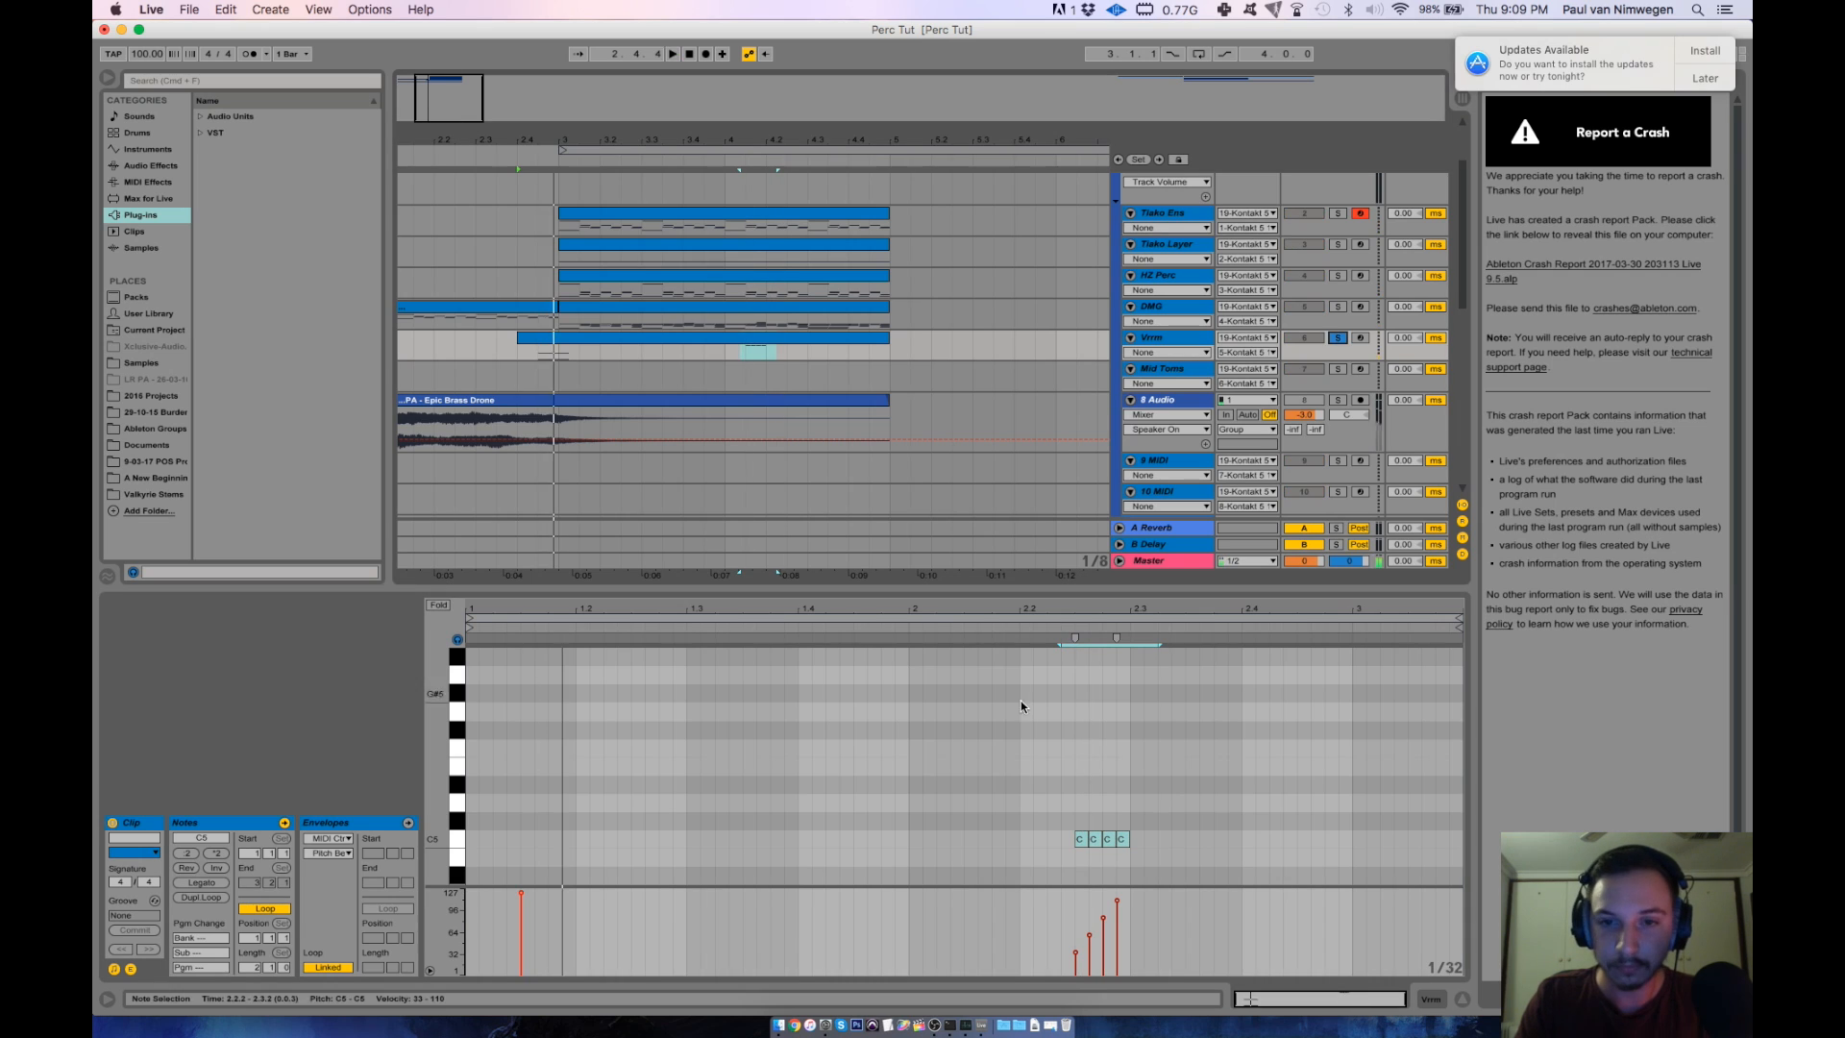
left_click(1065, 625)
left_click(1075, 952)
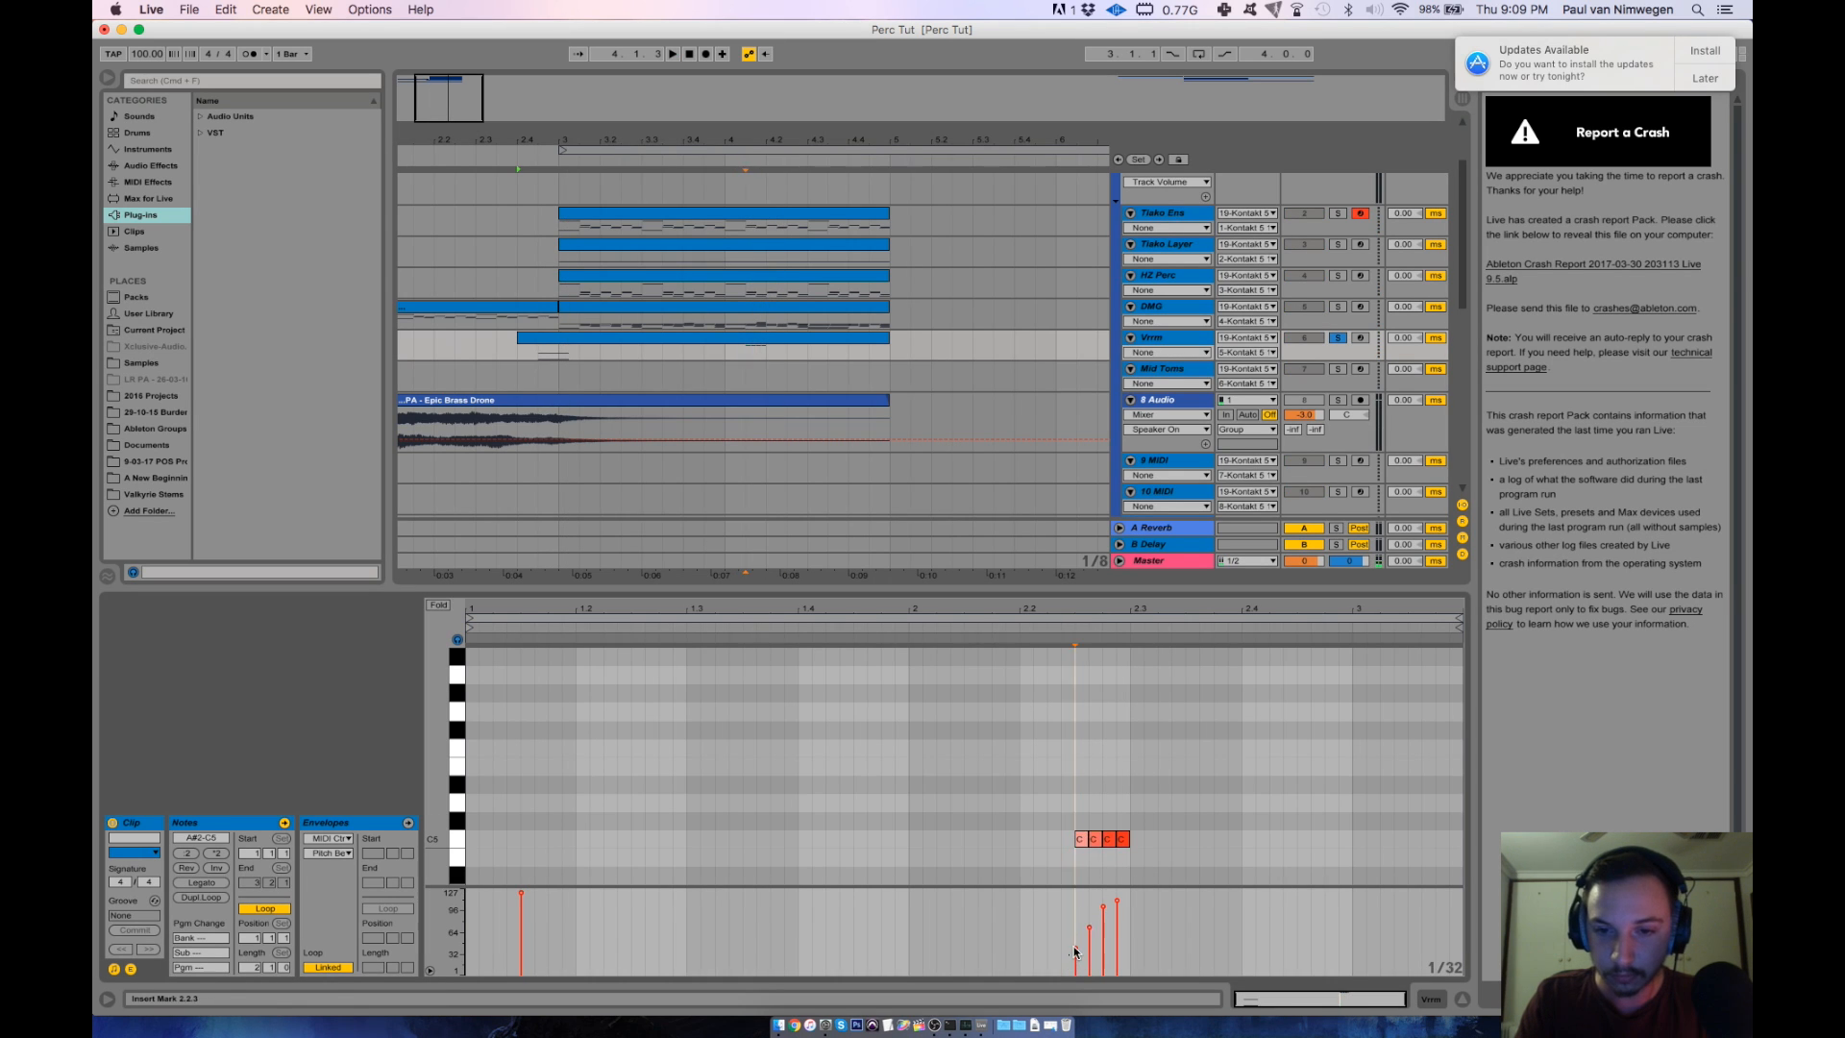
left_click(1089, 951)
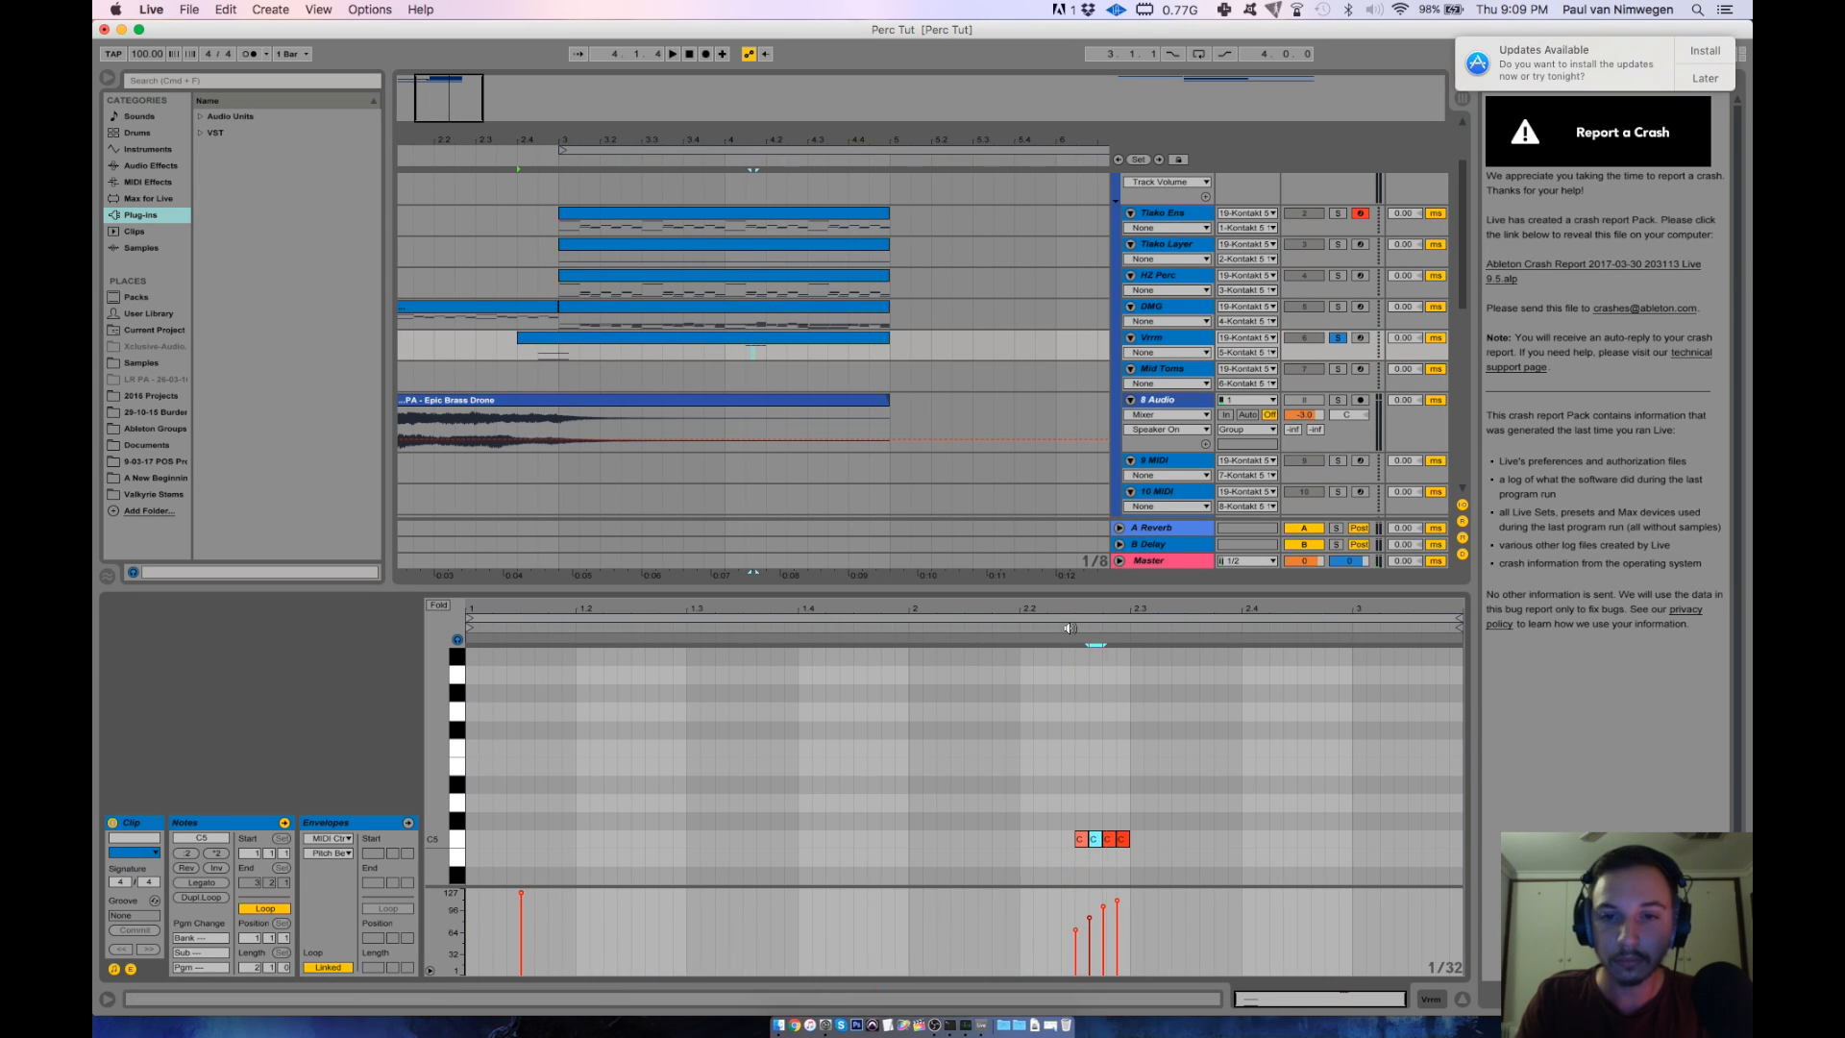
left_click(1337, 338)
left_click(1066, 627)
key("space")
Move the four C5 notes earlier so they start at 1.4.3, and lower their velocities to about 58 to 91.
left_click_drag(1043, 720, 1213, 874)
key("Left")
key("Left")
key("Left")
key("Left")
key("Left")
key("Left")
key("Left")
key("Left")
key("Left")
key("Left")
key("Left")
key("Left")
key("Left")
key("Left")
key("Left")
key("Left")
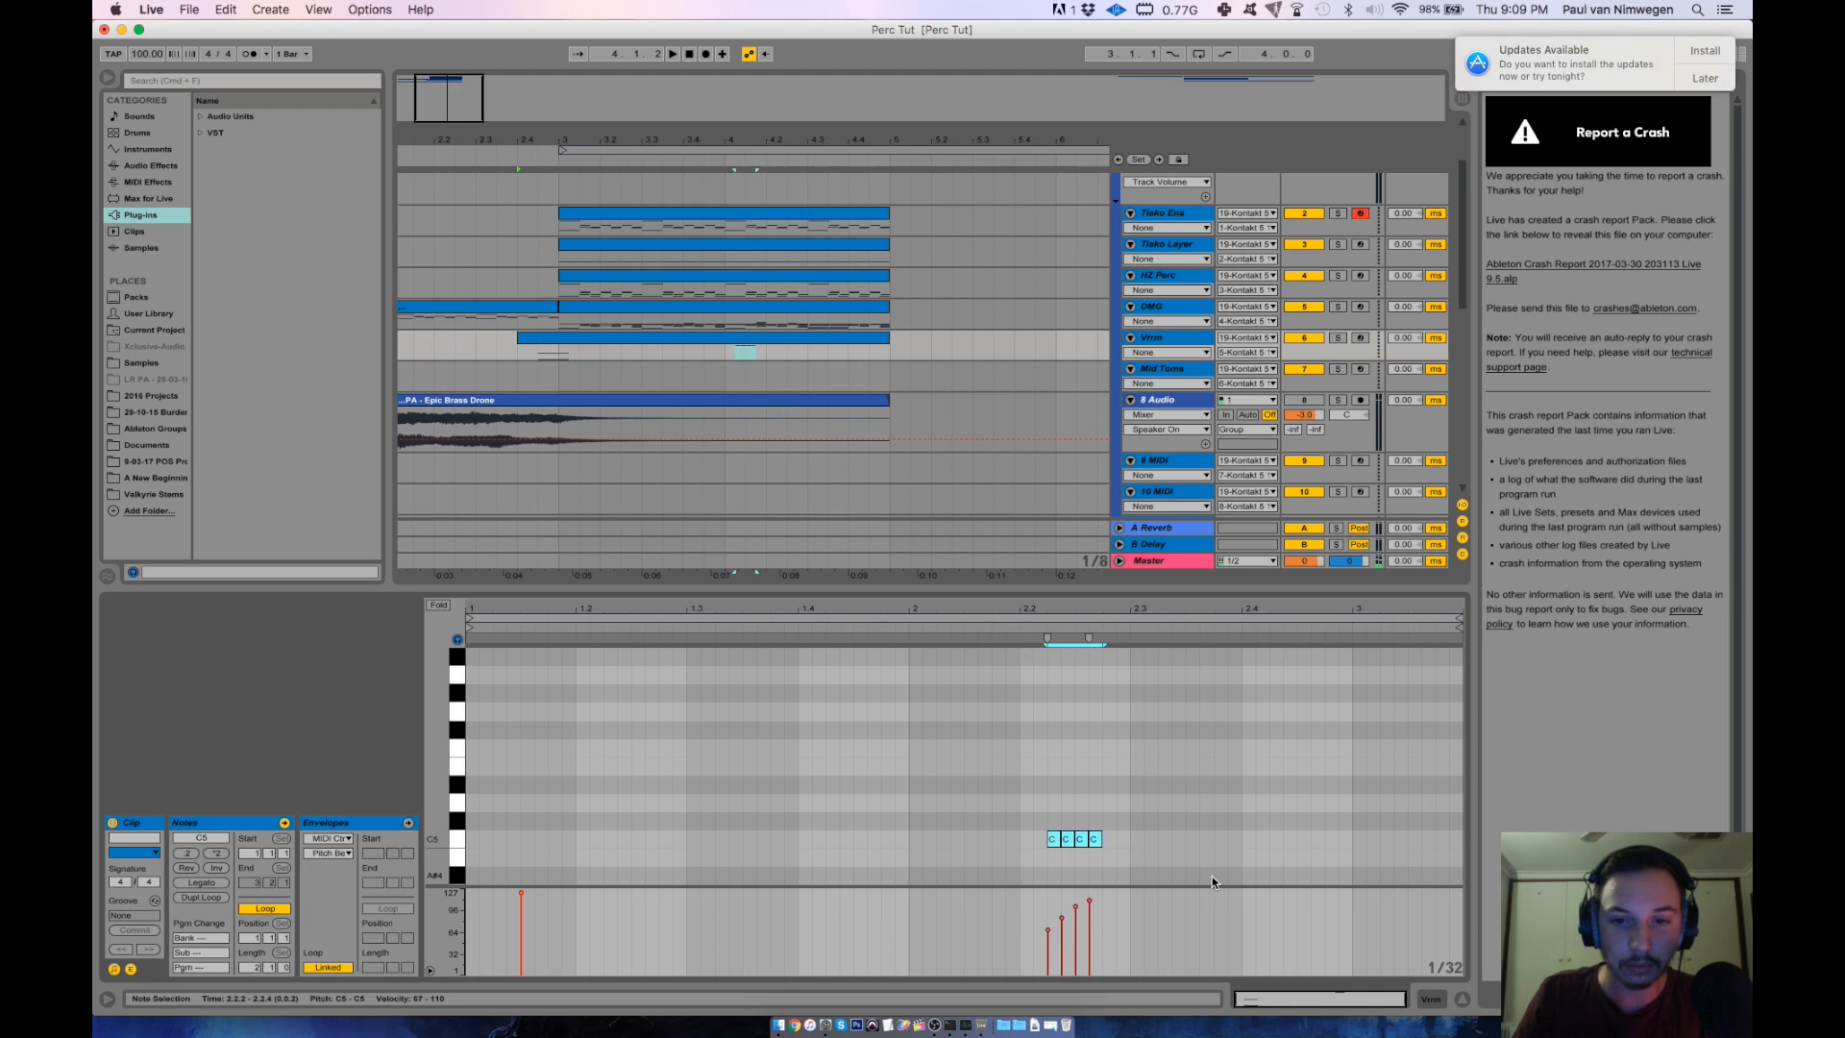
left_click(853, 629)
key("space")
left_click_drag(854, 928, 854, 937)
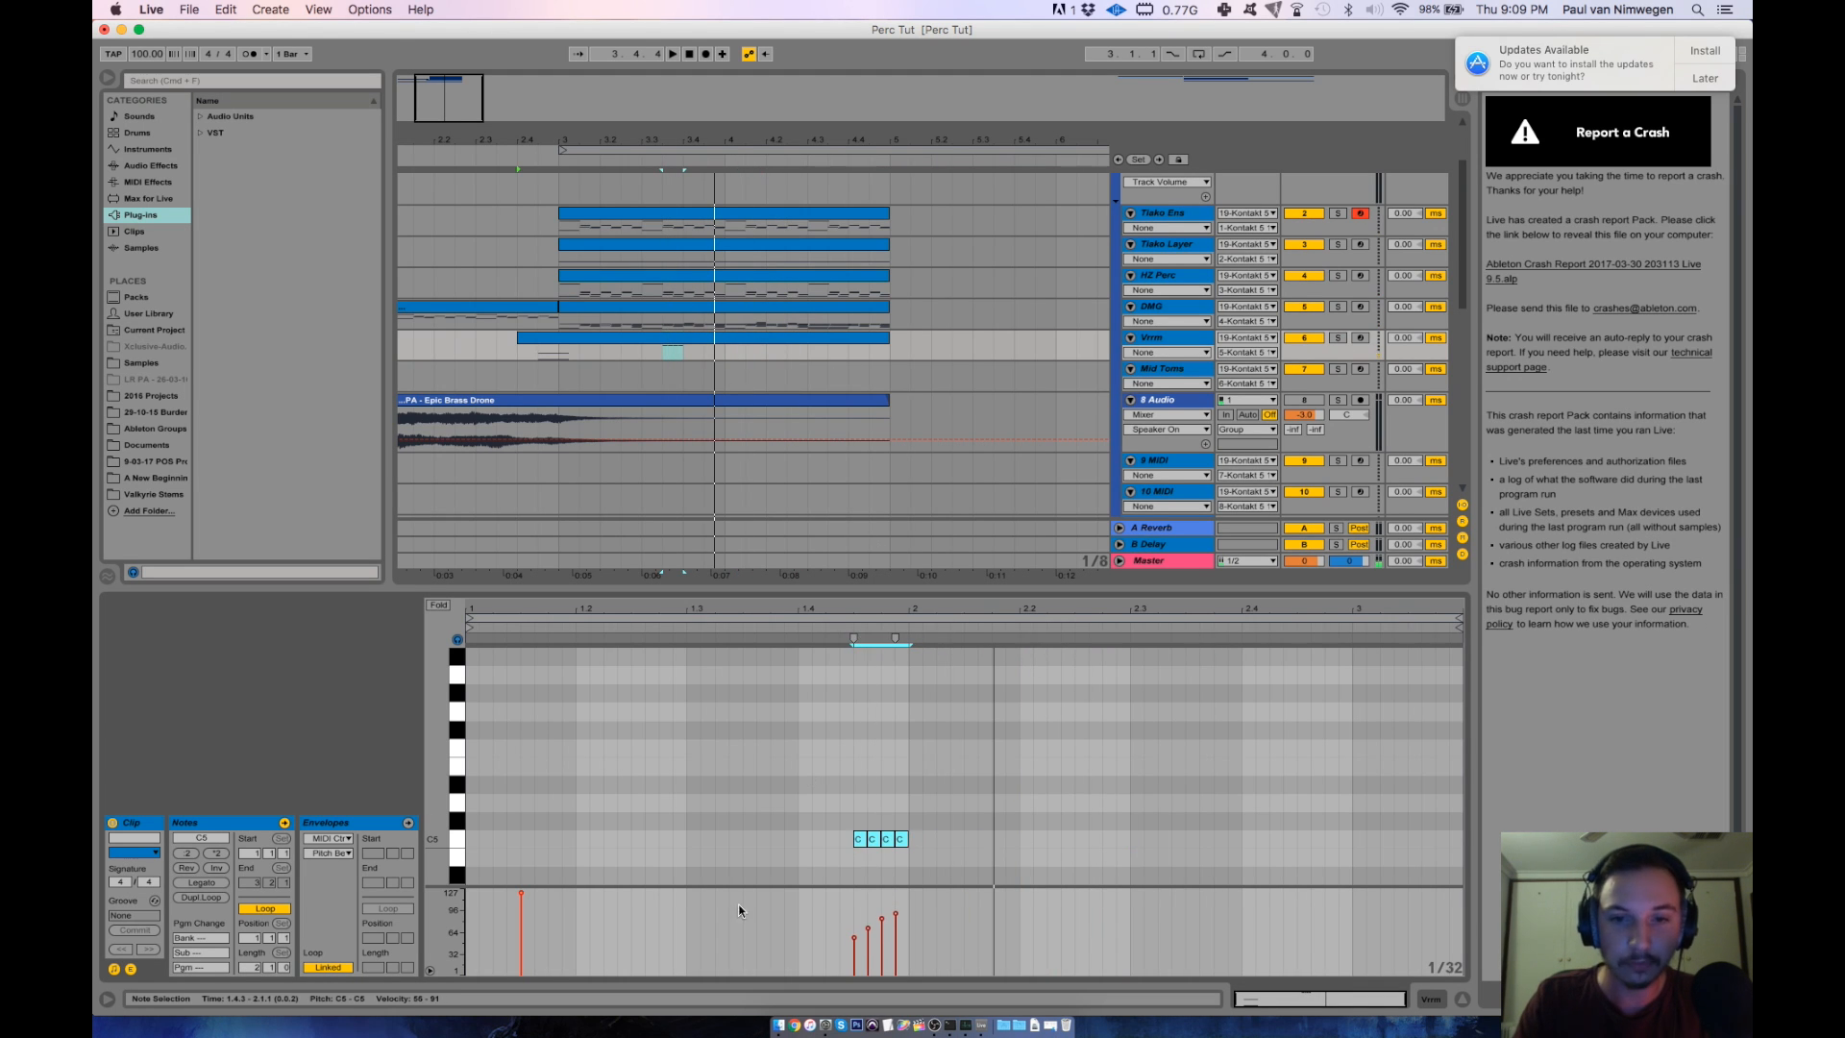
Create a MIDI clip from 4.1.1 to 5.1.1 on the Mid Toms track and draw a short note at 1.2.4, raised to A3.
left_click_drag(924, 608, 924, 648)
left_click_drag(724, 371, 886, 378)
key("super+shift+m")
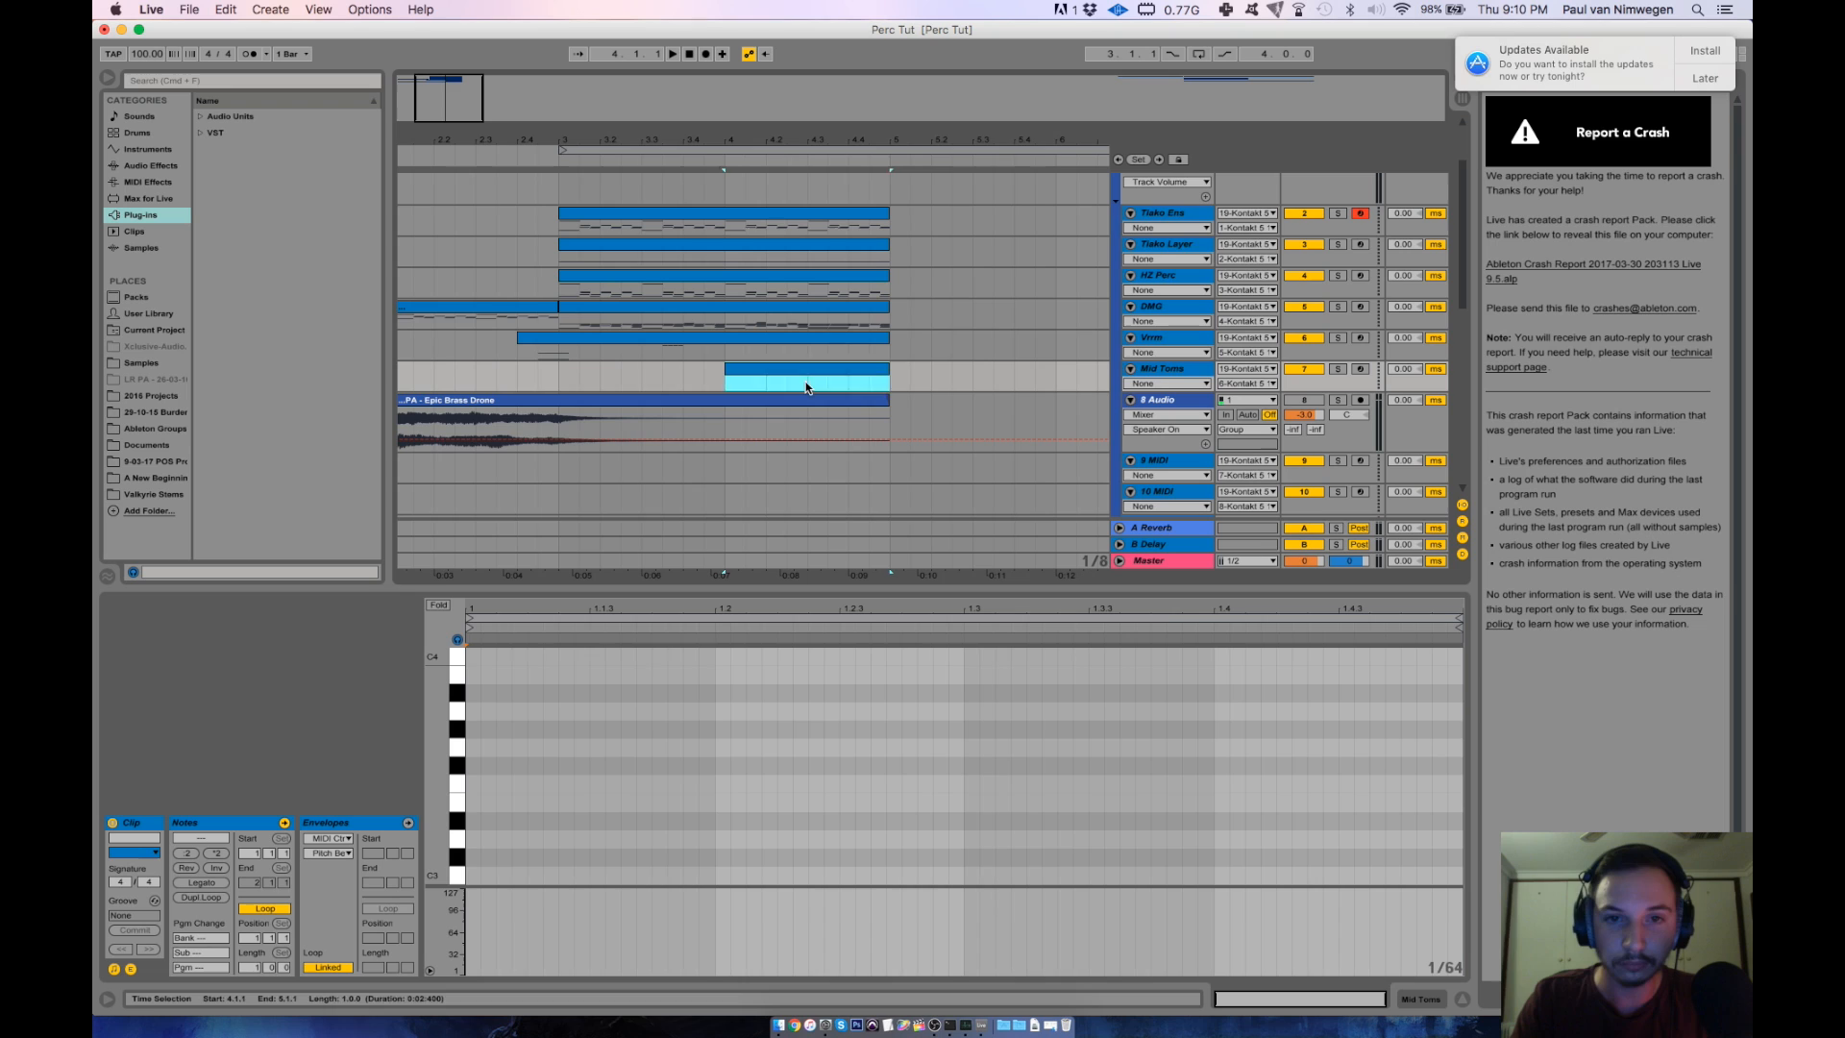
double_click(906, 747)
key("Up")
key("Up")
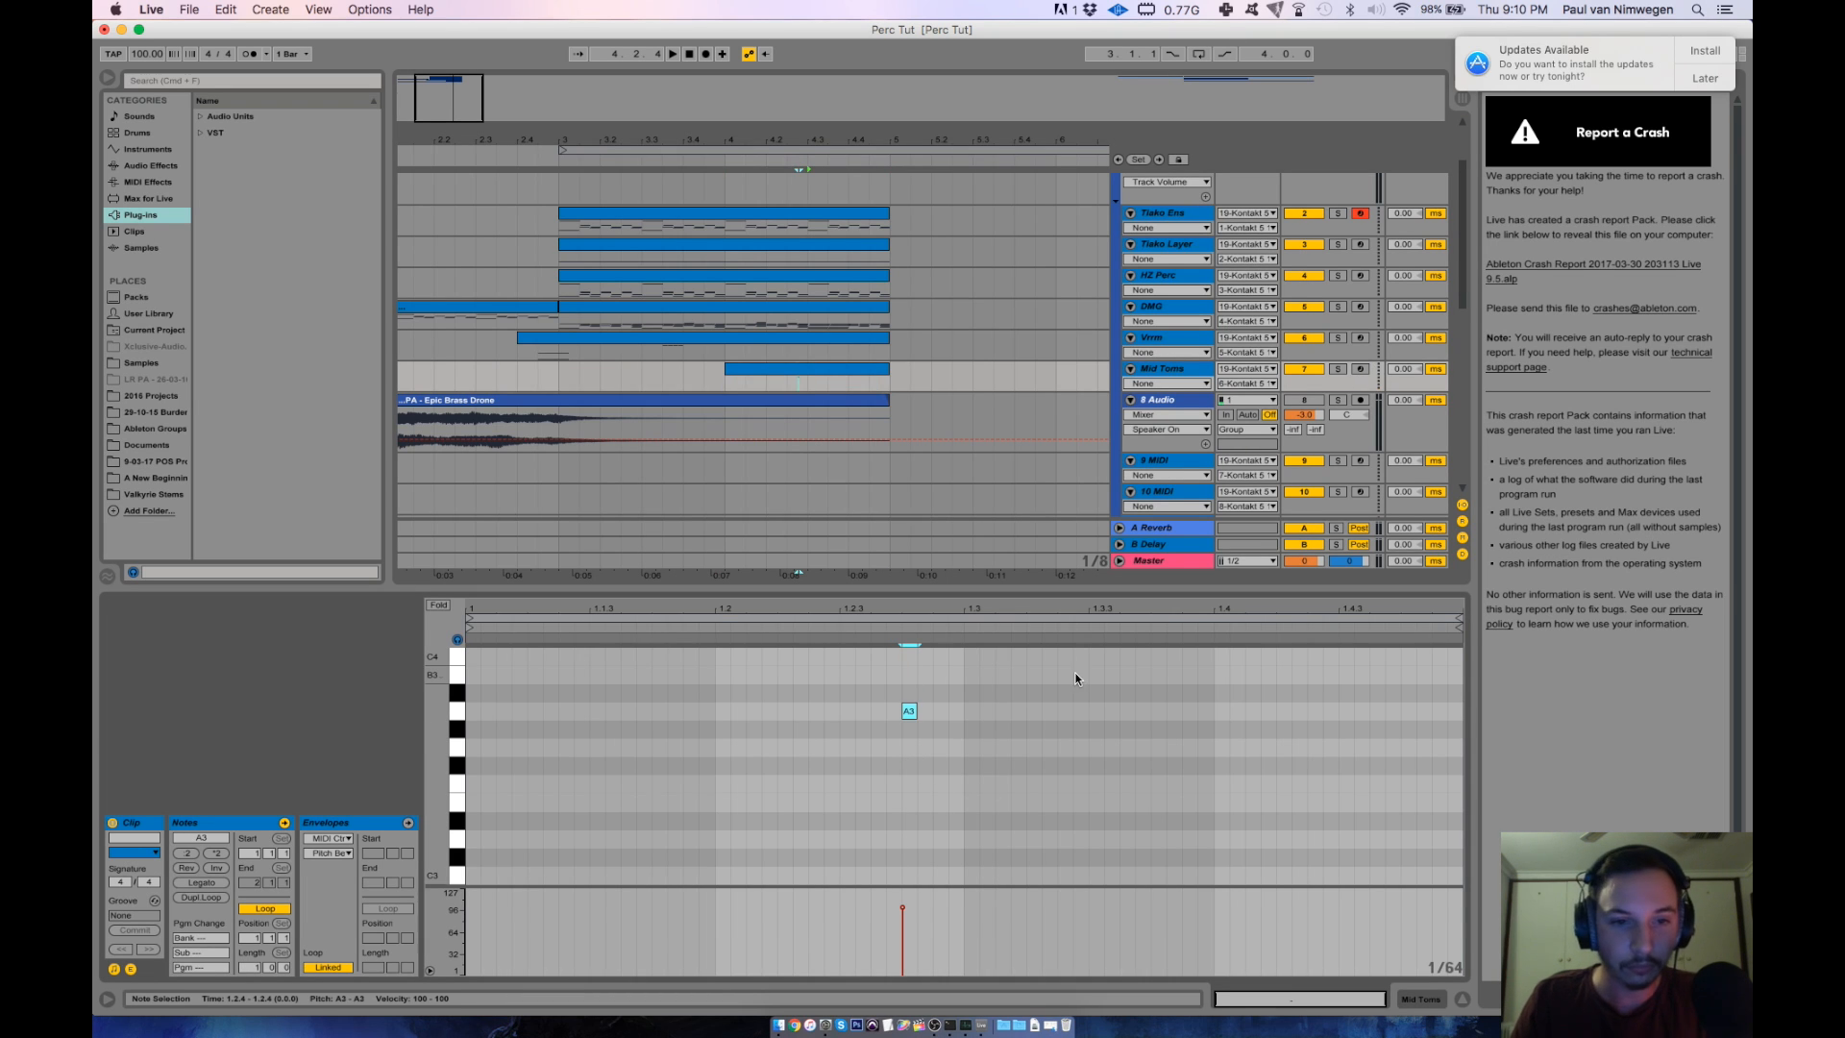
Audition lower pitches for the Mid Toms note, stepping it down to D1, and set its velocity to 74.
key("shift+Down")
key("Down")
key("Down")
key("Down")
key("Down")
key("Down")
key("Down")
key("Down")
key("Down")
key("Down")
key("Down")
key("Down")
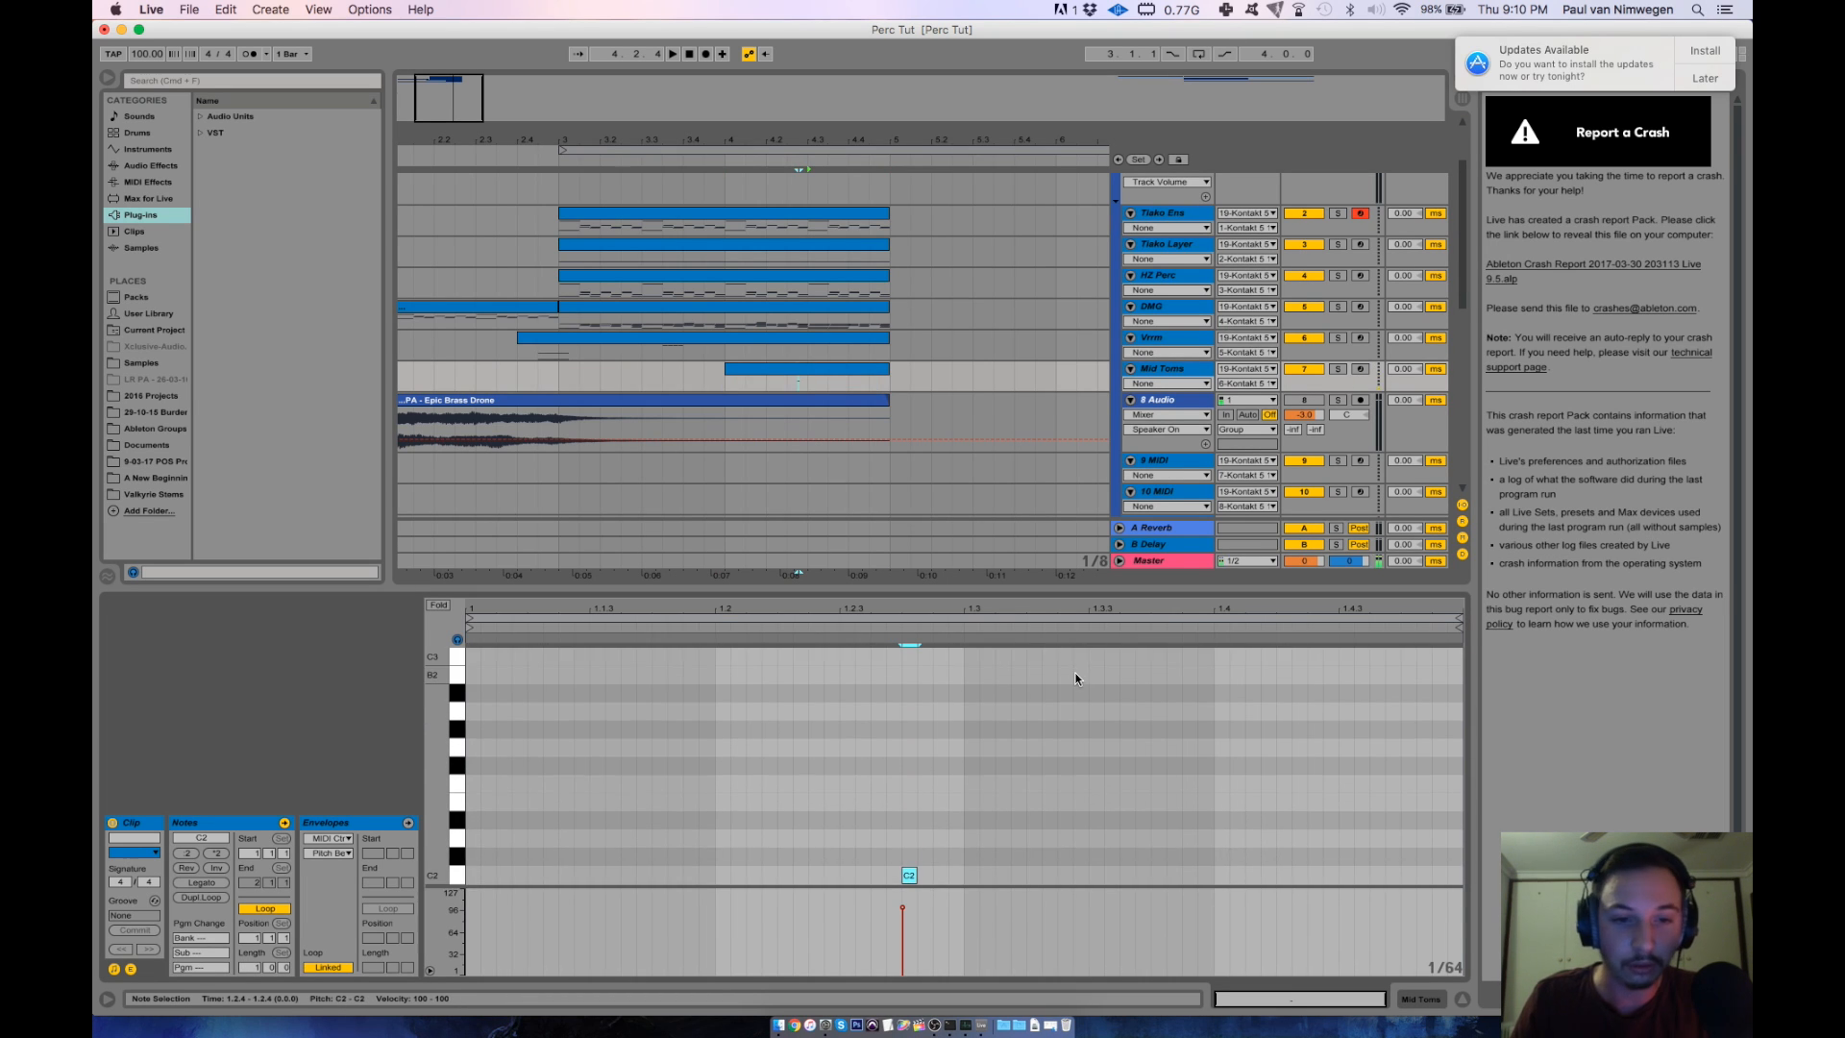
key("Down")
left_click_drag(902, 907, 902, 924)
key("Down")
key("Down")
key("Down")
key("Down")
key("Down")
key("Down")
key("Down")
key("Down")
key("Down")
key("Down")
key("Down")
key("Down")
key("Down")
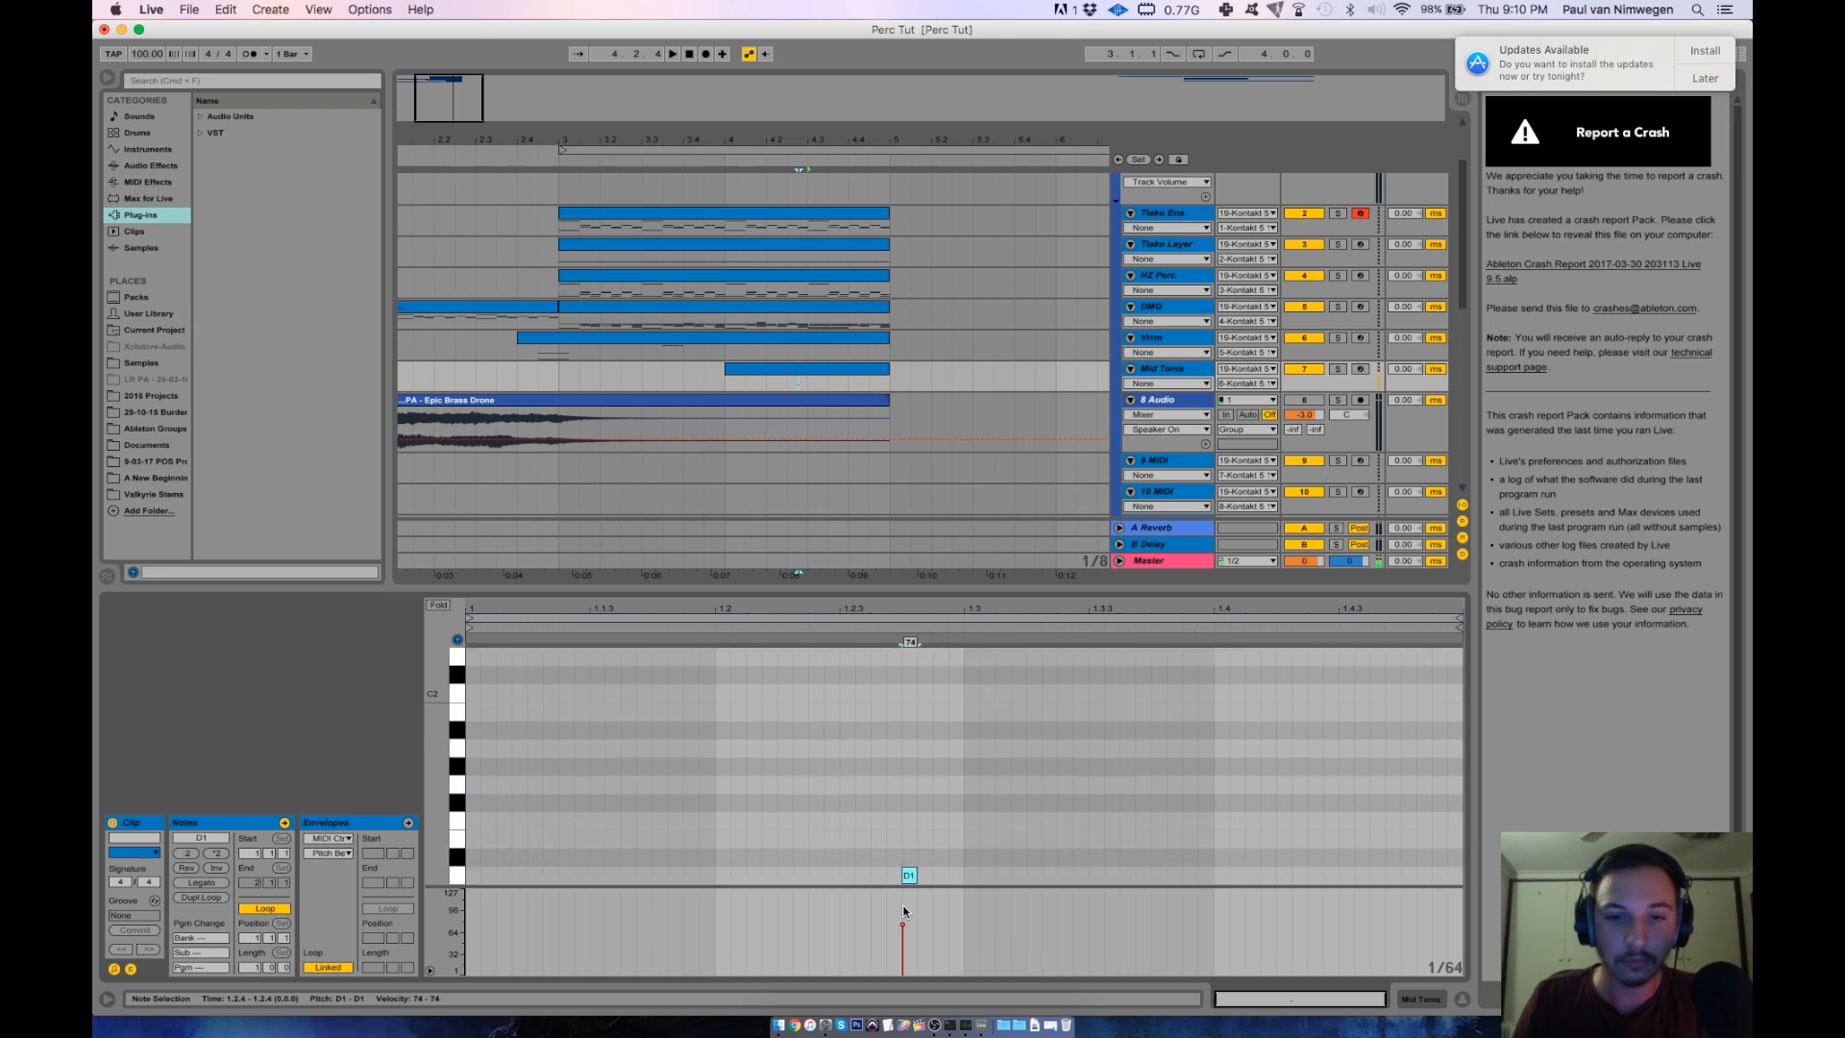
Audition the Mid Toms note in the higher octaves, stepping it down through C6 and settling on F3.
key("Up")
key("Up")
key("Up")
key("shift+Up")
key("shift+Up")
key("shift+Up")
key("shift+Up")
key("shift+Up")
key("Down")
key("Down")
key("Down")
key("Down")
key("Down")
key("Down")
key("Down")
key("Down")
key("Down")
key("Down")
key("Down")
key("Down")
key("Down")
key("Down")
key("Down")
key("Down")
key("Down")
key("Down")
key("Down")
key("Down")
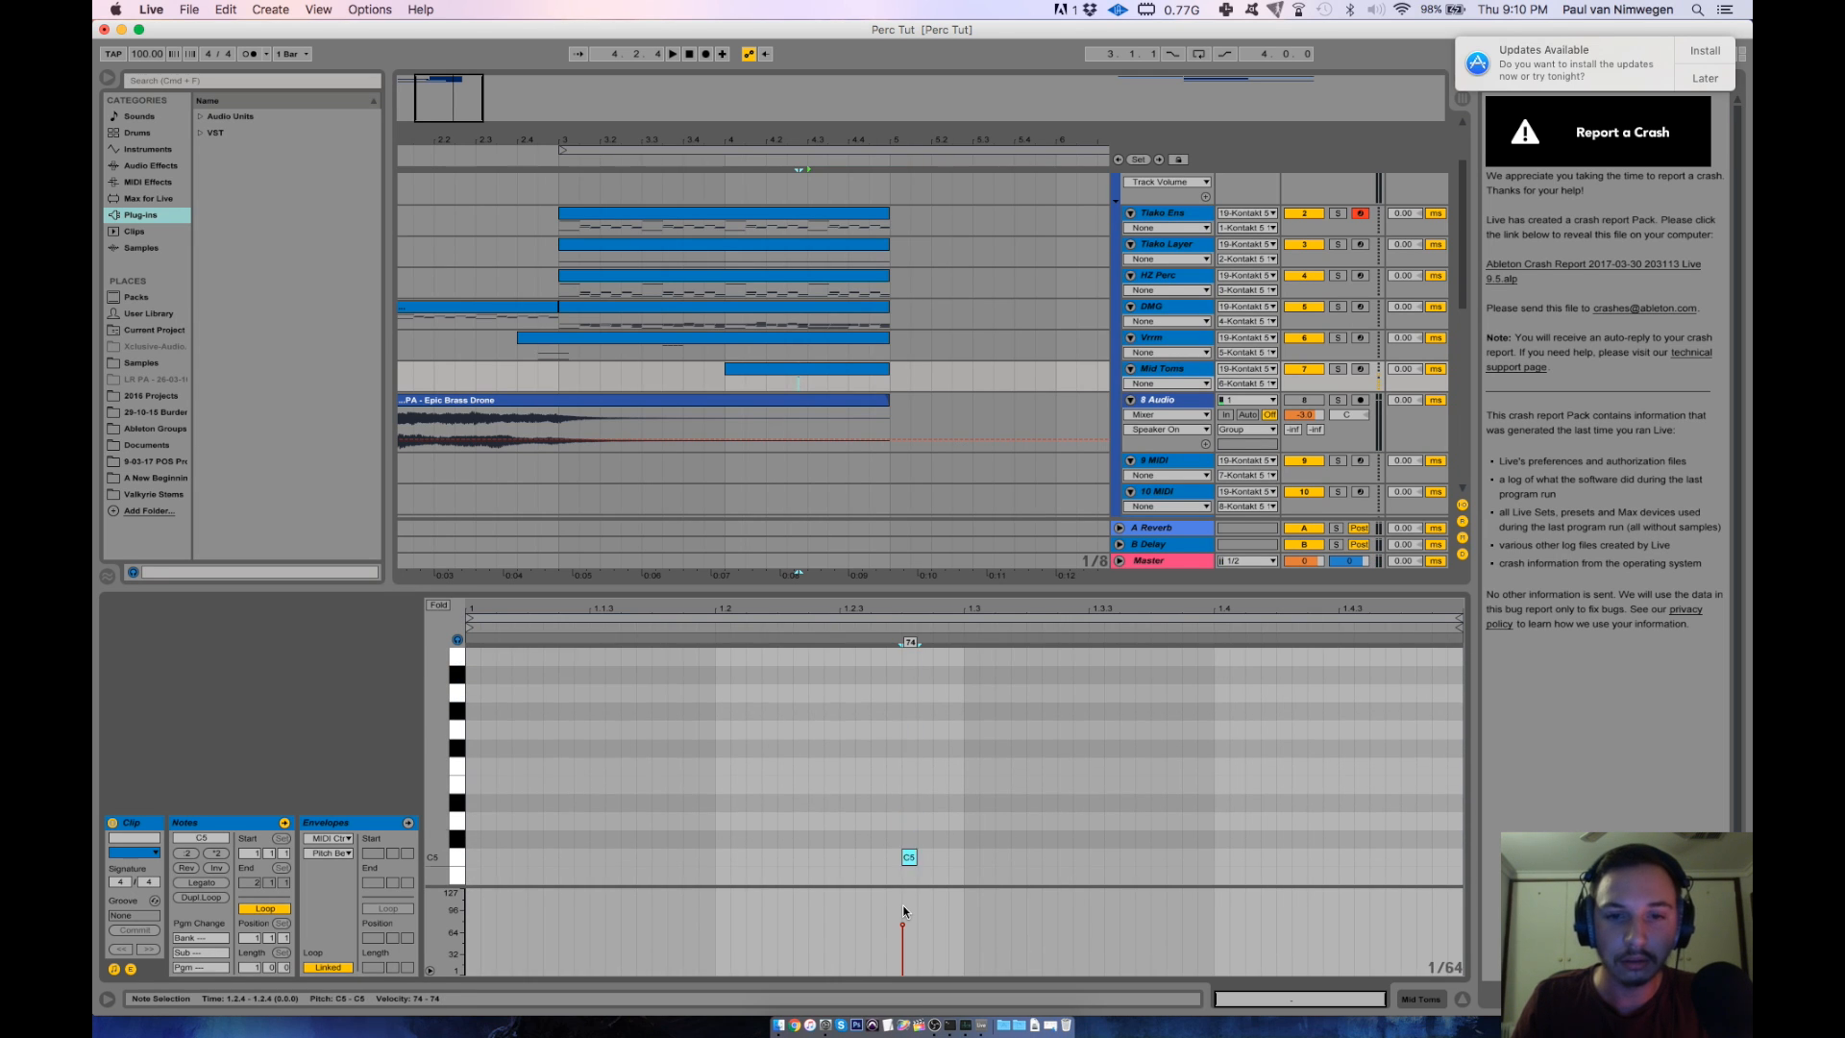
key("Down")
Duplicate the F3 note into a run of four consecutive sixty-fourth notes leading up to 1.3.
key("Right")
key("super+d")
key("super+d")
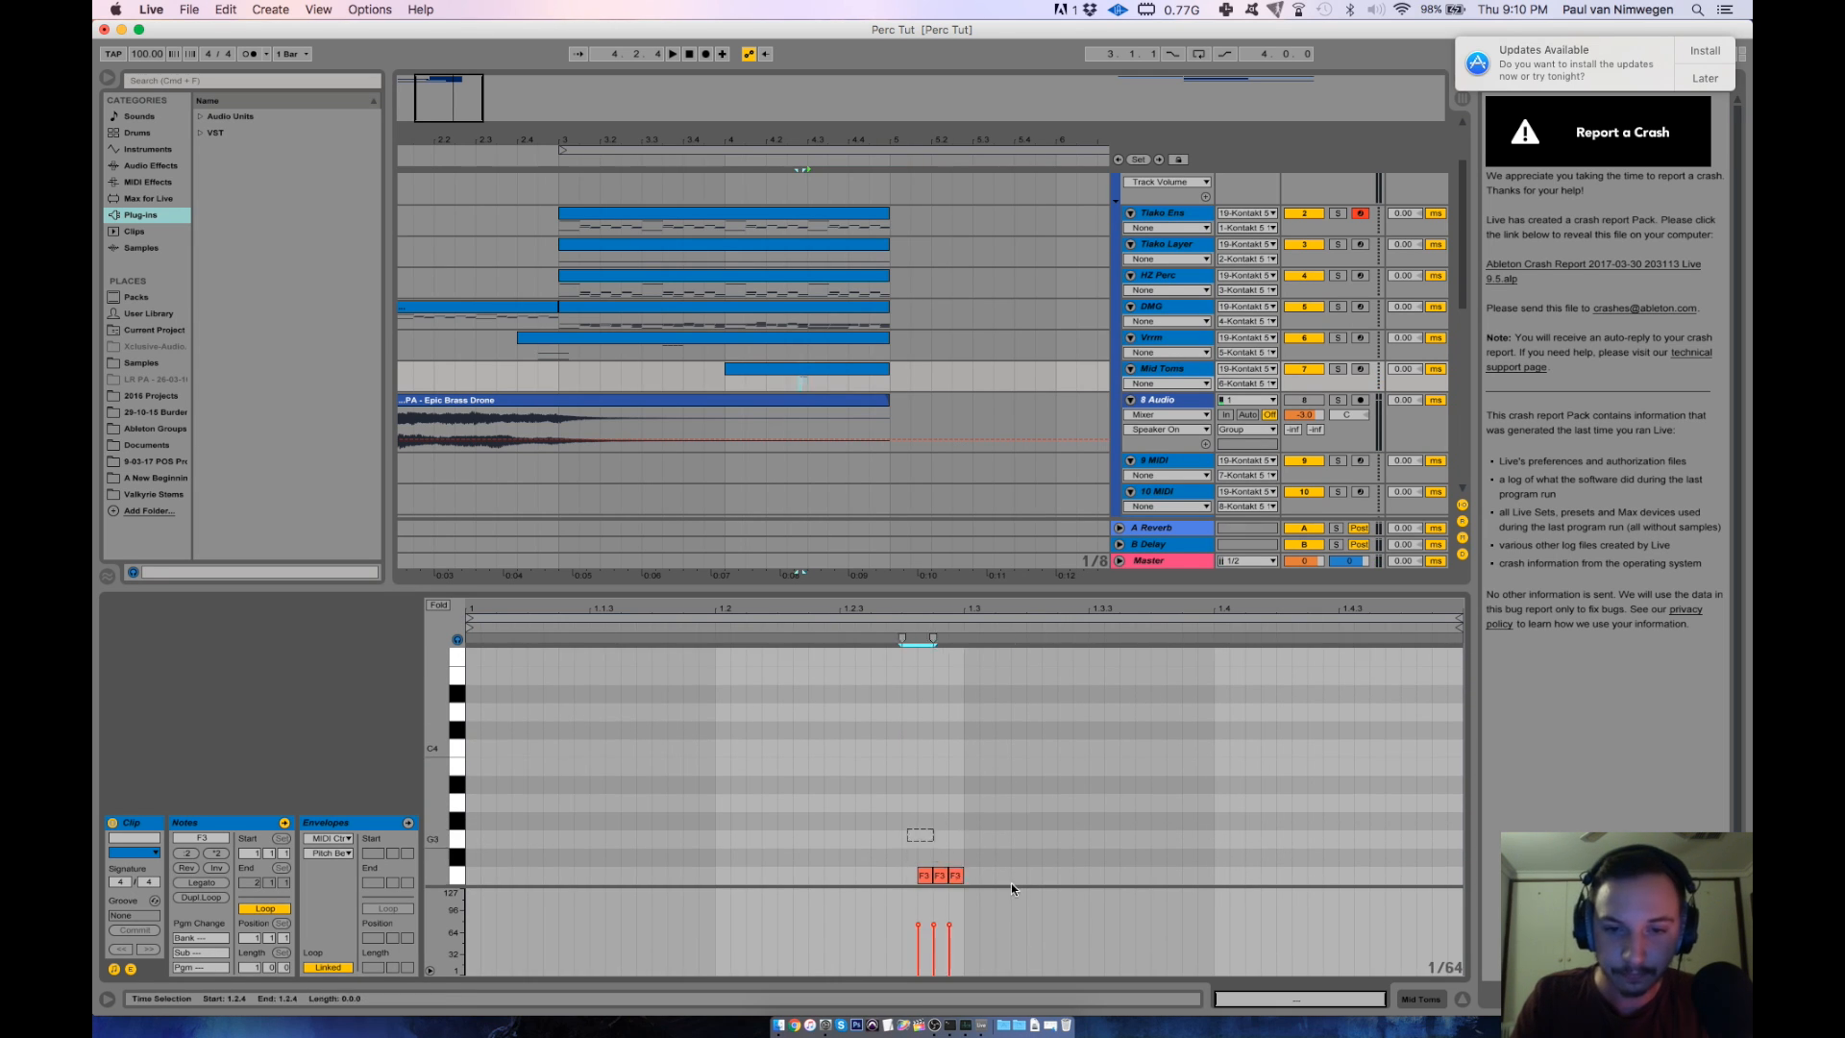
key("s")
left_click_drag(908, 851, 984, 869)
key("super+c")
left_click(906, 850)
key("super+v")
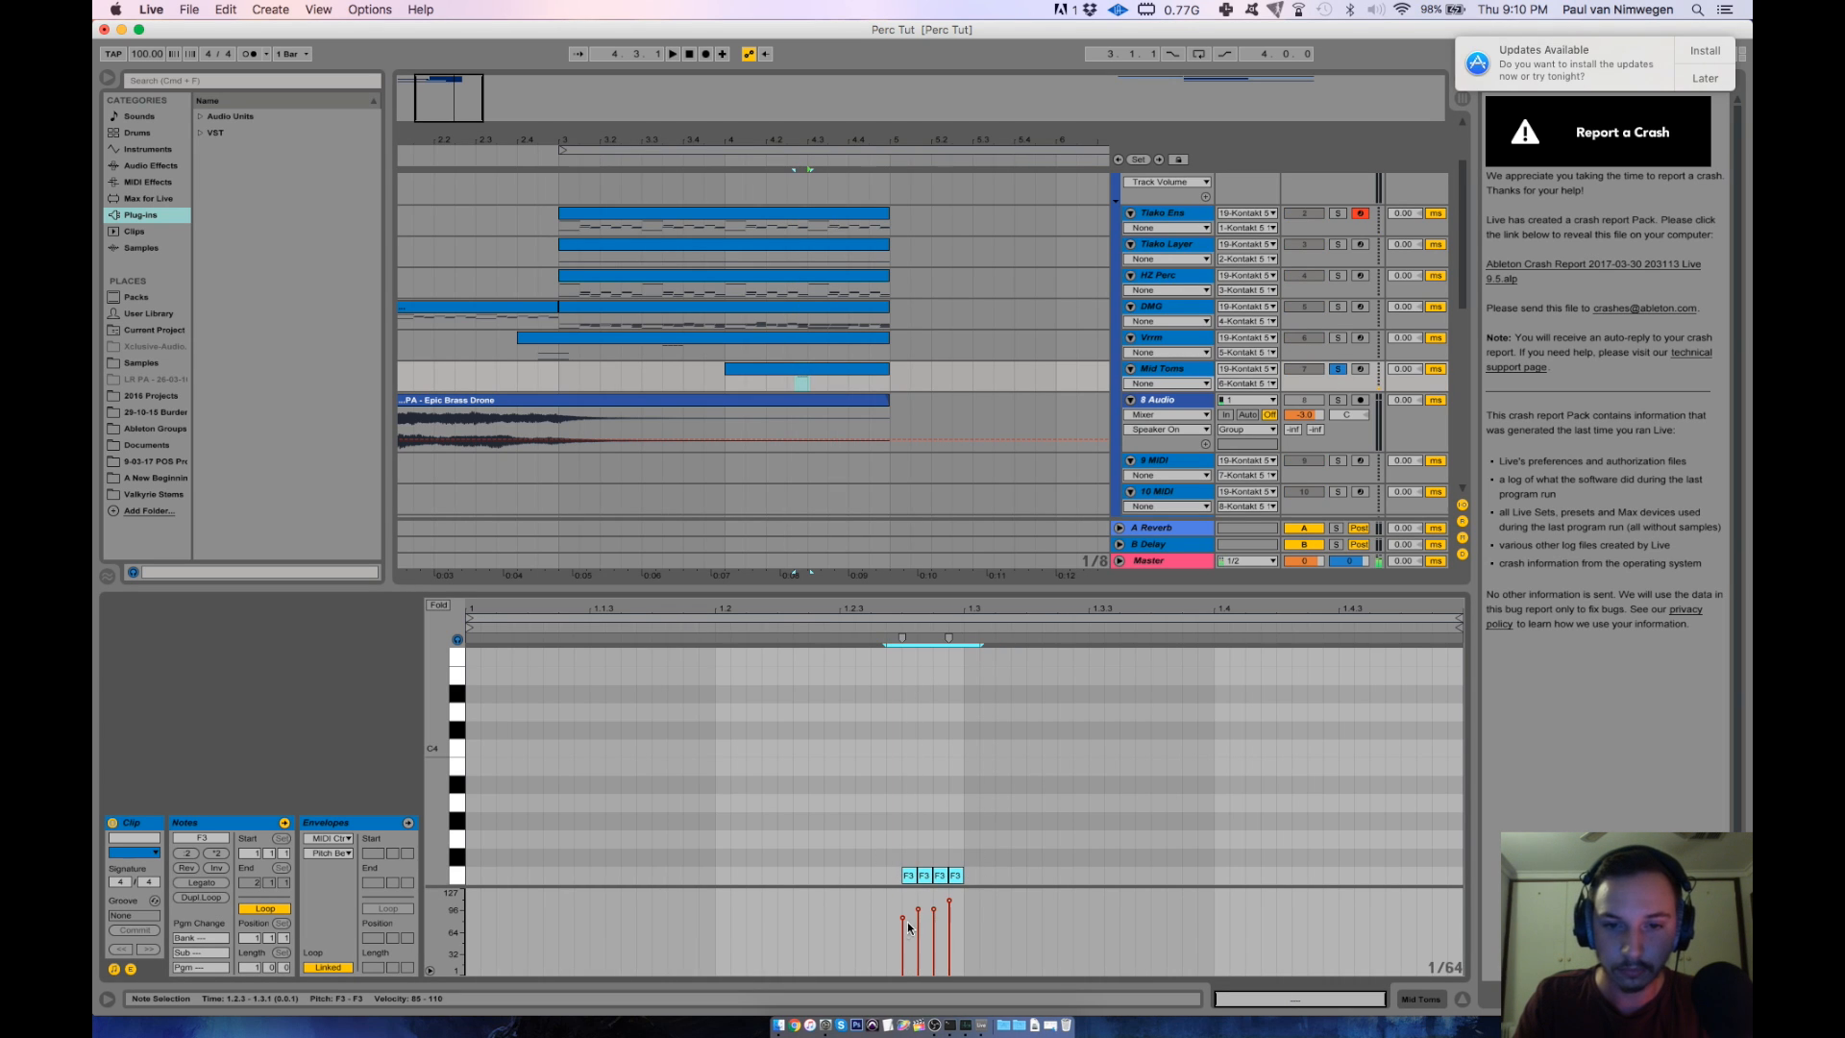
Shape the velocities of the four F3 notes into a rising ramp, check it soloed, and turn off the Mid Toms solo.
left_click_drag(902, 925, 950, 902)
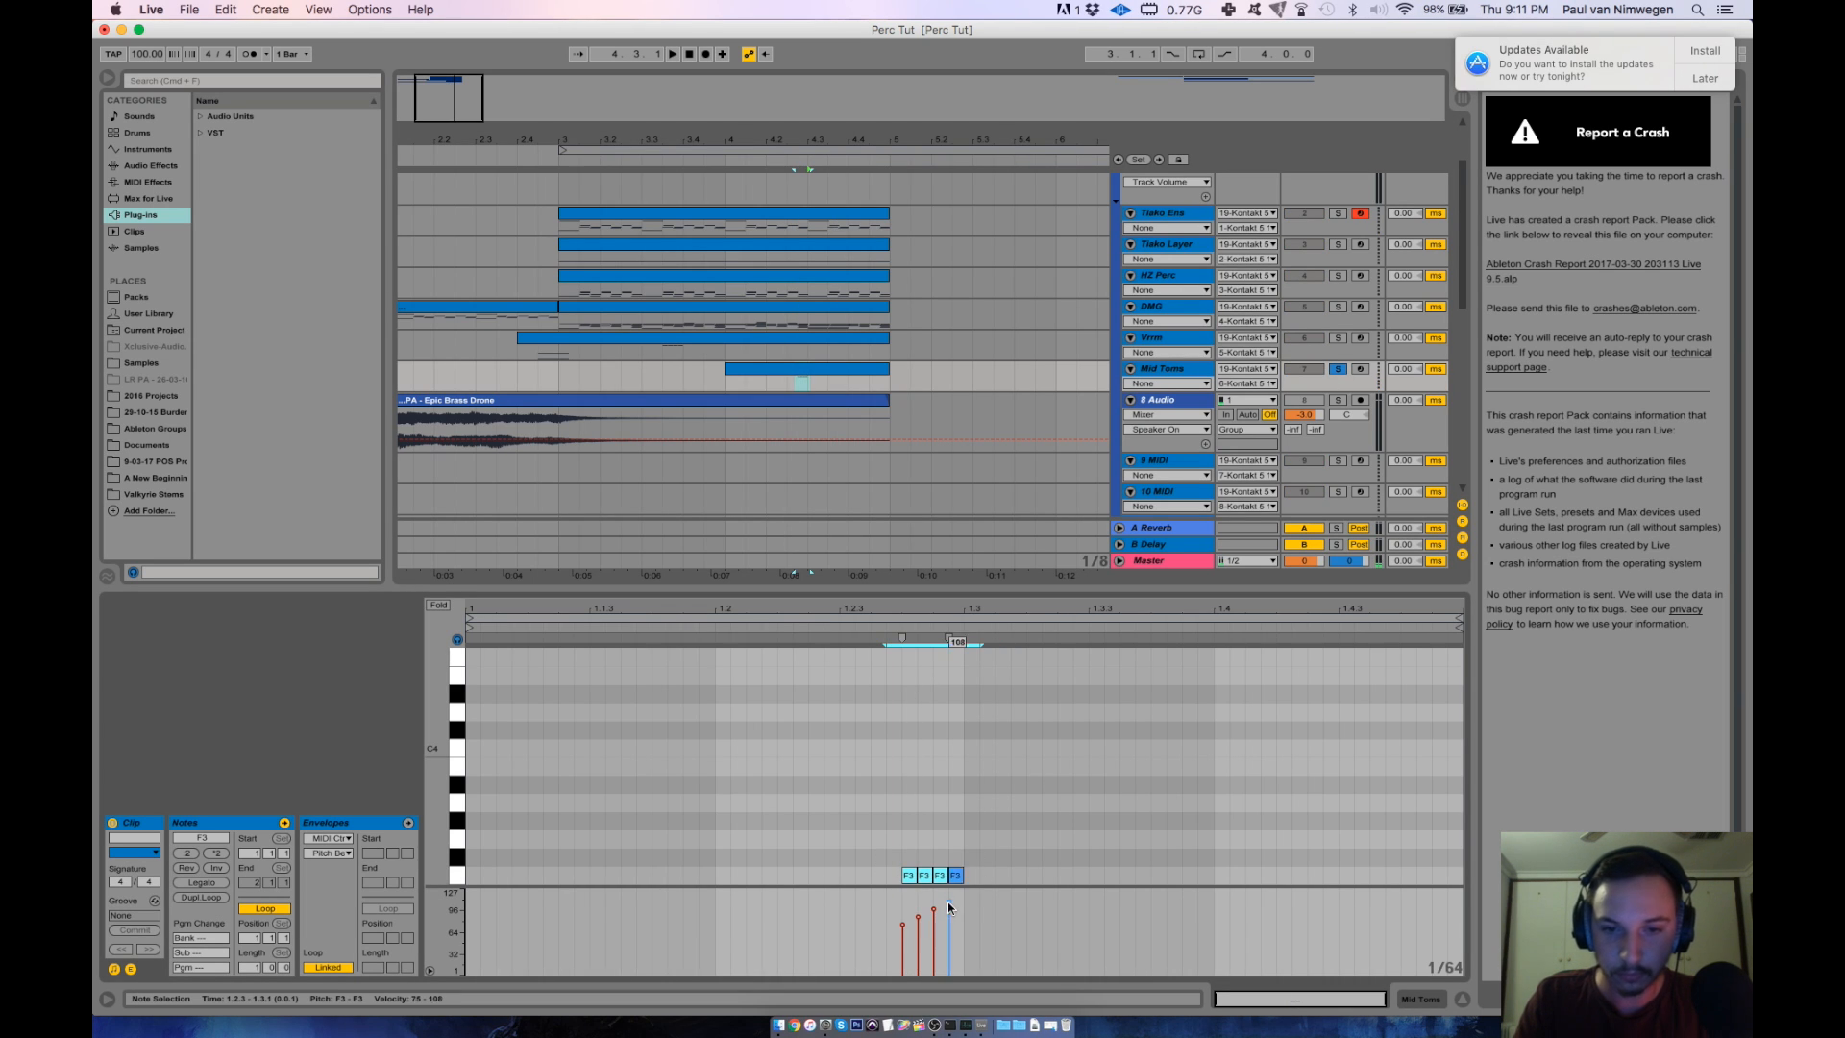
left_click(882, 623)
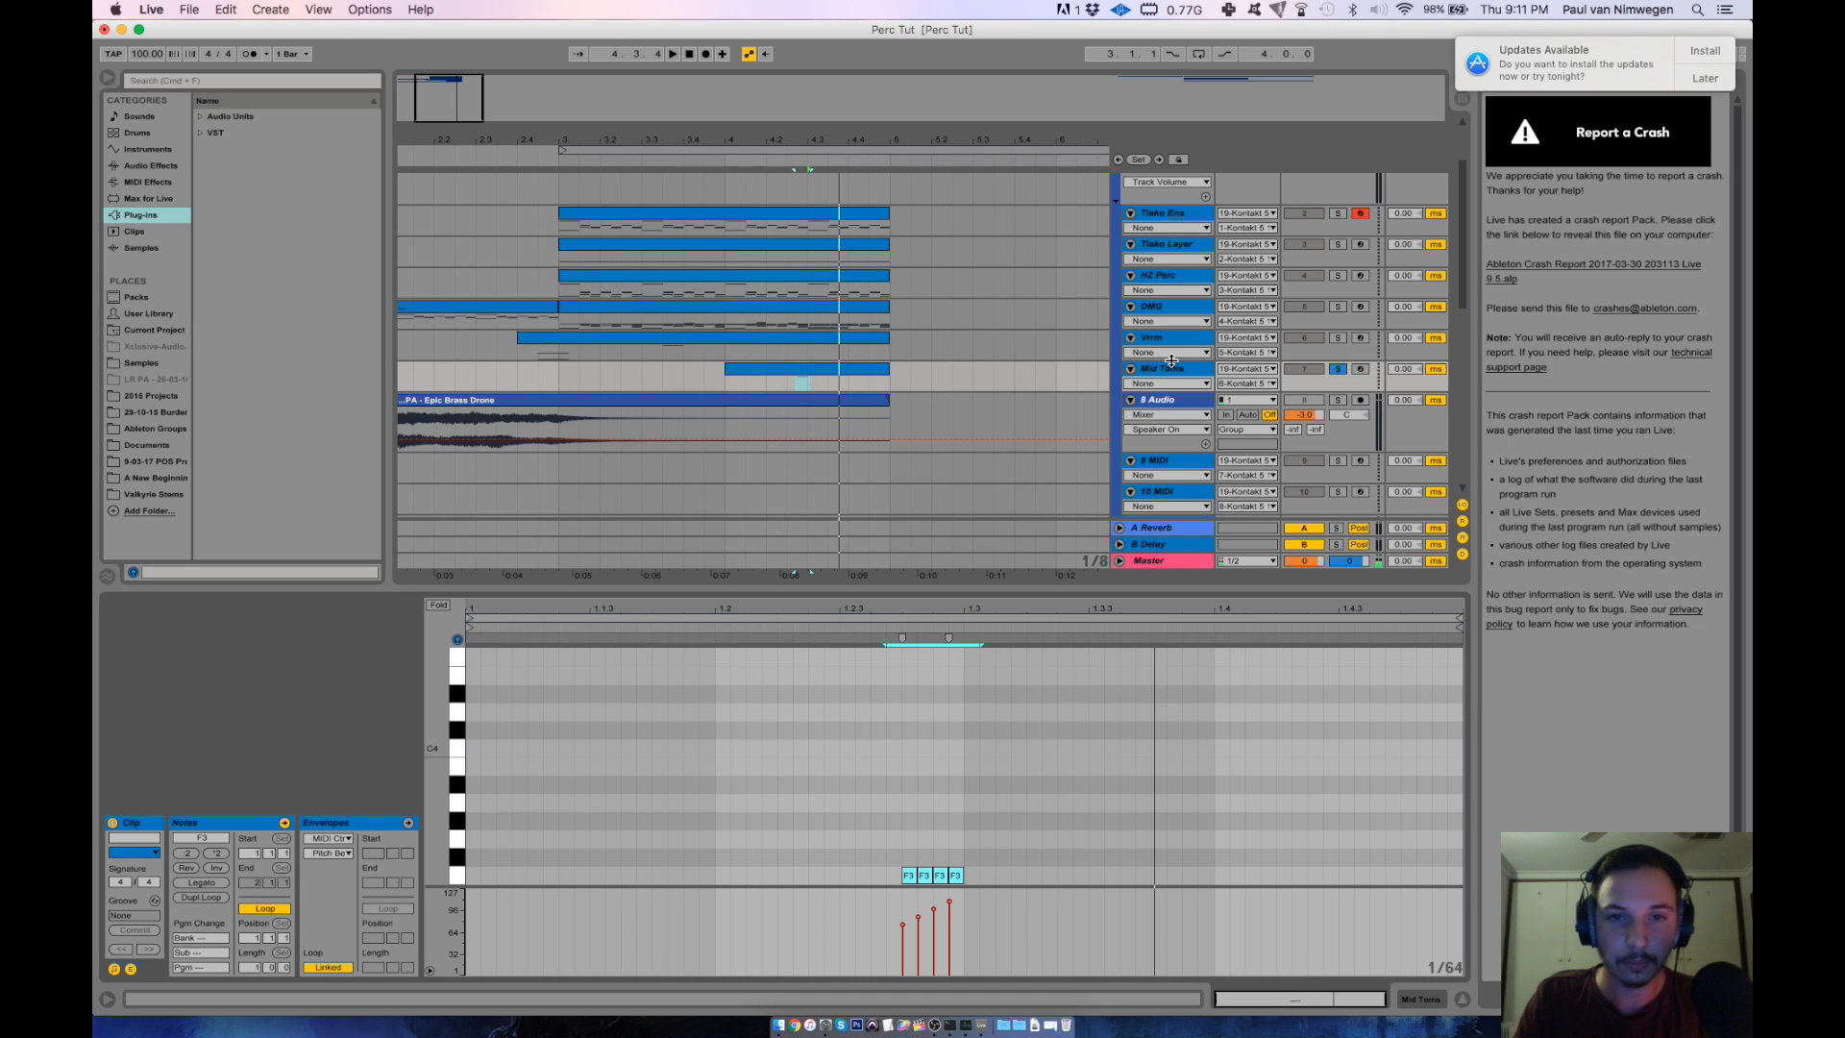
left_click(1336, 369)
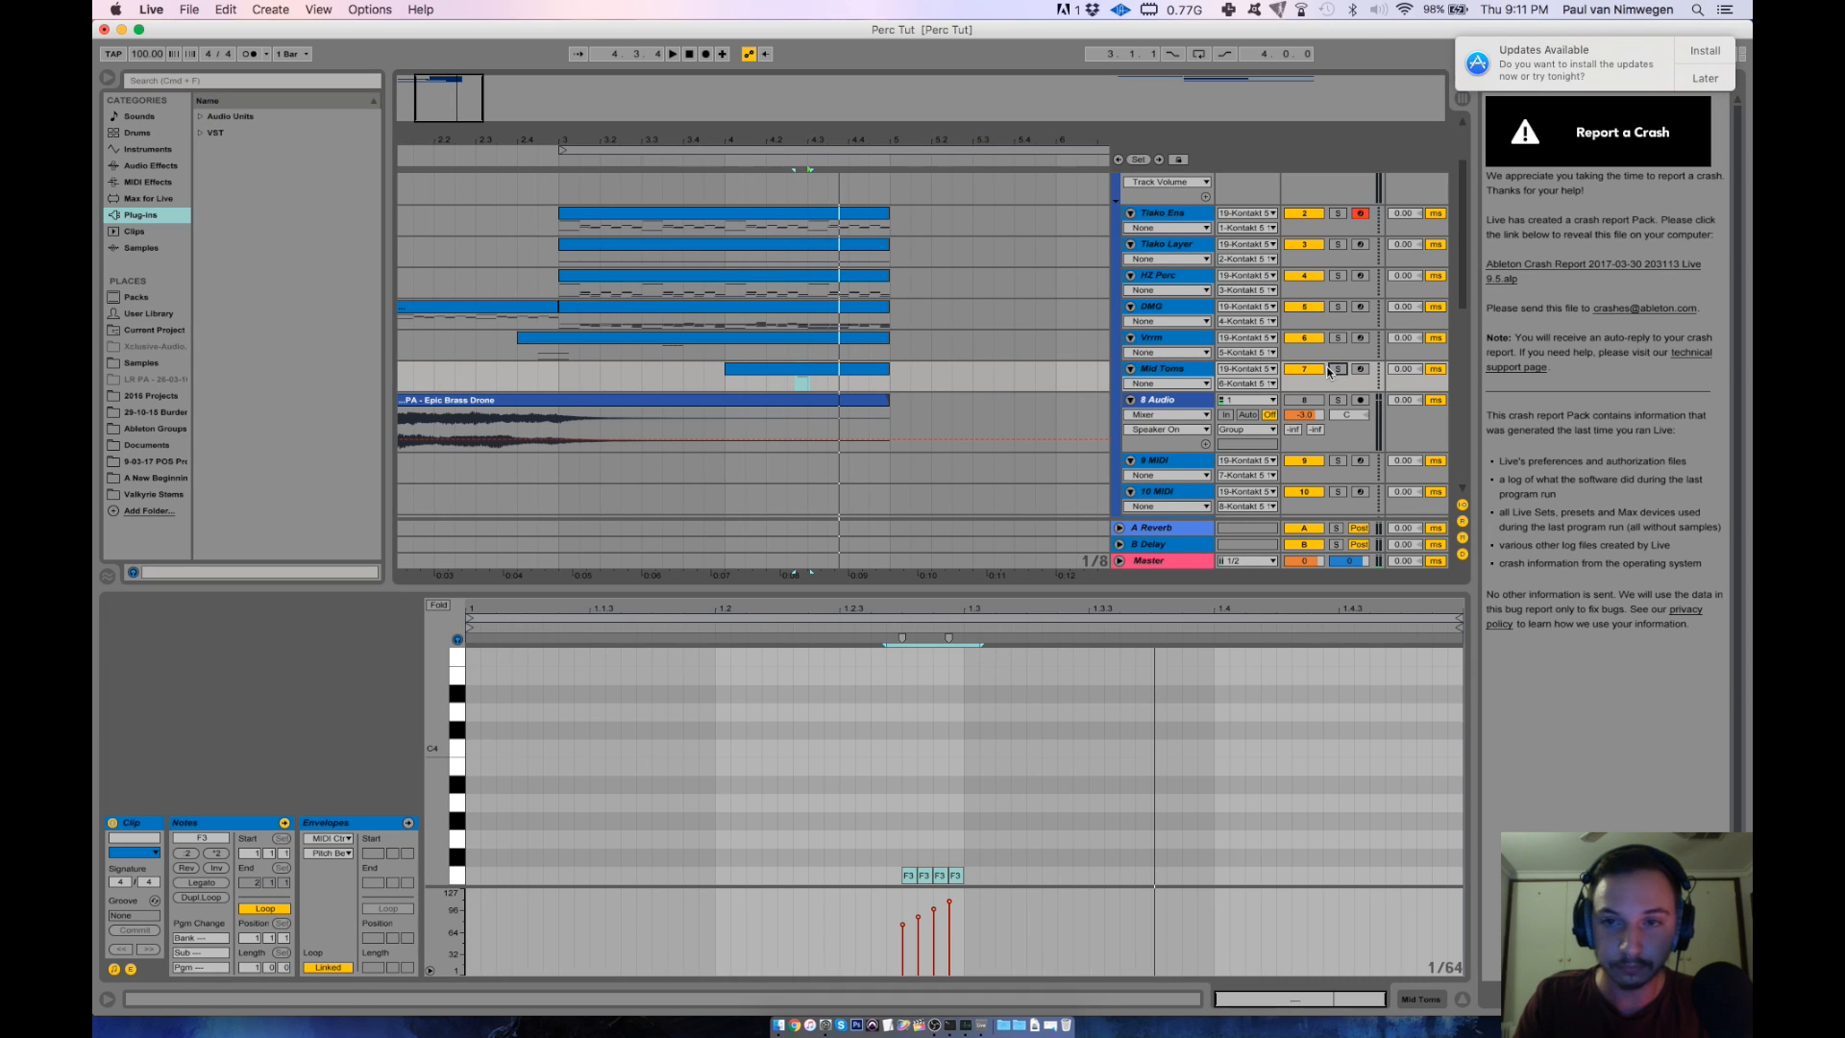
Play back the arrangement from 2.4.3 and from 4.1.1 to check how the new accent runs sit in the mix.
left_click(726, 379)
key("space")
left_click(535, 366)
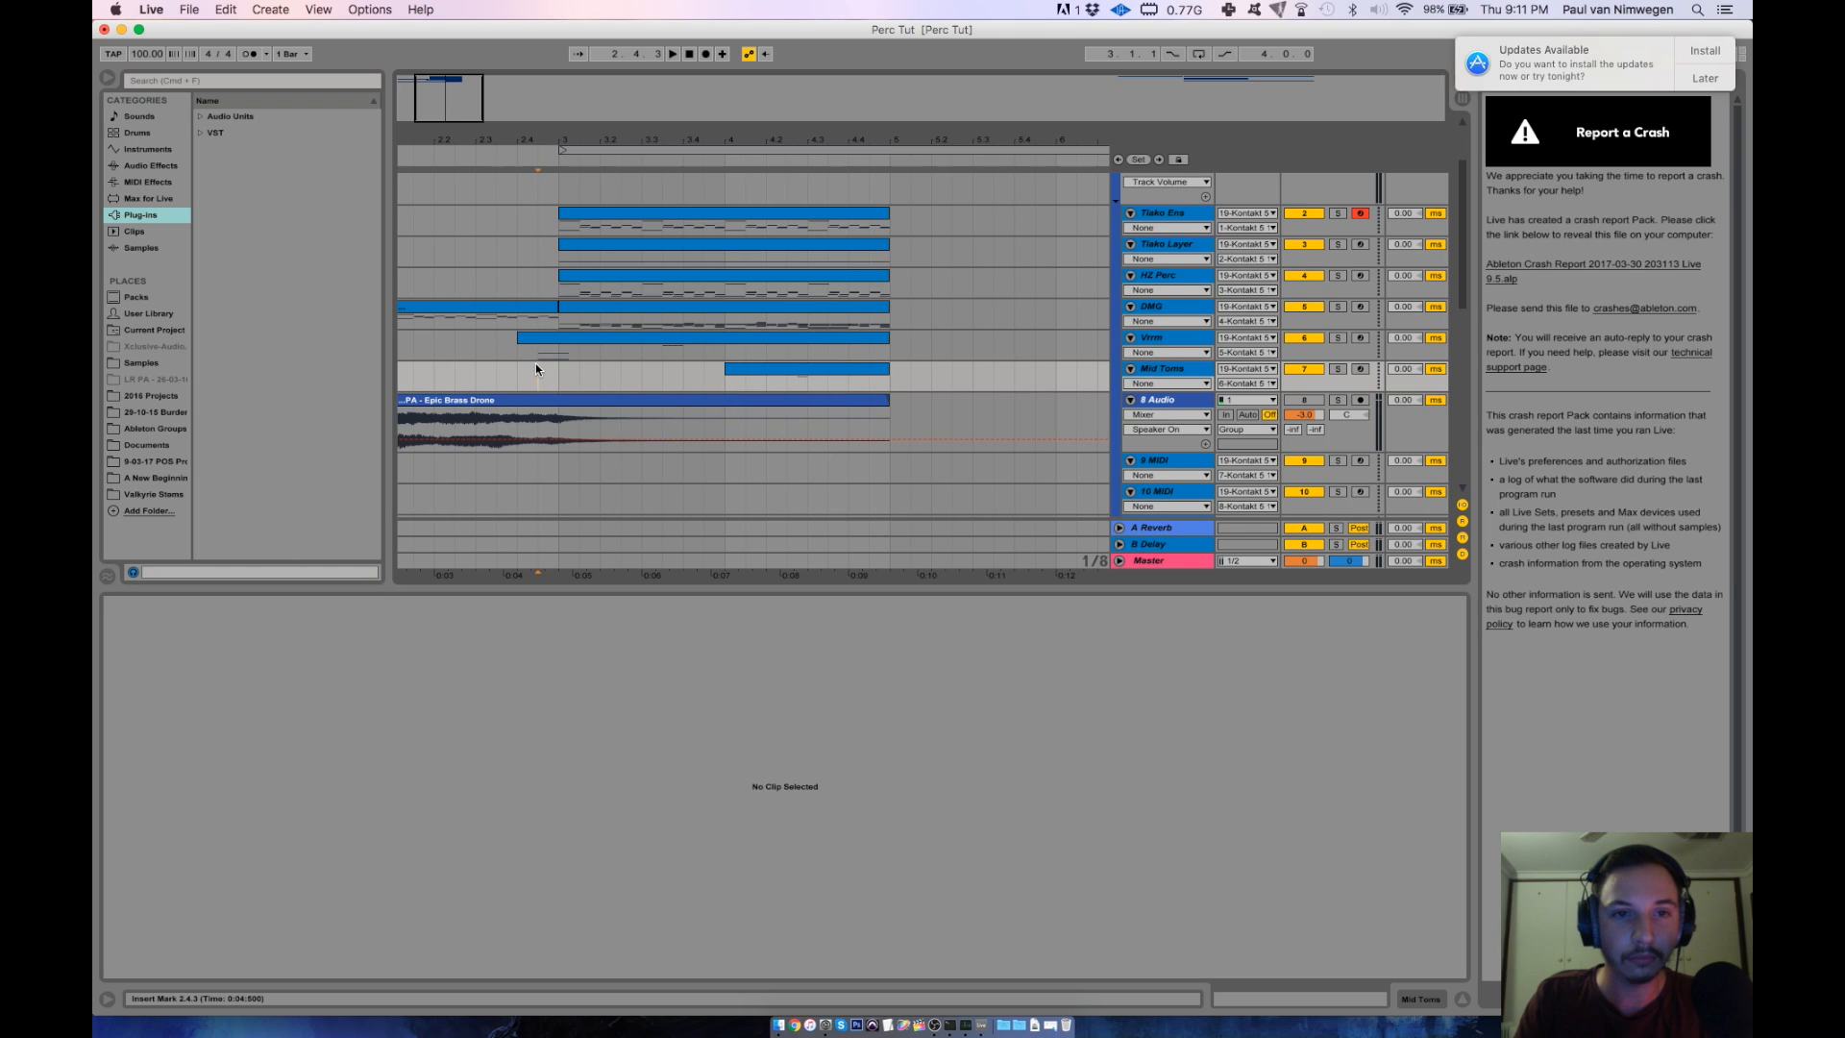
key("space")
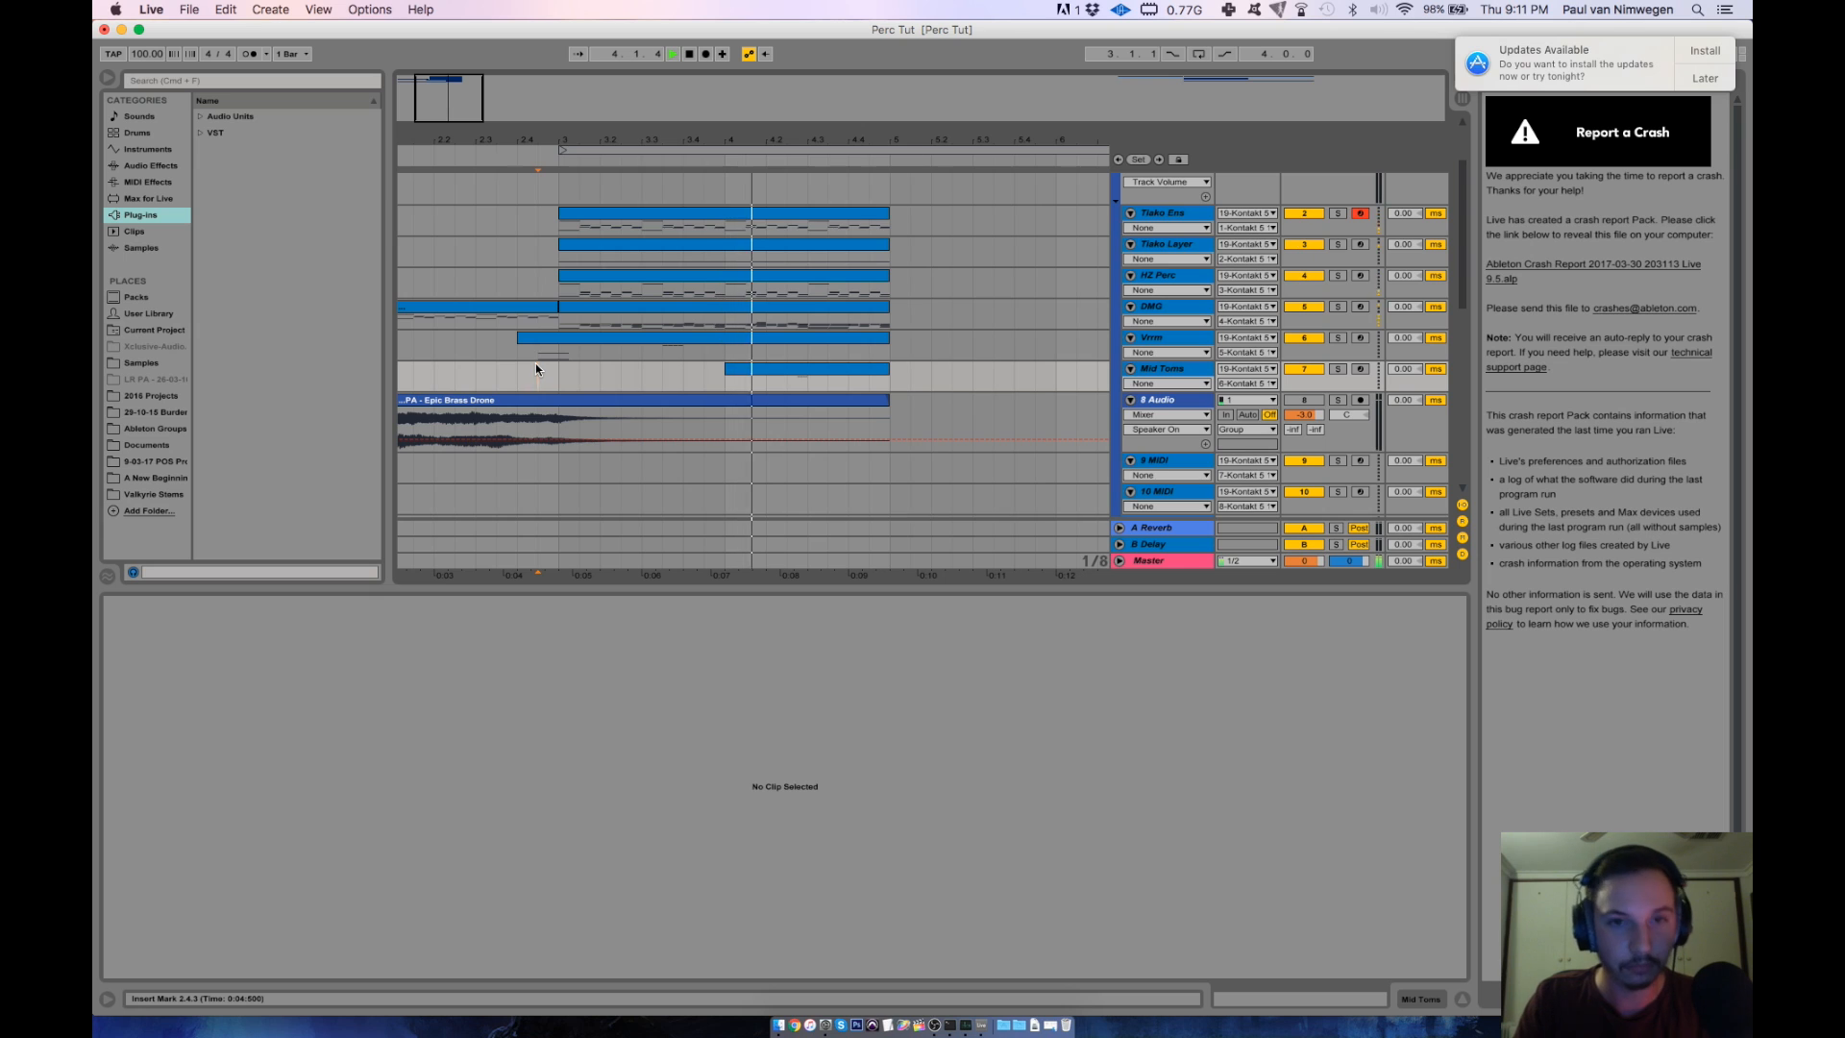
key("space")
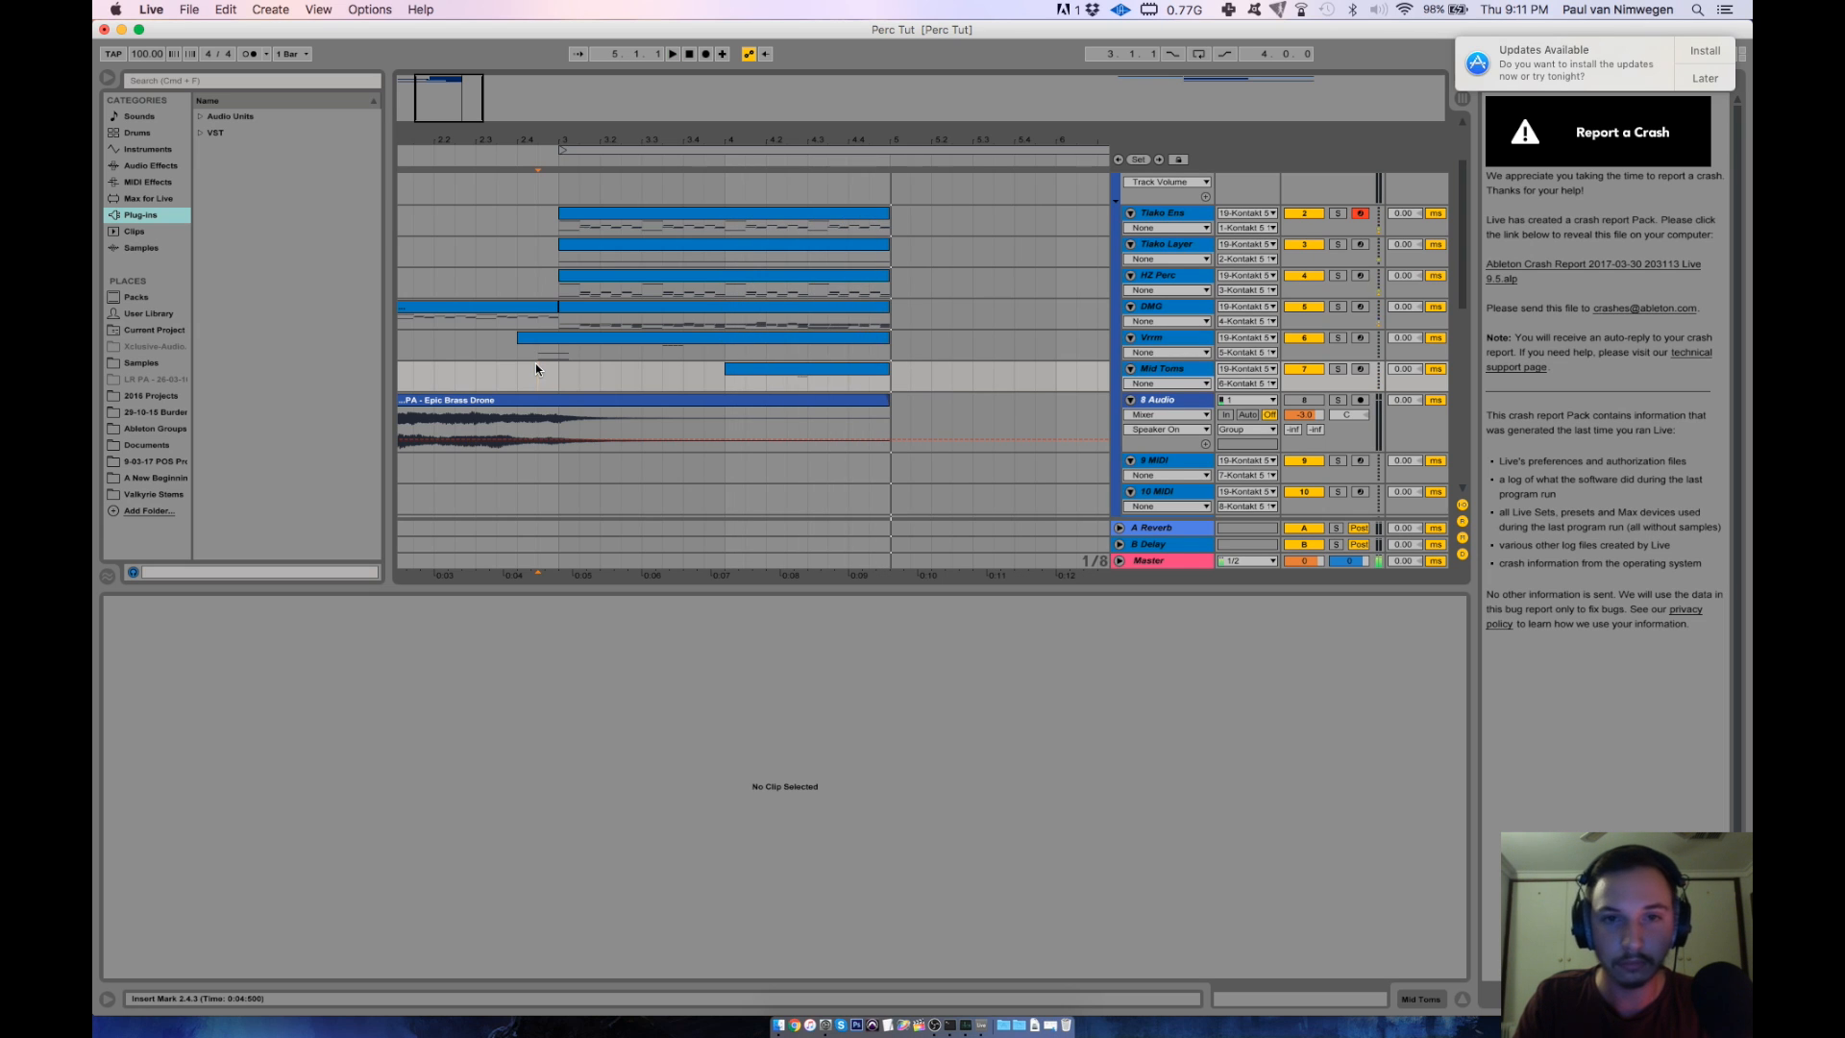
double_click(726, 354)
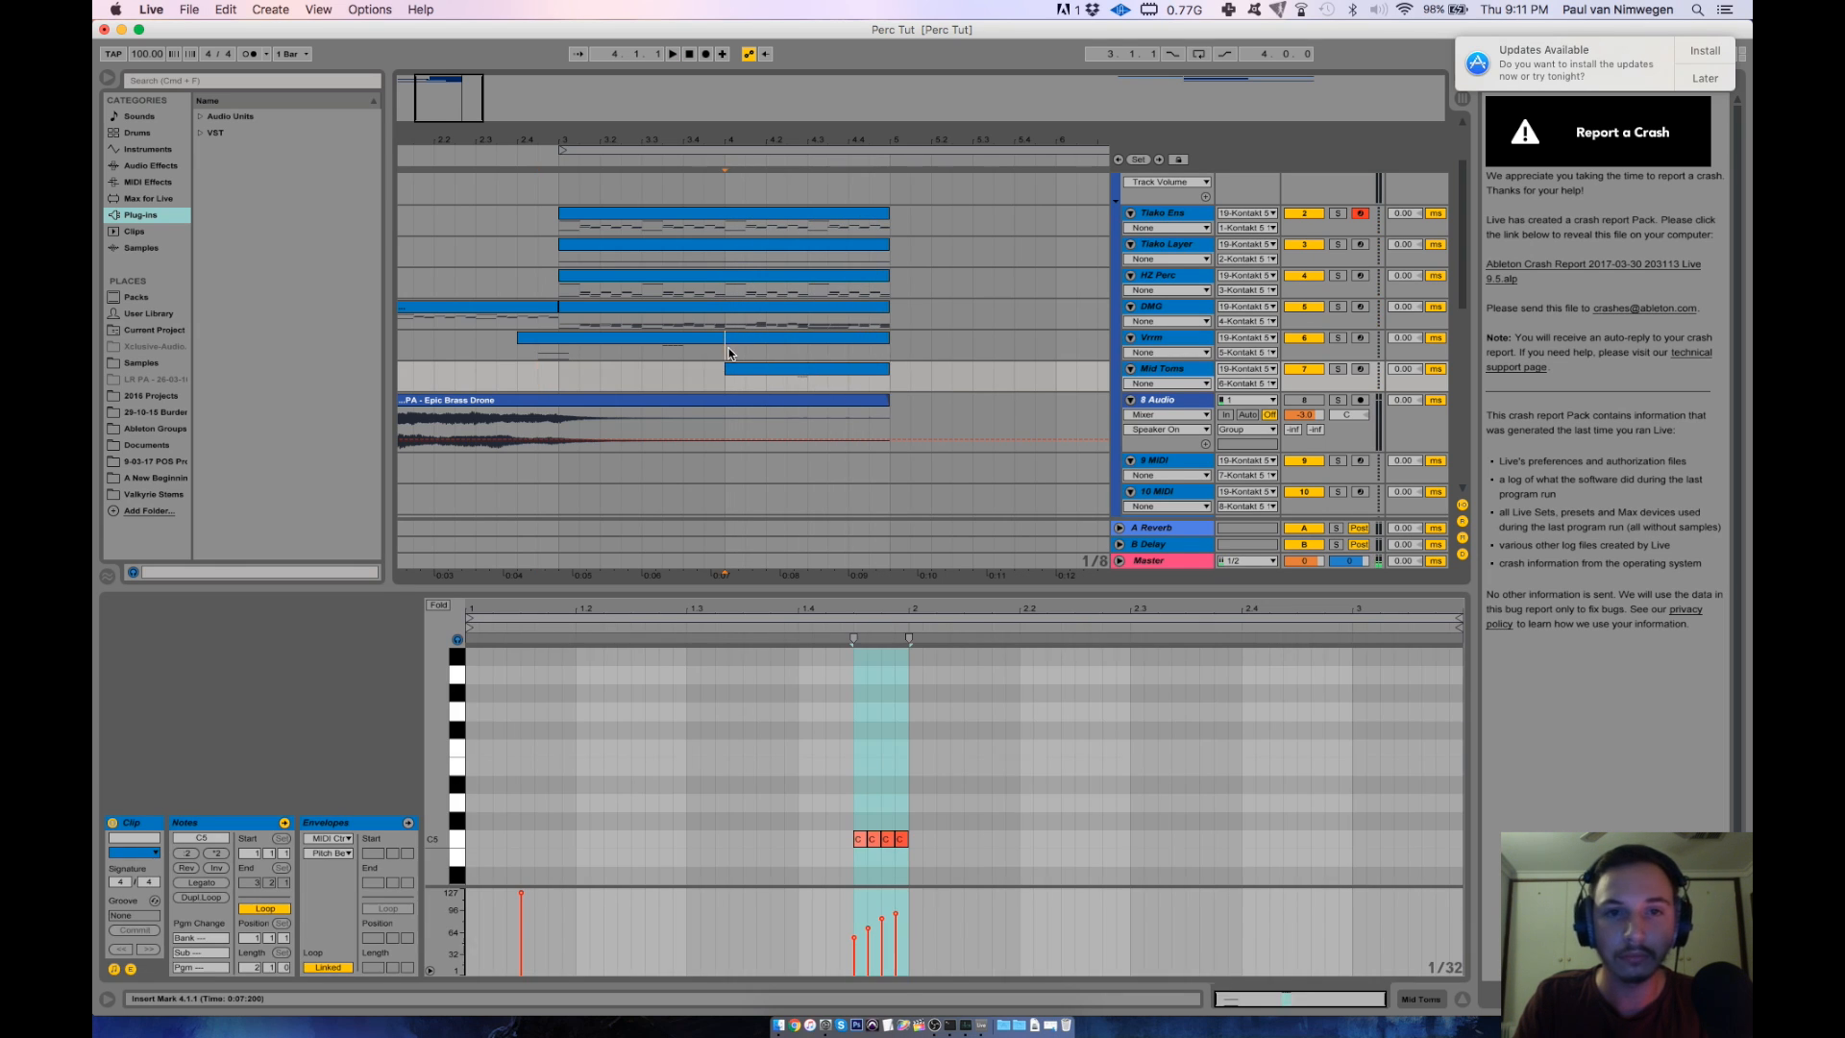
key("space")
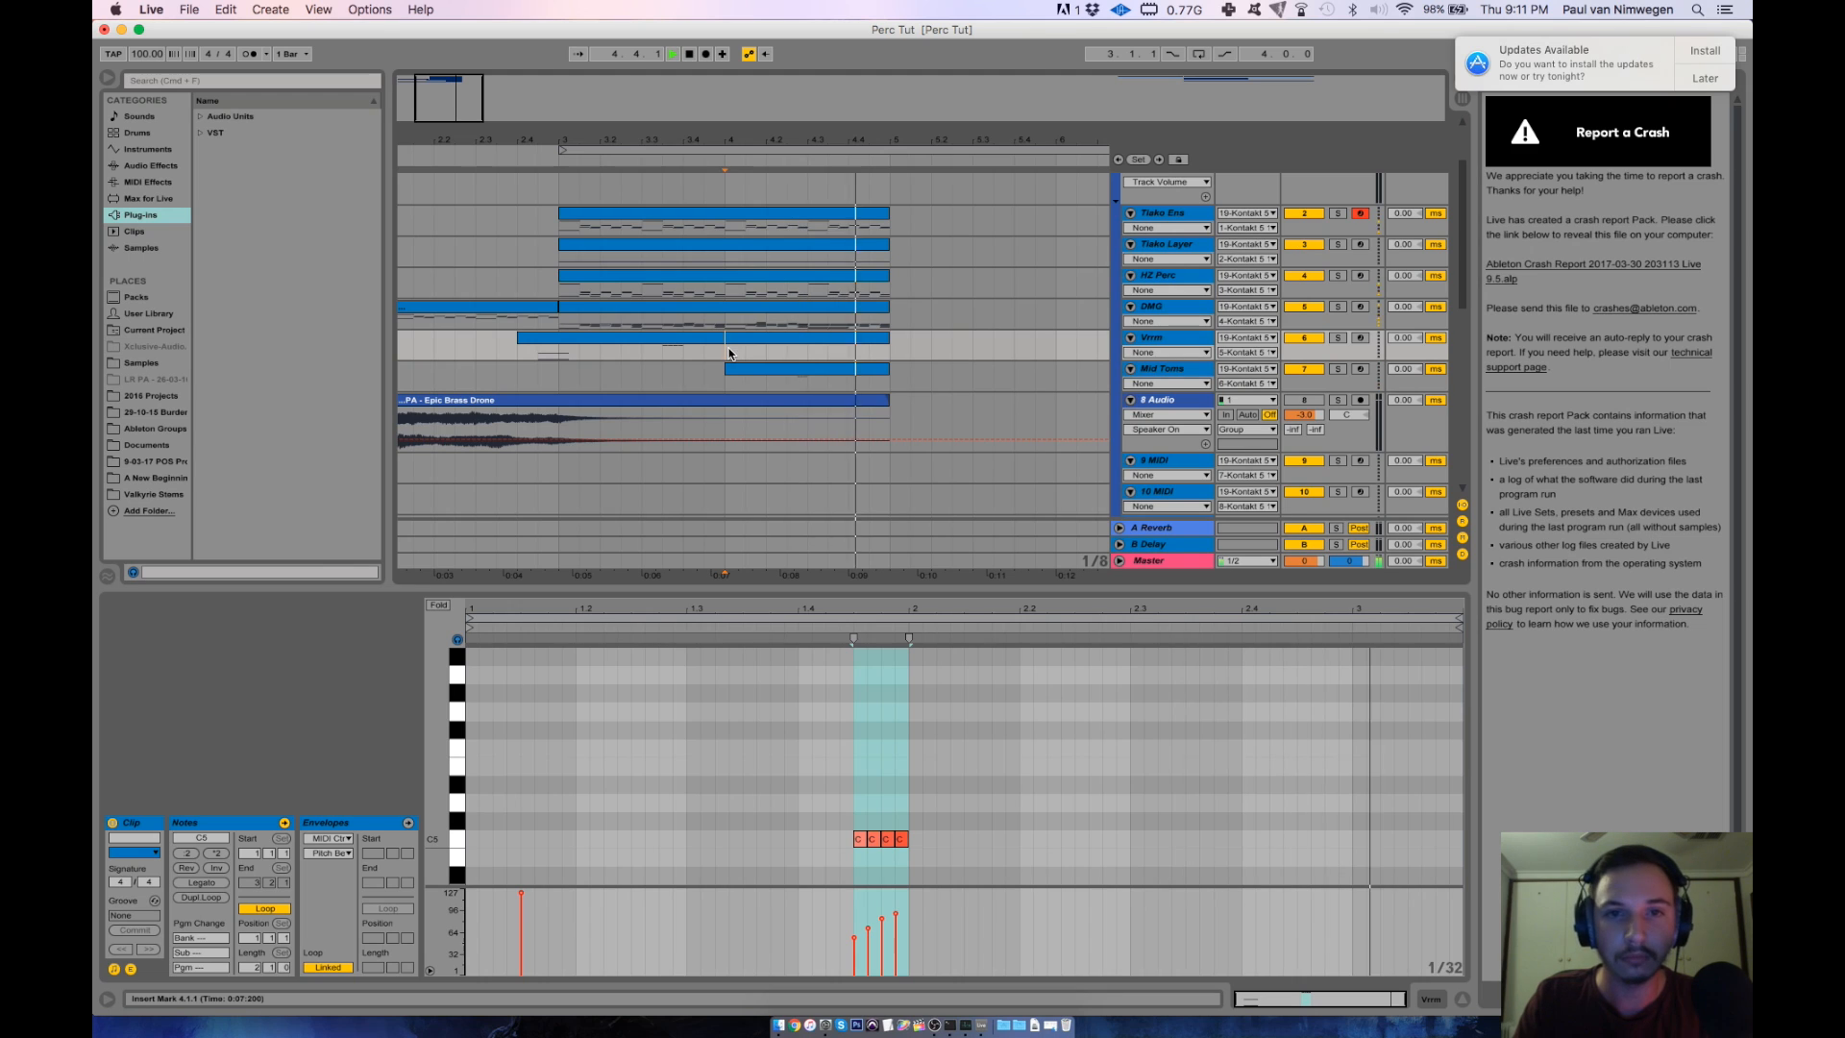
key("space")
Move the Mid Toms clip to start at 4.2.1 and play the arrangement from 4.3.1.
left_click_drag(811, 367, 843, 373)
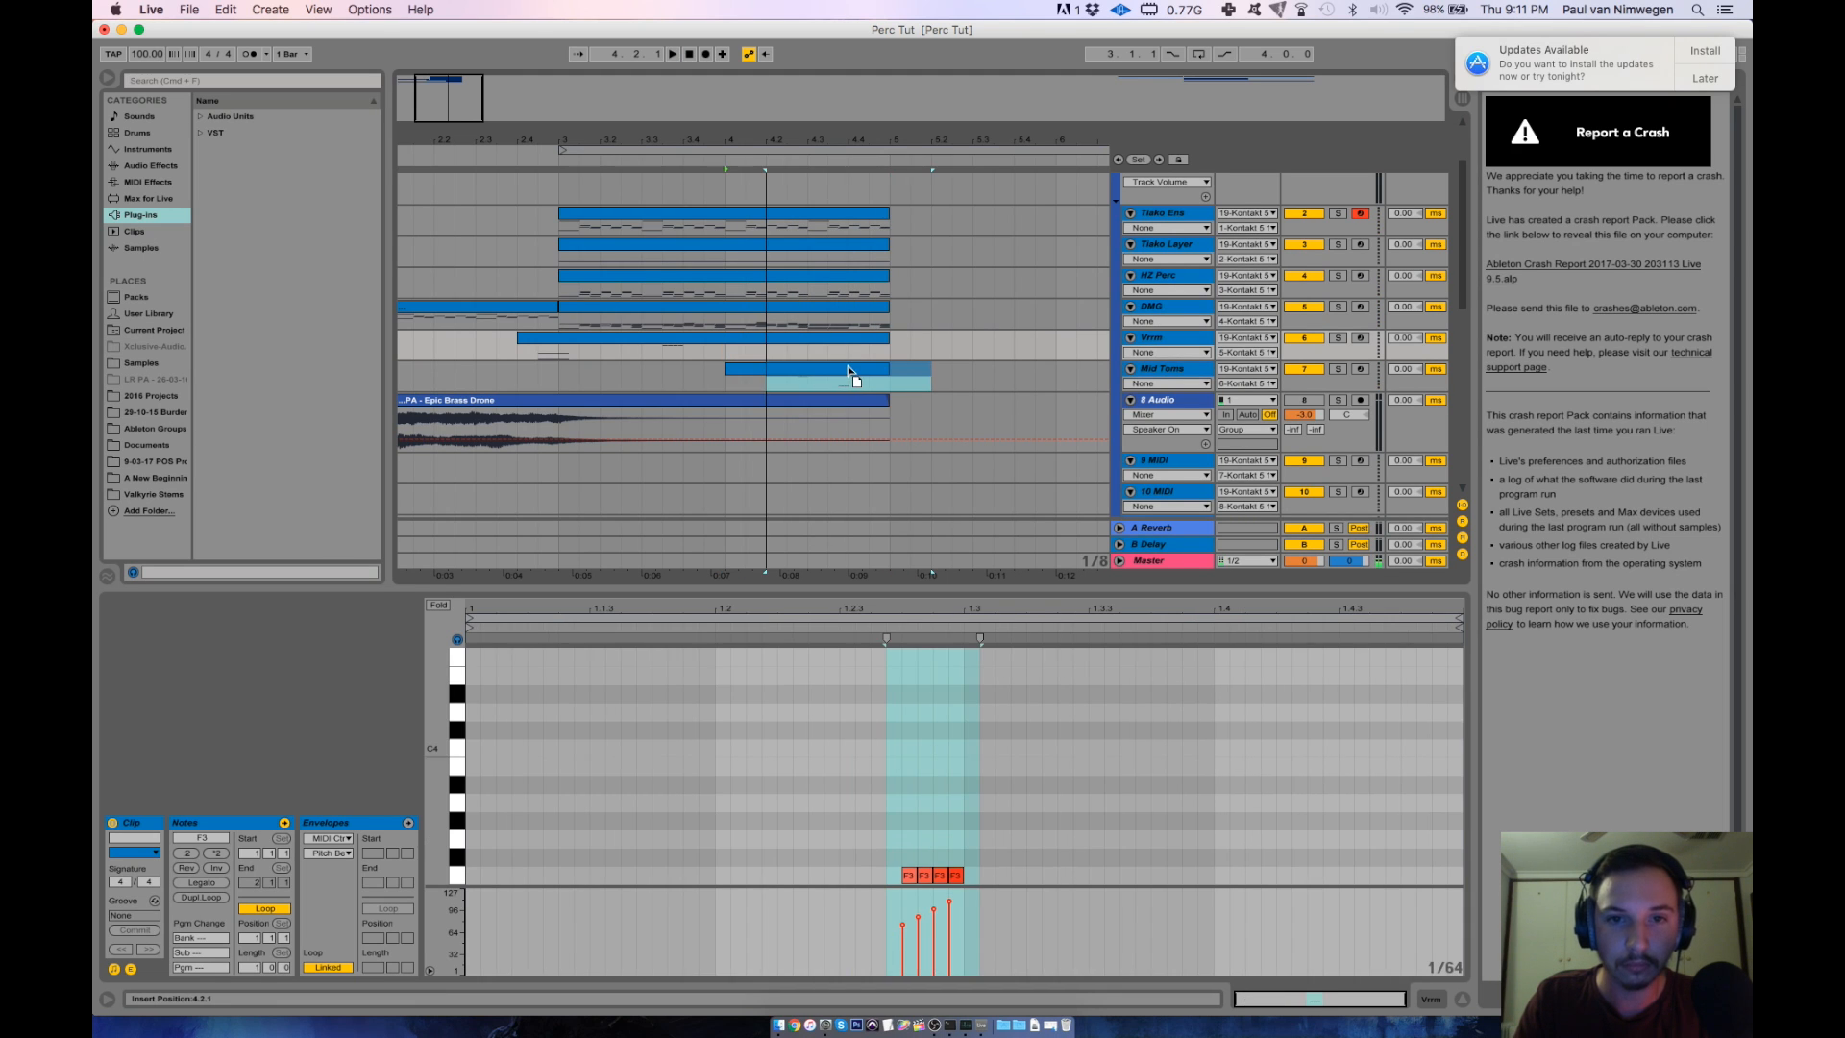
left_click(808, 387)
key("space")
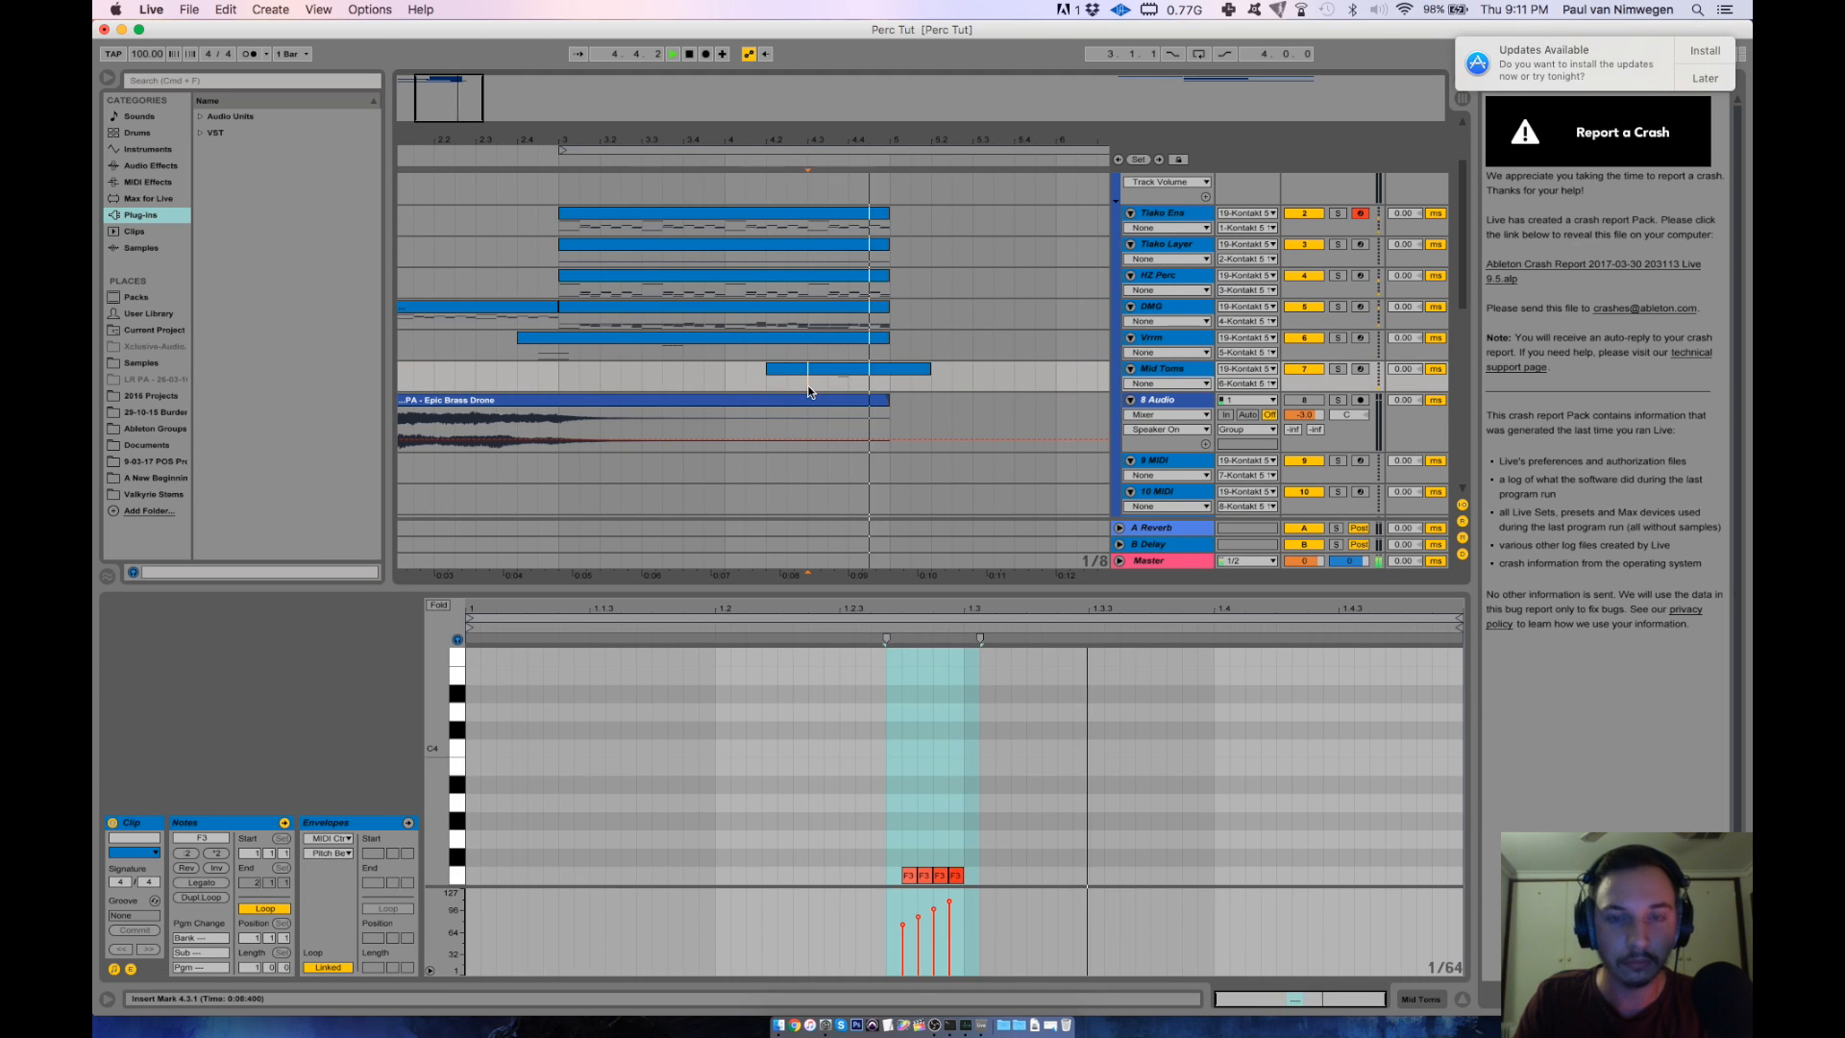
Raise the velocities of the loudest hits in the DMG clip at 3.1.1 to 117–121.
left_click(759, 304)
key("space")
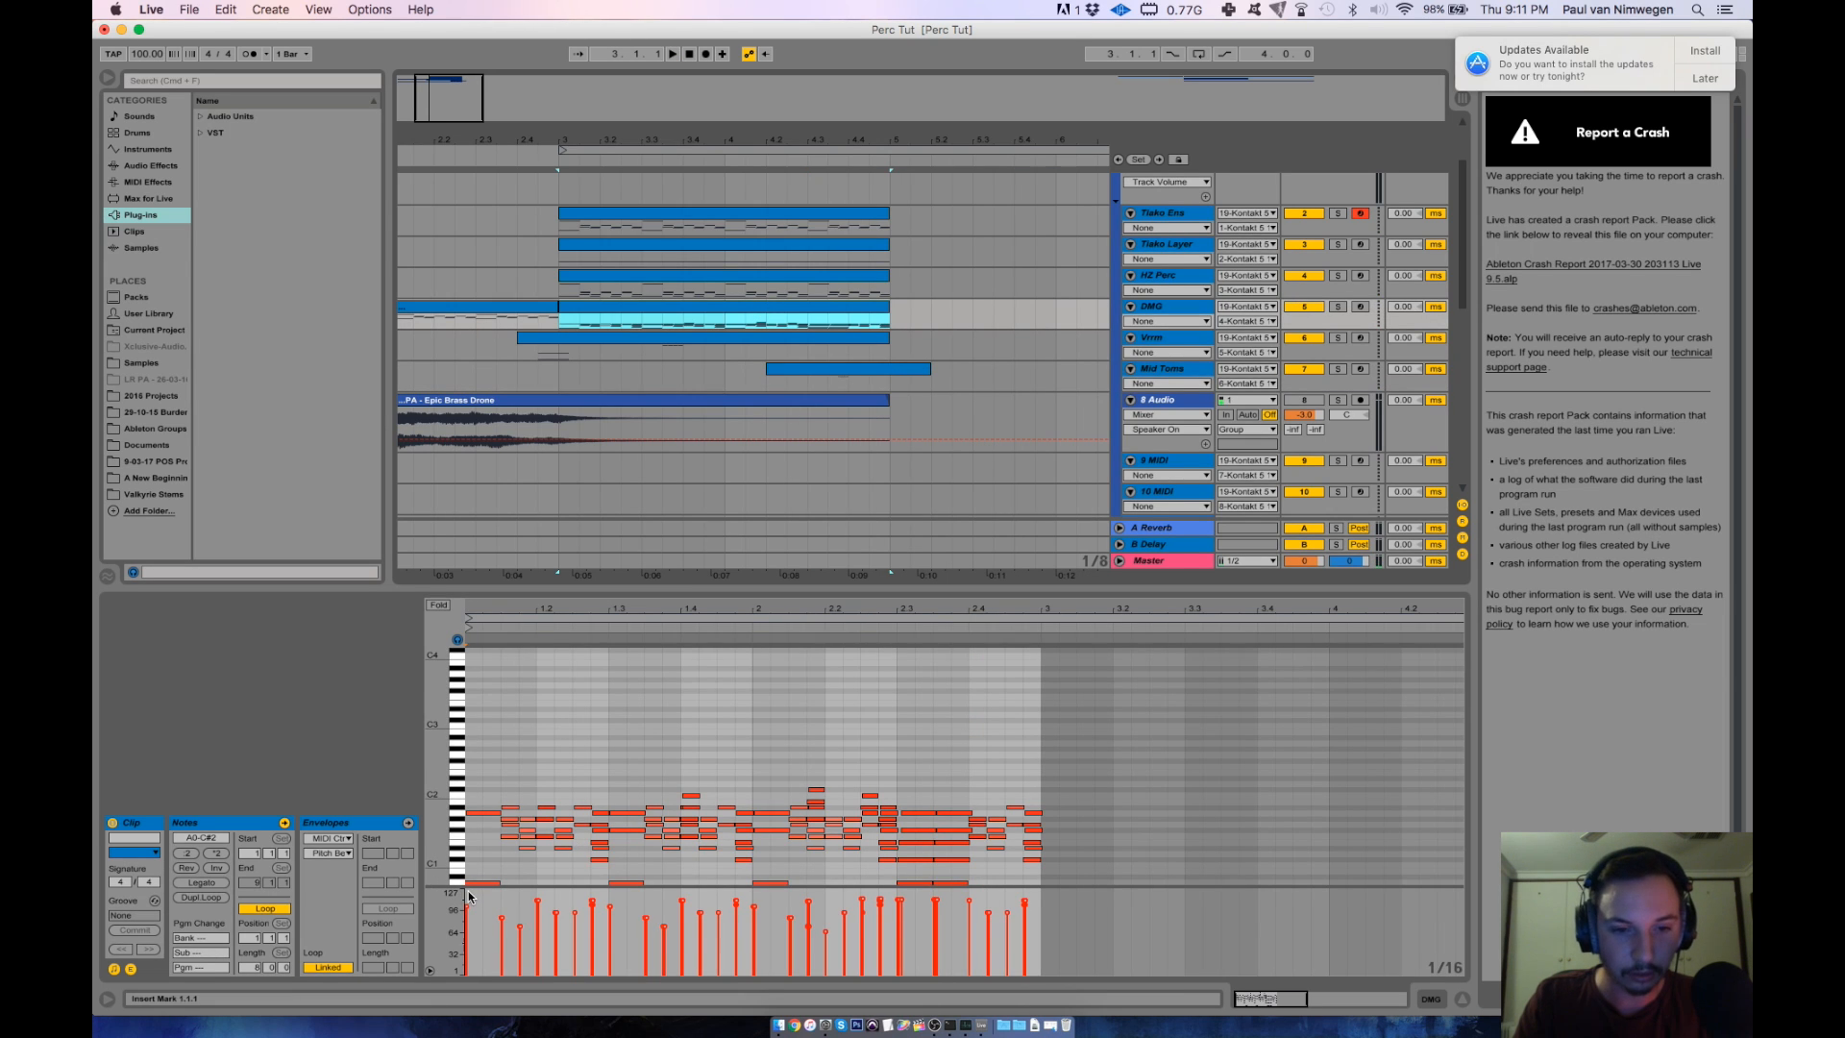
left_click_drag(464, 893, 1110, 901)
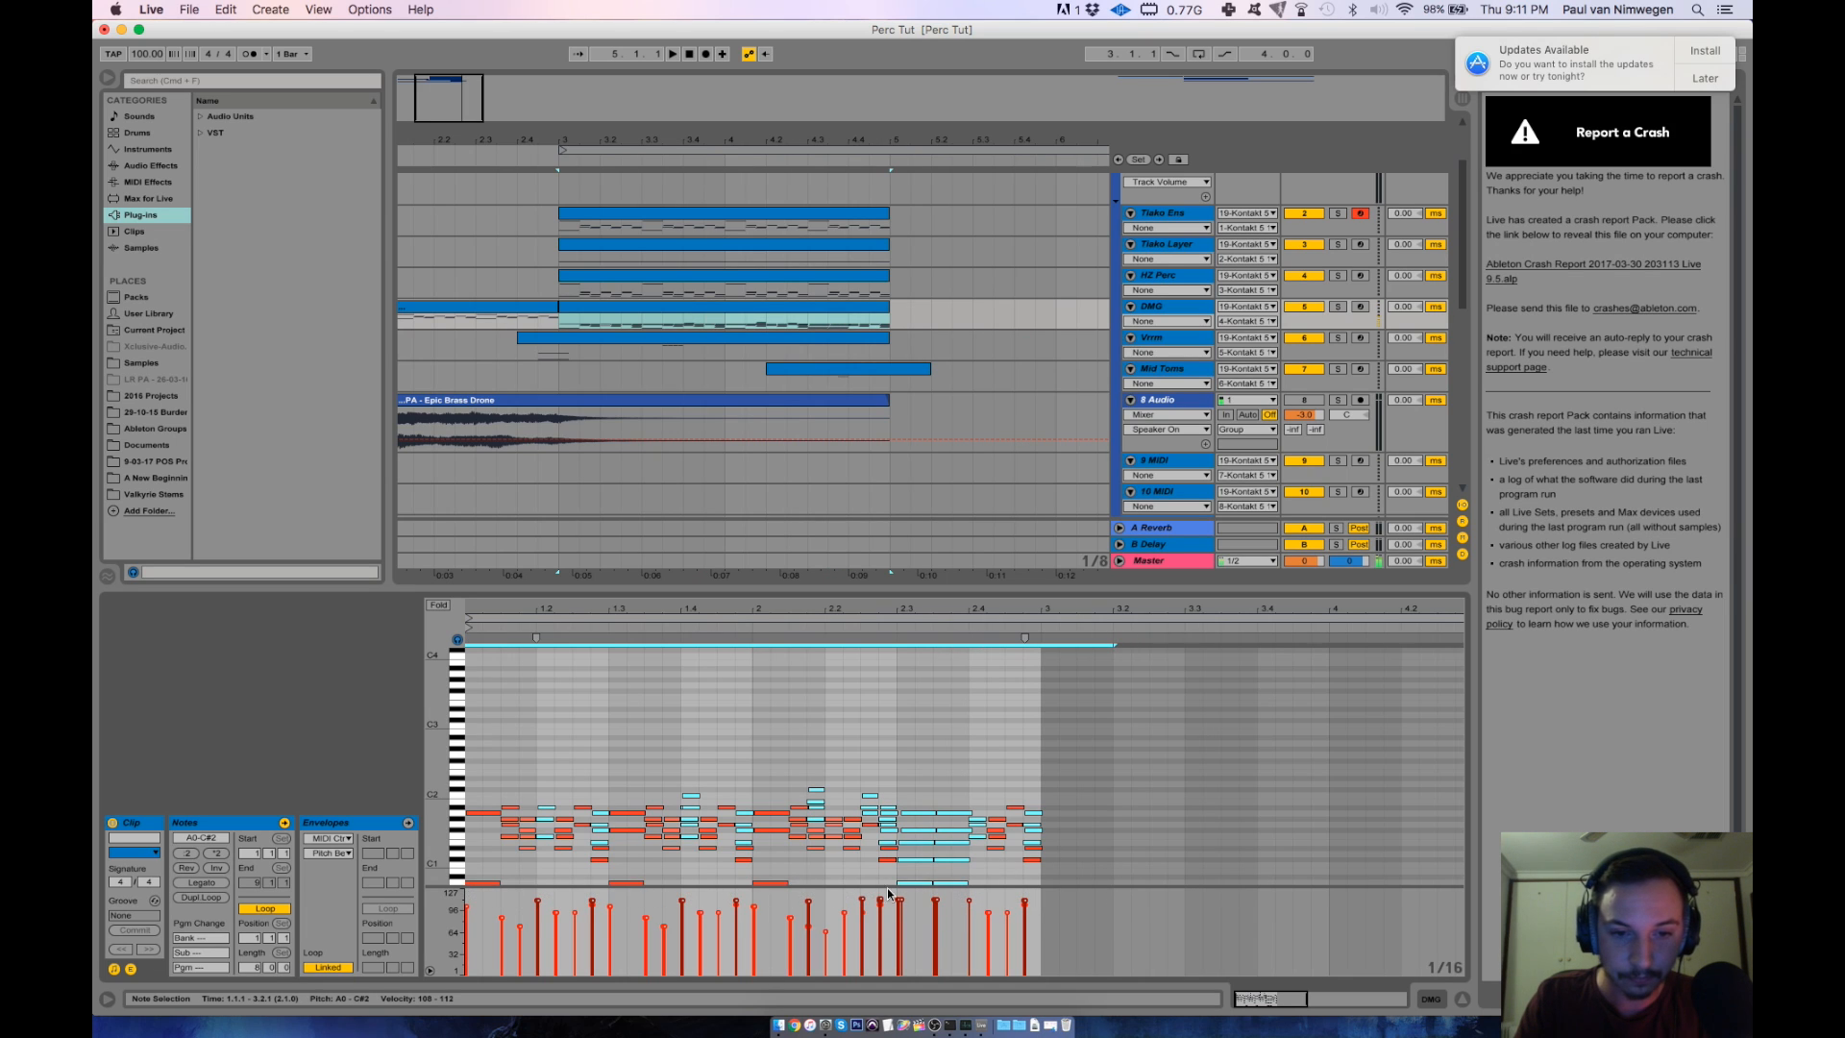
left_click_drag(537, 906, 537, 894)
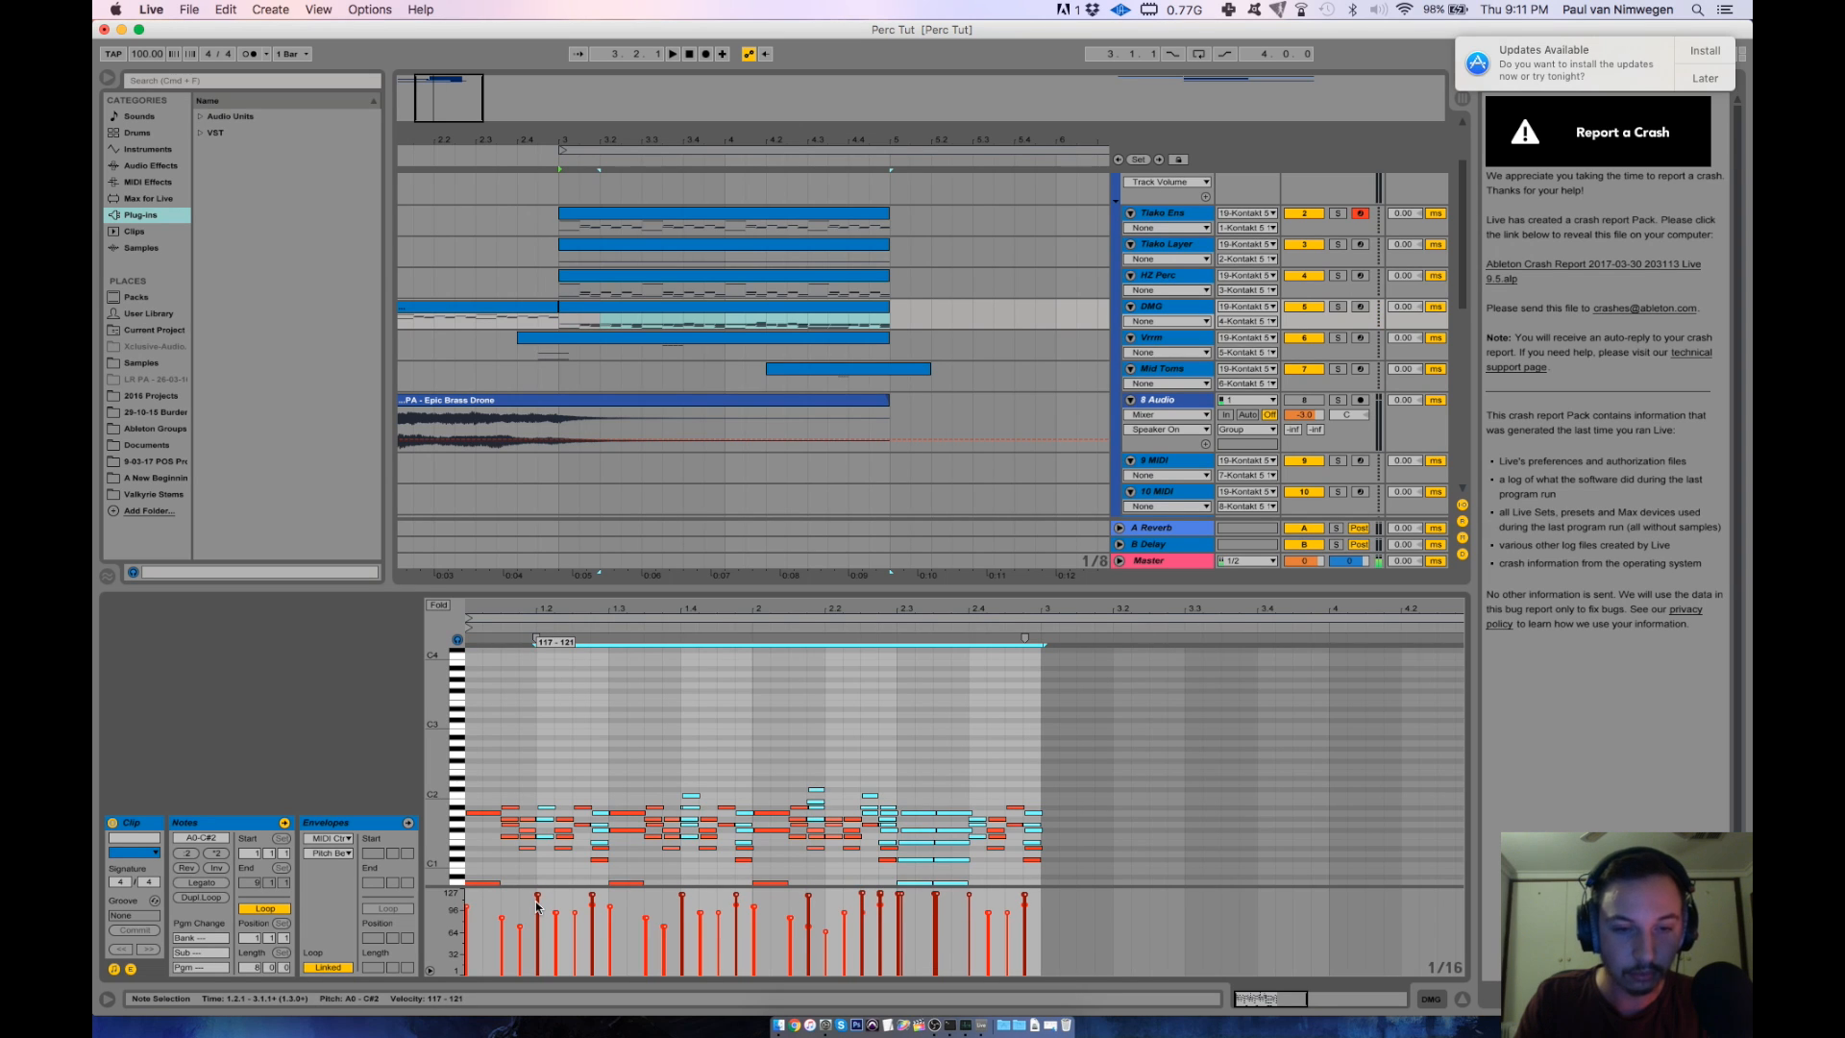
Play back the arrangement from the start to check the mix.
left_click(516, 353)
left_click(688, 54)
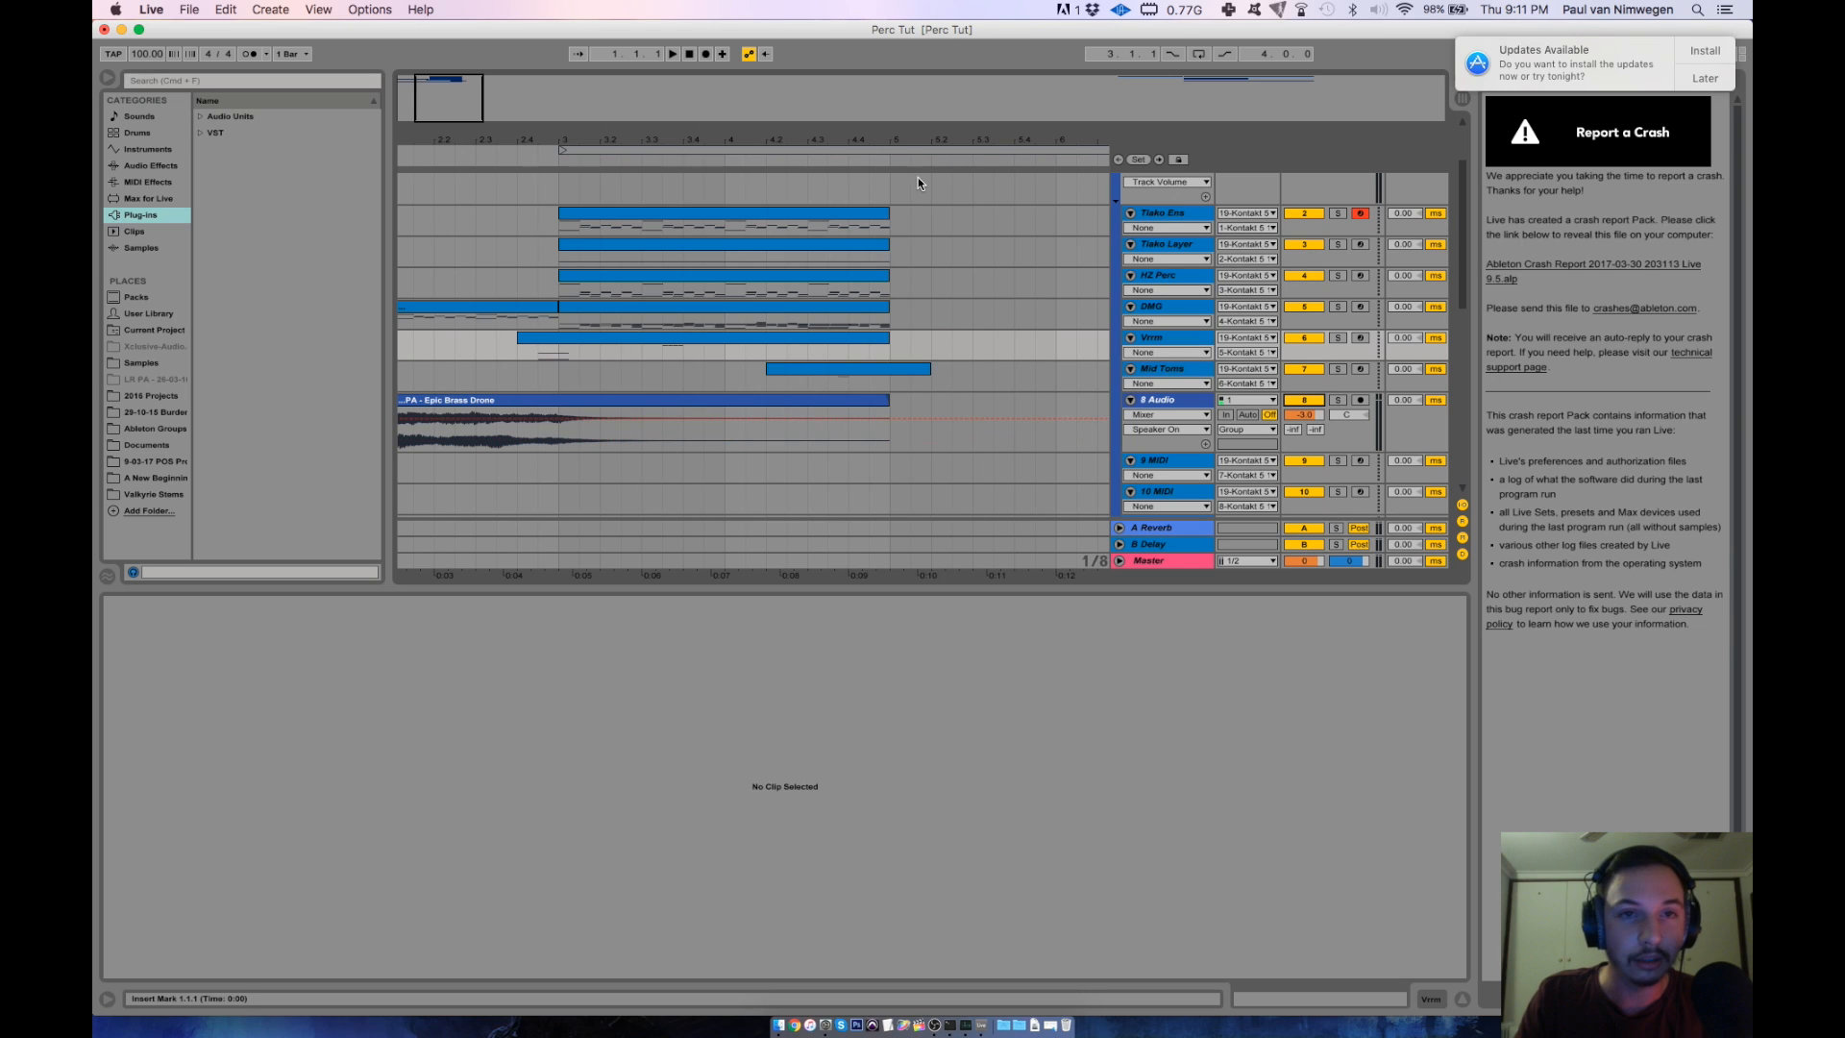
left_click(673, 55)
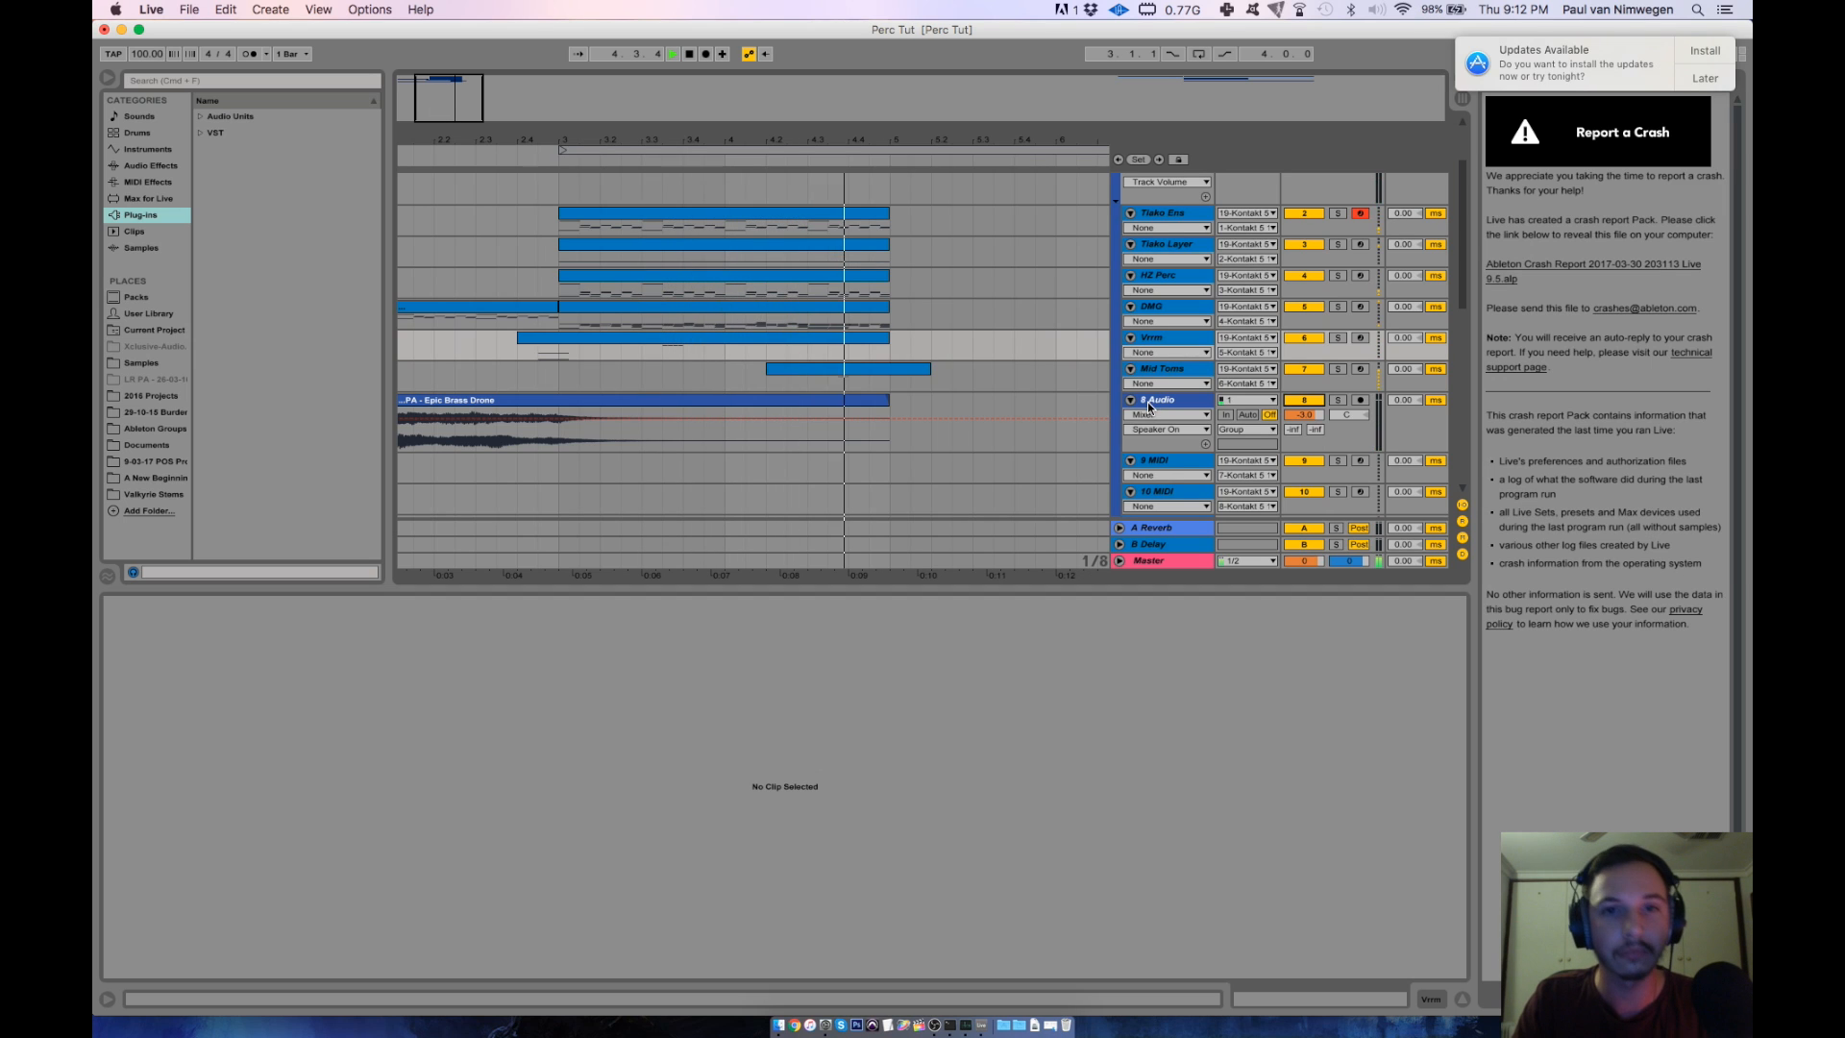
key("space")
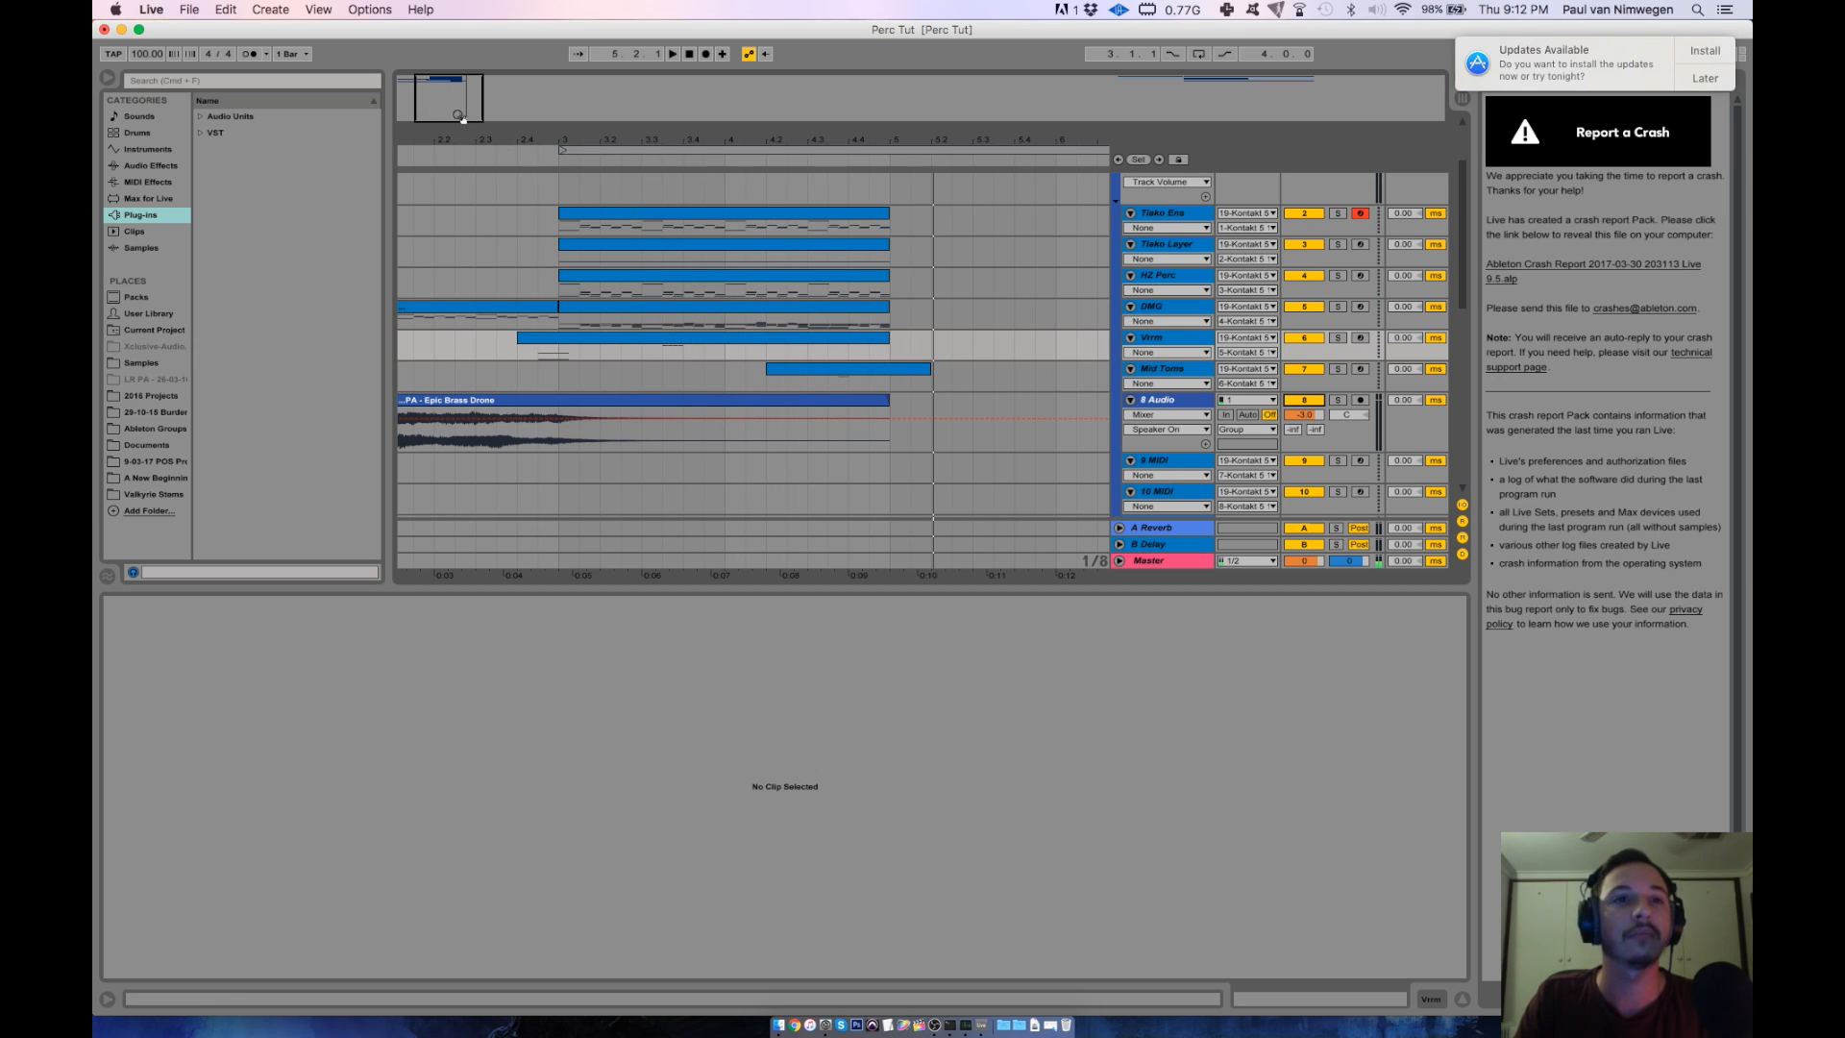
Duplicate the four clips at 3.1.1 on the Tiako Evo, Tiako Layer, HZ Perc and DMG tracks to 5.1.1.
left_click_drag(459, 115, 458, 94)
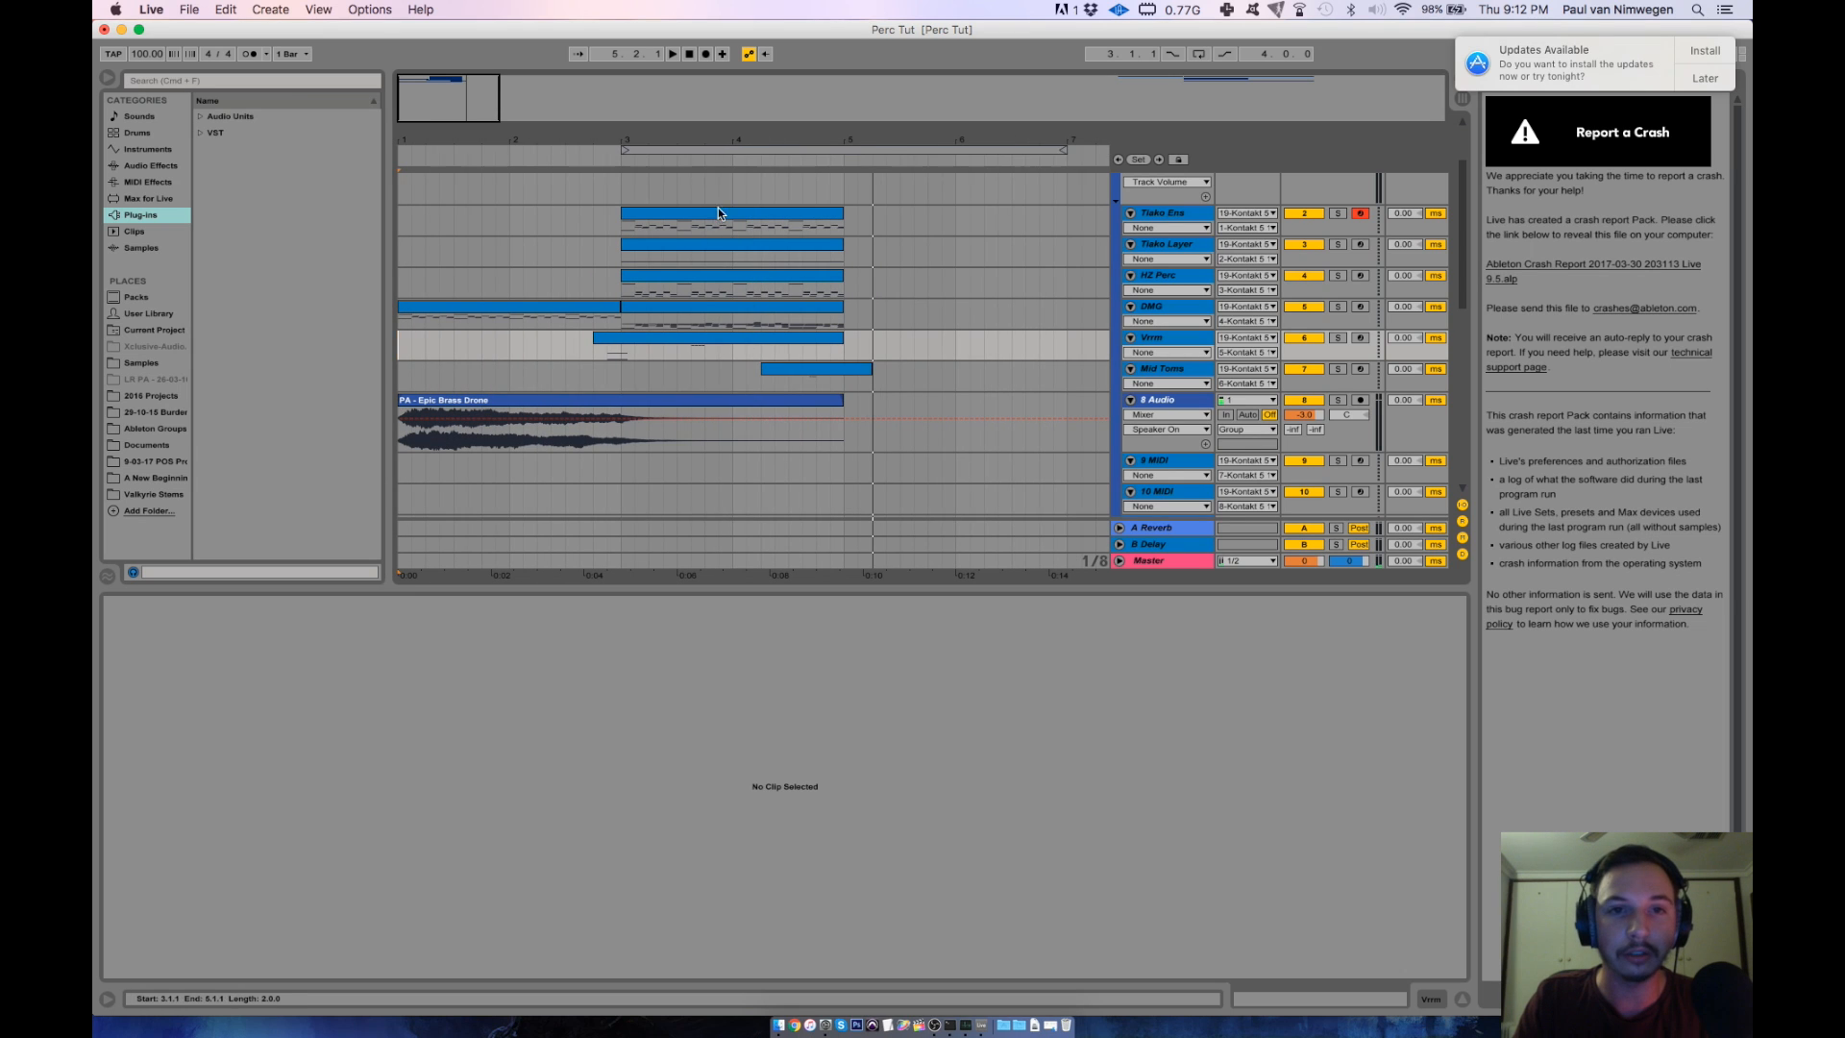
left_click(718, 215)
left_click(746, 303, "shift")
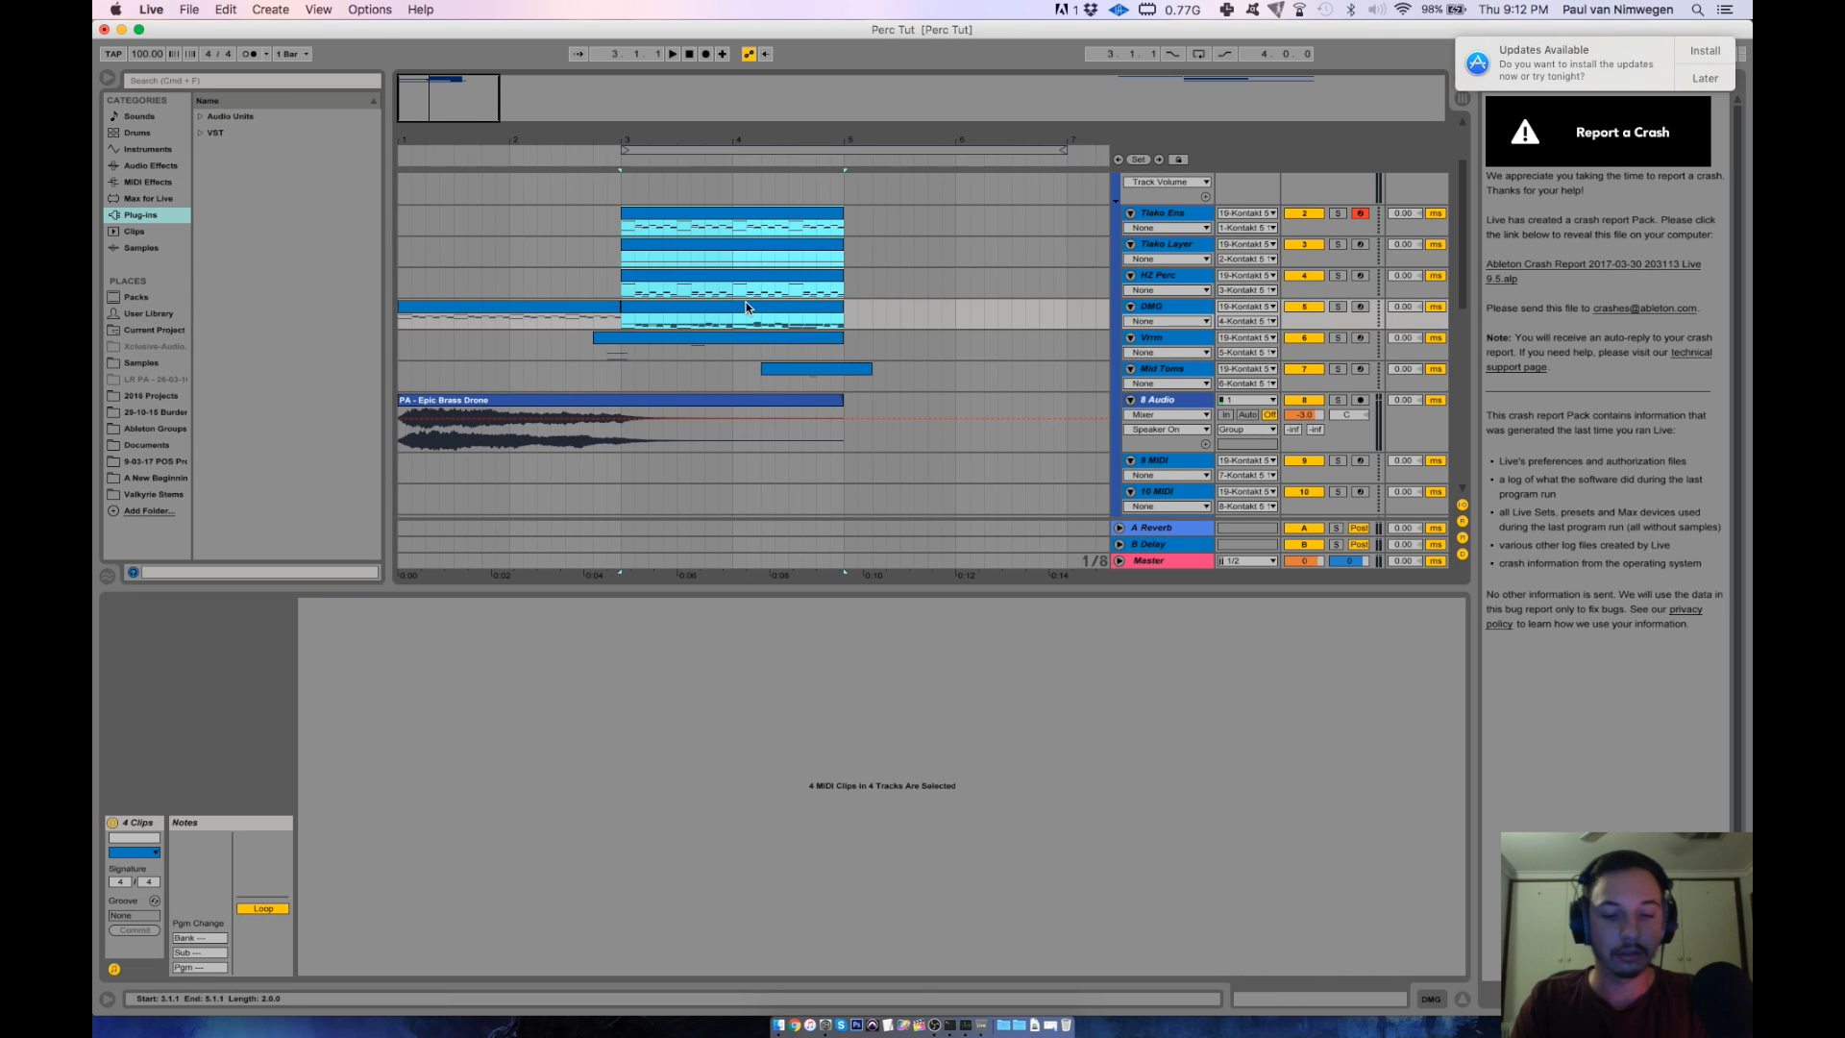
key("super+d")
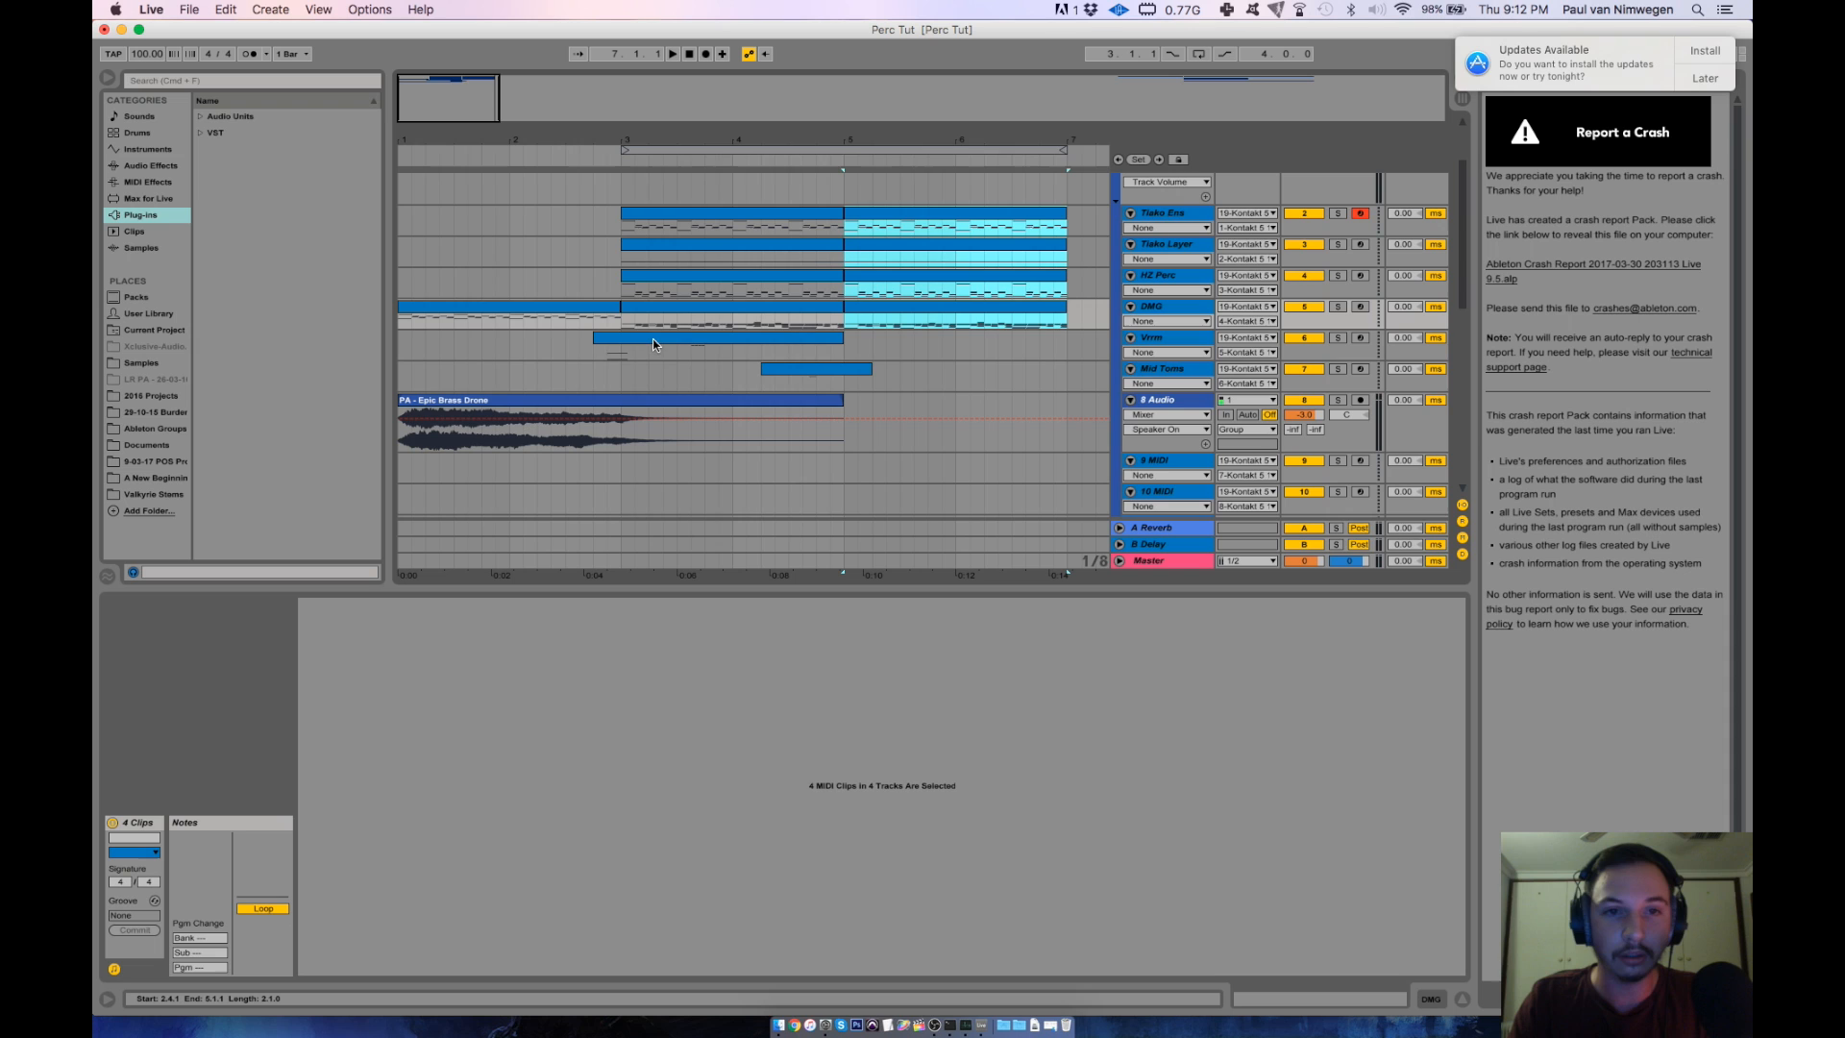
Duplicate the Mid Toms clip and the clip on the track above it, placing the copies from 4.4.1.
left_click(697, 340)
left_click(840, 366, "shift")
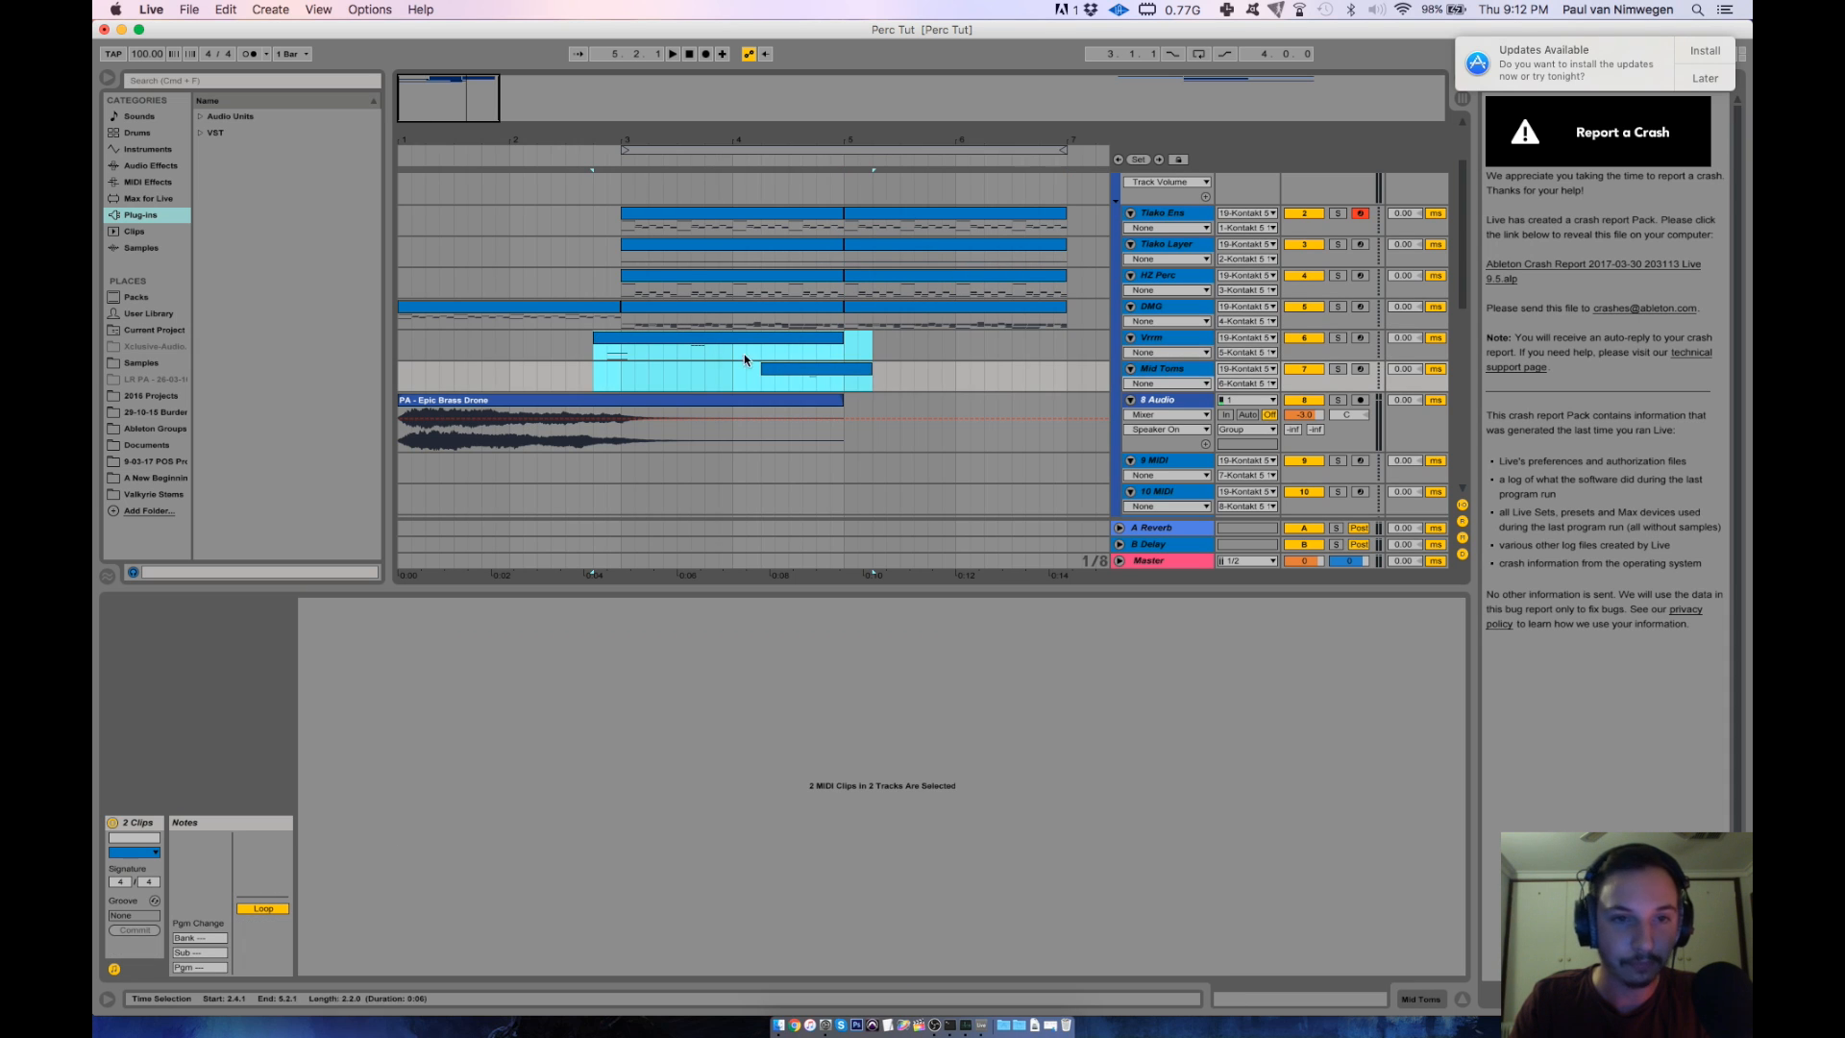
key("super+d")
left_click_drag(755, 346, 698, 339)
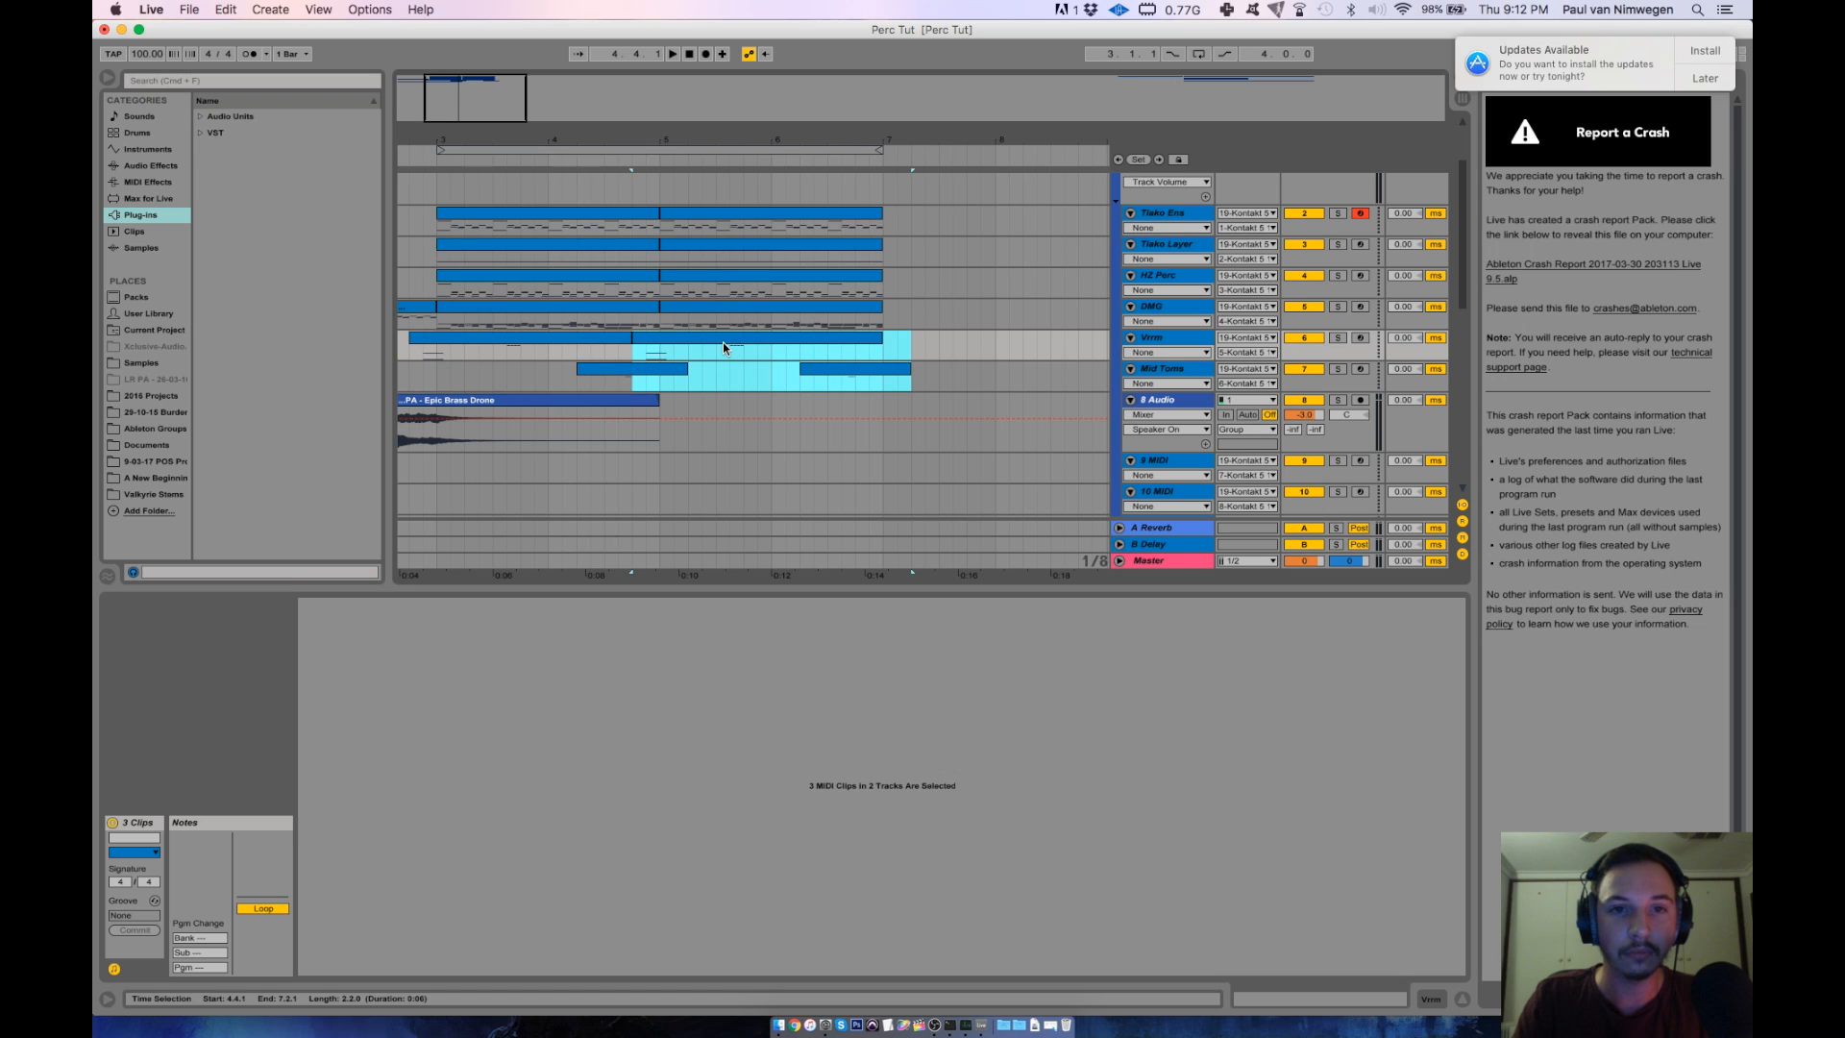
In the DMG clip at 5.1.1, shift the sustained chord hit in beat 2.3 earlier and duplicate it into repeated hits across the beat.
left_click(833, 304)
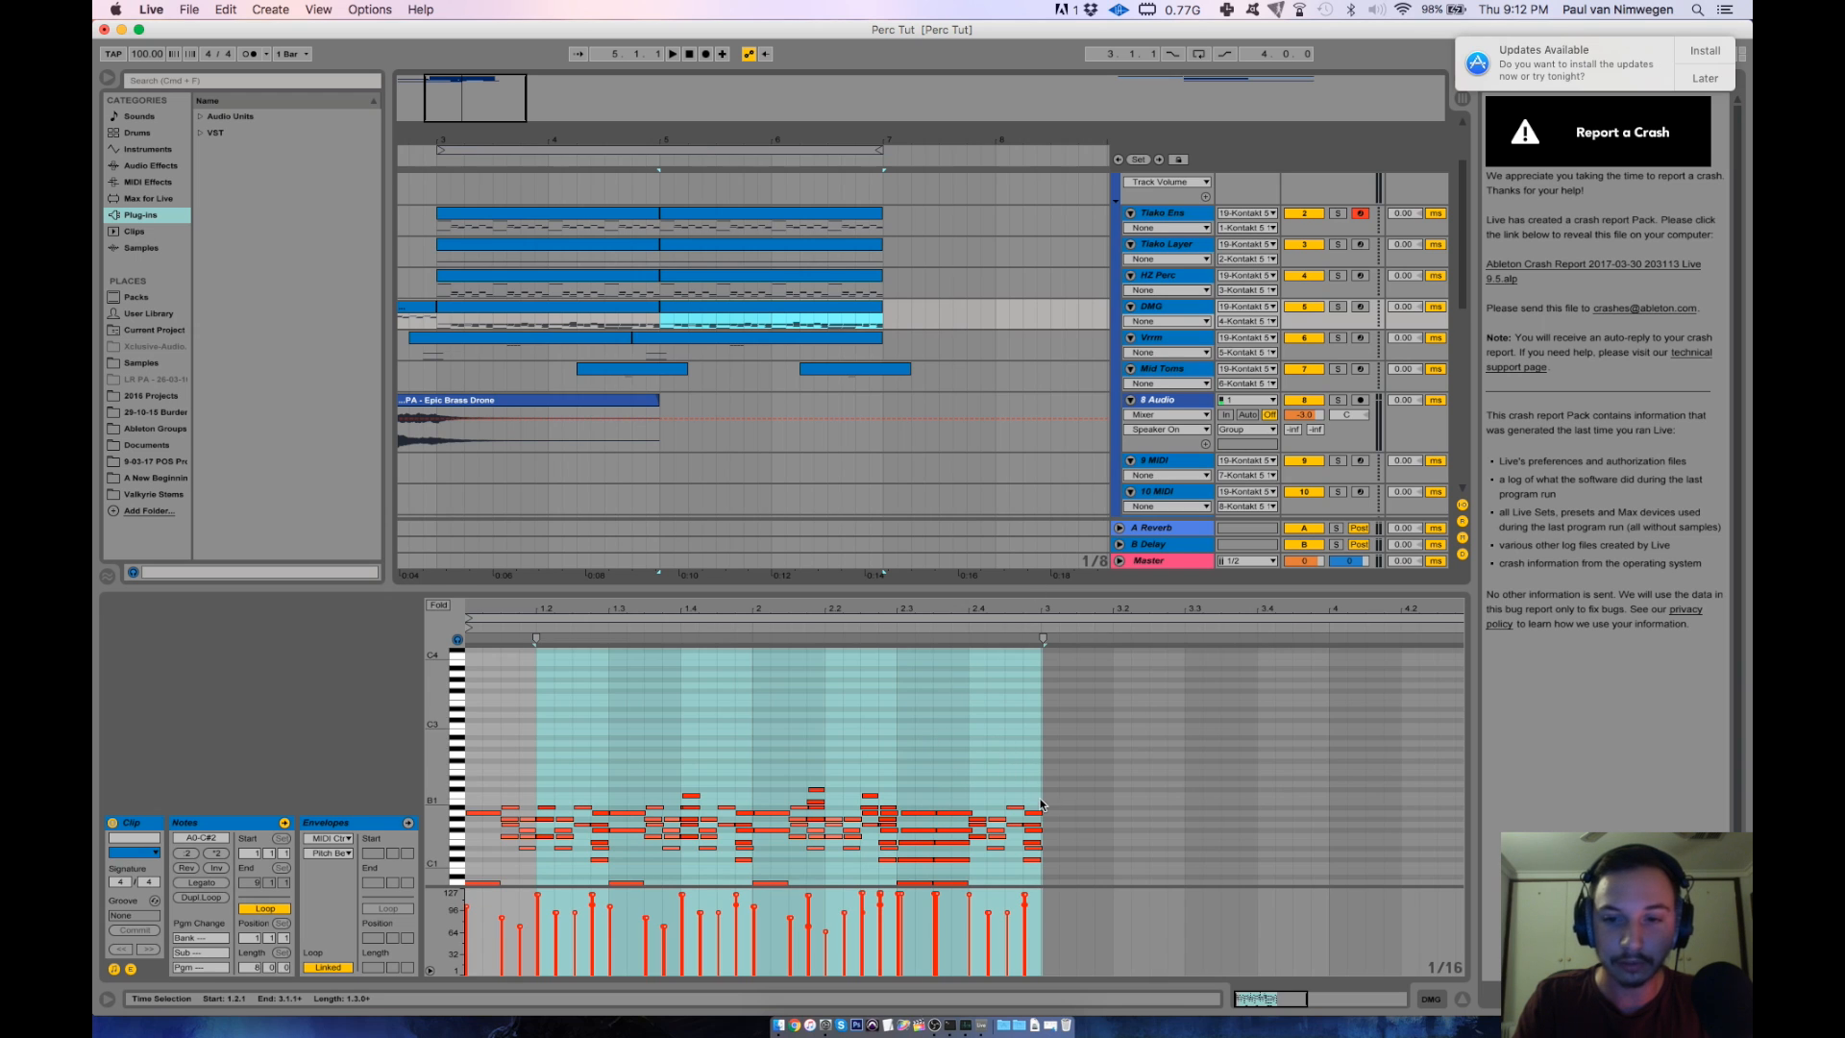
mouse_move(798, 609)
left_mouse_down()
mouse_move(798, 667)
mouse_move(261, 716)
left_mouse_up()
left_click_drag(972, 762, 957, 908)
key("Left")
key("Left")
key("Left")
key("Left")
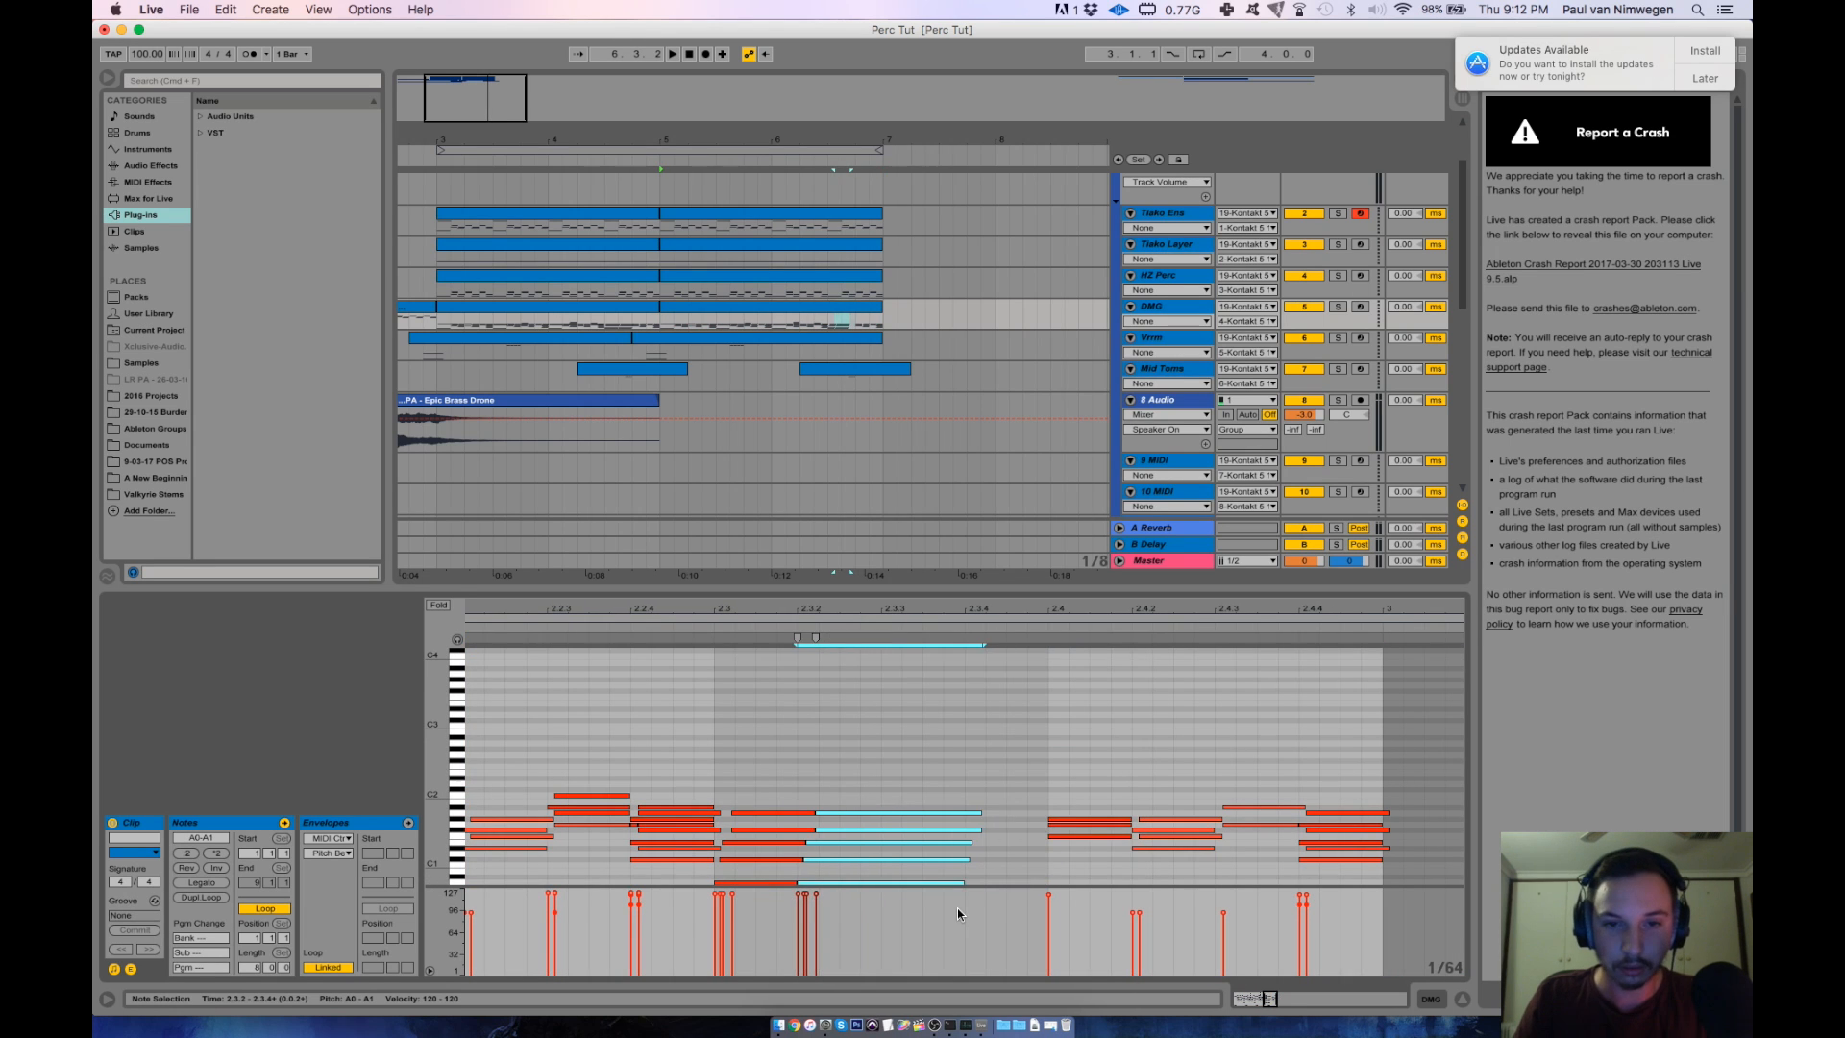
key("super+d")
key("Left")
key("Left")
key("Left")
key("Left")
key("Left")
Replace the notes in beat 2.4 of the DMG clip with a duplicate of the repeated hits from beat 2.3.
left_click_drag(1086, 766, 1354, 866)
key("Delete")
left_click_drag(1009, 769, 767, 891)
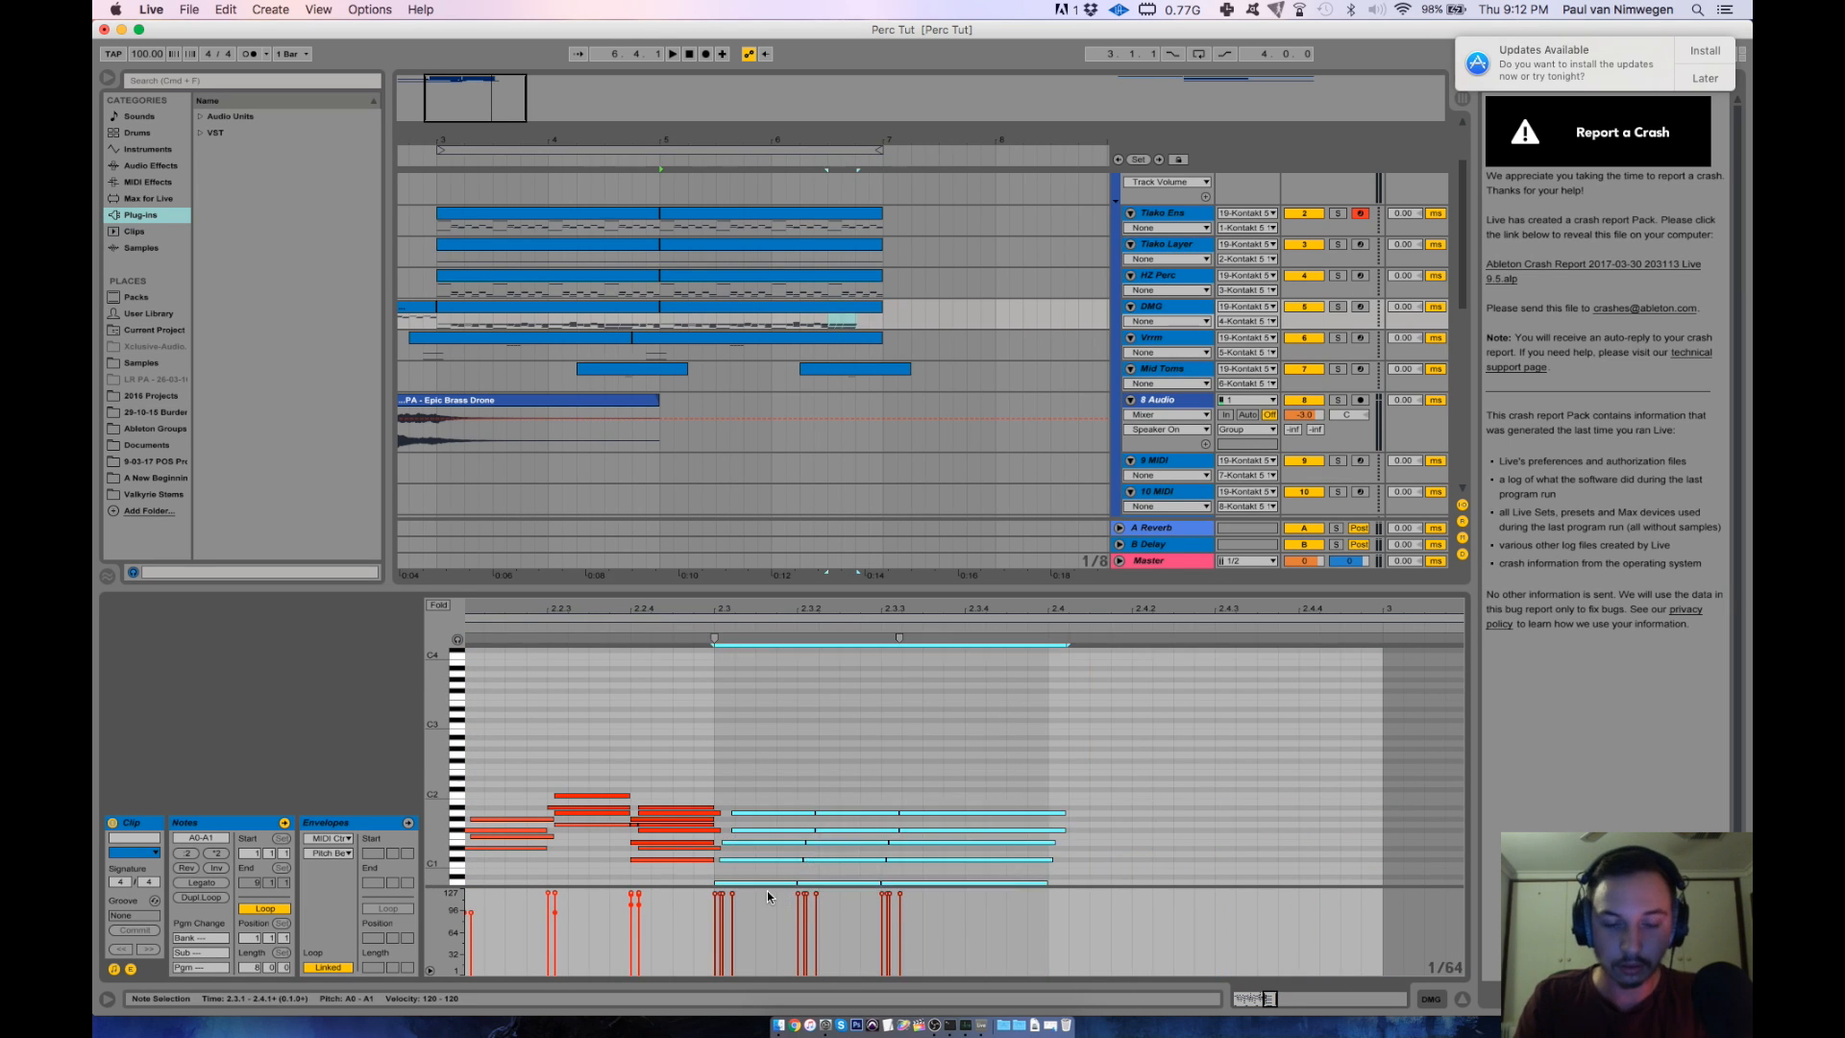
key("super+d")
key("Left")
Trim the second Tiako Layer clip to end at 6.3.1 and move the second Mid Toms clip to start at 6.1.1.
left_click_drag(881, 245, 827, 245)
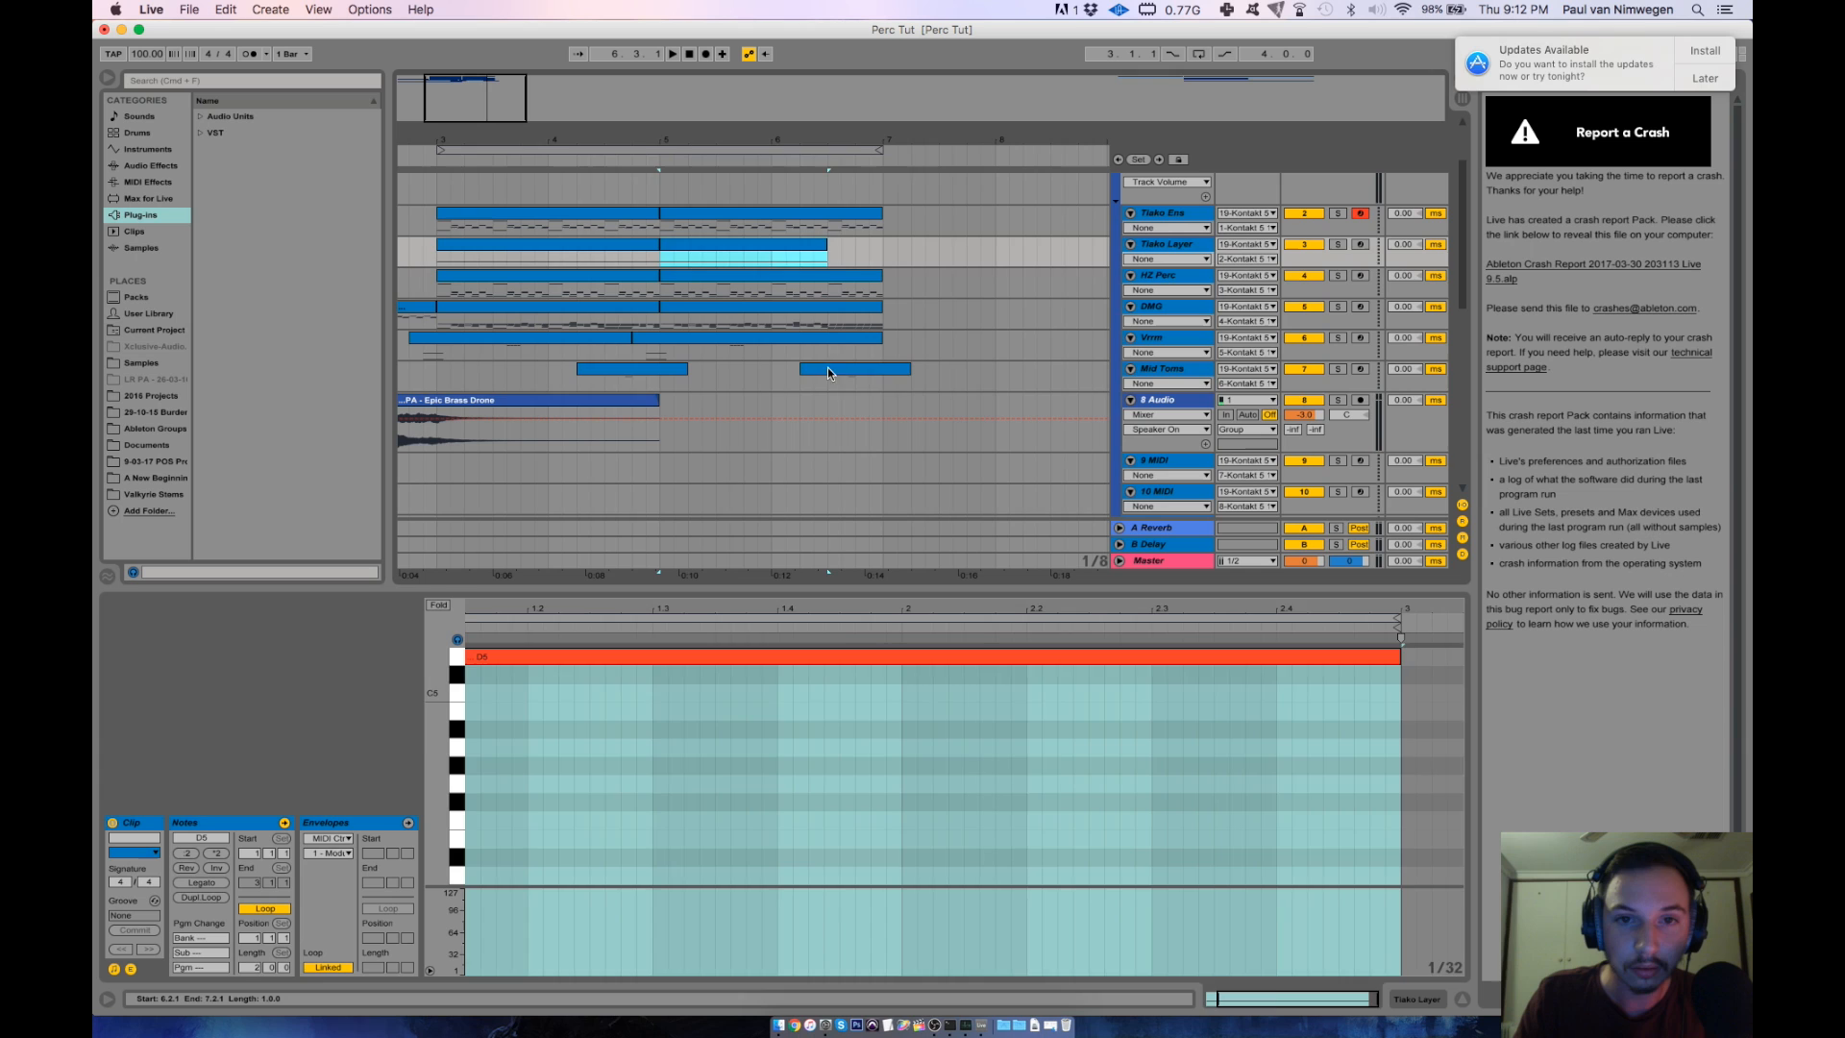
left_click(827, 368)
key("Left")
key("Left")
Transpose the four F3 notes in the second Mid Toms clip down to D3.
left_click_drag(868, 834, 967, 878)
key("Down")
key("Down")
key("Down")
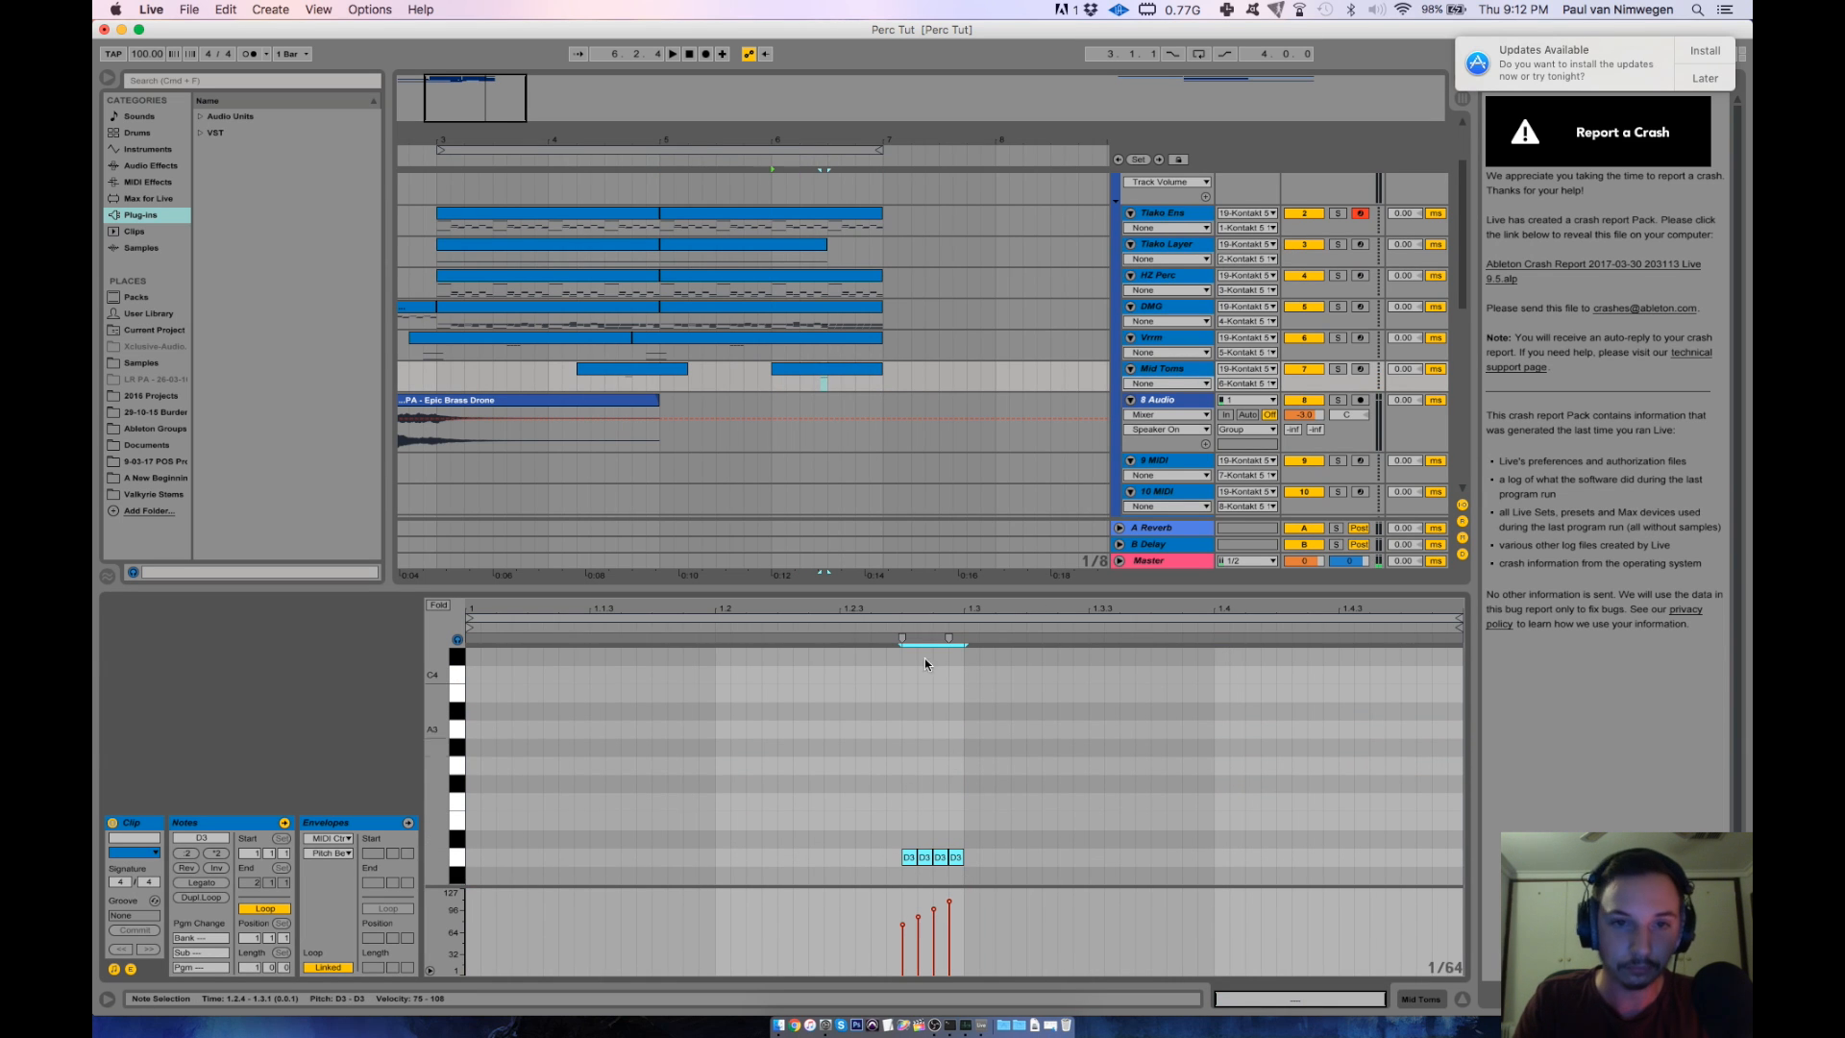
In the second DMG clip, duplicate the chord hit at 1.3 onto the following two sixteenths.
scroll(740, 309, "down", 1)
left_click(740, 309)
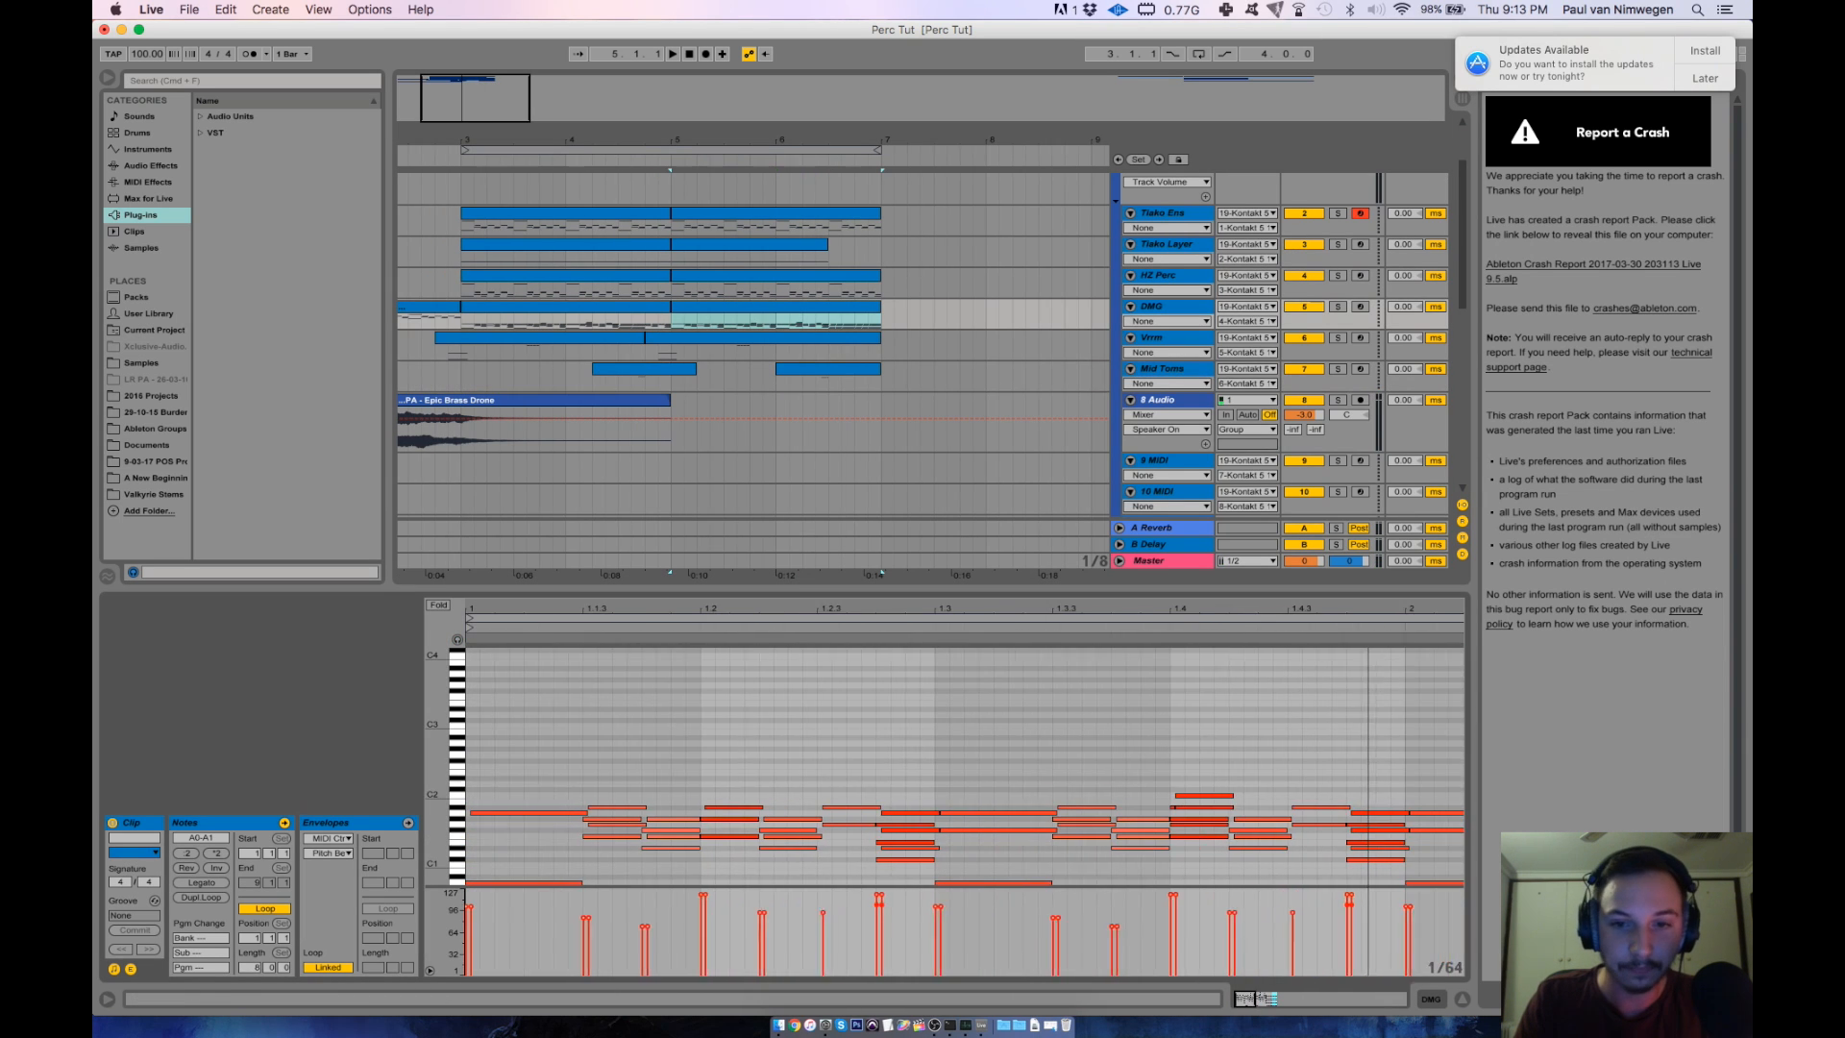
left_click_drag(945, 780, 893, 882)
left_click_drag(950, 814, 922, 911)
key("super+d")
key("Delete")
key("super+d")
key("Left")
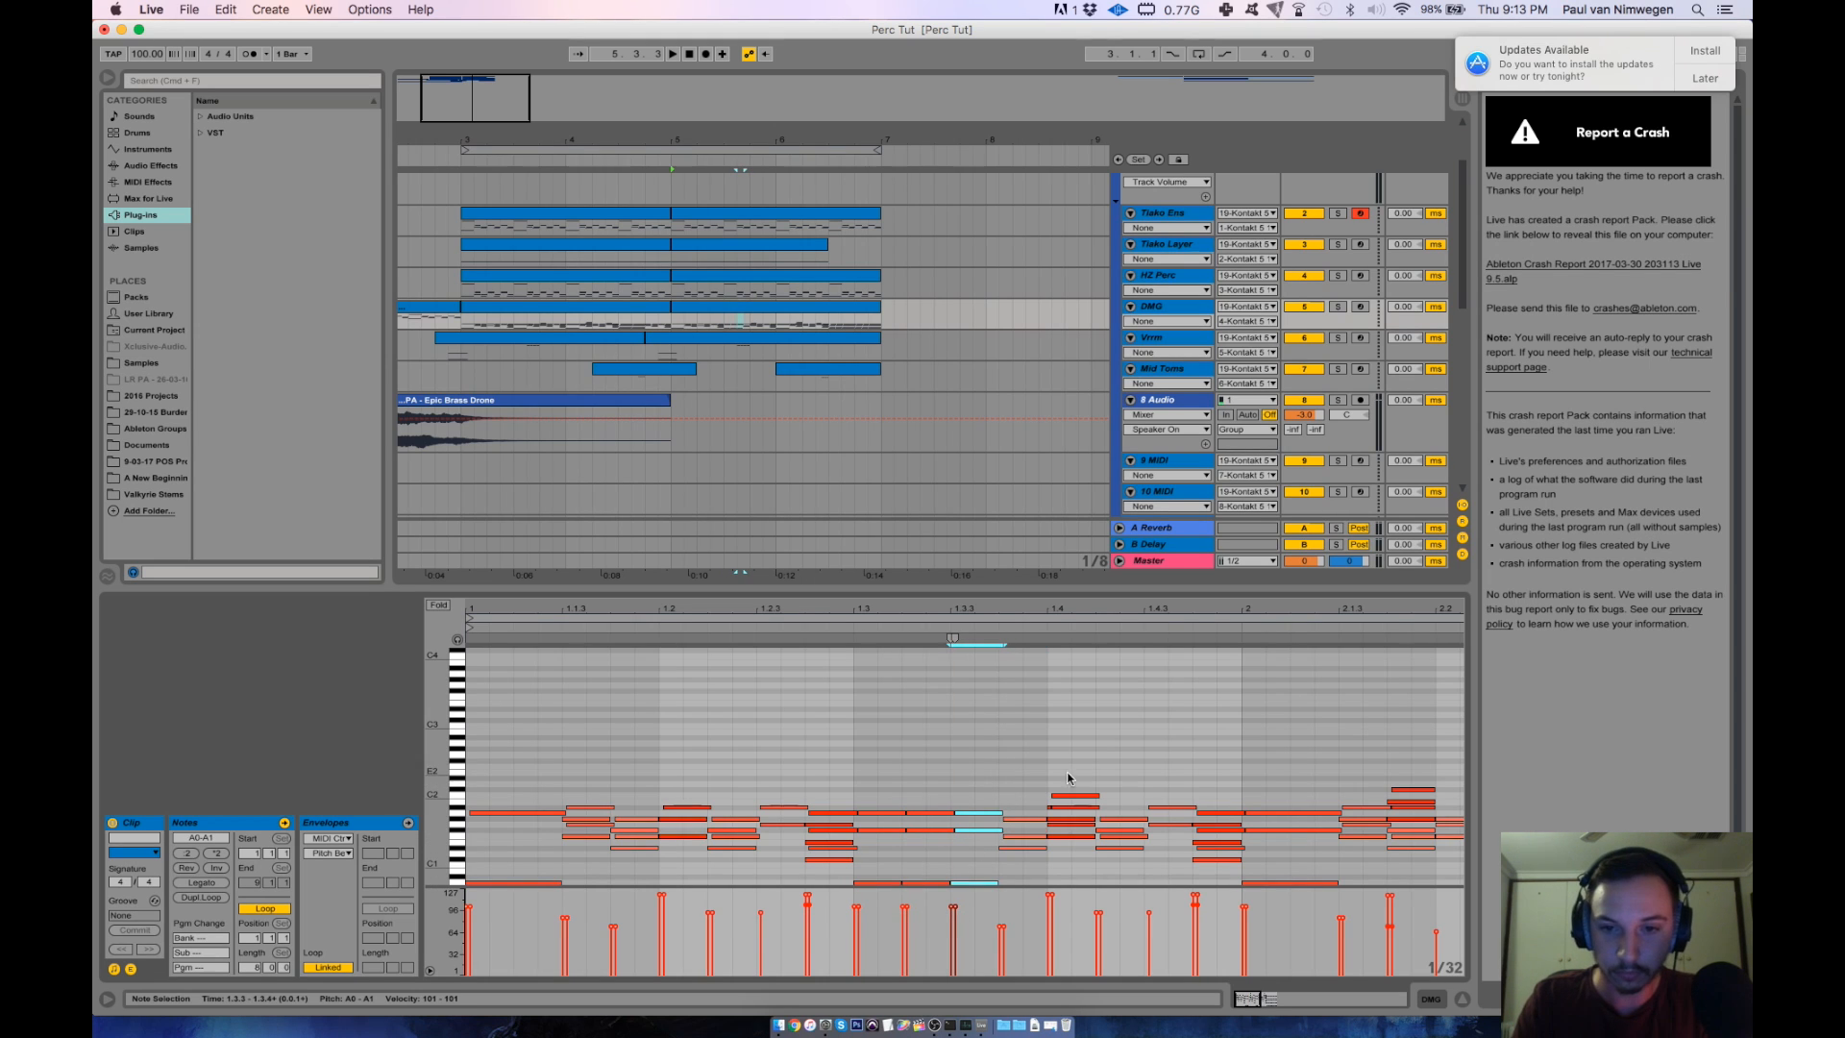
Duplicate the chord hit at 1.4 onto the next sixteenth with the copy transposed down, and lower the velocities of the hit at 1.4.4.
left_click_drag(1069, 777, 1065, 852)
key("super+d")
key("Down")
key("Left")
key("super+d")
key("Down")
key("Down")
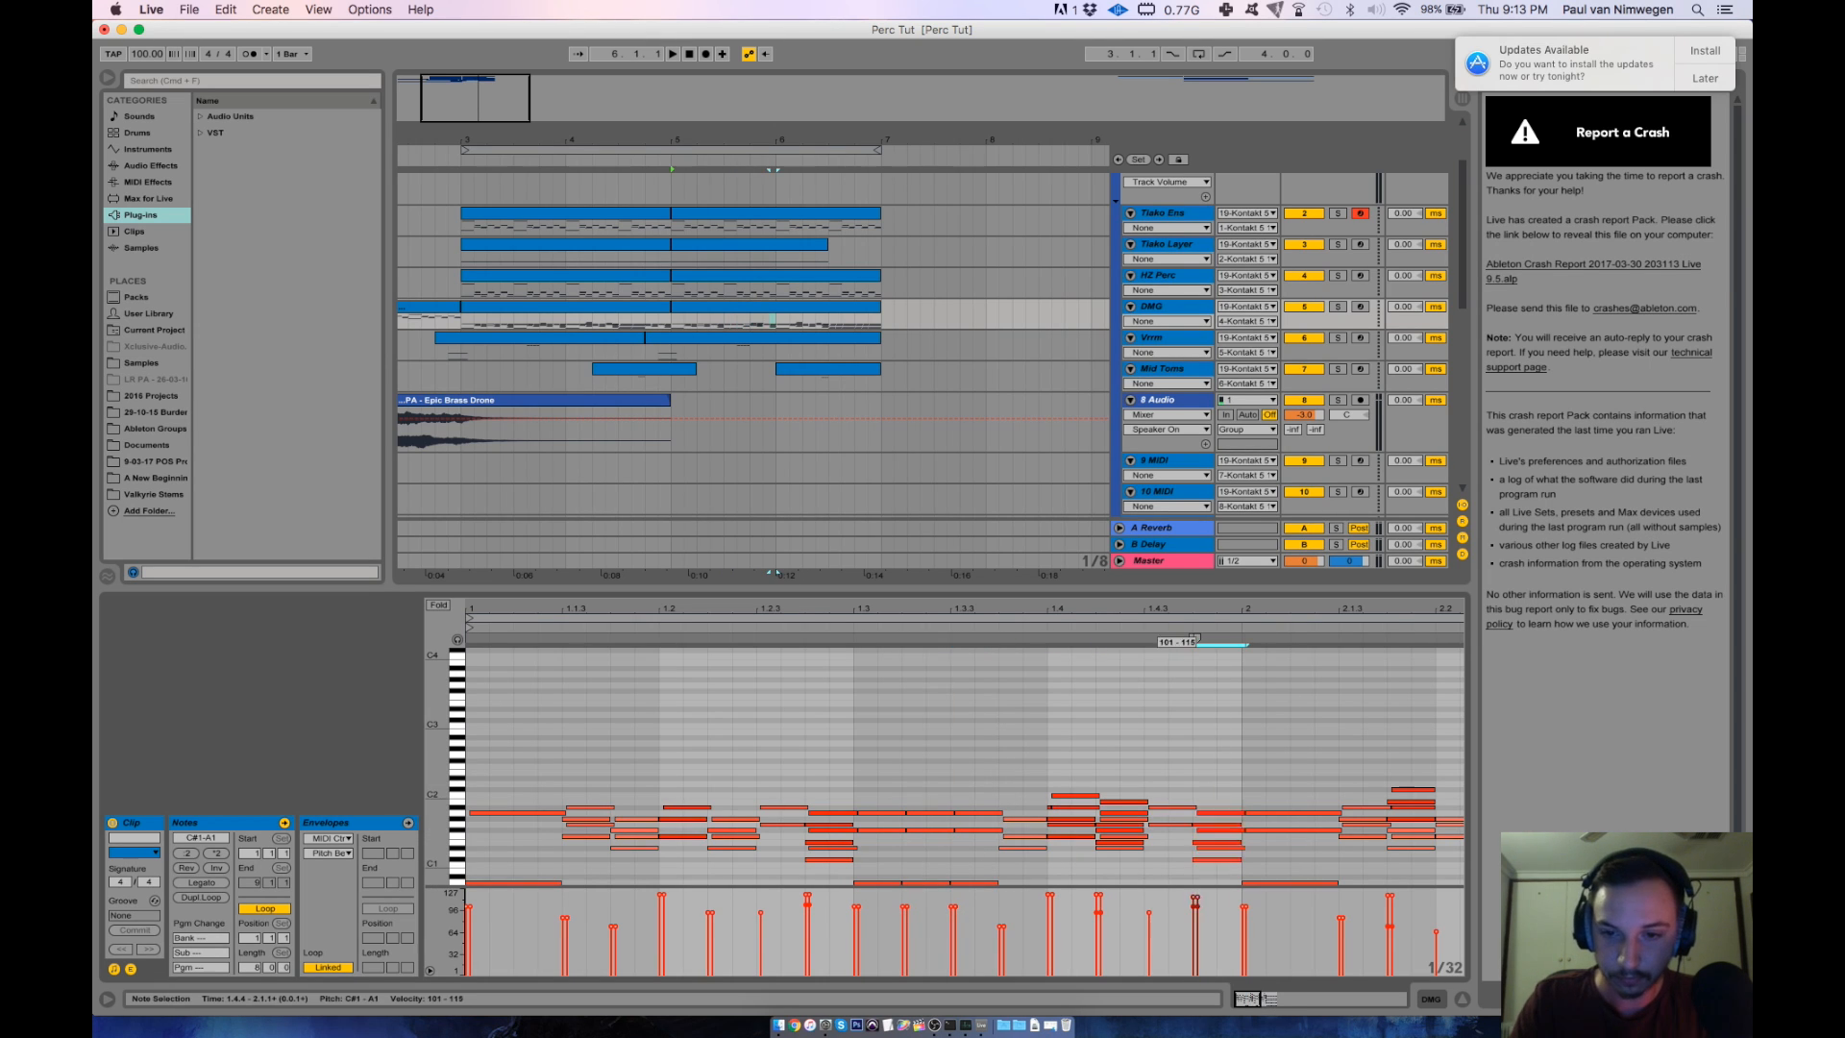
left_click_drag(1249, 1002, 1266, 999)
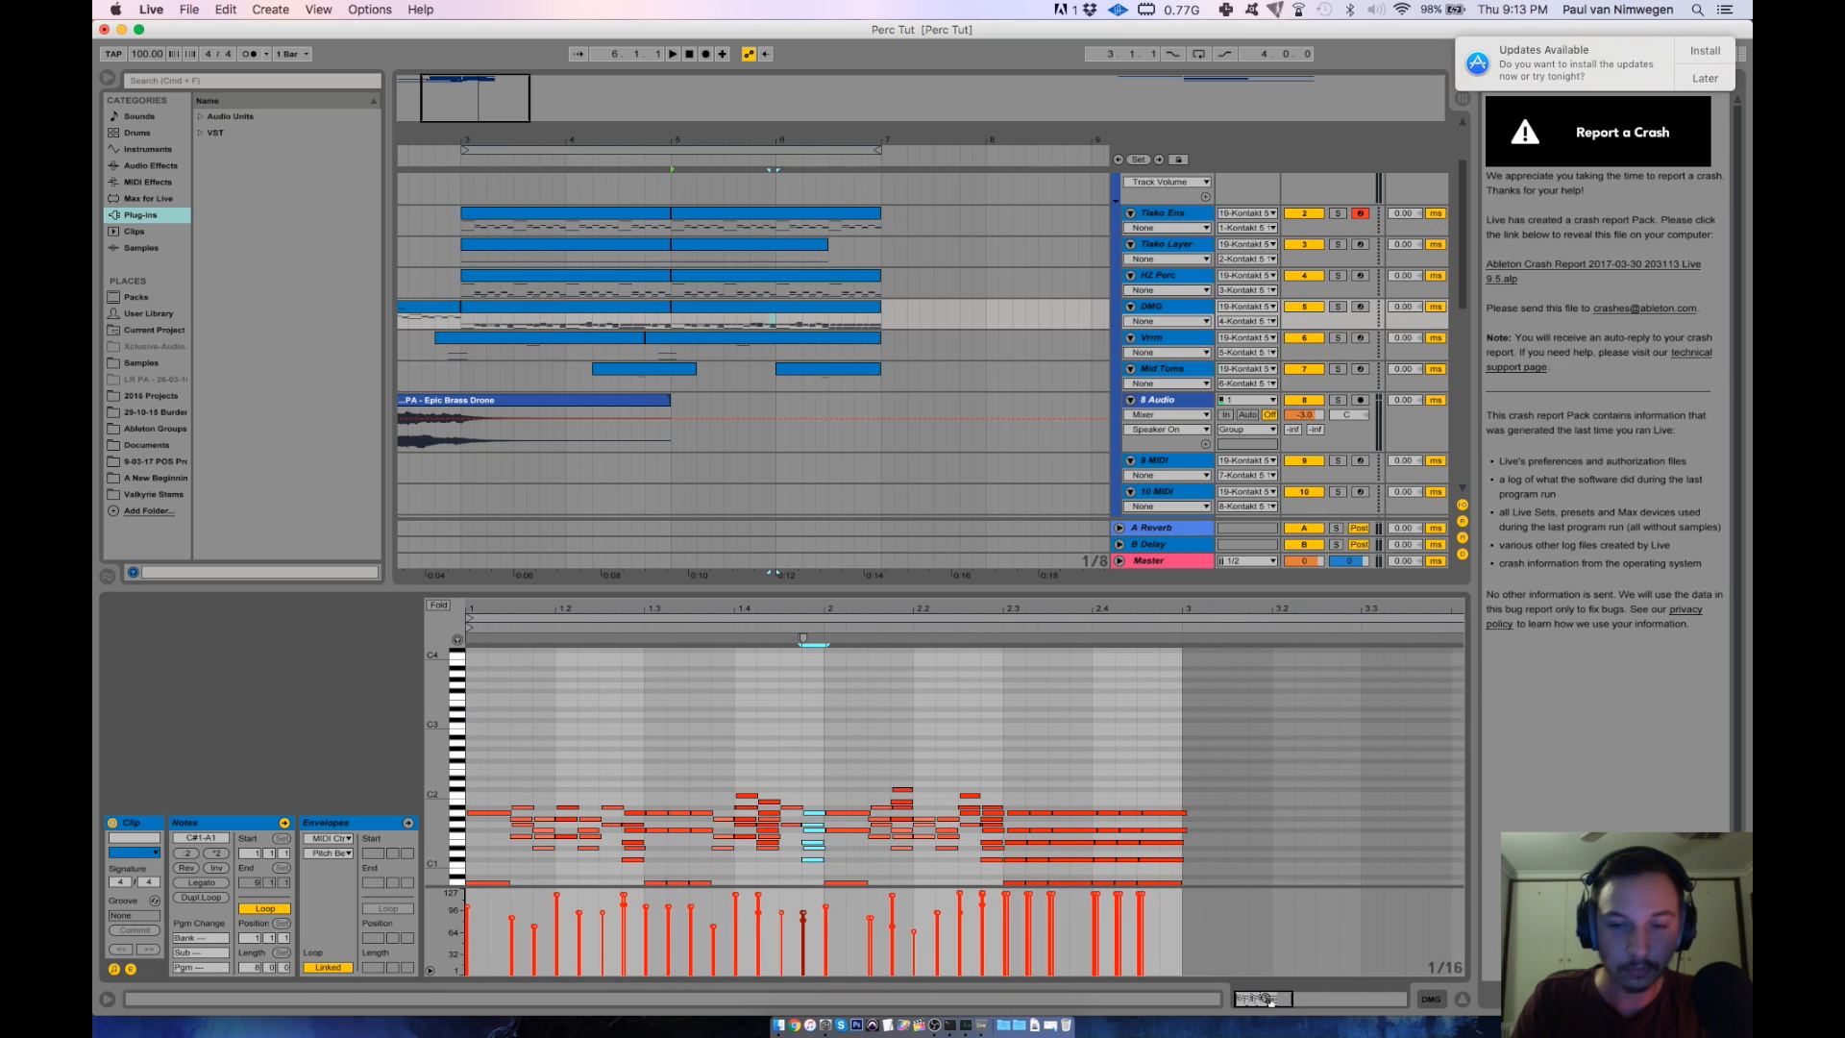
Consolidate the two Tiako Evo clips into one and raise the velocities of its quieter C3–E3 notes to 60–72.
left_click(752, 211)
left_click(625, 211, "shift")
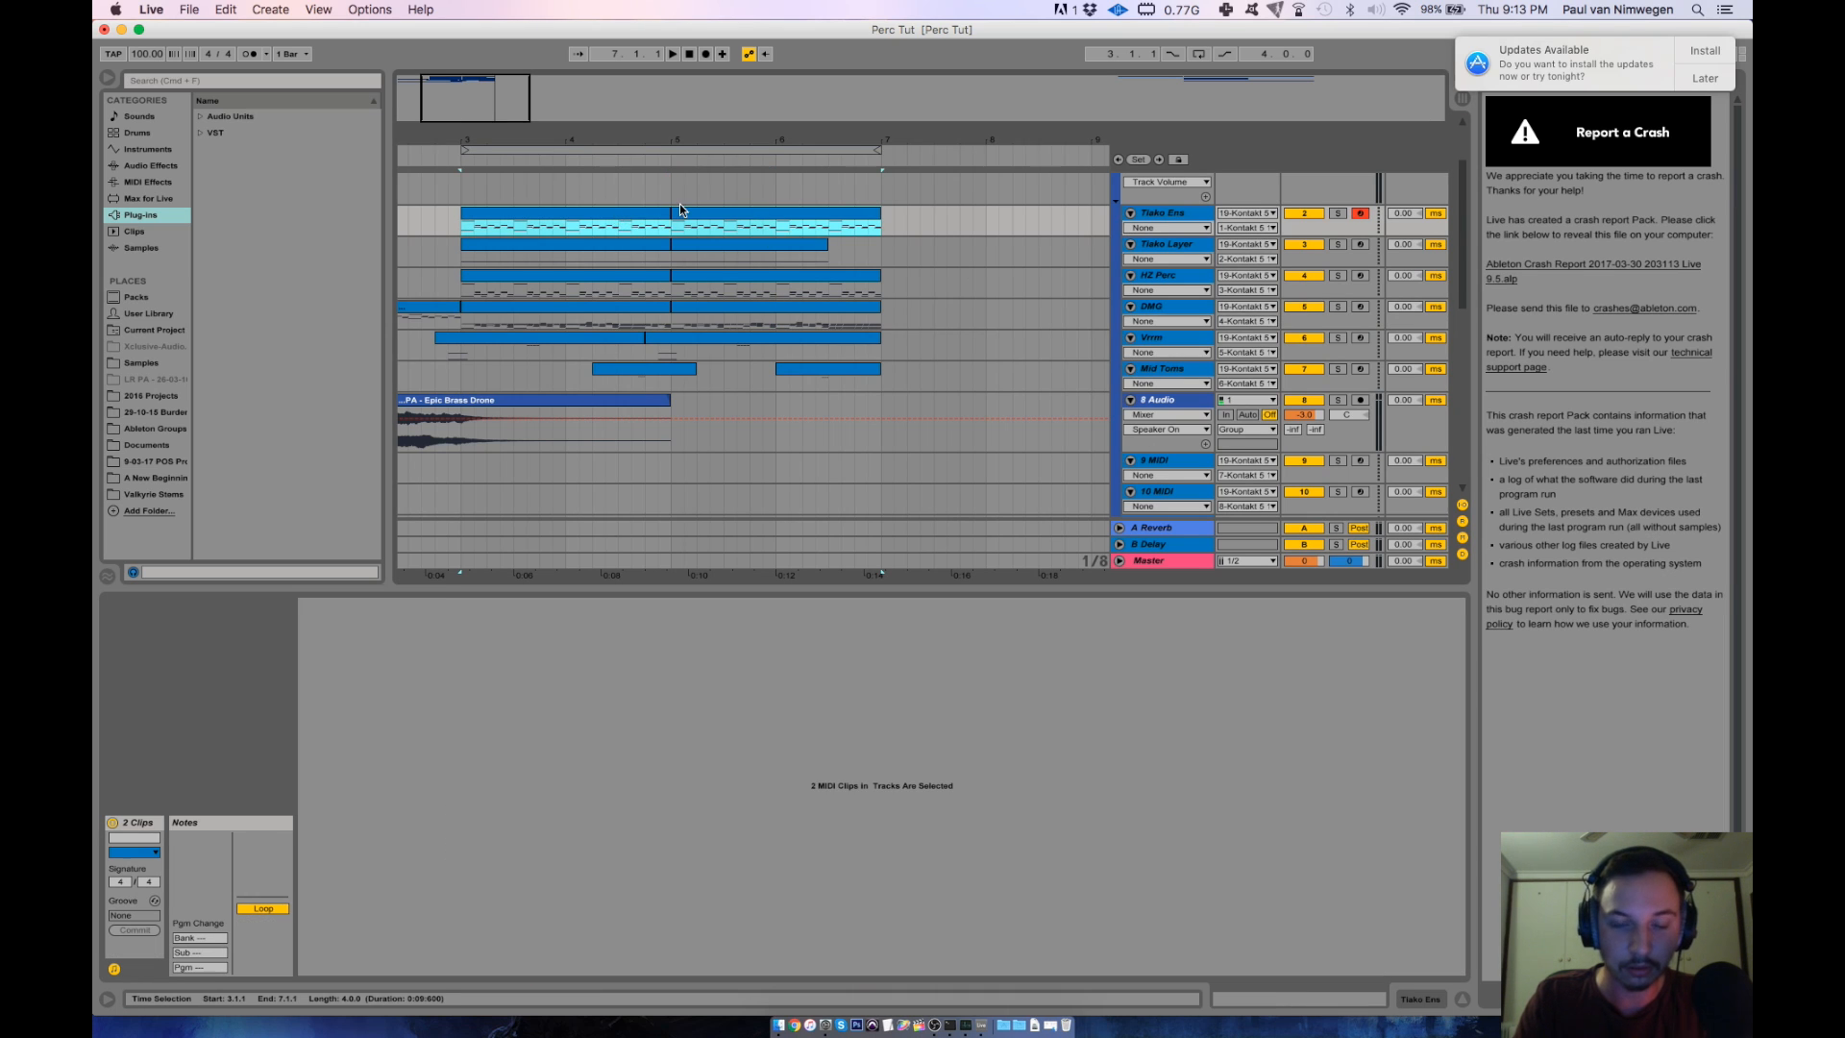
key("super+j")
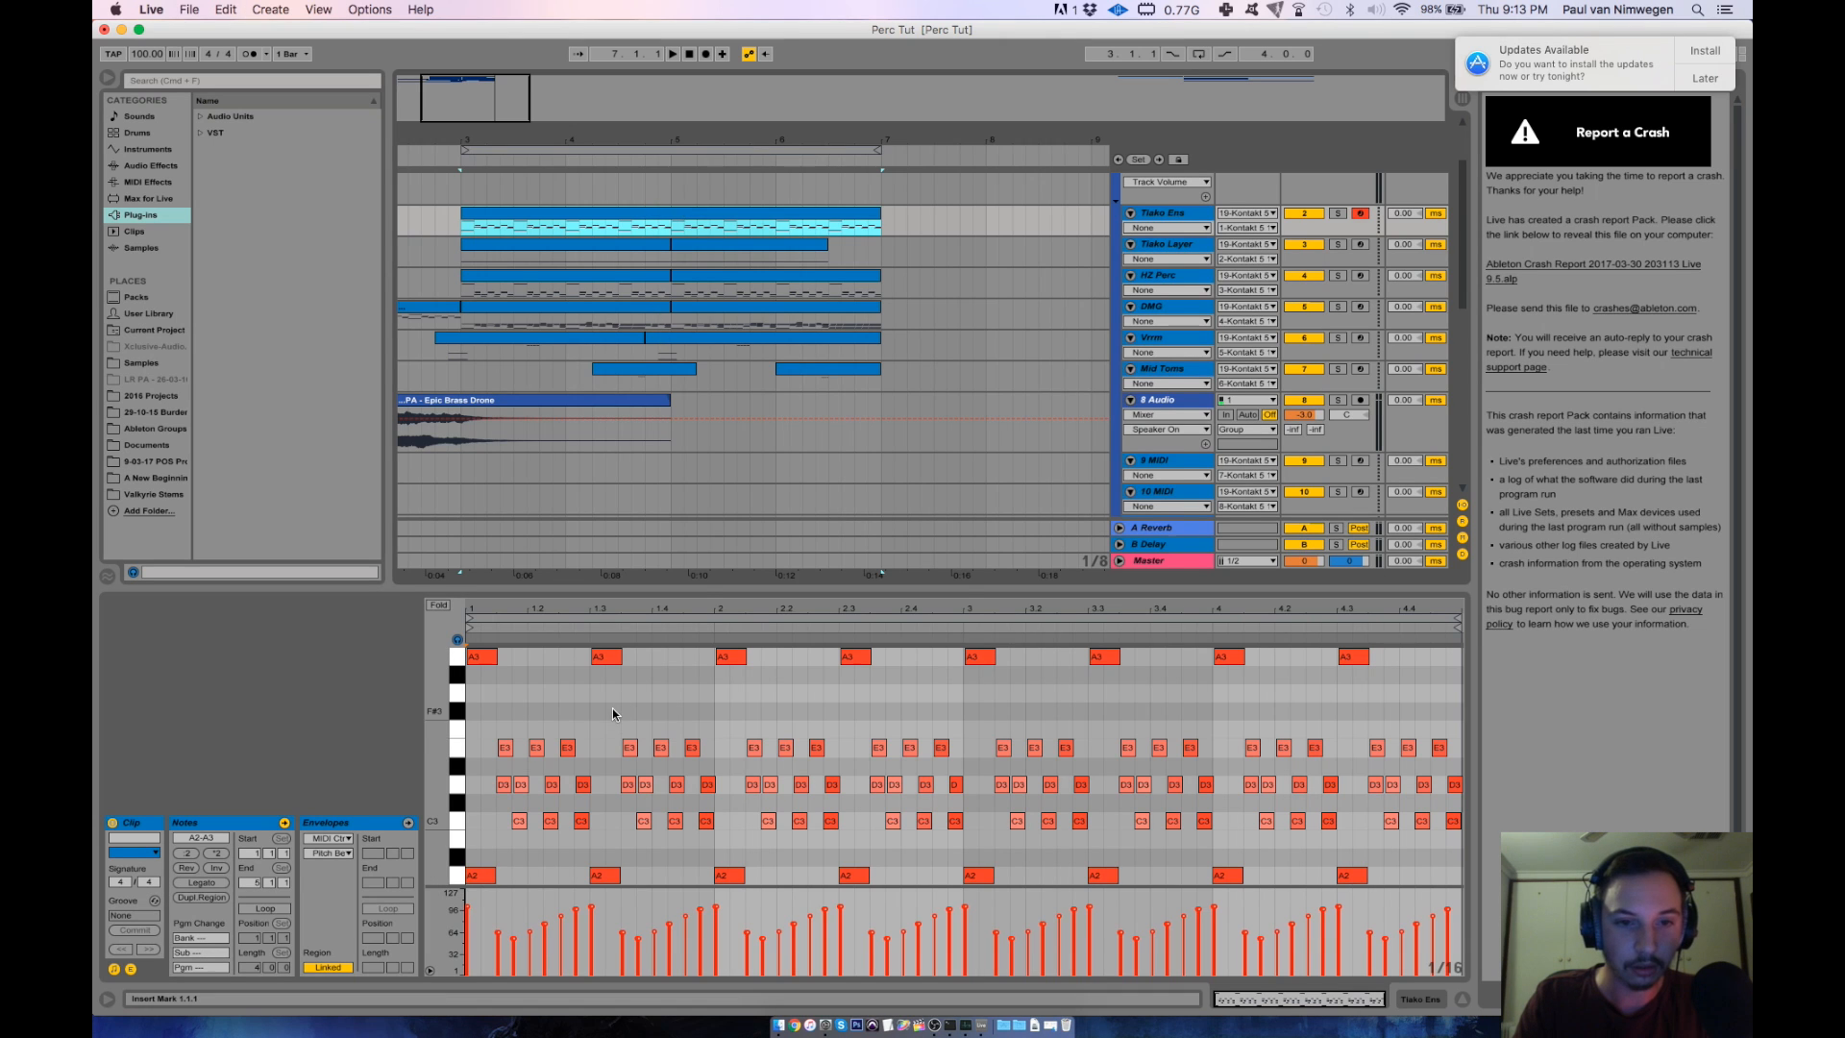
key("super+a")
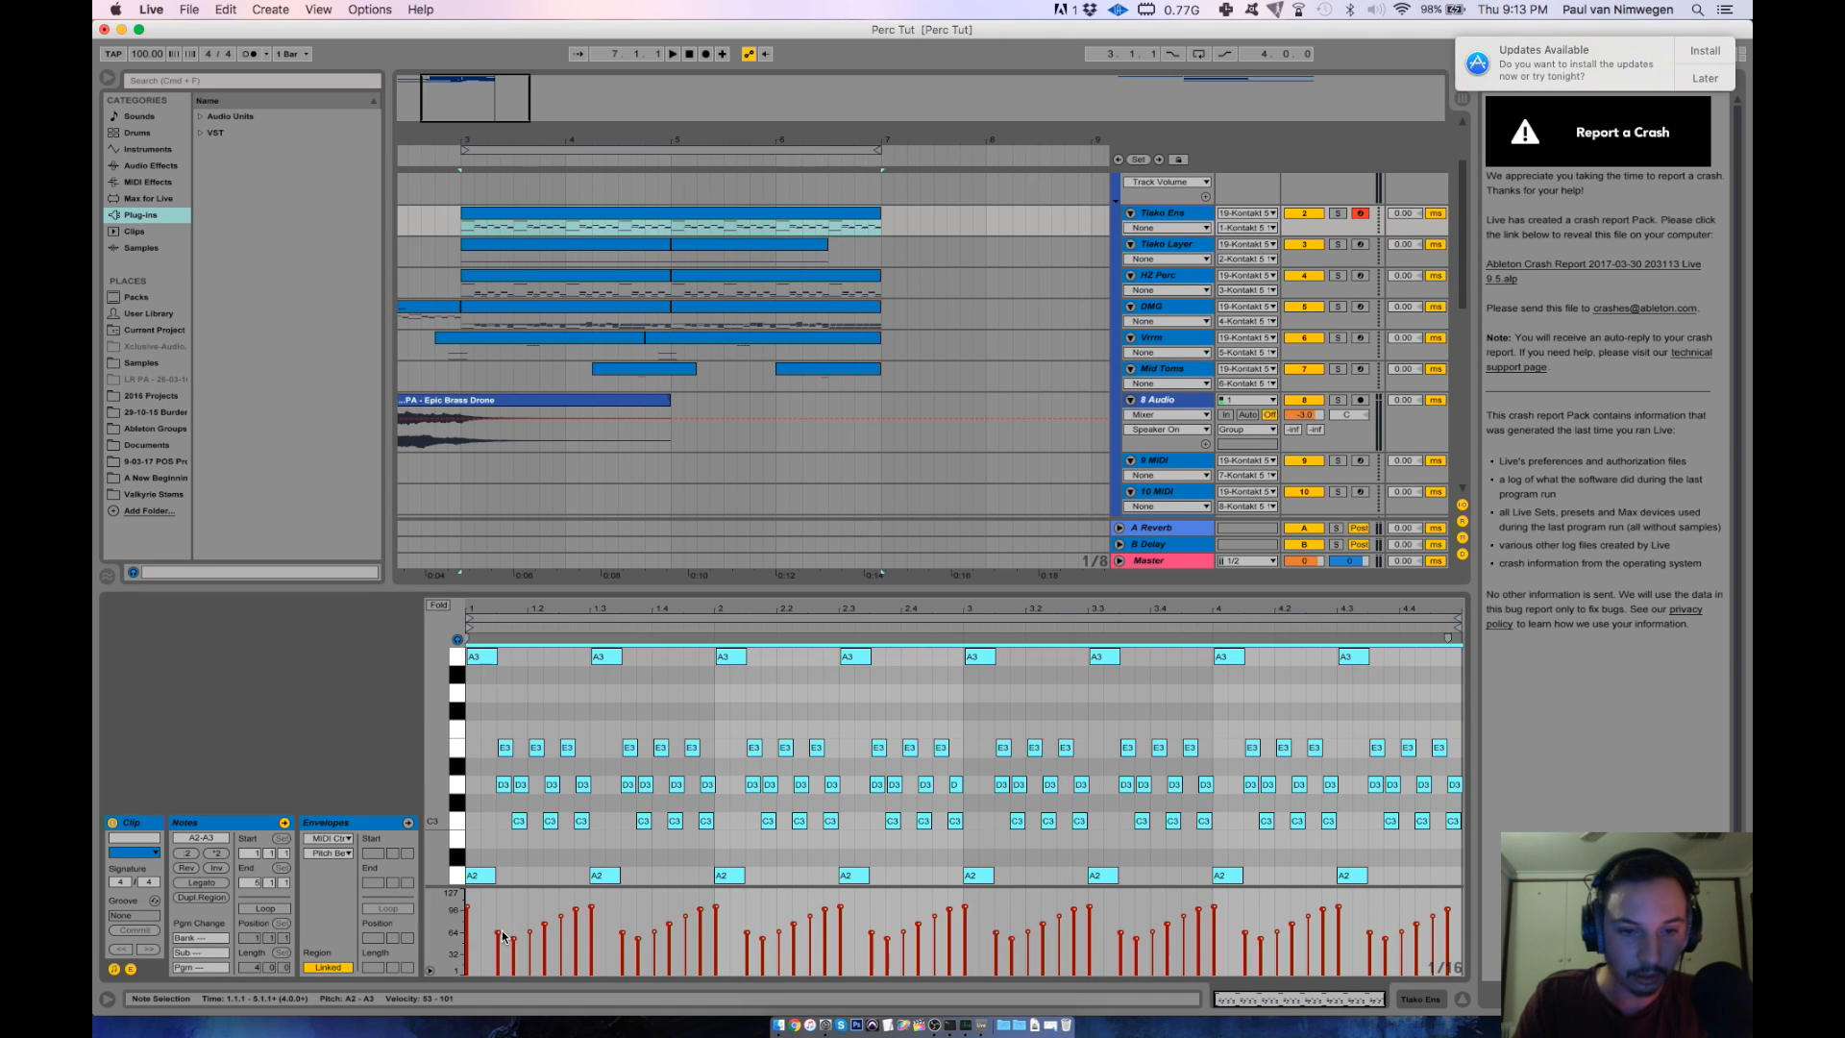
left_click_drag(491, 925, 1400, 932)
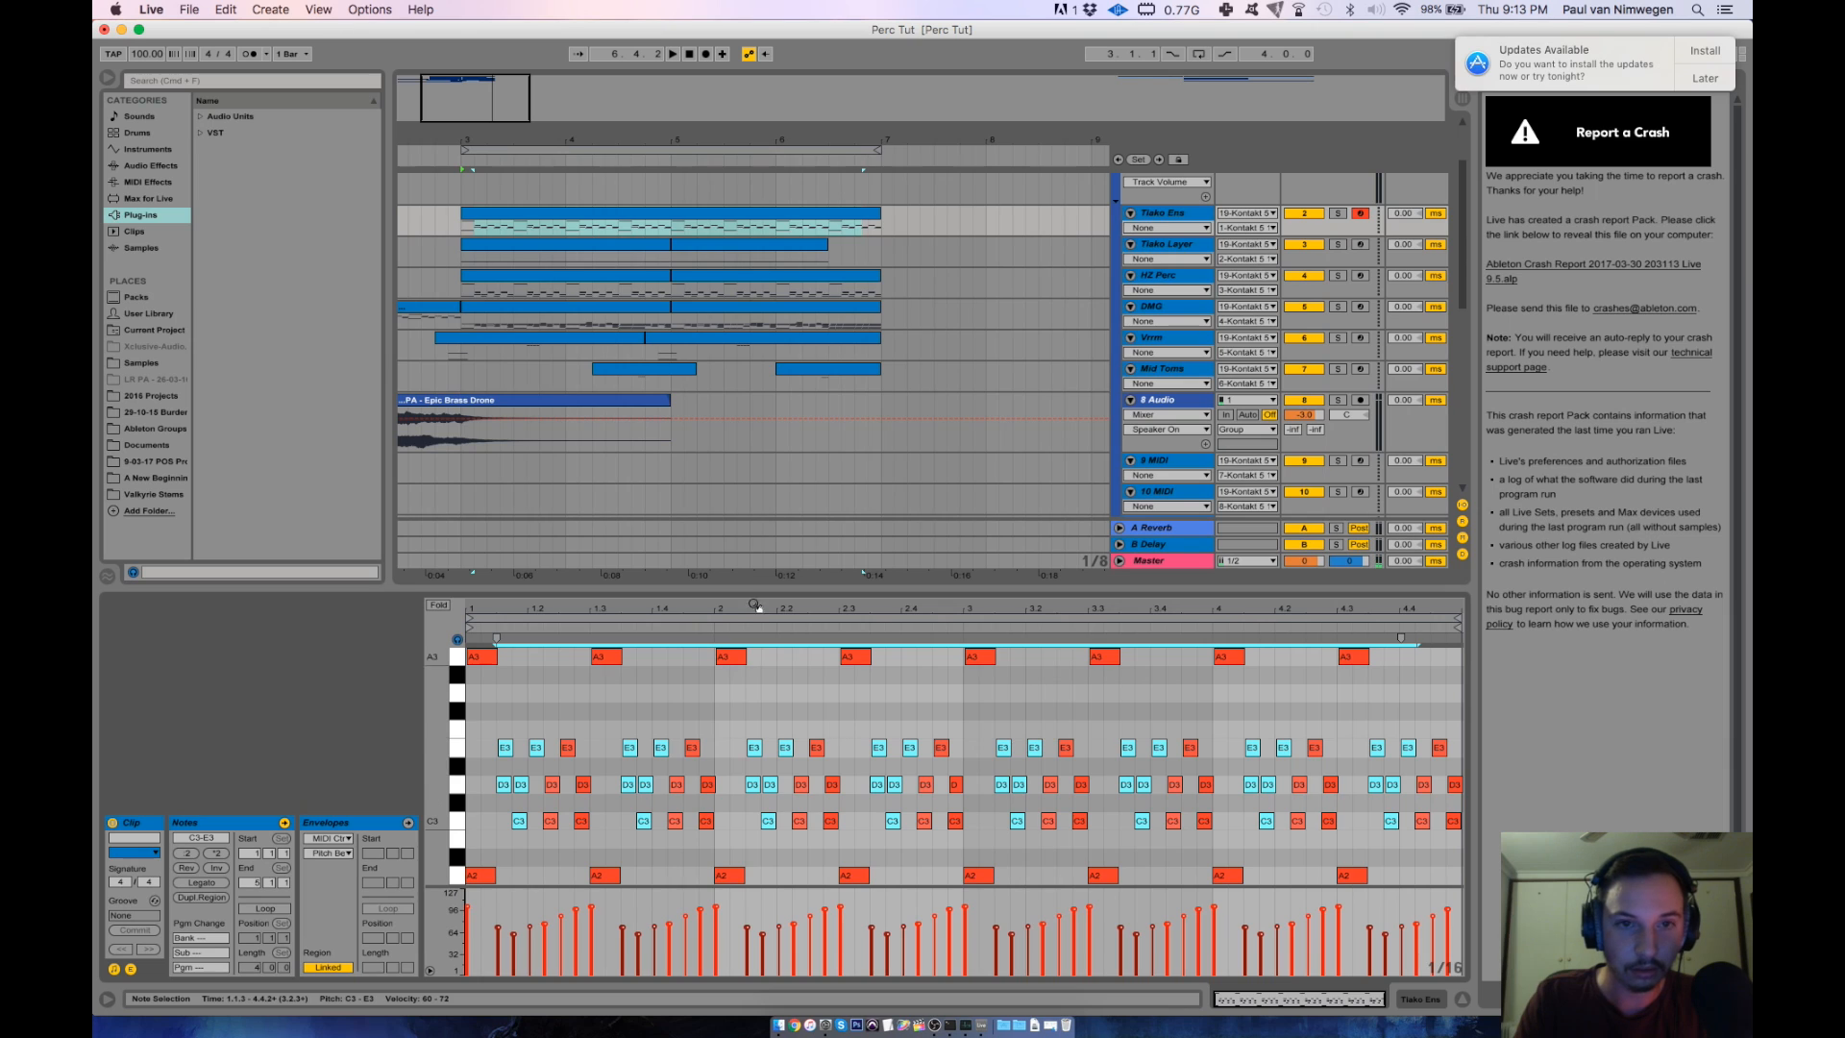
Lower the volume of the 8 Audio brass drone track slightly and play the arrangement from the start.
left_click(462, 229)
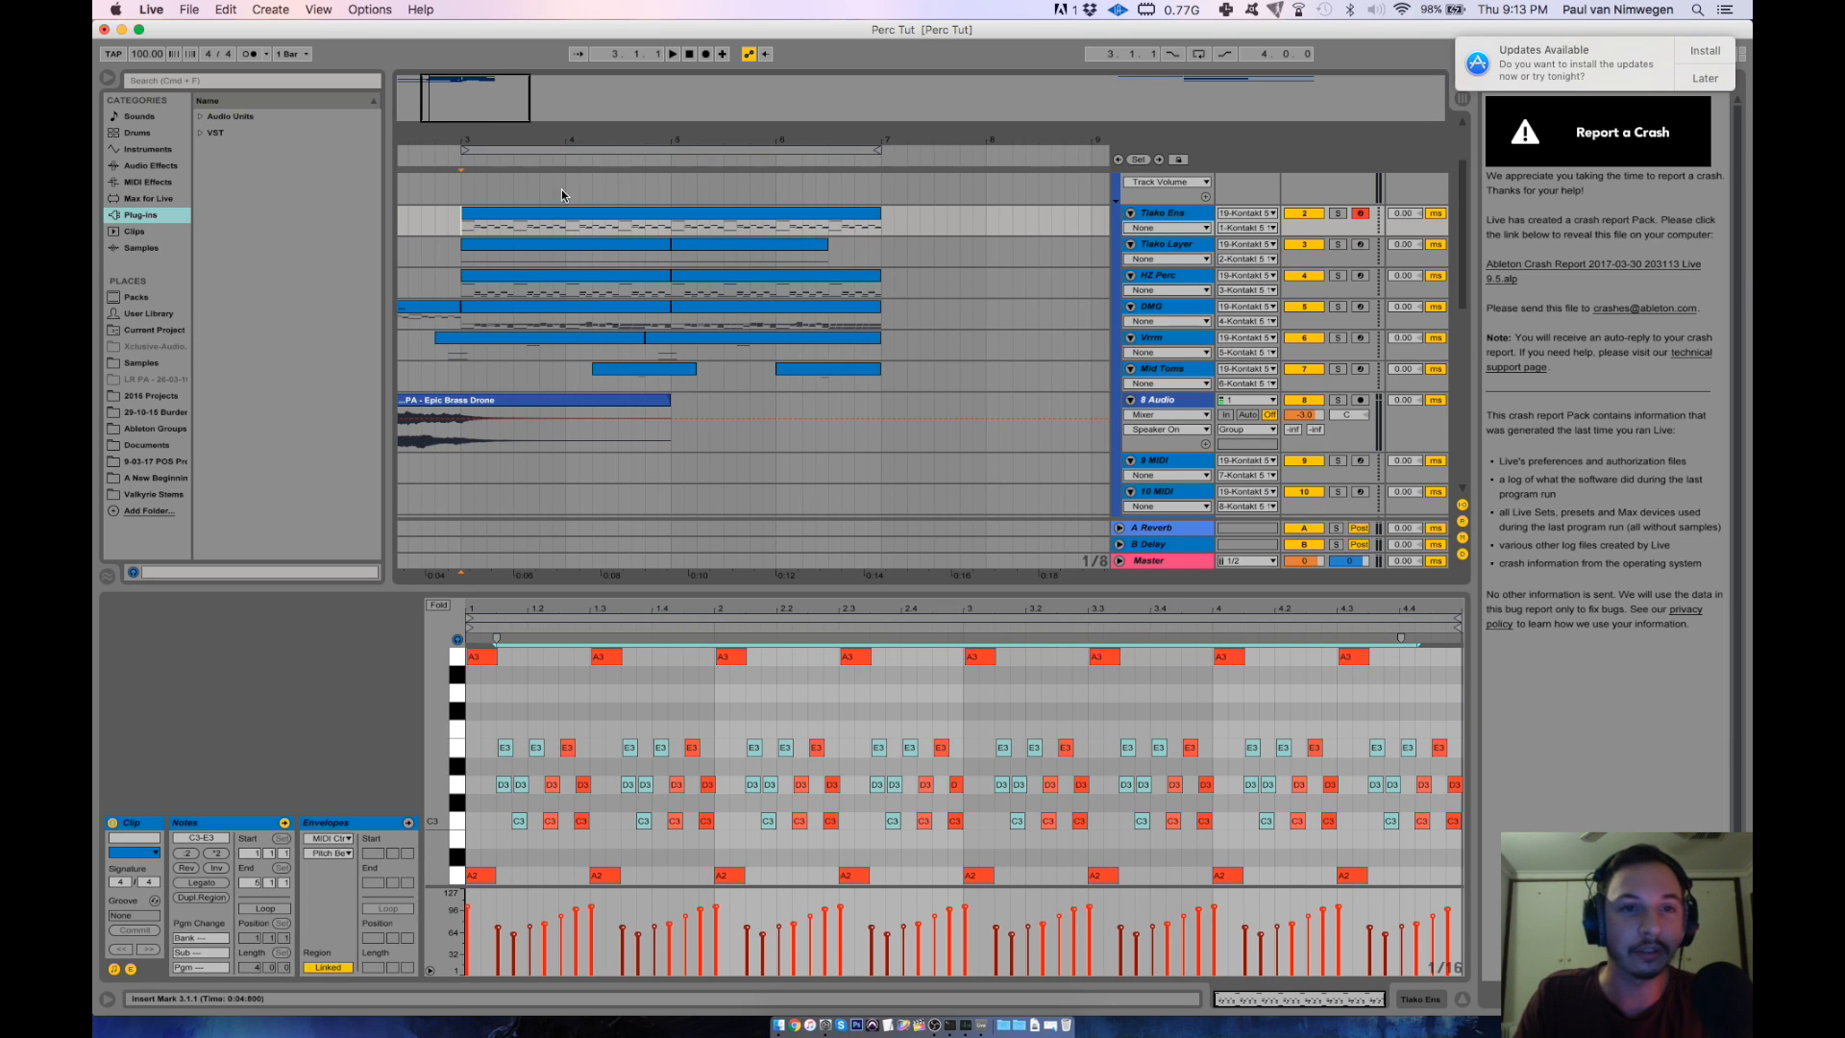
left_click_drag(477, 117, 478, 106)
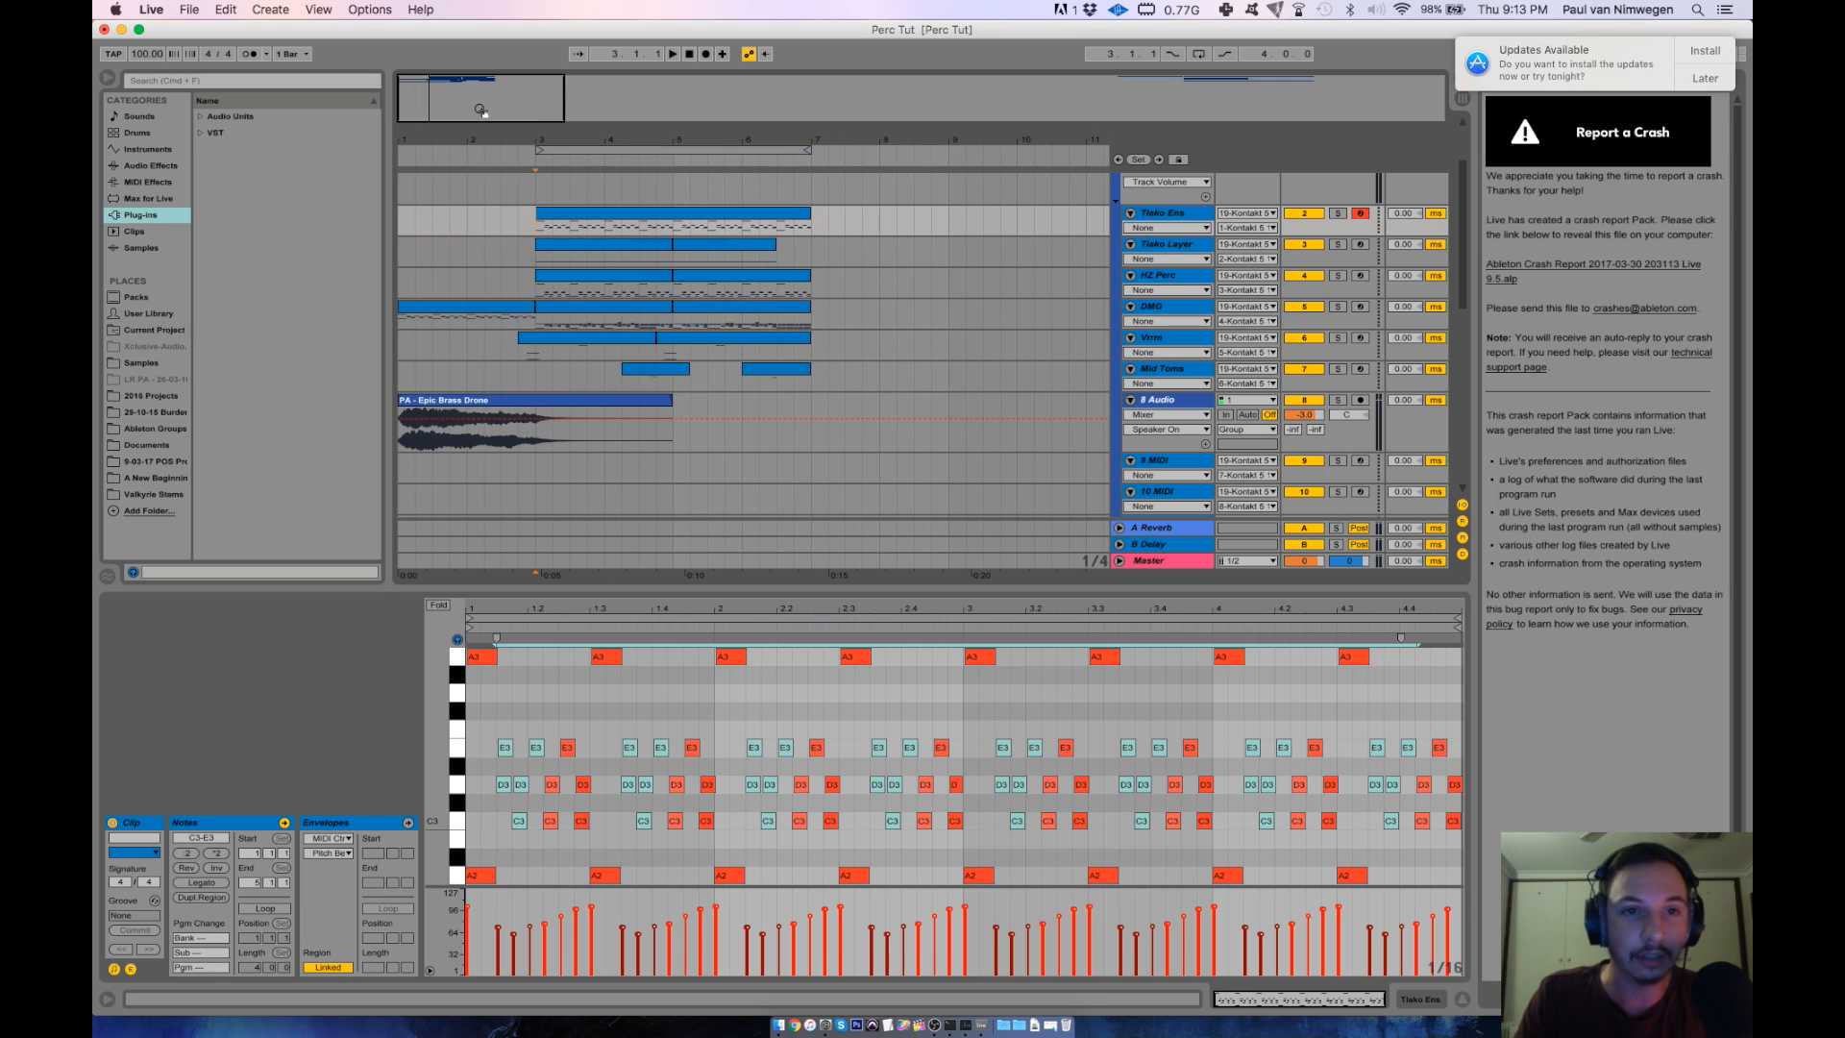
left_click(688, 55)
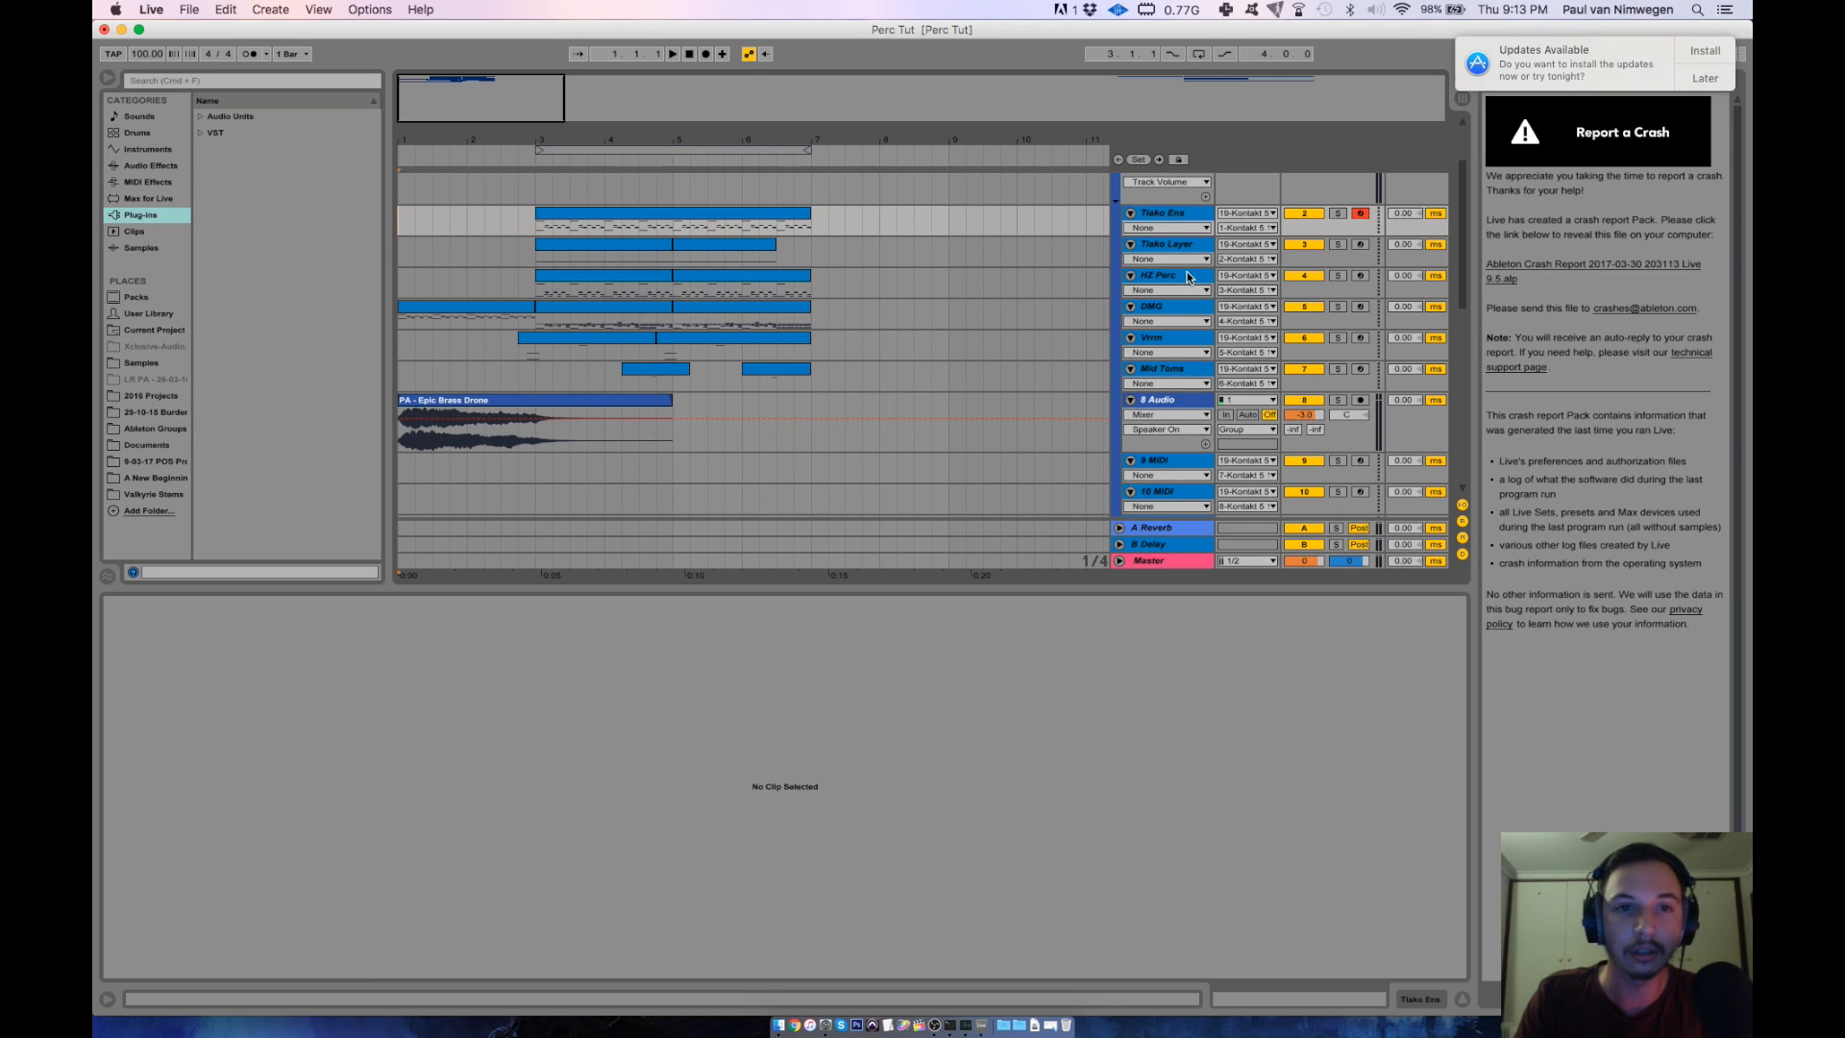
left_click_drag(1303, 414, 1292, 413)
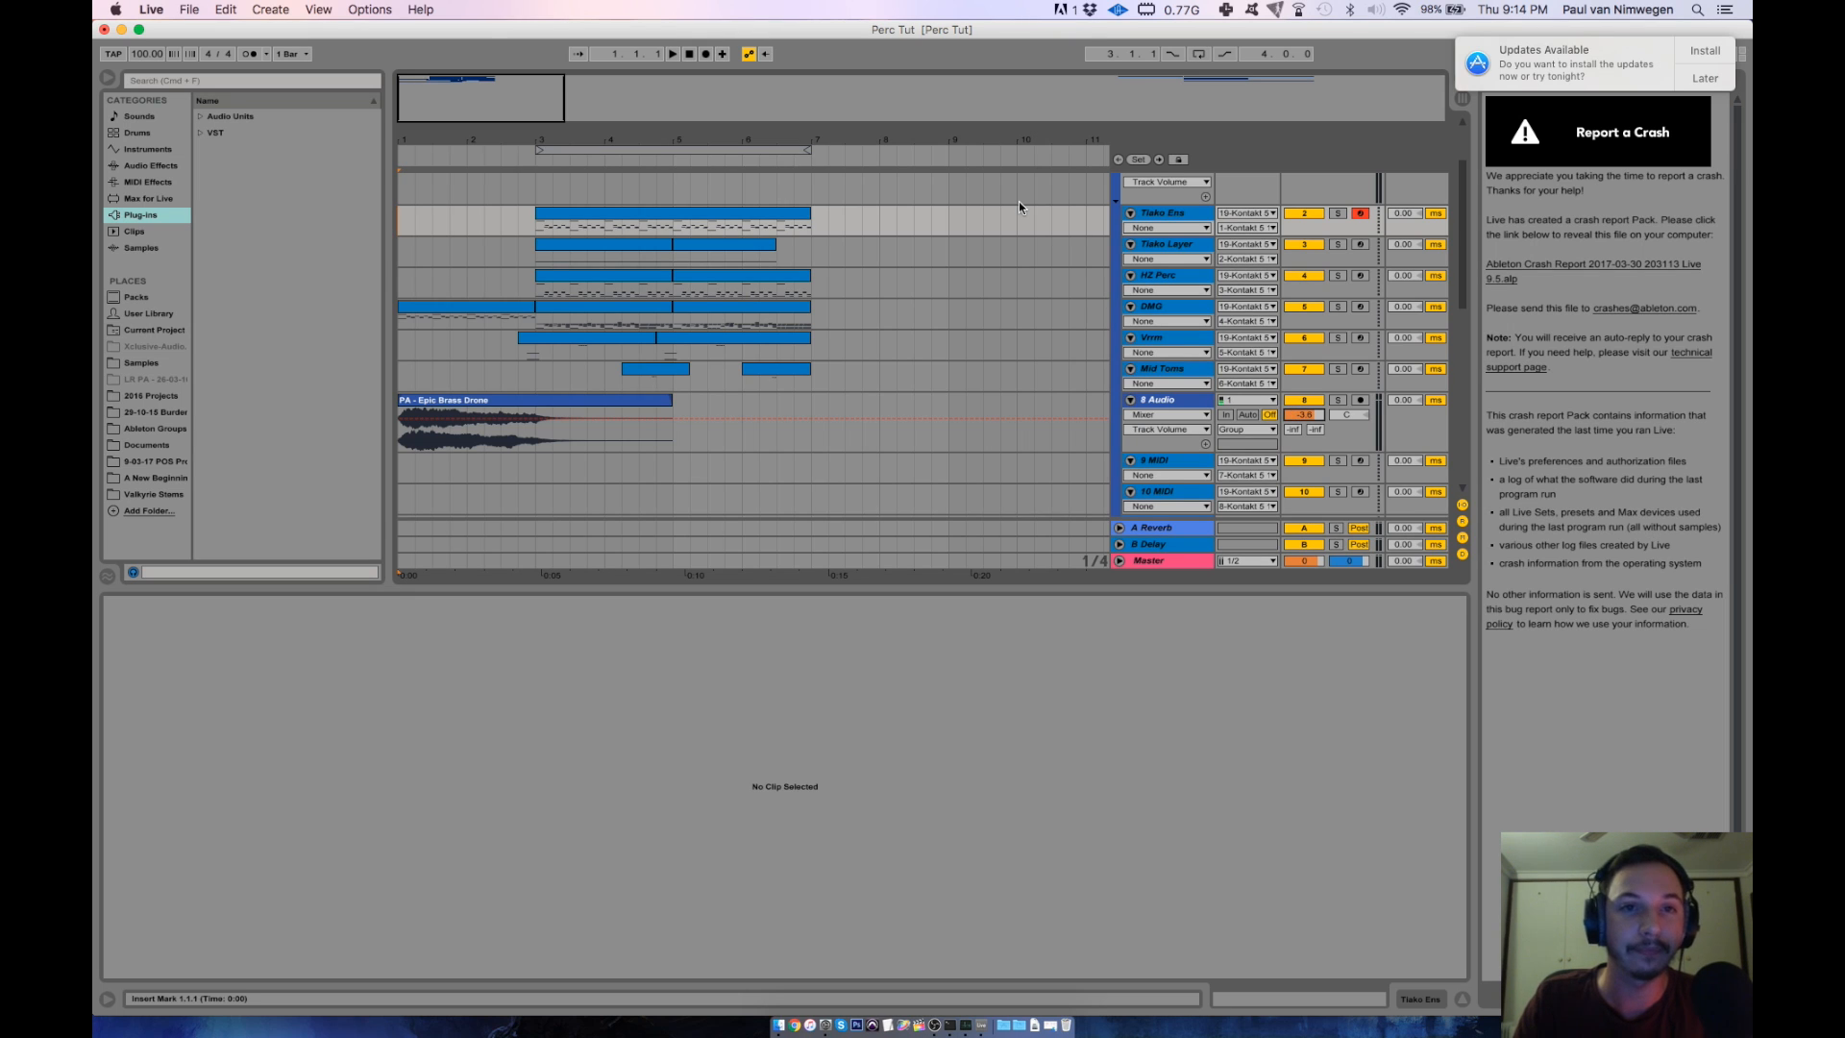
key("space")
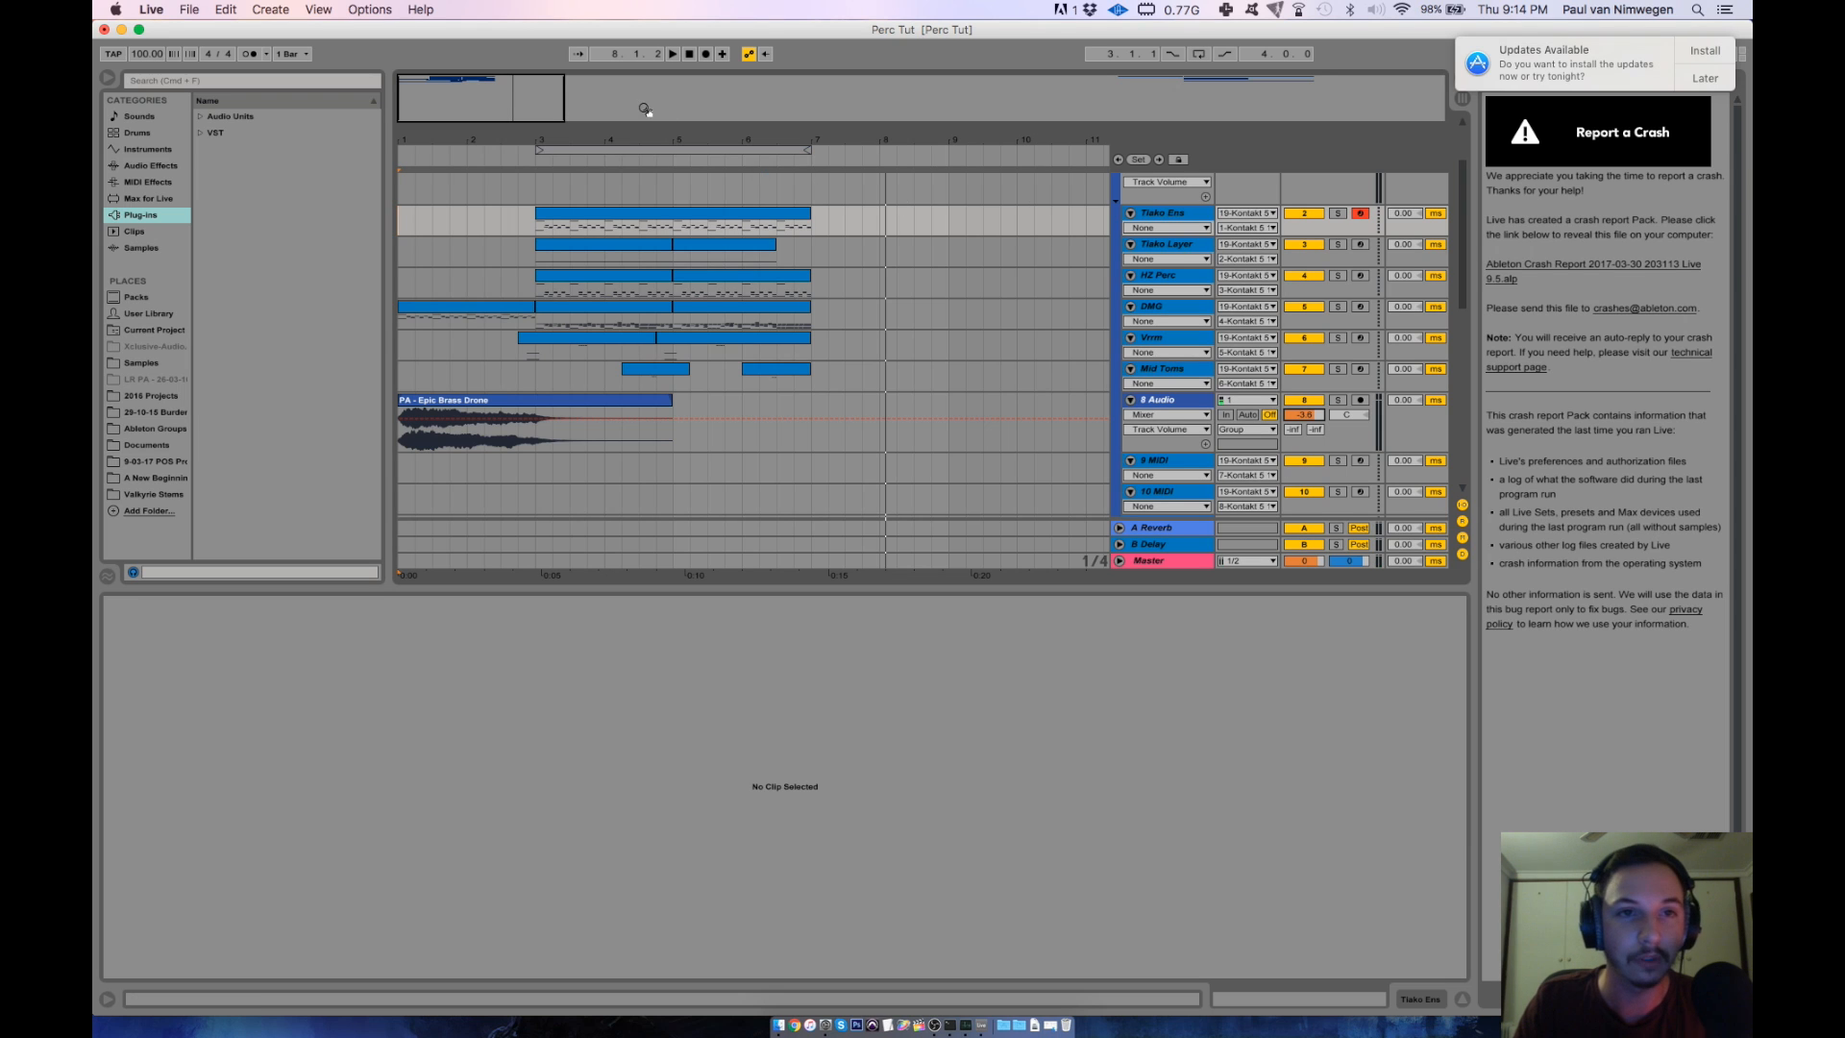
left_click_drag(518, 118, 606, 119)
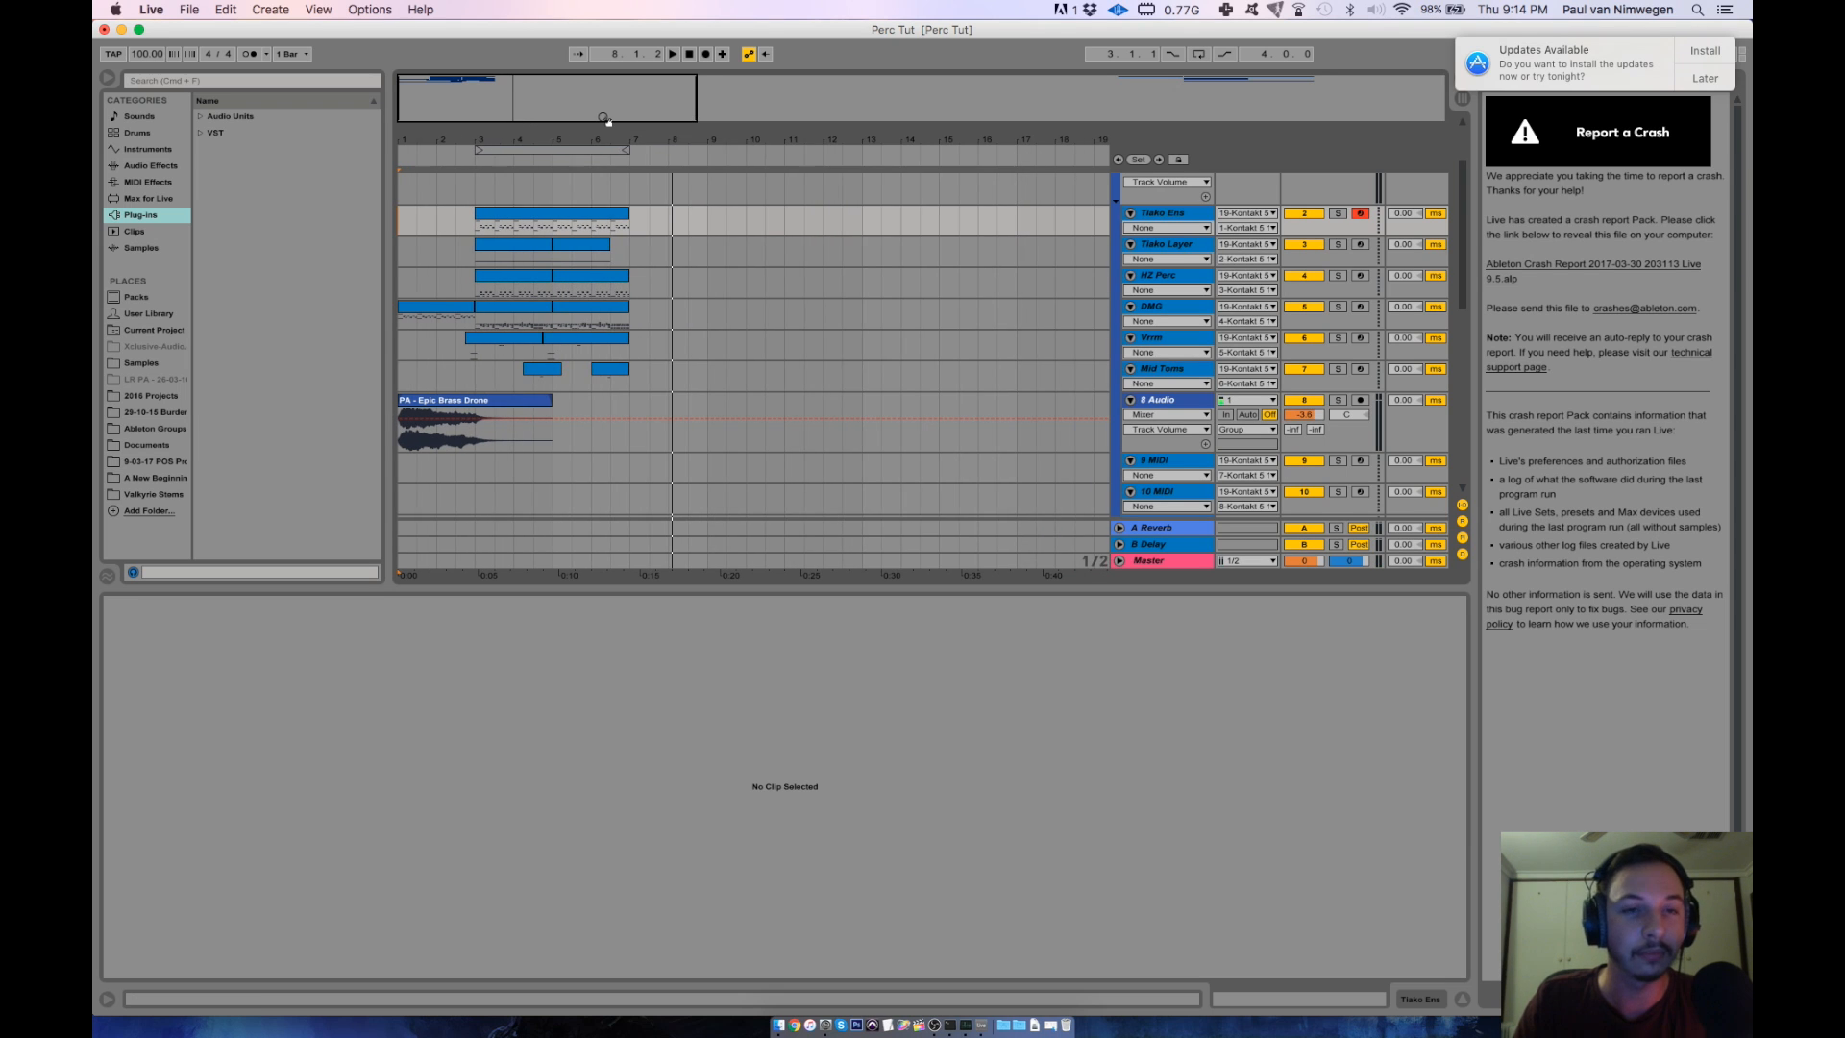